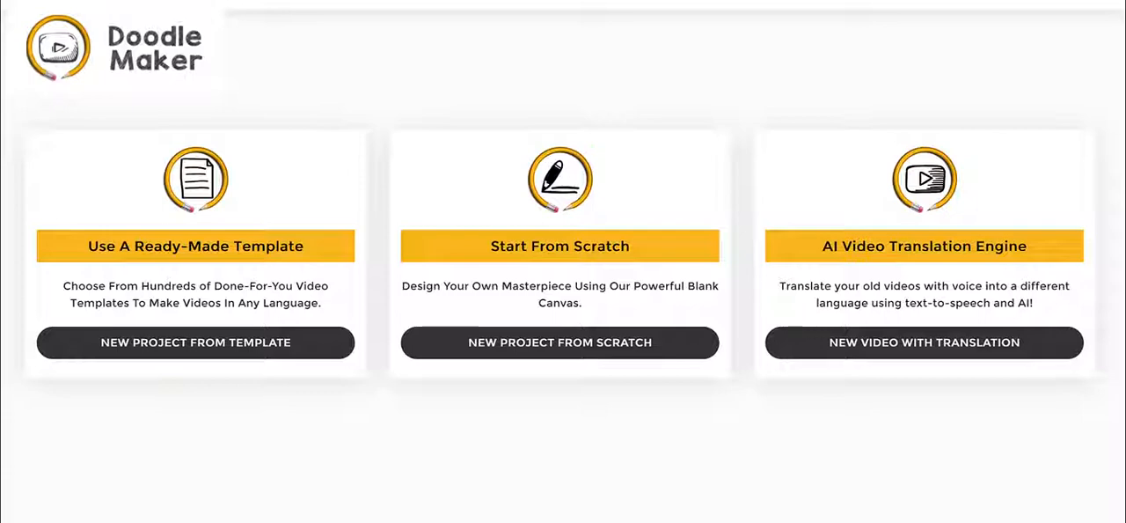
- Preview the bakery project's first slide and play the sample doodle video
{"action": "mouse_move", "coordinate": [325, 119]}
{"action": "left_mouse_down"}
{"action": "mouse_move", "coordinate": [304, 187]}
{"action": "mouse_move", "coordinate": [269, 233]}
{"action": "left_mouse_up"}
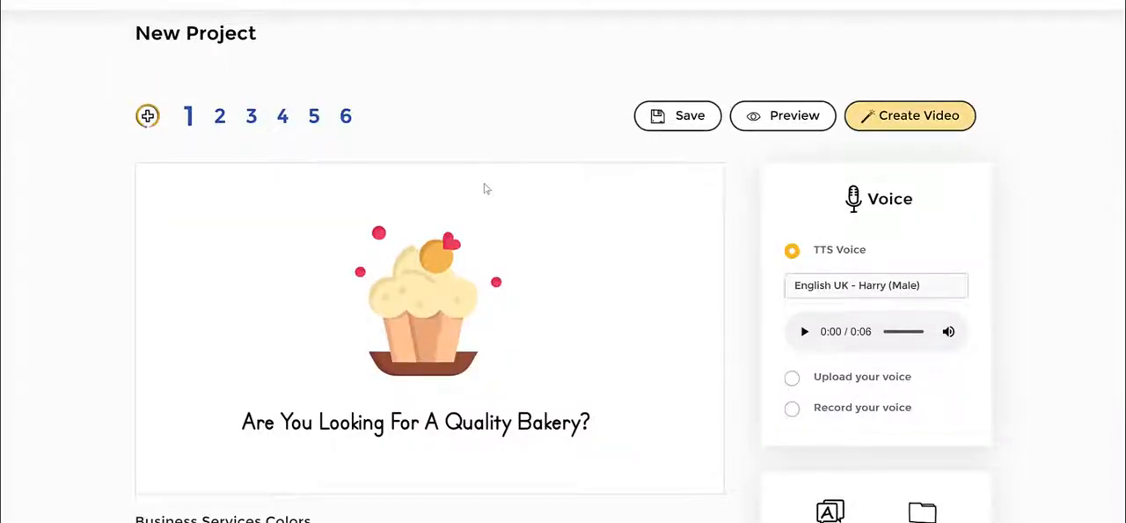
{"action": "left_click", "coordinate": [767, 127]}
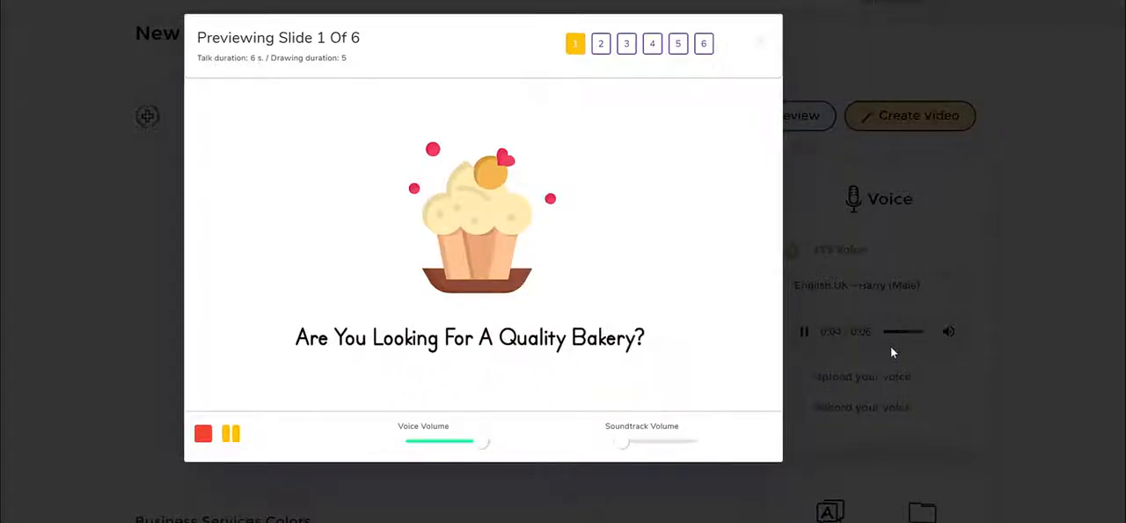
{"action": "left_click", "coordinate": [836, 259]}
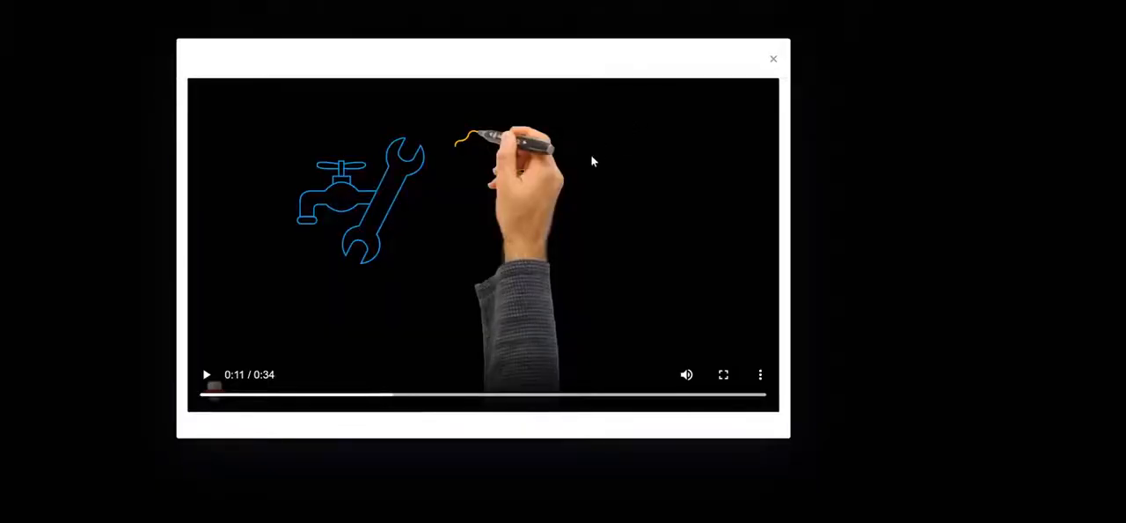
{"action": "left_click", "coordinate": [207, 376]}
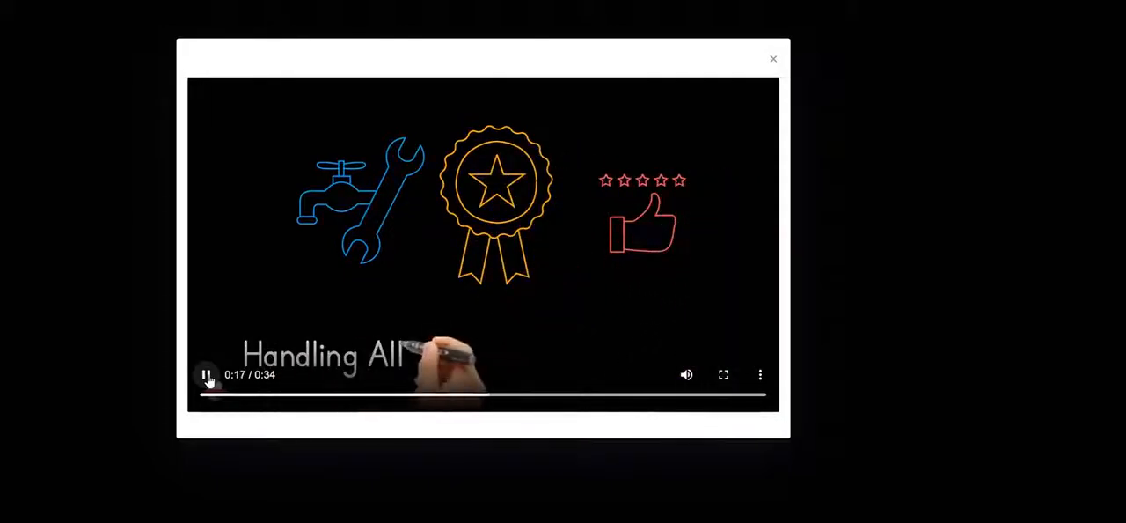
{"action": "left_click", "coordinate": [206, 376]}
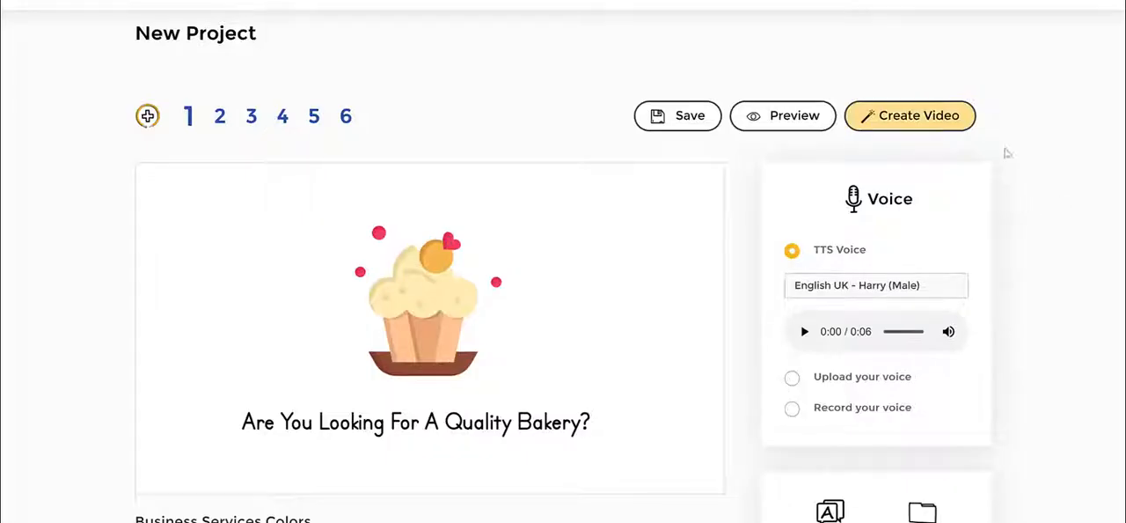
- Open the Library's Assets section and show the character drawings
{"action": "scroll", "coordinate": [995, 184], "scroll_direction": "down", "scroll_amount": 1}
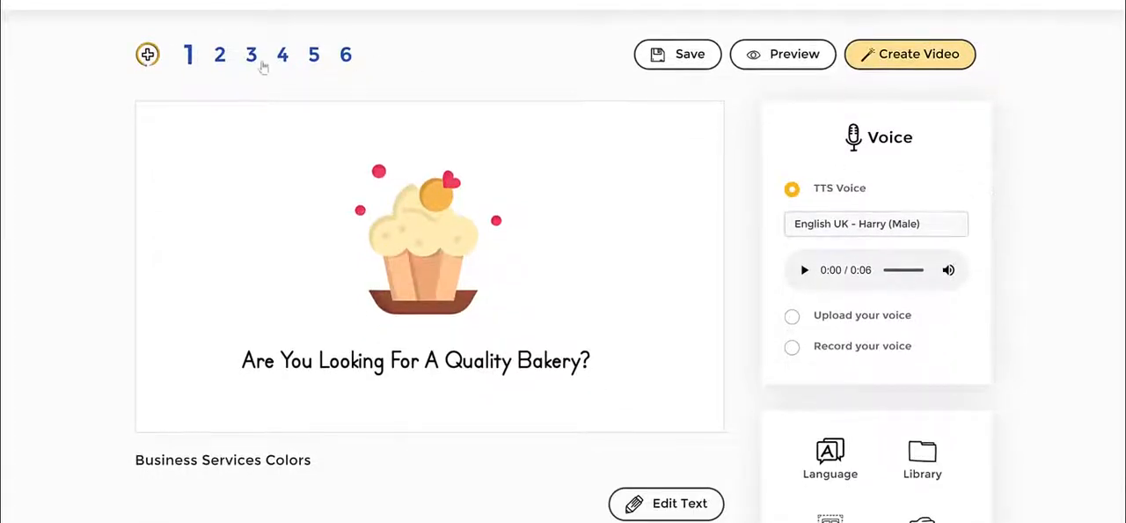
{"action": "scroll", "coordinate": [933, 255], "scroll_direction": "down", "scroll_amount": 1}
{"action": "scroll", "coordinate": [964, 277], "scroll_direction": "down", "scroll_amount": 1}
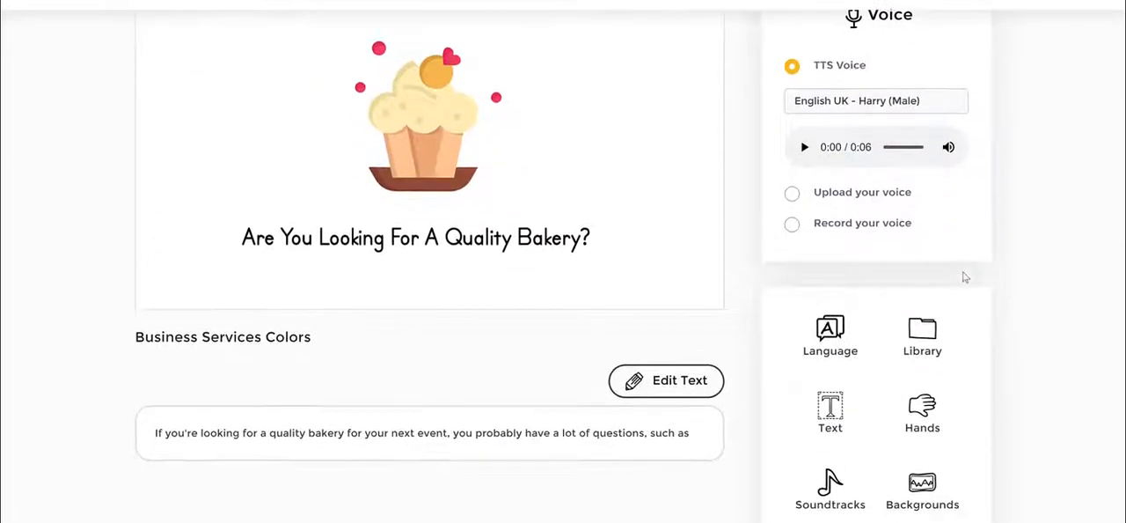
{"action": "left_click", "coordinate": [932, 333]}
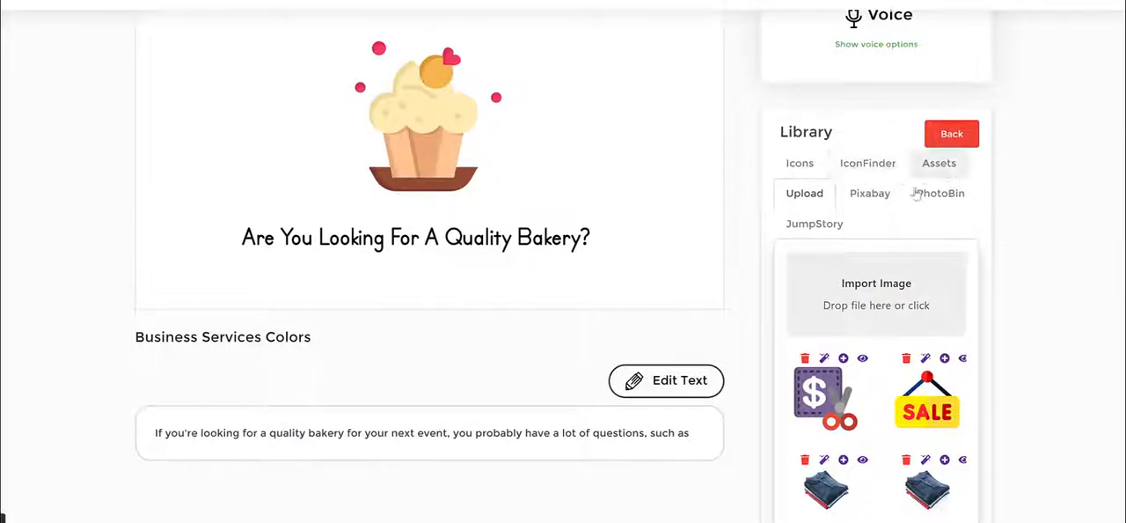
{"action": "left_click", "coordinate": [939, 169]}
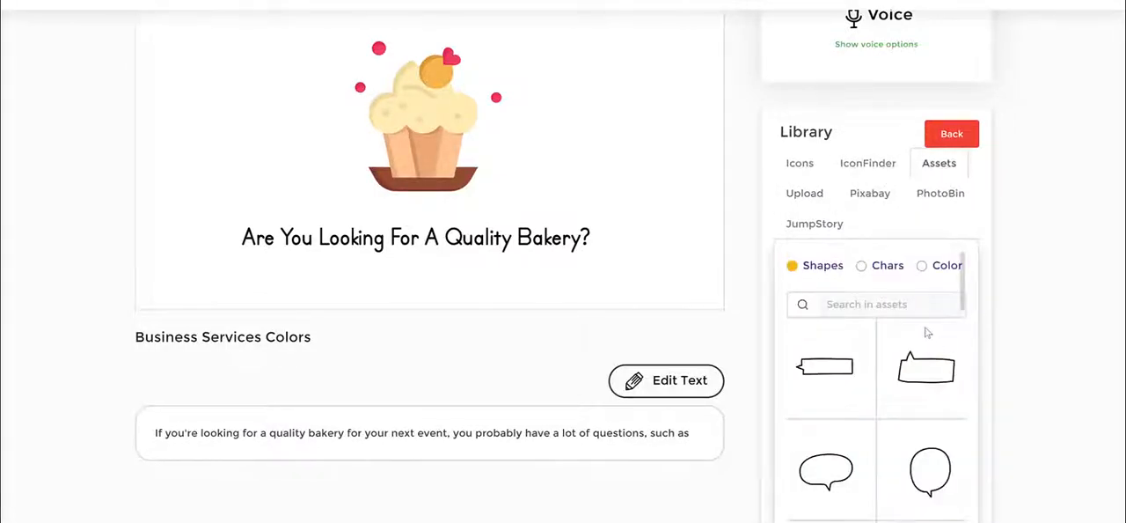
{"action": "scroll", "coordinate": [924, 327], "scroll_direction": "down", "scroll_amount": 2}
{"action": "scroll", "coordinate": [924, 326], "scroll_direction": "up", "scroll_amount": 4}
{"action": "left_click", "coordinate": [880, 333]}
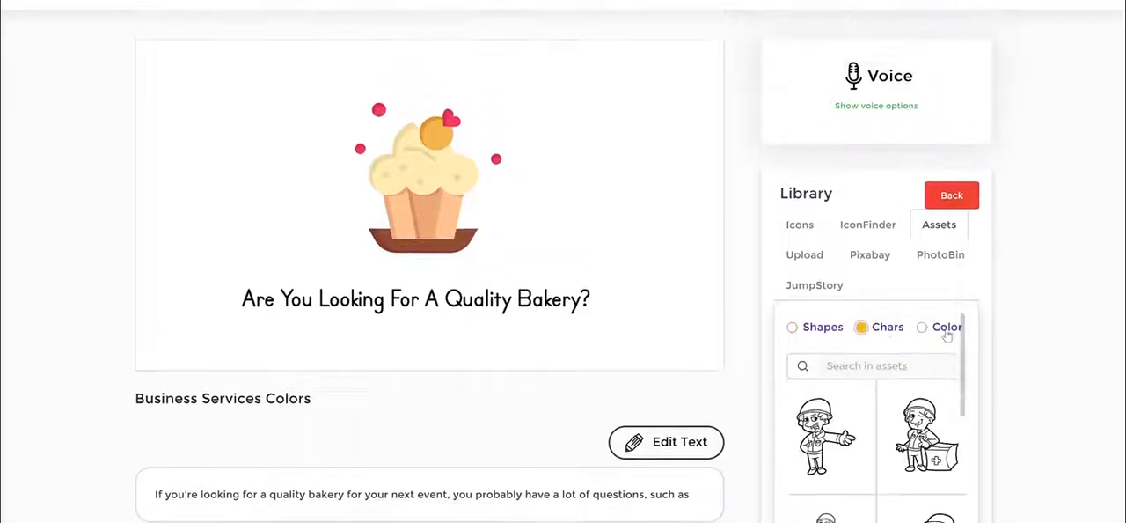
- Browse the coloured character assets in the library
{"action": "left_click", "coordinate": [948, 333]}
{"action": "scroll", "coordinate": [943, 398], "scroll_direction": "down", "scroll_amount": 2}
{"action": "scroll", "coordinate": [943, 398], "scroll_direction": "down", "scroll_amount": 10}
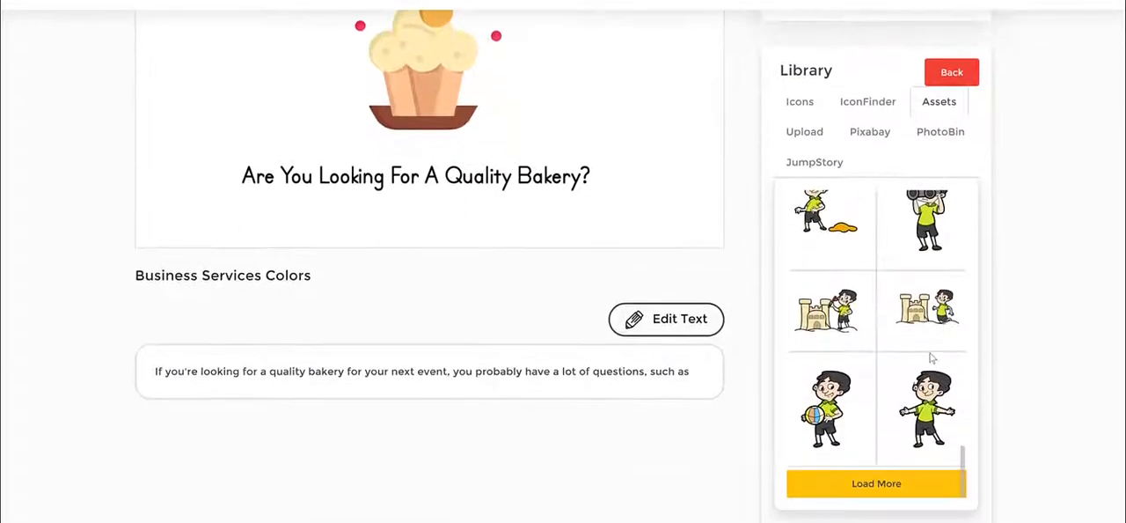
{"action": "scroll", "coordinate": [930, 356], "scroll_direction": "down", "scroll_amount": 6}
{"action": "scroll", "coordinate": [923, 331], "scroll_direction": "down", "scroll_amount": 6}
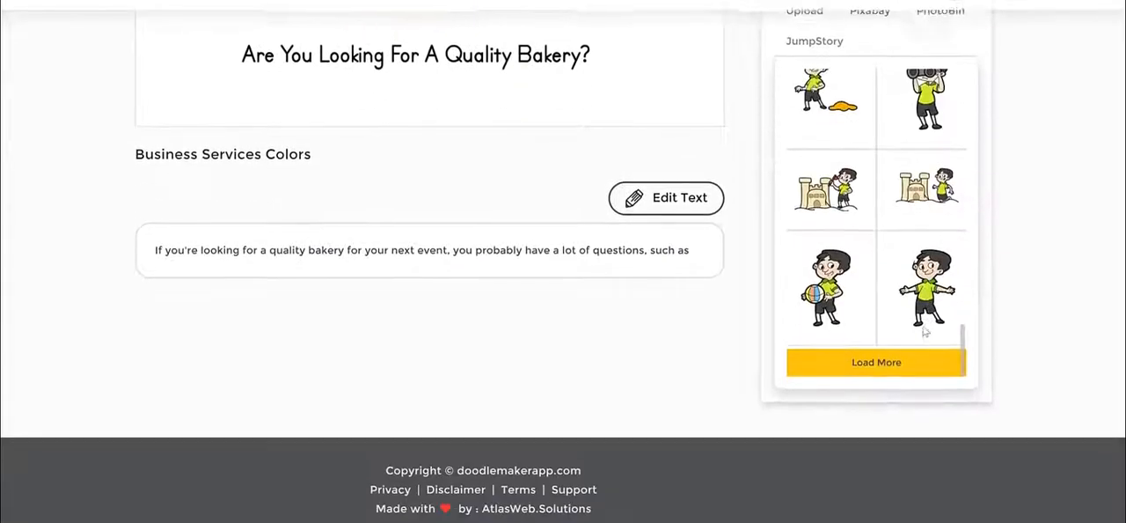
{"action": "scroll", "coordinate": [1078, 246], "scroll_direction": "up", "scroll_amount": 3}
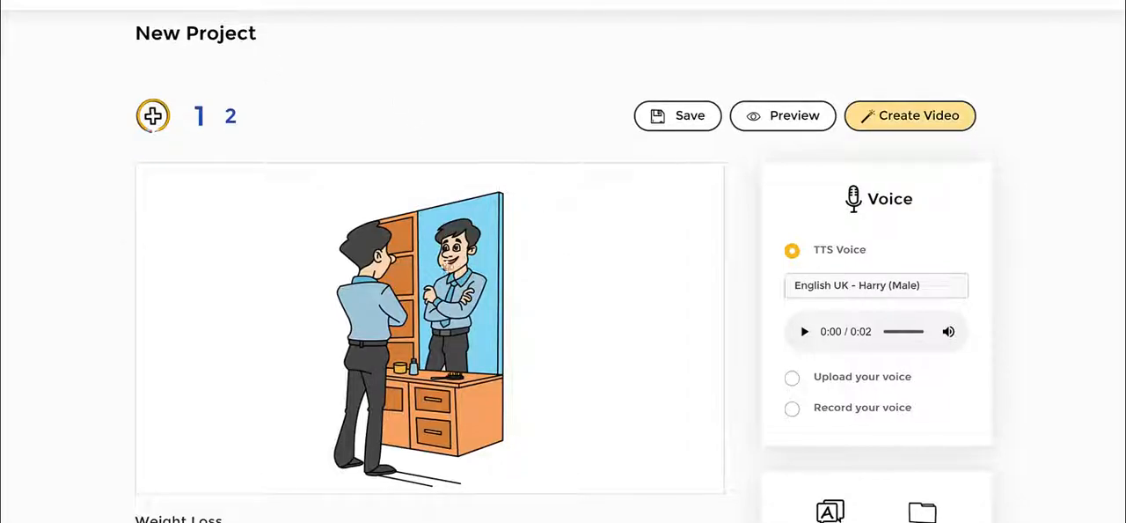
- Move the man-at-the-mirror image toward the left side of the slide
{"action": "left_click", "coordinate": [444, 266]}
{"action": "left_click", "coordinate": [604, 269]}
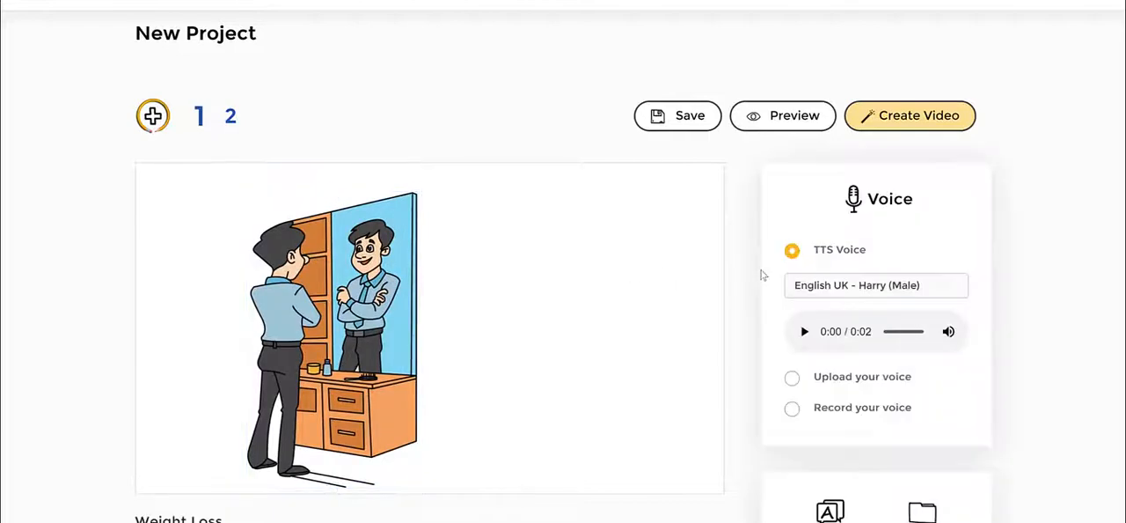
{"action": "scroll", "coordinate": [762, 277], "scroll_direction": "down", "scroll_amount": 3}
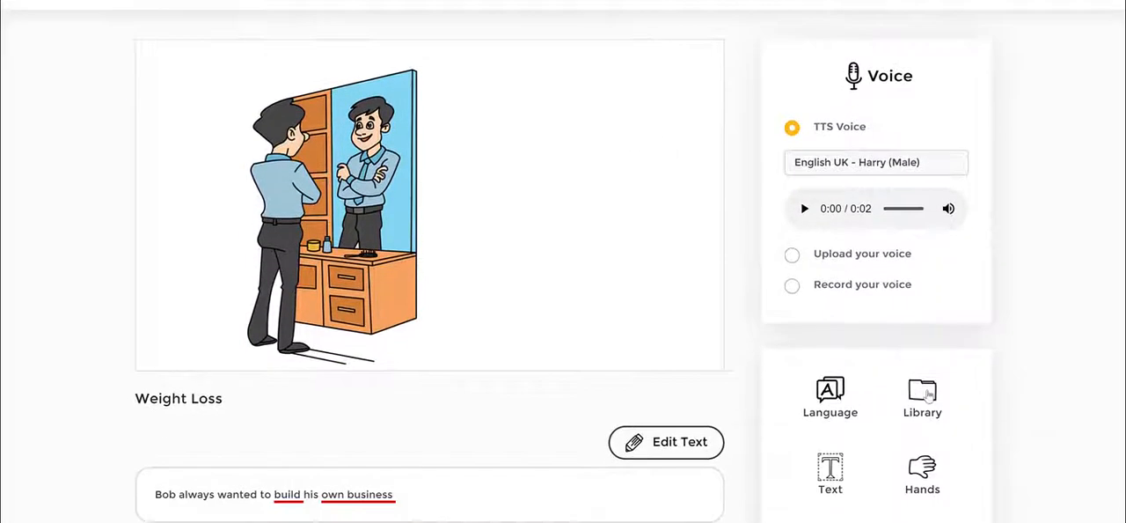
- Search the JumpStory library for shop and add the market stall image to the slide
{"action": "left_click", "coordinate": [929, 394]}
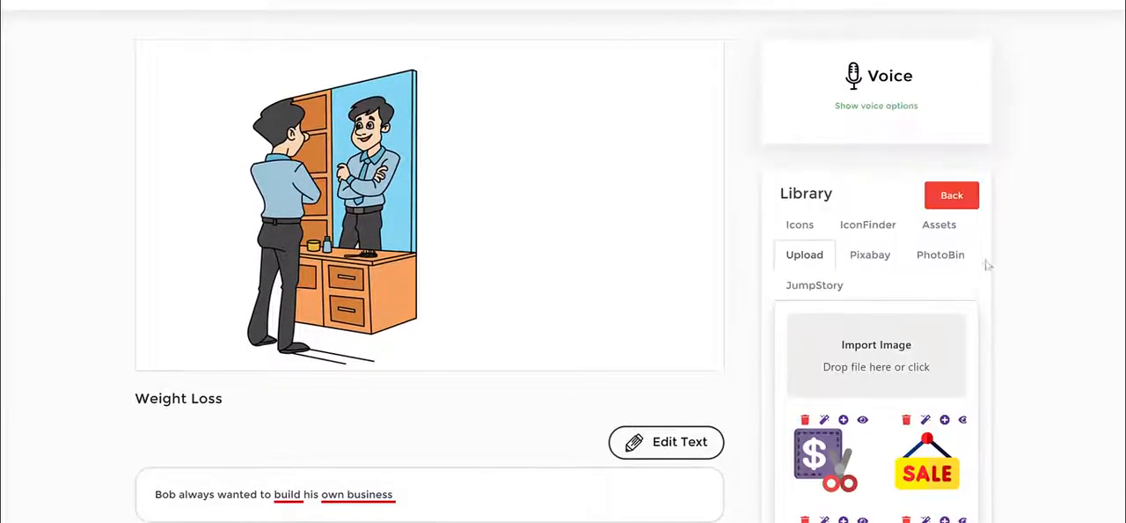
{"action": "left_click", "coordinate": [841, 290]}
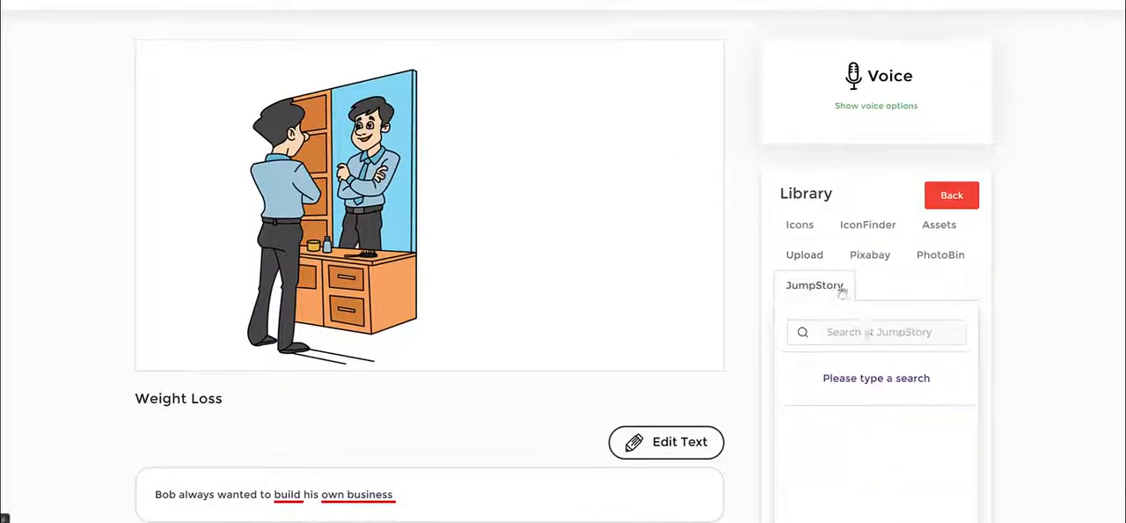
{"action": "left_click", "coordinate": [869, 332]}
{"action": "type", "text": "shop"}
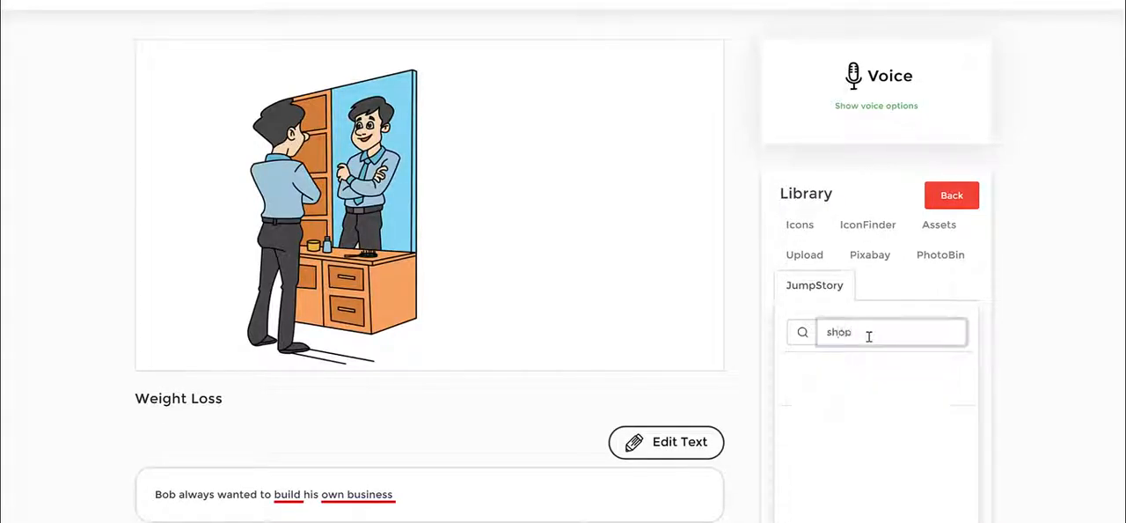
{"action": "key", "text": "Return"}
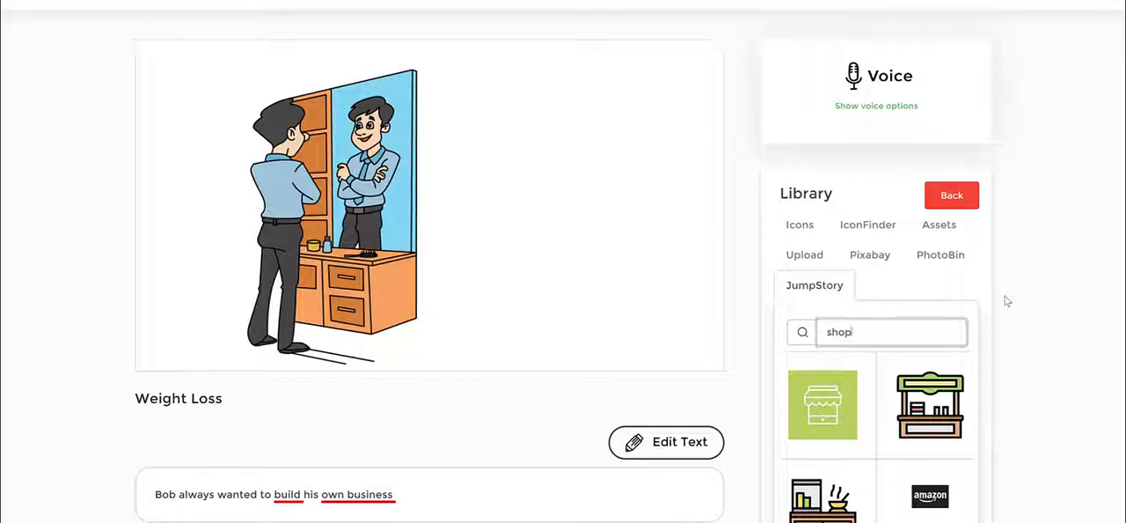
{"action": "scroll", "coordinate": [982, 393], "scroll_direction": "down", "scroll_amount": 2}
{"action": "scroll", "coordinate": [984, 396], "scroll_direction": "up", "scroll_amount": 5}
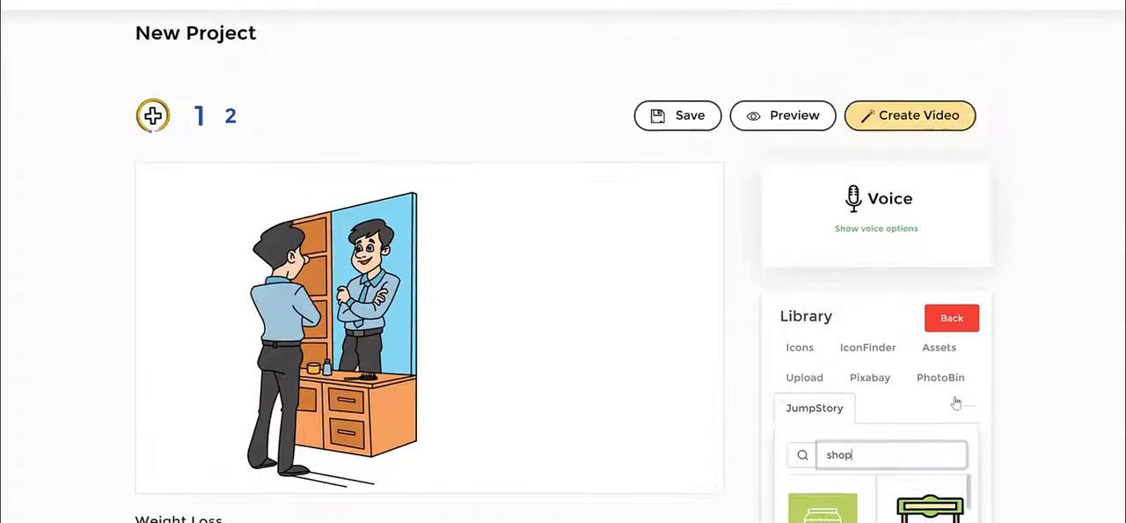
{"action": "scroll", "coordinate": [987, 402], "scroll_direction": "down", "scroll_amount": 1}
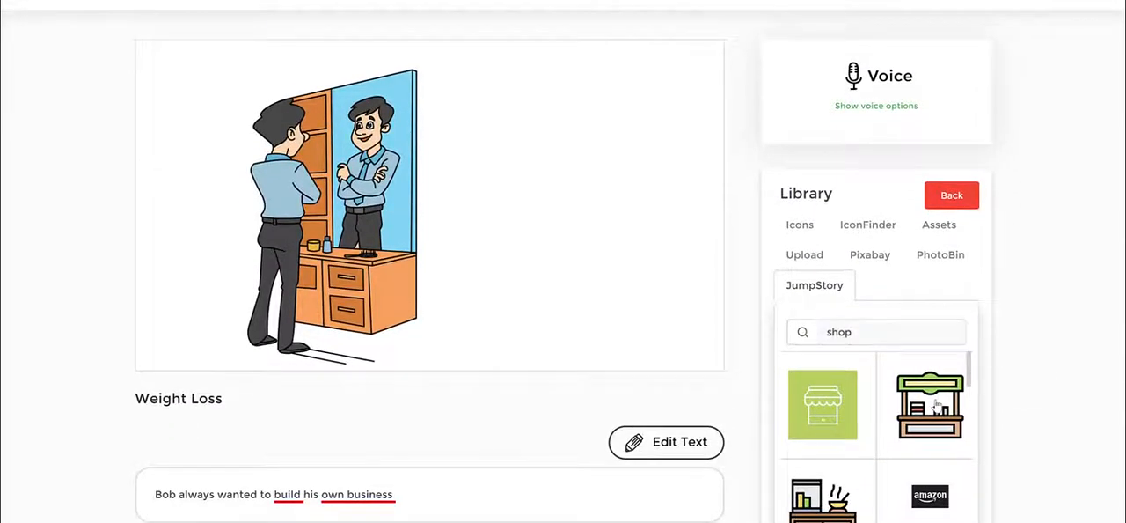
{"action": "left_click", "coordinate": [937, 405]}
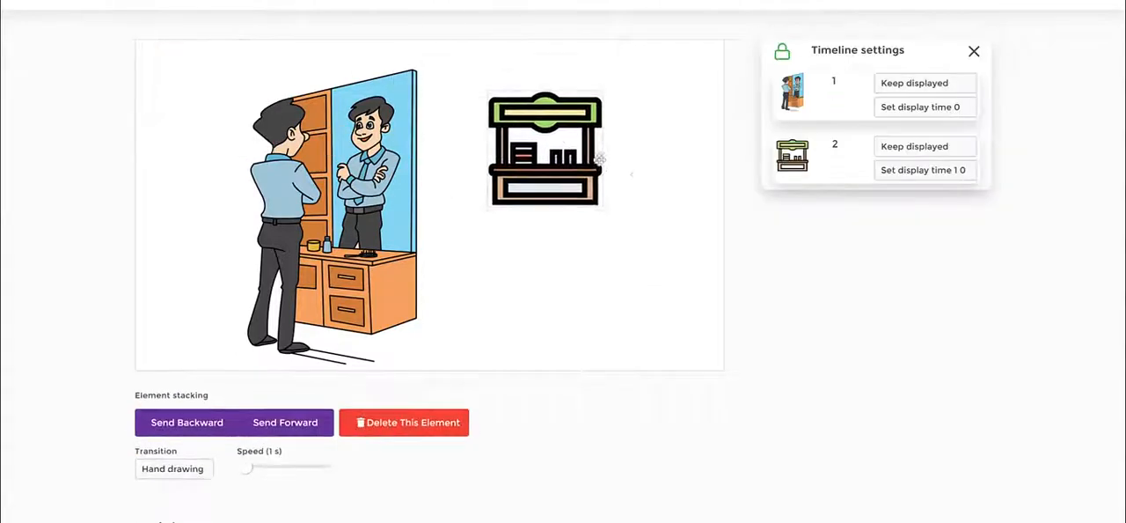
- Enlarge the stall image and position it beside the man on the slide
{"action": "left_click_drag", "start_coordinate": [612, 173], "coordinate": [573, 155]}
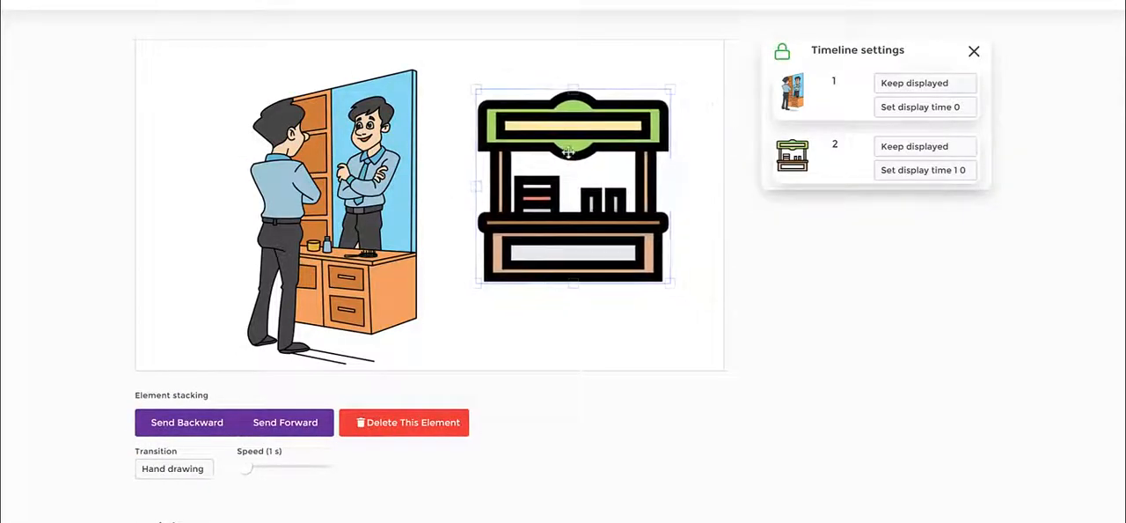
{"action": "left_click_drag", "start_coordinate": [671, 285], "coordinate": [669, 319]}
{"action": "left_click_drag", "start_coordinate": [599, 229], "coordinate": [570, 239]}
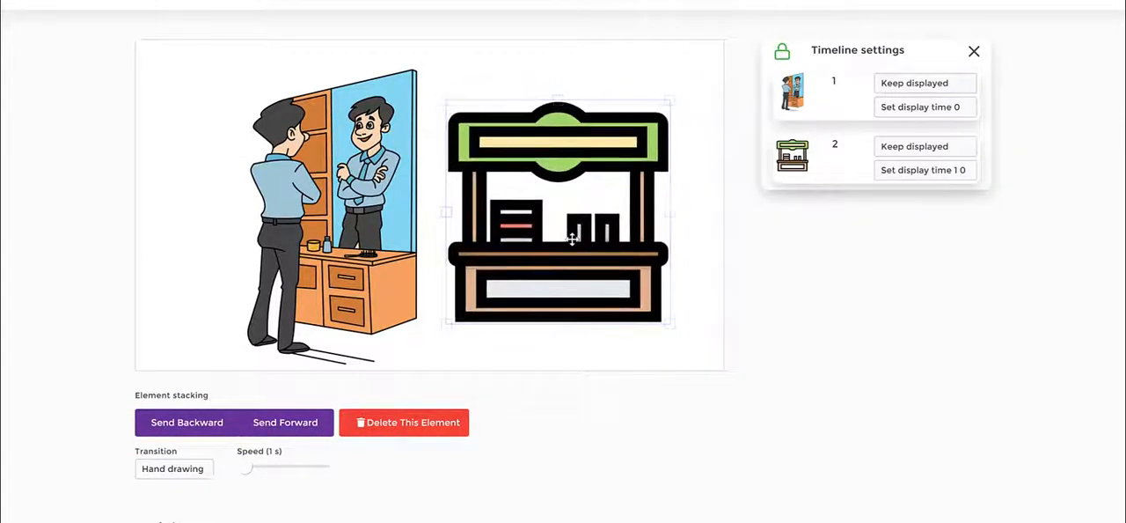
{"action": "left_click", "coordinate": [698, 285]}
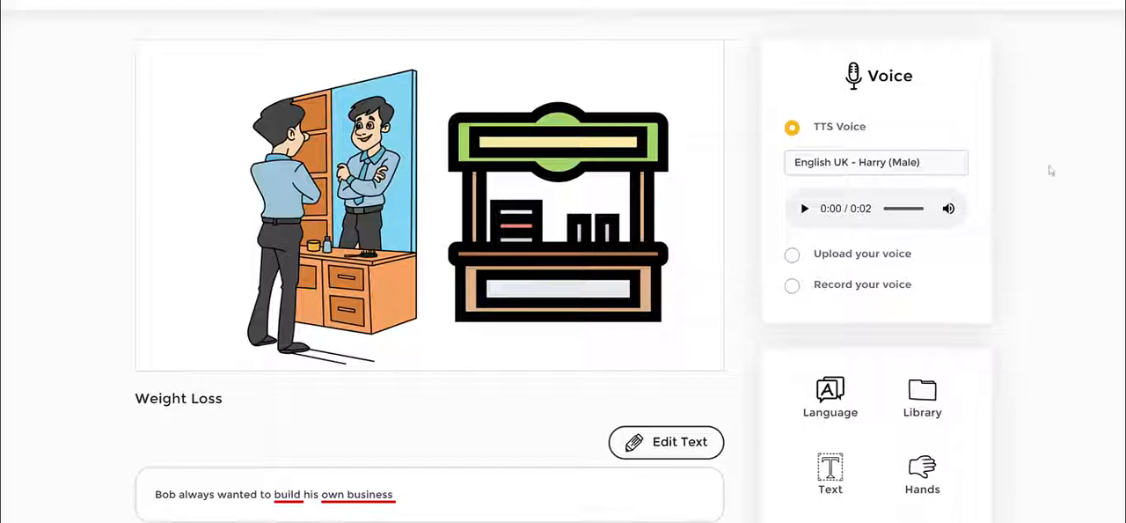
- Shift the man image slightly further left on the slide
{"action": "scroll", "coordinate": [1049, 170], "scroll_direction": "down", "scroll_amount": 2}
{"action": "scroll", "coordinate": [1049, 170], "scroll_direction": "up", "scroll_amount": 2}
{"action": "mouse_move", "coordinate": [349, 128]}
{"action": "left_mouse_down"}
{"action": "mouse_move", "coordinate": [287, 124]}
{"action": "mouse_move", "coordinate": [362, 129]}
{"action": "left_mouse_up"}
{"action": "left_click_drag", "start_coordinate": [435, 129], "coordinate": [385, 139]}
{"action": "left_click", "coordinate": [202, 471]}
{"action": "scroll", "coordinate": [98, 343], "scroll_direction": "down", "scroll_amount": 1}
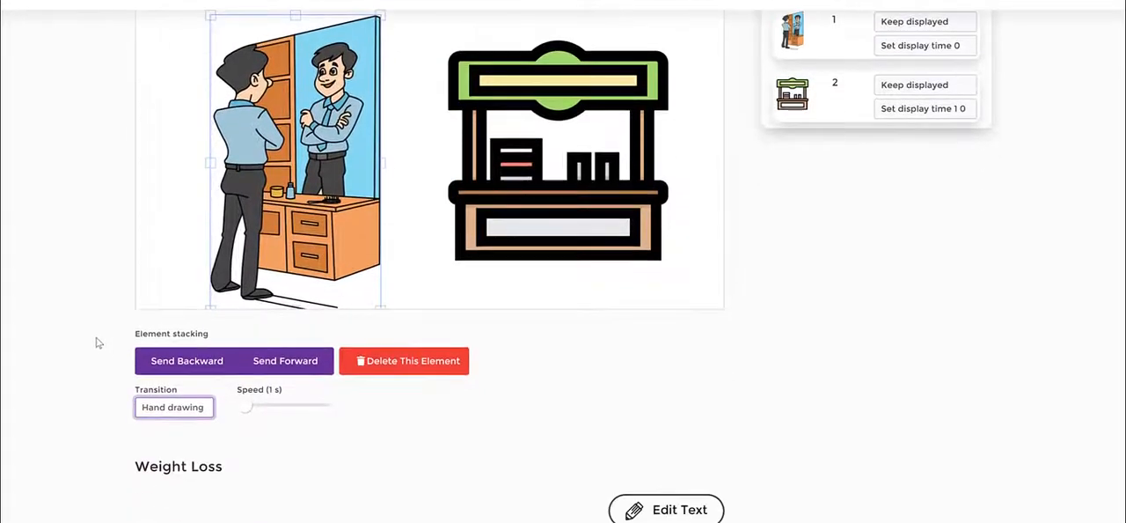
{"action": "left_click", "coordinate": [159, 403]}
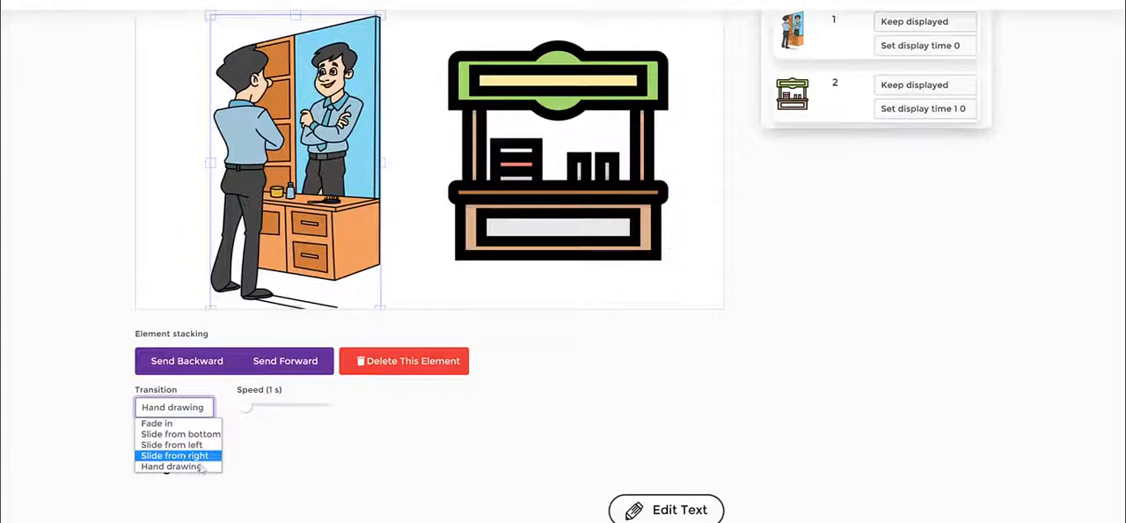
{"action": "left_click", "coordinate": [106, 300]}
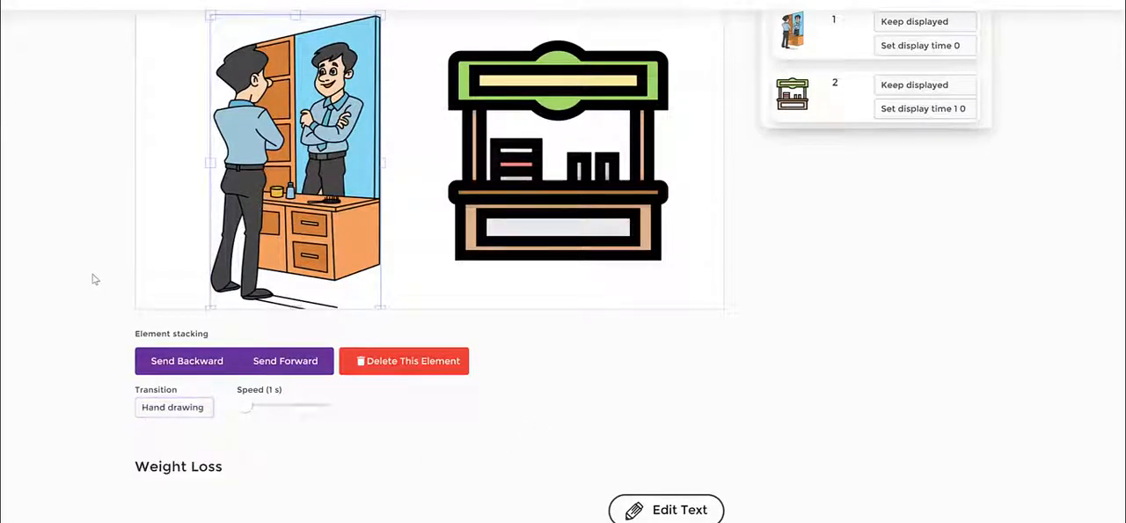
{"action": "left_click", "coordinate": [144, 220]}
{"action": "left_click", "coordinate": [202, 172]}
{"action": "left_click", "coordinate": [169, 159]}
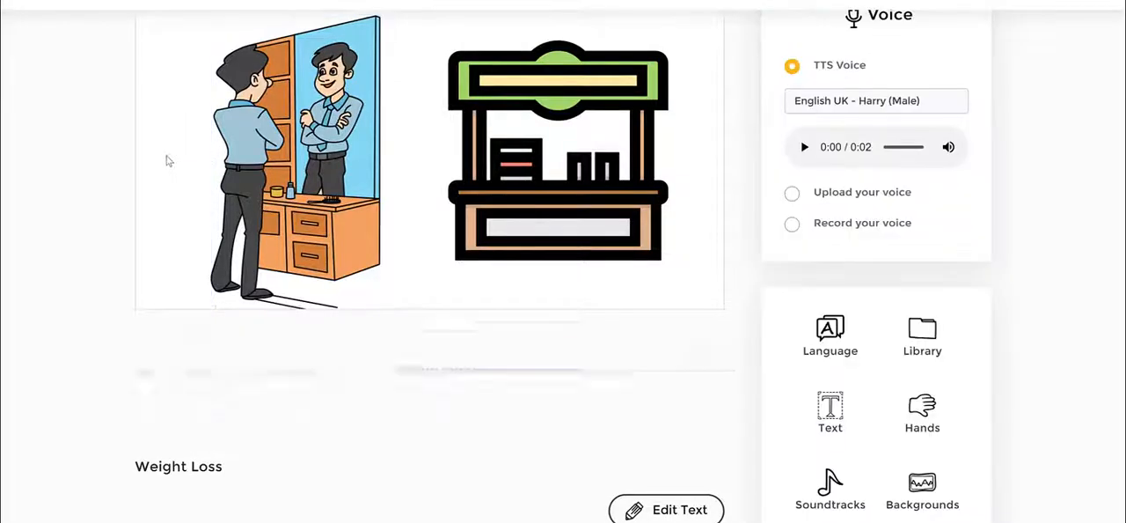
{"action": "scroll", "coordinate": [728, 104], "scroll_direction": "up", "scroll_amount": 2}
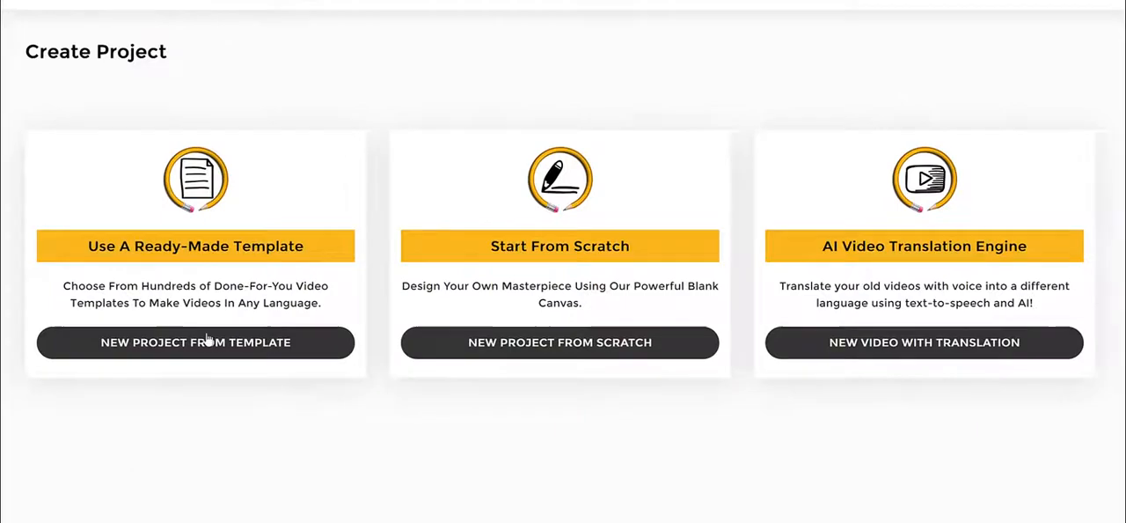
- Open the ready-made template library and browse the Glassboard templates
{"action": "left_click", "coordinate": [231, 384]}
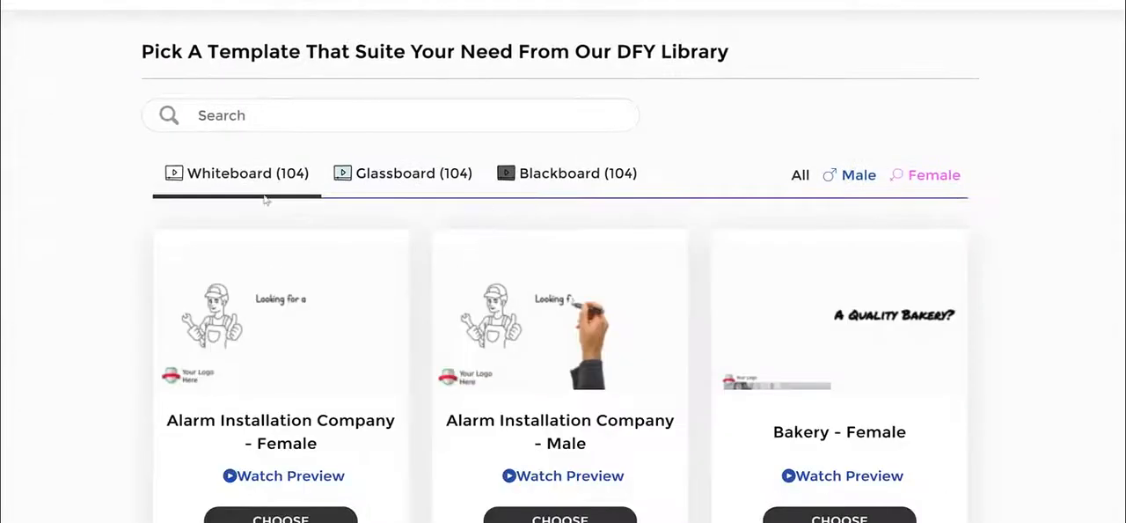
{"action": "left_click_drag", "start_coordinate": [682, 169], "coordinate": [118, 164]}
{"action": "left_click", "coordinate": [523, 189]}
{"action": "scroll", "coordinate": [585, 223], "scroll_direction": "down", "scroll_amount": 2}
{"action": "scroll", "coordinate": [585, 224], "scroll_direction": "up", "scroll_amount": 2}
{"action": "left_click", "coordinate": [425, 175]}
{"action": "scroll", "coordinate": [715, 301], "scroll_direction": "down", "scroll_amount": 3}
{"action": "scroll", "coordinate": [715, 301], "scroll_direction": "down", "scroll_amount": 2}
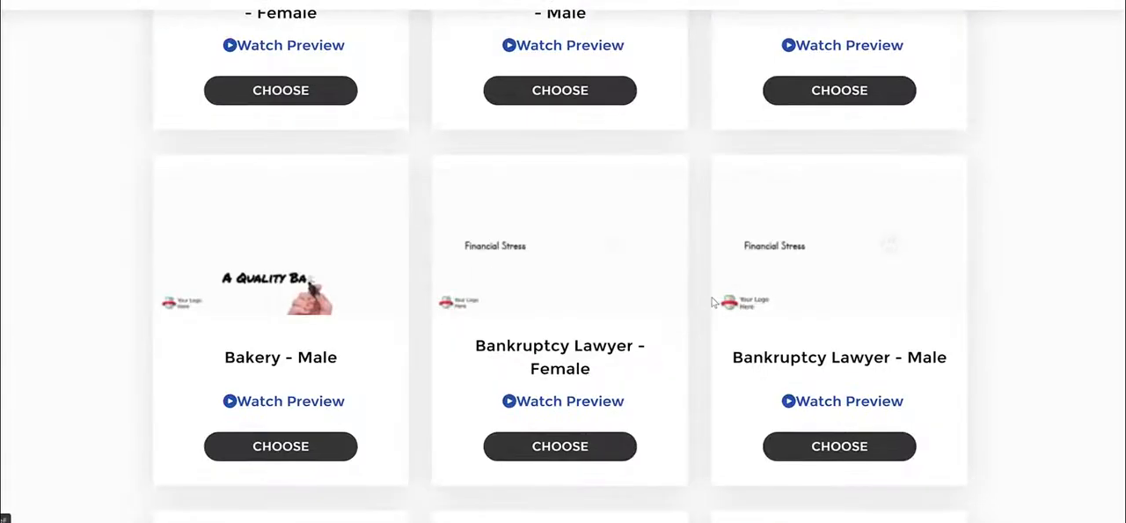
{"action": "scroll", "coordinate": [710, 302], "scroll_direction": "up", "scroll_amount": 5}
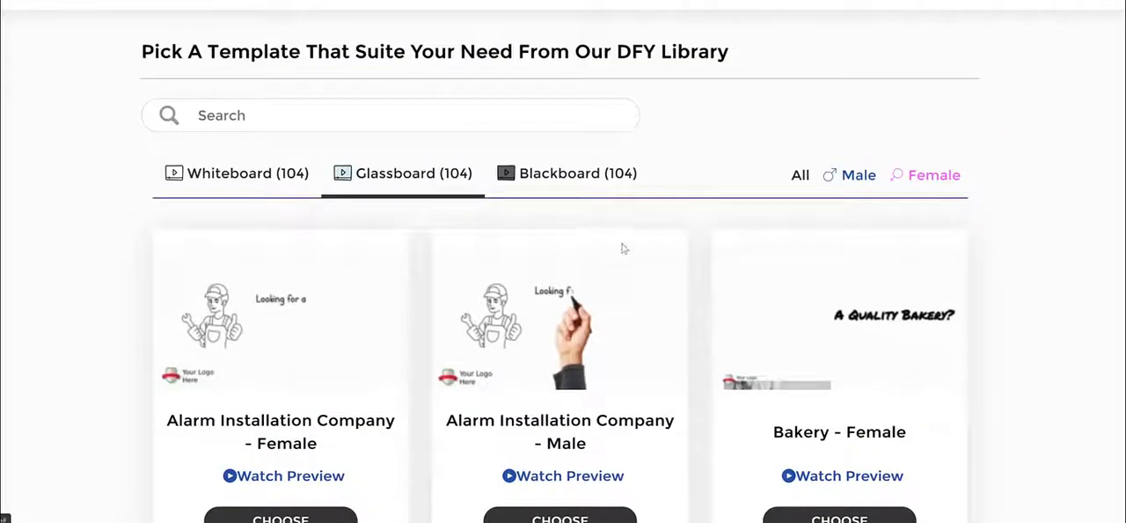
- Show the Blackboard templates filtered to Male voices
{"action": "left_click", "coordinate": [576, 188]}
{"action": "scroll", "coordinate": [715, 317], "scroll_direction": "down", "scroll_amount": 3}
{"action": "scroll", "coordinate": [713, 324], "scroll_direction": "up", "scroll_amount": 3}
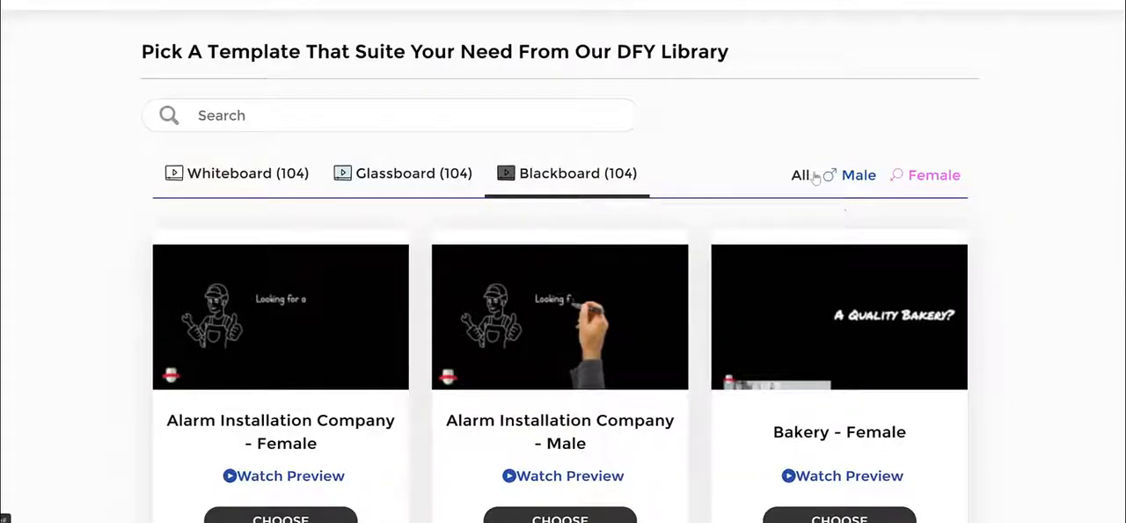
{"action": "left_click", "coordinate": [830, 180]}
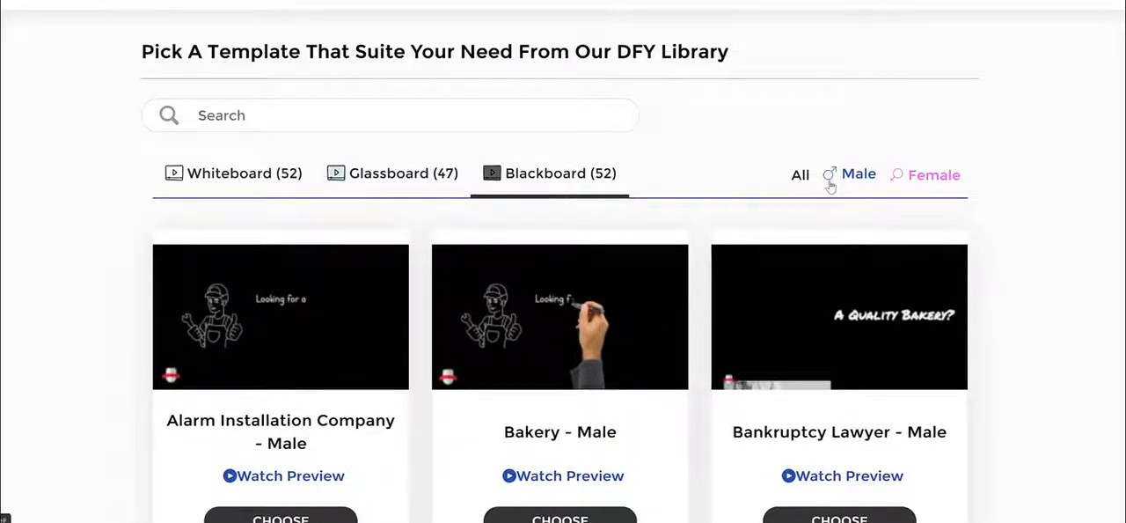
- Filter the Blackboard templates to Female voices
{"action": "left_click", "coordinate": [898, 180]}
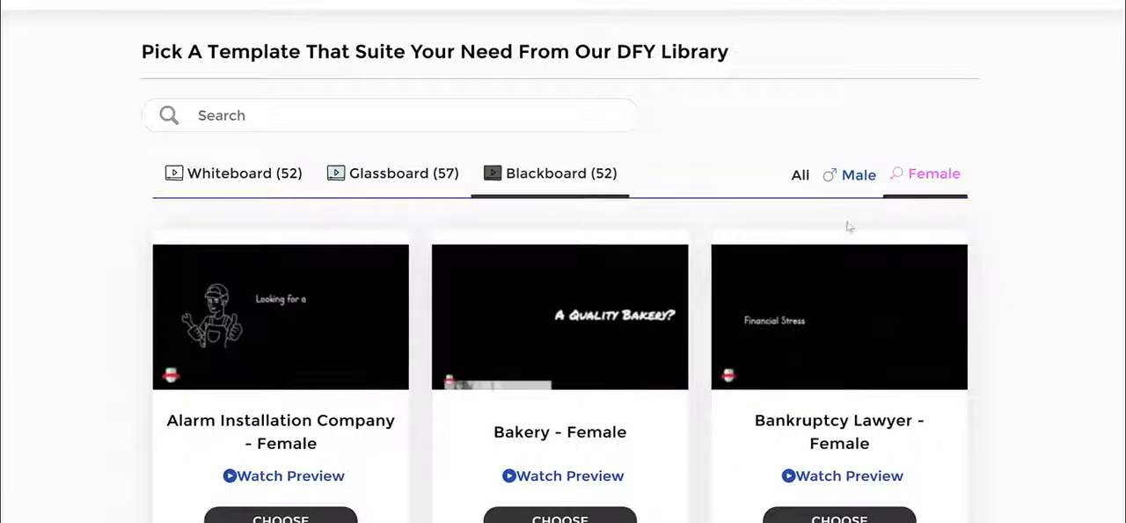
{"action": "scroll", "coordinate": [707, 246], "scroll_direction": "down", "scroll_amount": 6}
{"action": "scroll", "coordinate": [707, 249], "scroll_direction": "up", "scroll_amount": 5}
{"action": "scroll", "coordinate": [707, 249], "scroll_direction": "up", "scroll_amount": 2}
- Switch to the Whiteboard templates and choose the Bakery - Female template
{"action": "left_click", "coordinate": [233, 183]}
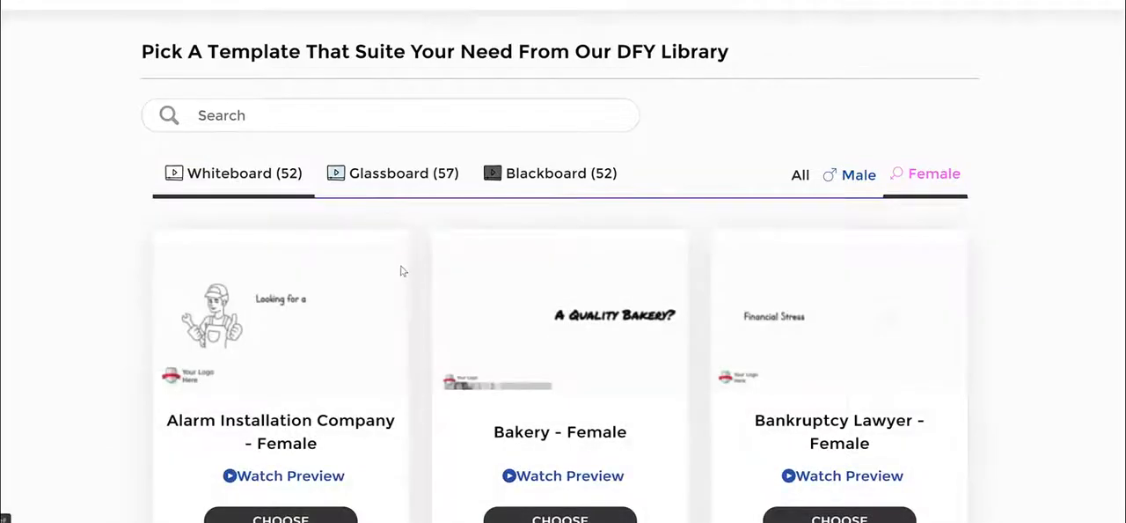
{"action": "scroll", "coordinate": [437, 378], "scroll_direction": "down", "scroll_amount": 3}
{"action": "scroll", "coordinate": [583, 218], "scroll_direction": "up", "scroll_amount": 1}
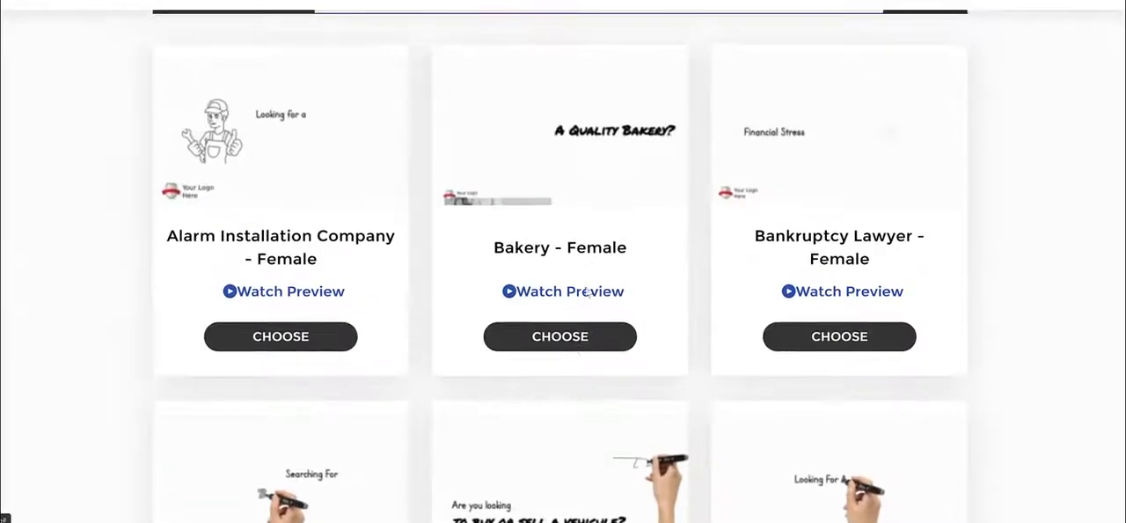
{"action": "left_click", "coordinate": [581, 339]}
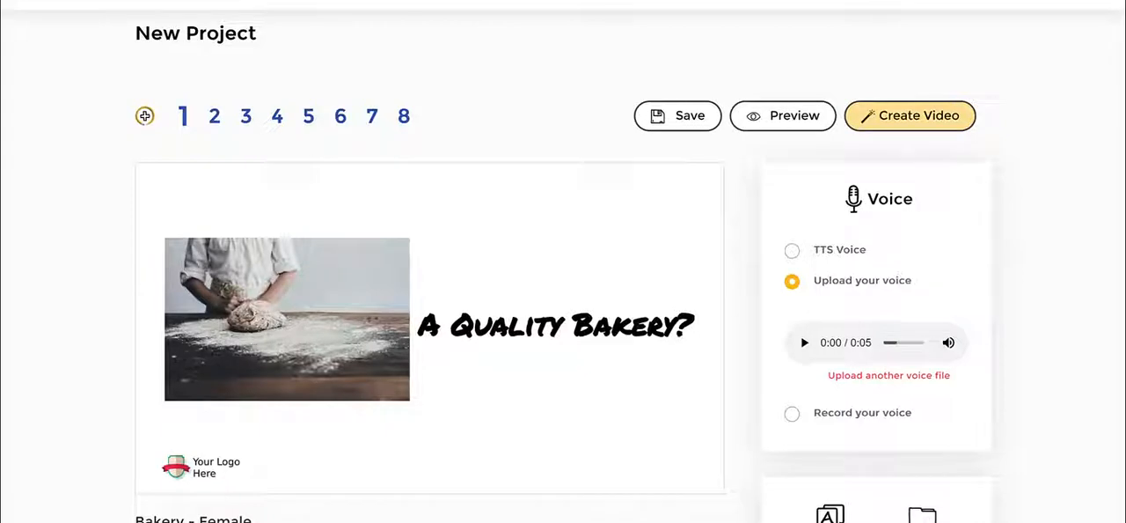
- Step through the template's slides one by one and return to the first slide
{"action": "mouse_move", "coordinate": [145, 434]}
{"action": "left_mouse_down"}
{"action": "mouse_move", "coordinate": [262, 456]}
{"action": "mouse_move", "coordinate": [141, 431]}
{"action": "left_mouse_up"}
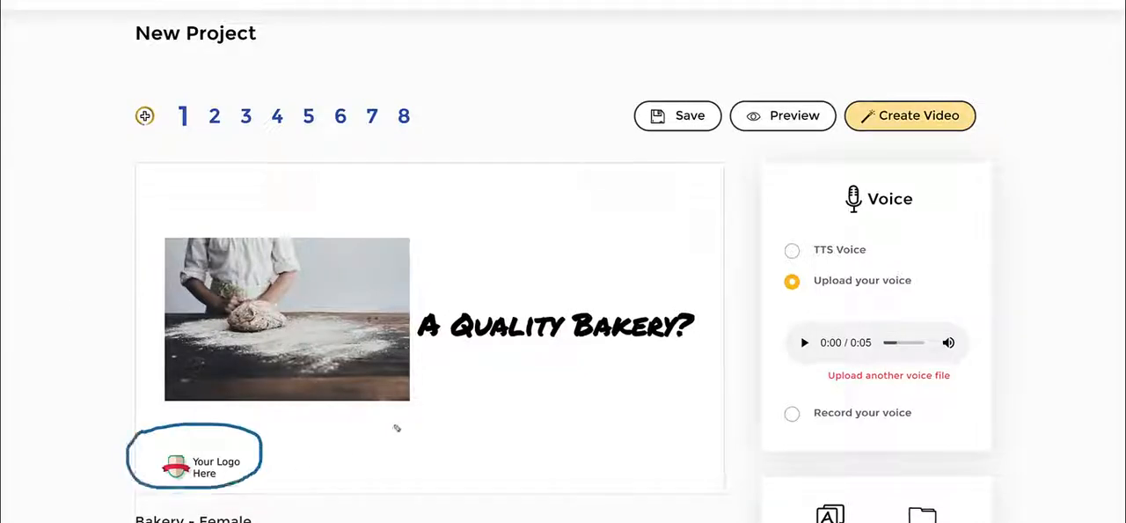
{"action": "left_click_drag", "start_coordinate": [363, 425], "coordinate": [324, 465]}
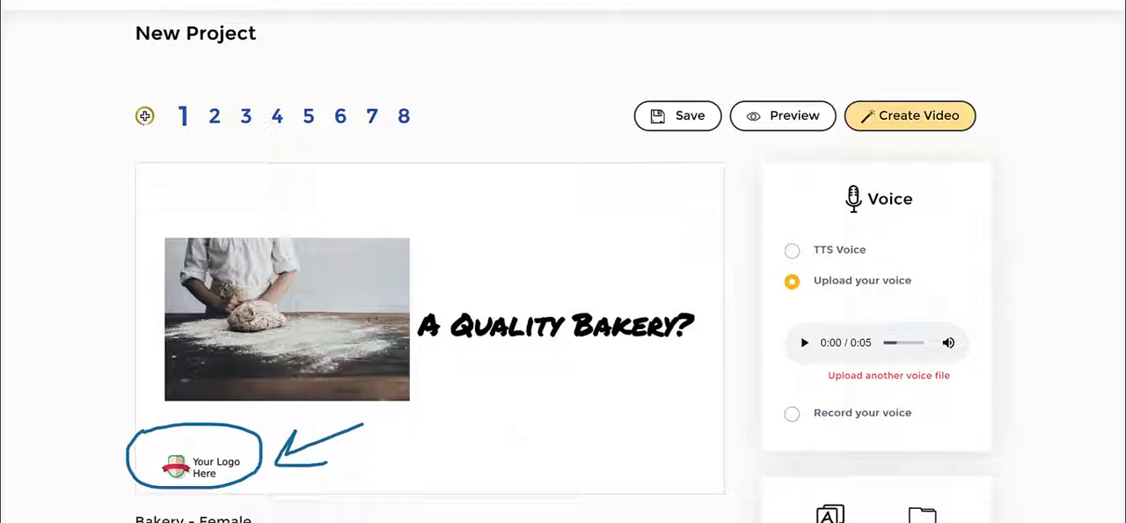
{"action": "left_click", "coordinate": [214, 116]}
{"action": "left_click", "coordinate": [245, 117]}
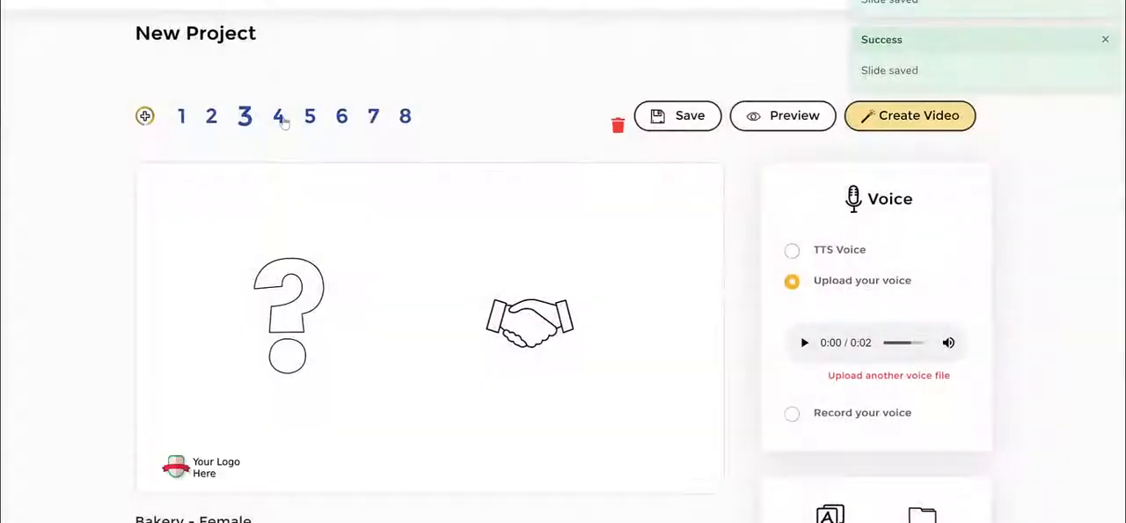
{"action": "left_click", "coordinate": [280, 118]}
{"action": "left_click", "coordinate": [310, 123]}
{"action": "left_click", "coordinate": [344, 123]}
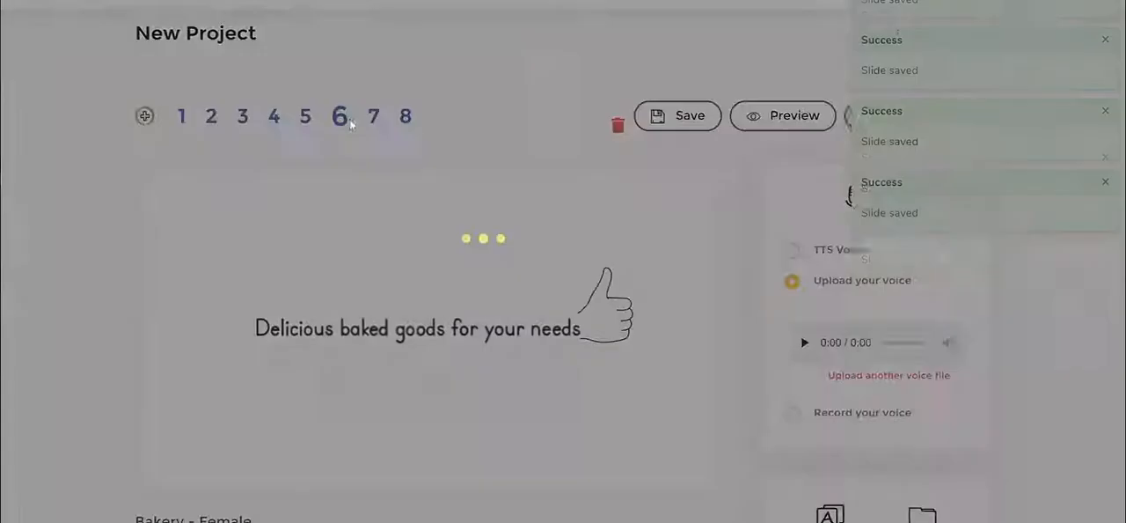
{"action": "left_click", "coordinate": [372, 123]}
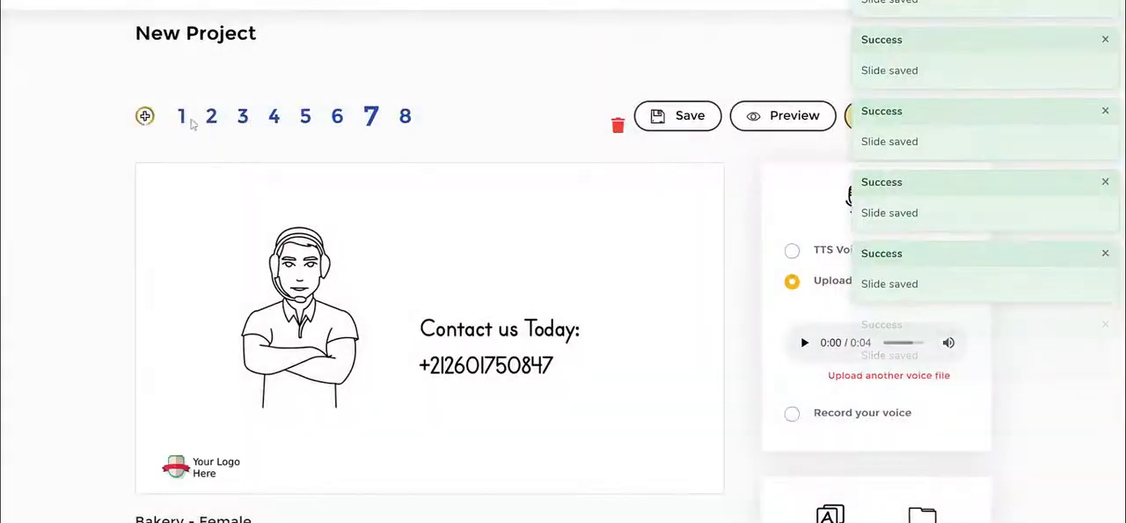
{"action": "left_click", "coordinate": [184, 120]}
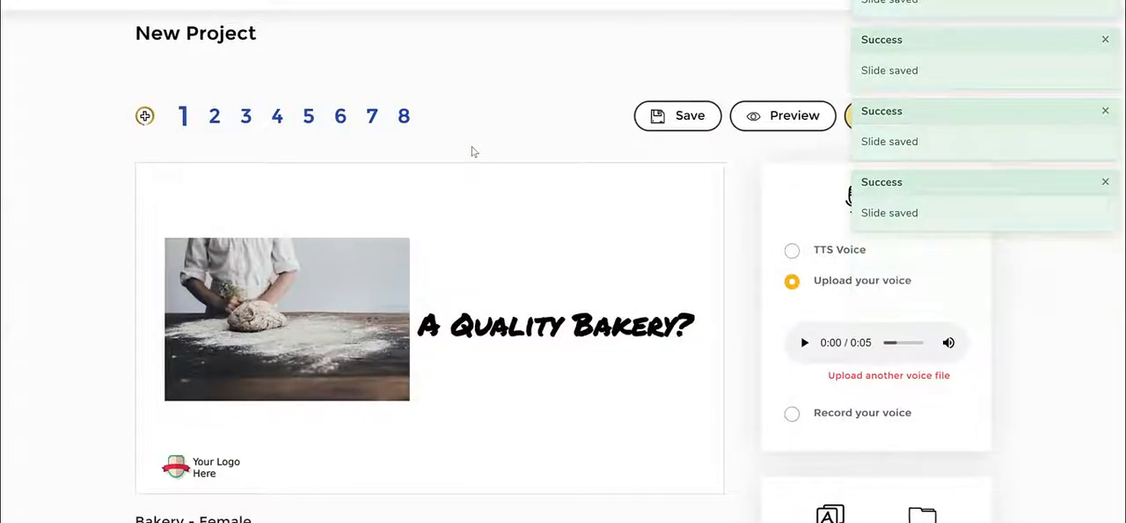
- Delete the bakery photo from the first slide
{"action": "left_click", "coordinate": [363, 257]}
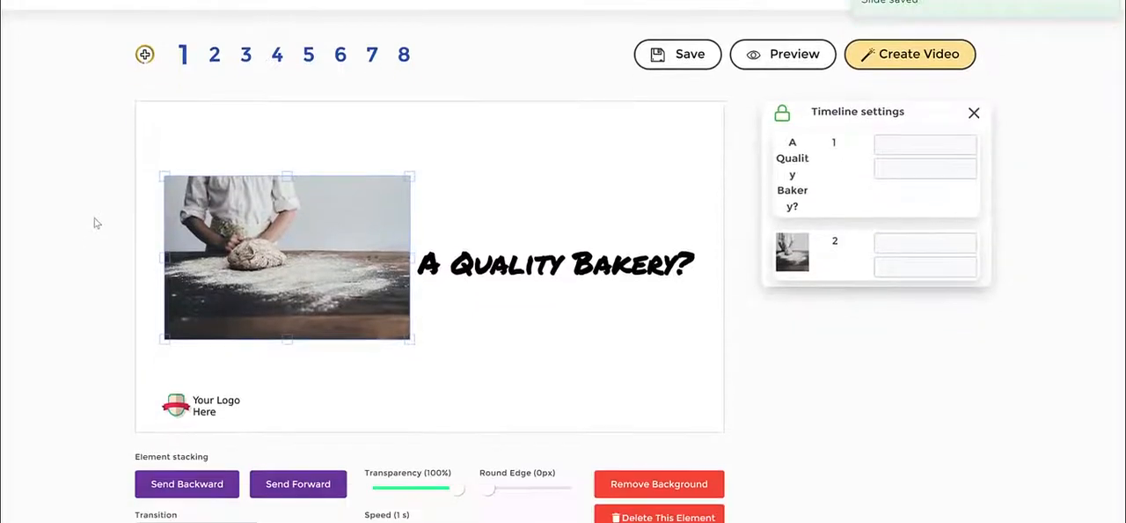
{"action": "scroll", "coordinate": [93, 227], "scroll_direction": "down", "scroll_amount": 1}
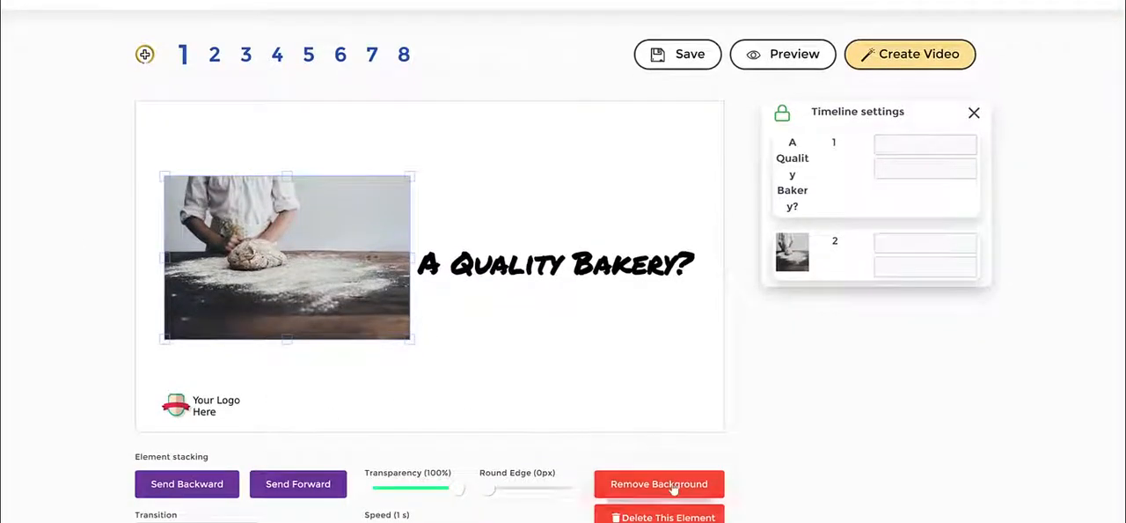
{"action": "scroll", "coordinate": [679, 329], "scroll_direction": "down", "scroll_amount": 1}
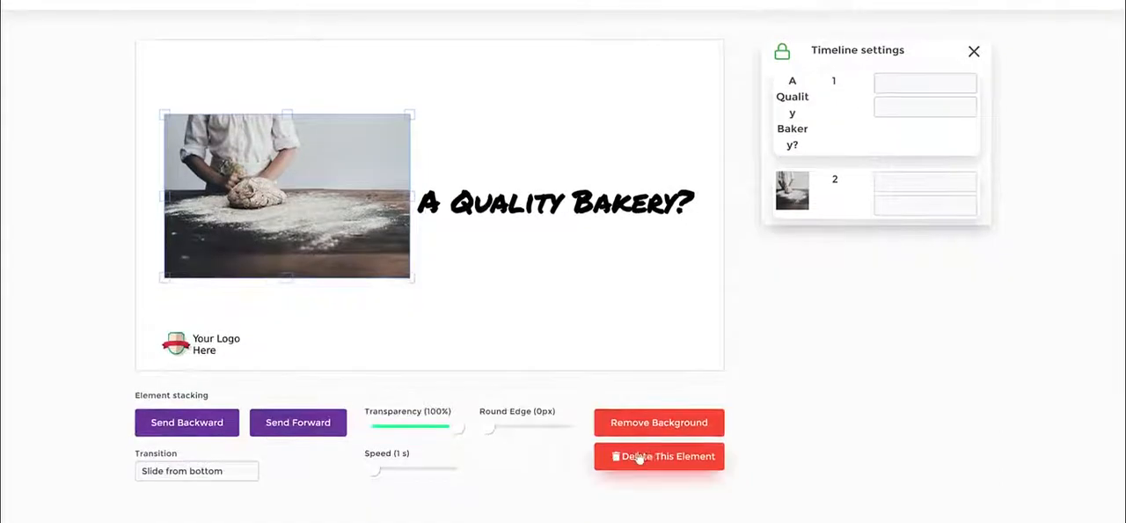
{"action": "left_click", "coordinate": [639, 458]}
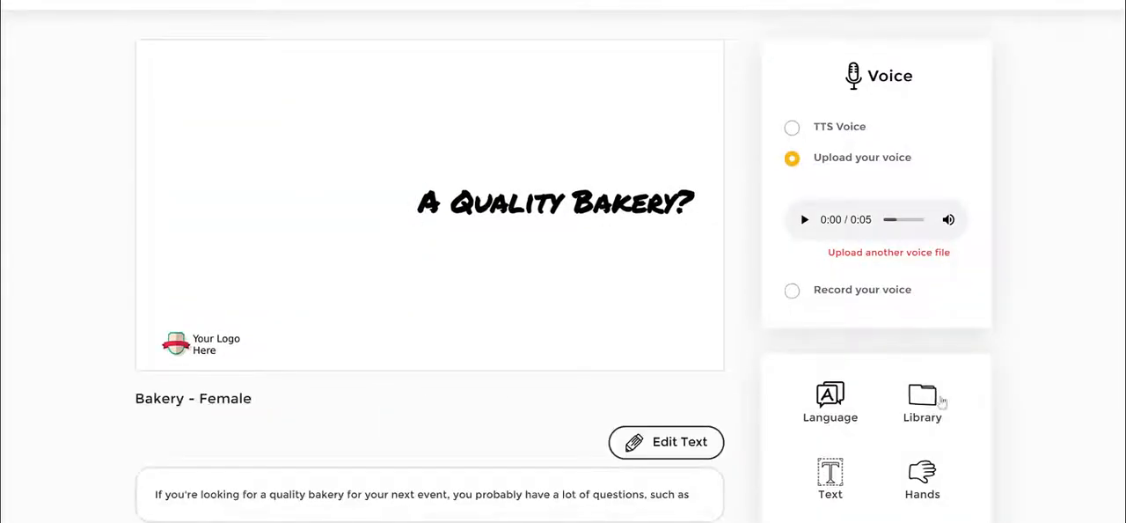
- Browse the library's color asset characters and add the cake-cutting couple illustration to the slide
{"action": "left_click", "coordinate": [940, 401]}
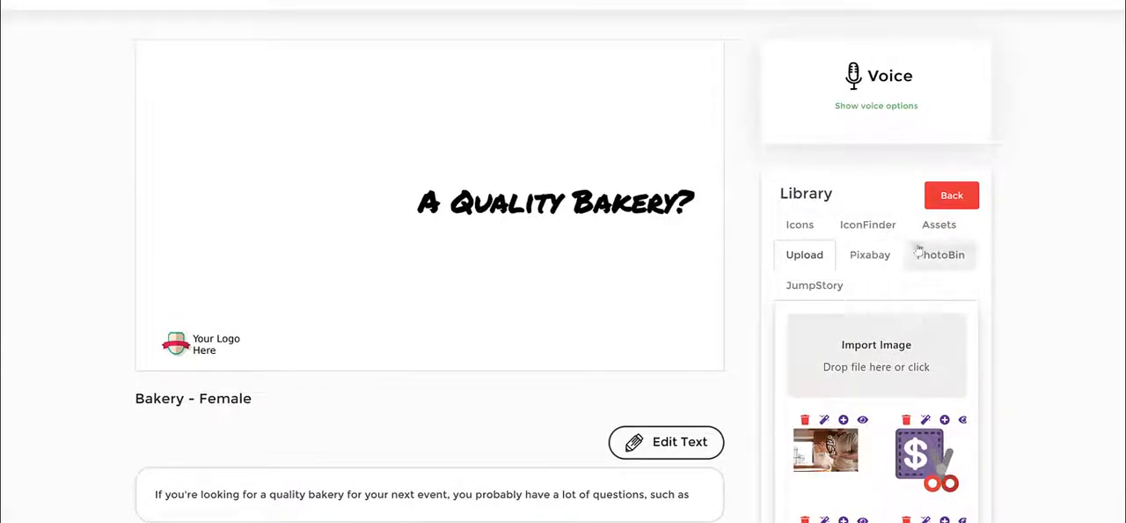
{"action": "left_click", "coordinate": [942, 226]}
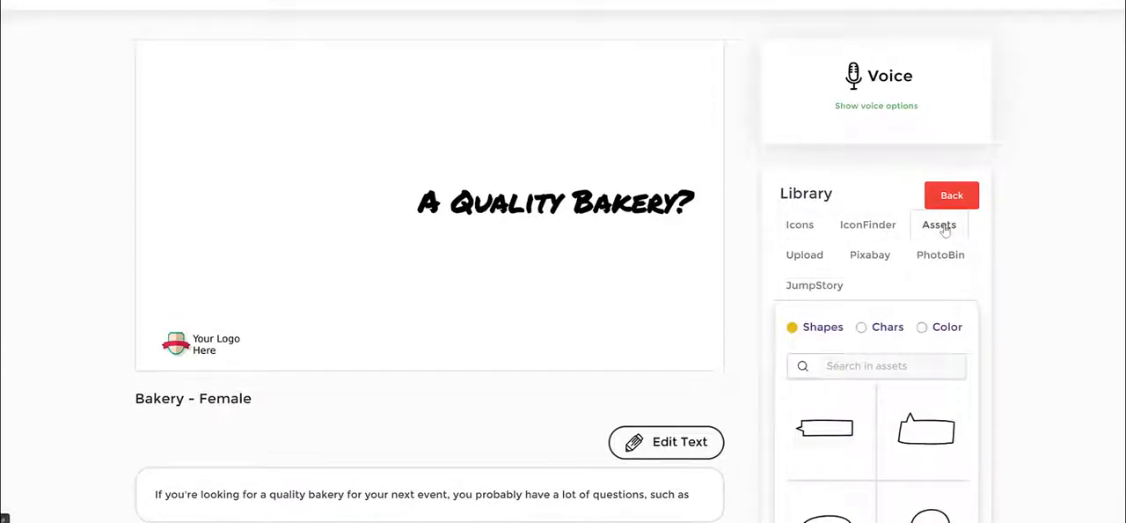
{"action": "left_click", "coordinate": [921, 327]}
{"action": "scroll", "coordinate": [922, 384], "scroll_direction": "down", "scroll_amount": 8}
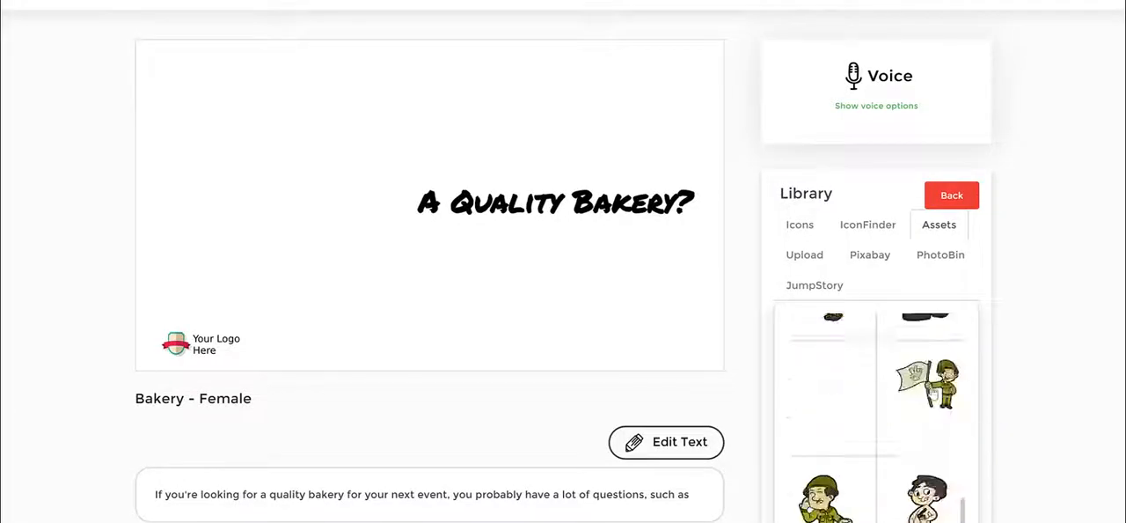
{"action": "scroll", "coordinate": [918, 270], "scroll_direction": "down", "scroll_amount": 6}
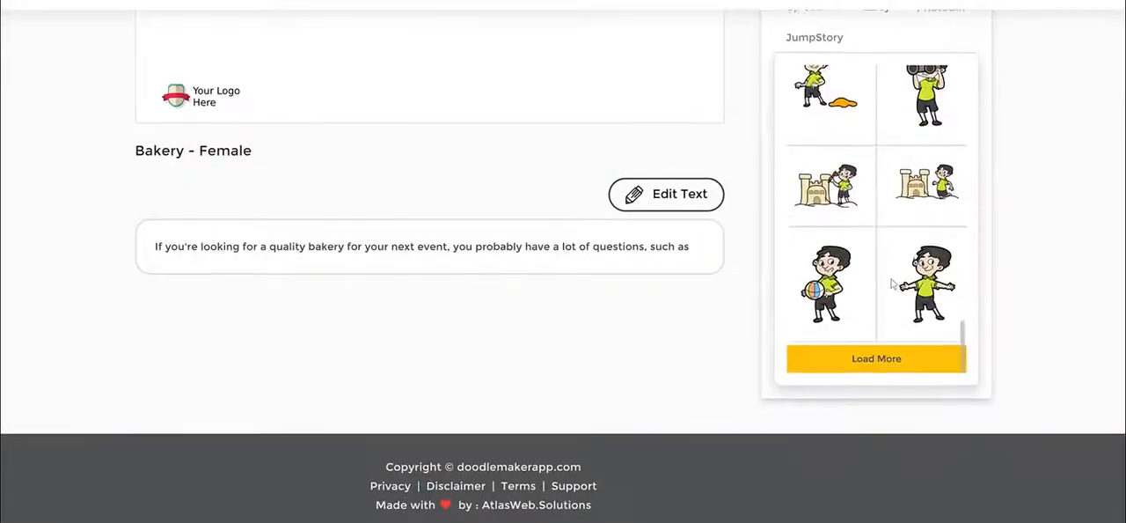
{"action": "left_click", "coordinate": [888, 345]}
{"action": "scroll", "coordinate": [922, 190], "scroll_direction": "down", "scroll_amount": 5}
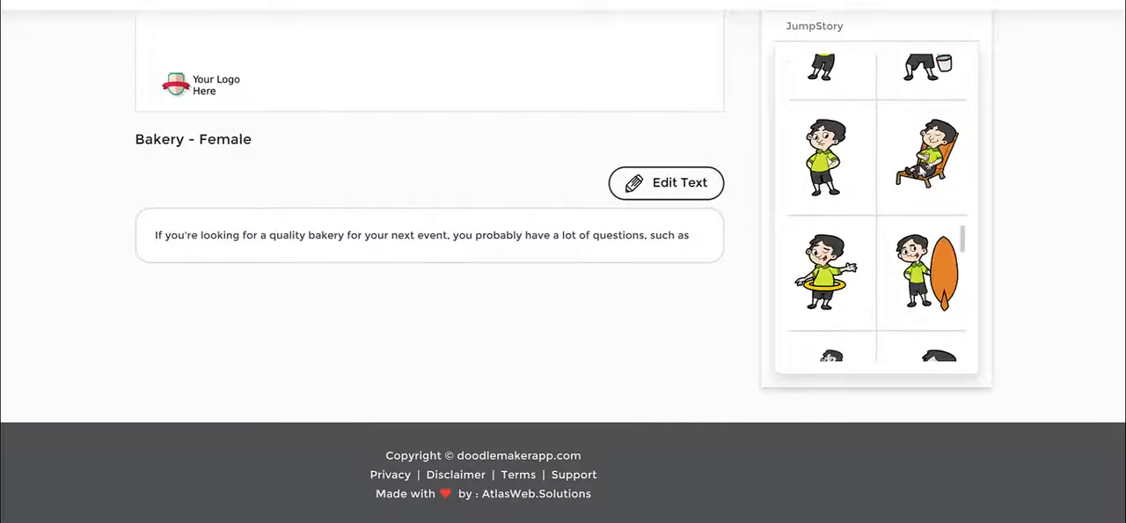
{"action": "scroll", "coordinate": [1008, 205], "scroll_direction": "up", "scroll_amount": 2}
{"action": "scroll", "coordinate": [894, 237], "scroll_direction": "up", "scroll_amount": 5}
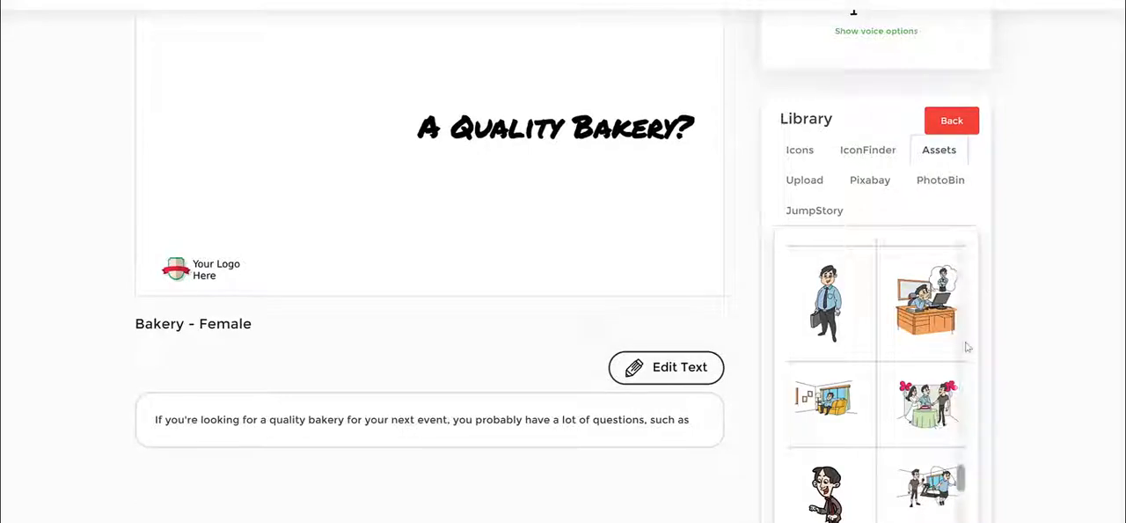
{"action": "left_click", "coordinate": [929, 400]}
{"action": "scroll", "coordinate": [669, 216], "scroll_direction": "up", "scroll_amount": 2}
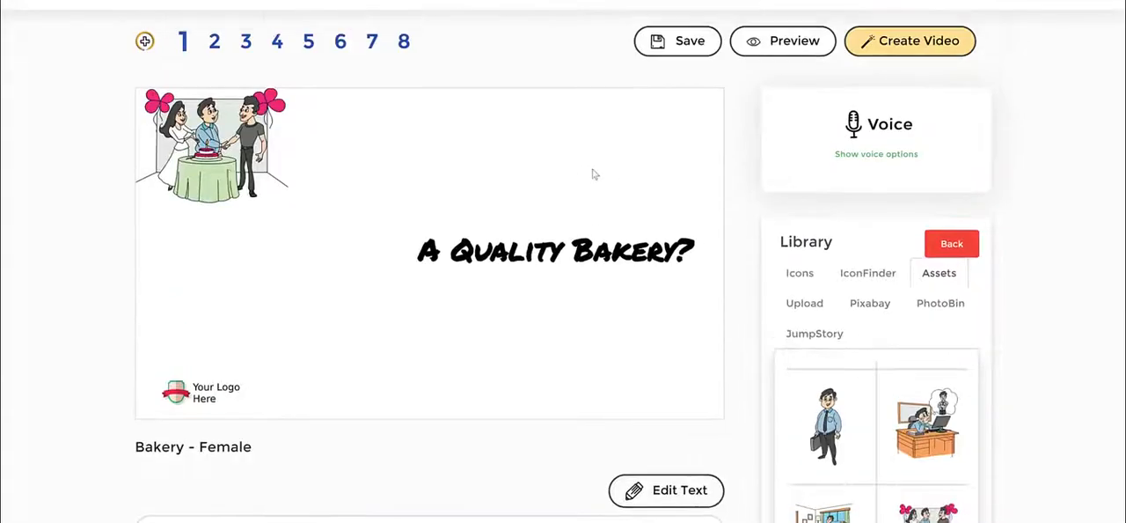
- Enlarge the cake-cutting illustration in the slide's upper-left corner
{"action": "left_click", "coordinate": [202, 176]}
{"action": "left_click_drag", "start_coordinate": [311, 247], "coordinate": [376, 339]}
{"action": "left_click_drag", "start_coordinate": [303, 225], "coordinate": [295, 227]}
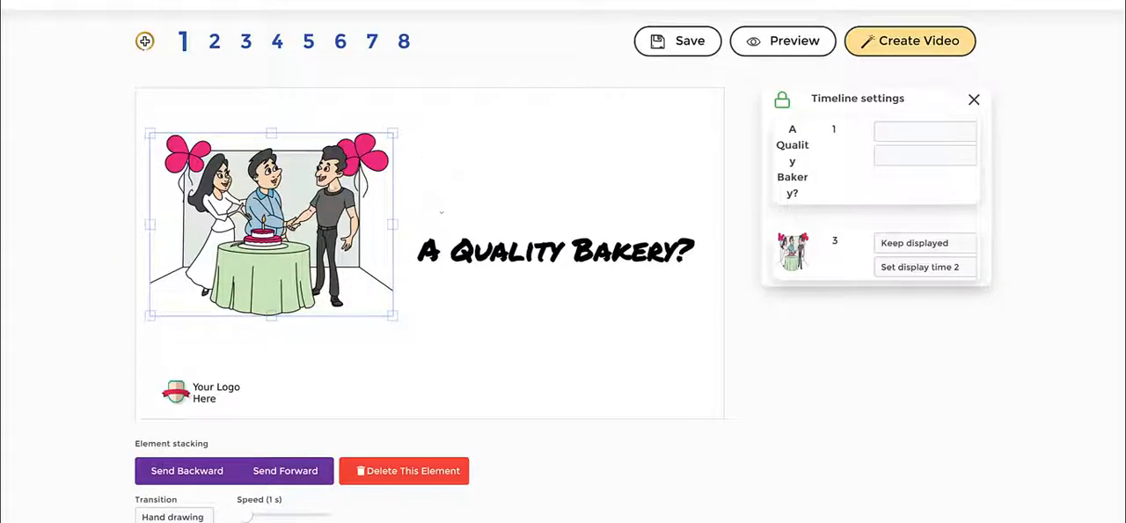
{"action": "left_click", "coordinate": [477, 183]}
{"action": "left_click", "coordinate": [319, 266]}
{"action": "left_click", "coordinate": [504, 336]}
- Move the 'A Quality Bakery?' title below the illustration and nudge the illustration slightly upward
{"action": "left_click", "coordinate": [554, 255]}
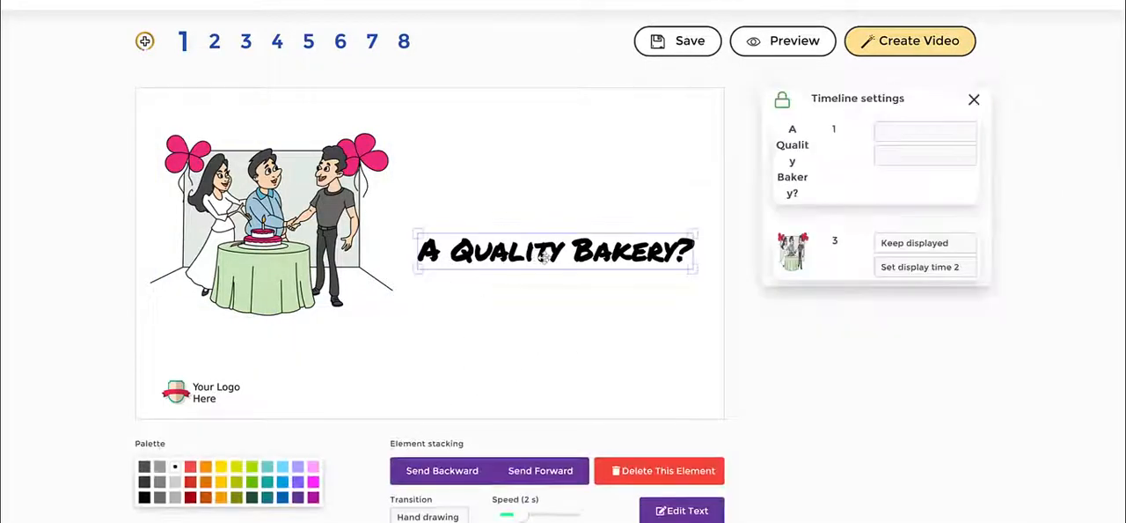
{"action": "left_click_drag", "start_coordinate": [554, 255], "coordinate": [466, 325]}
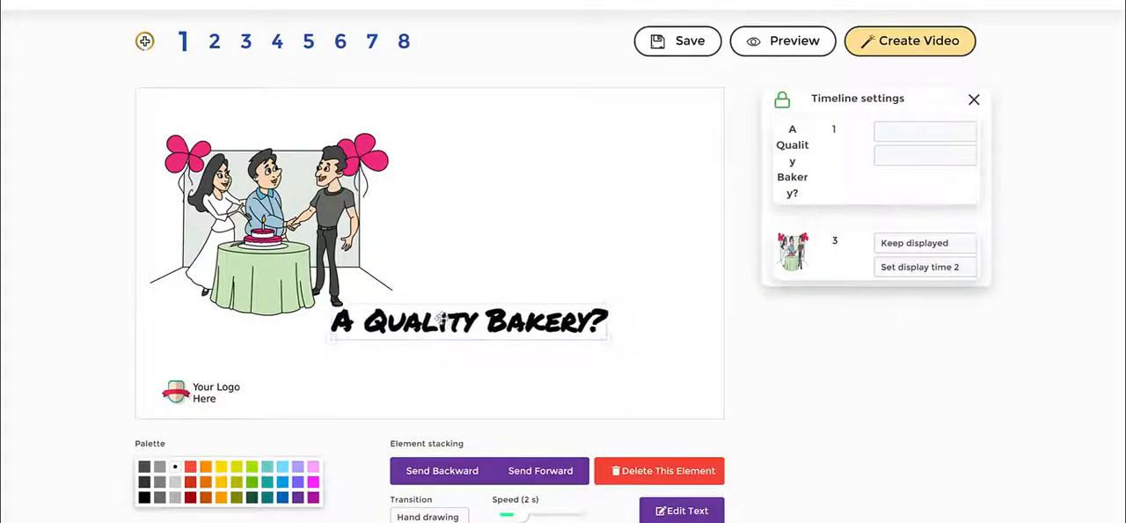
{"action": "left_click_drag", "start_coordinate": [284, 205], "coordinate": [278, 183]}
{"action": "left_click_drag", "start_coordinate": [421, 314], "coordinate": [398, 315]}
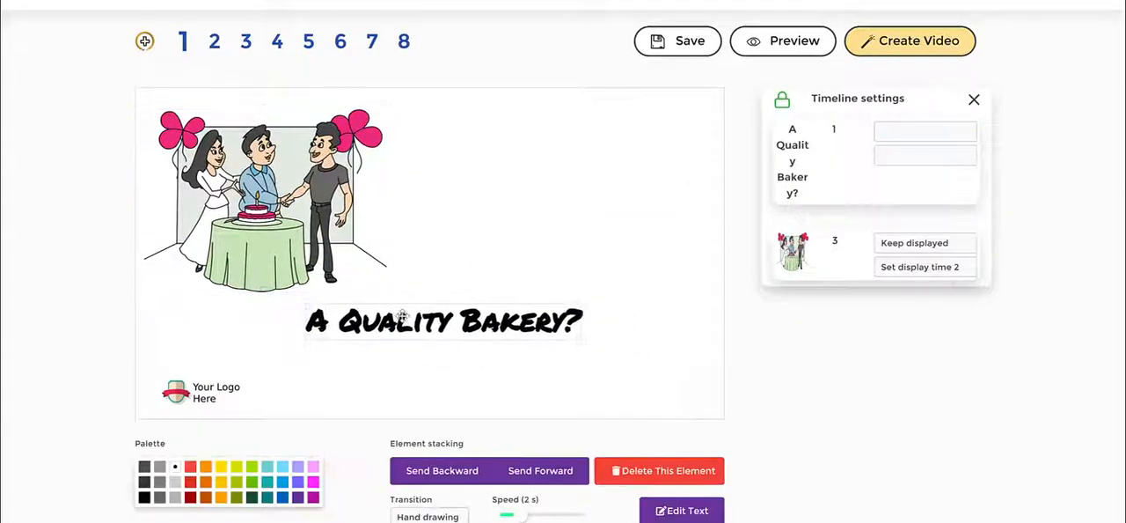
{"action": "left_click", "coordinate": [559, 251]}
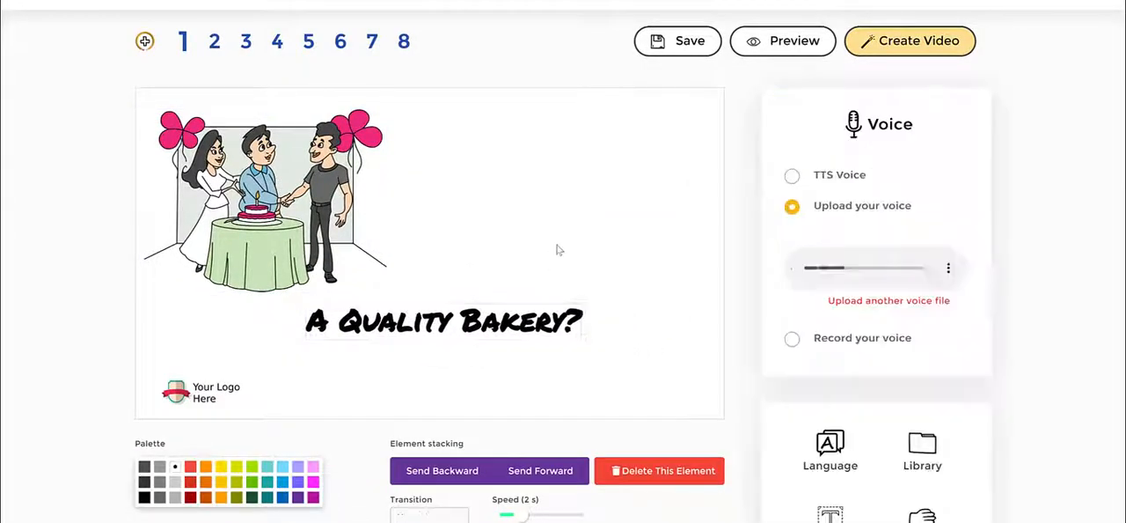
- Search the JumpStory library for cake and add the cupcake image to the slide
{"action": "left_click", "coordinate": [922, 453]}
{"action": "left_click", "coordinate": [827, 333]}
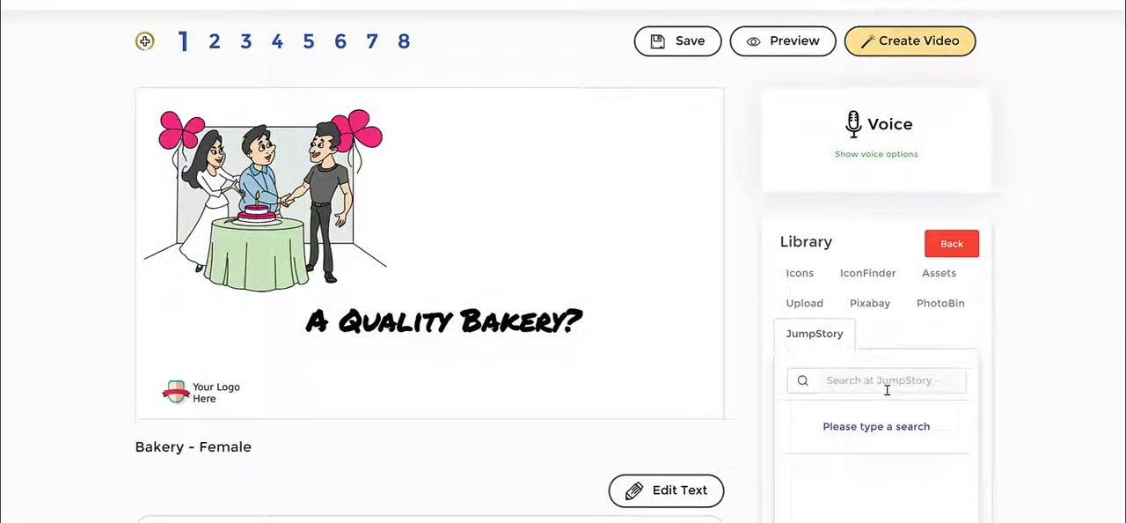
{"action": "left_click", "coordinate": [887, 390]}
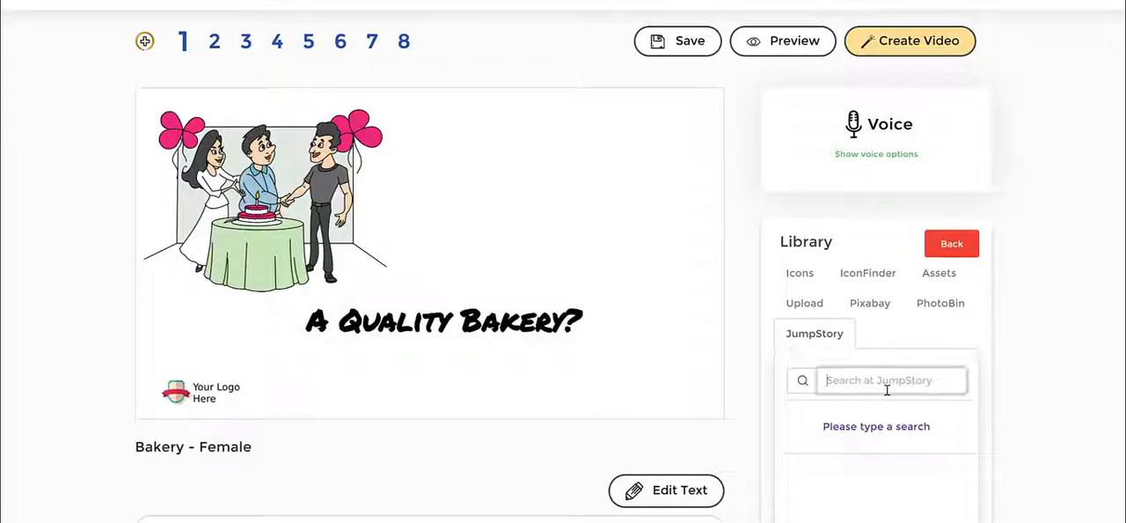
{"action": "type", "text": "cake"}
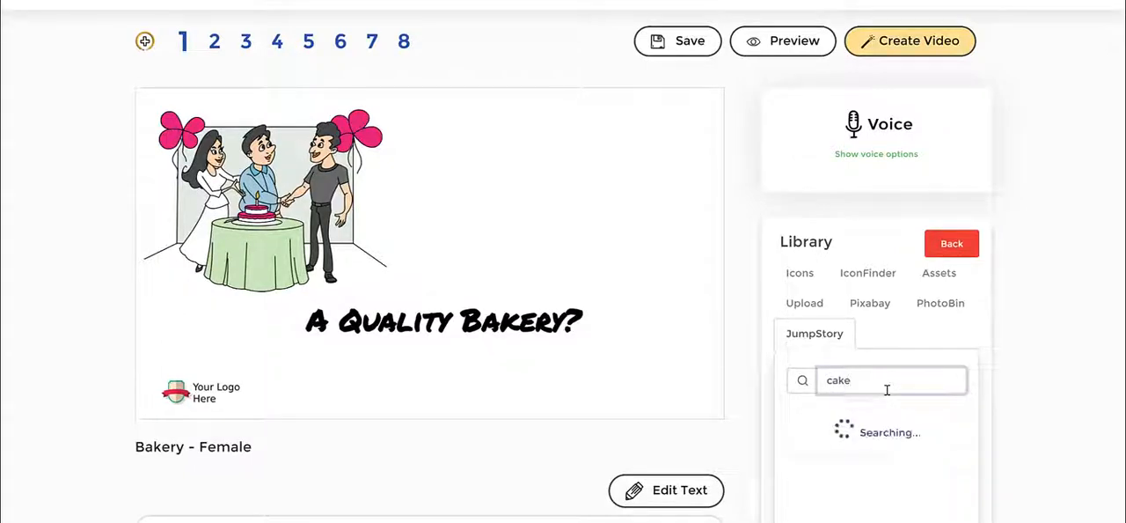
{"action": "scroll", "coordinate": [1038, 282], "scroll_direction": "down", "scroll_amount": 1}
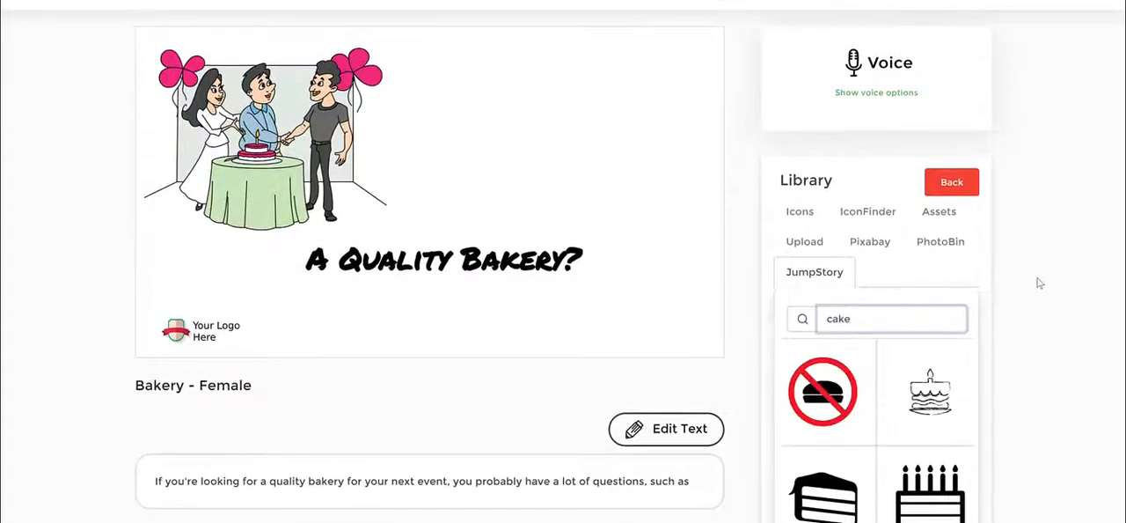
{"action": "scroll", "coordinate": [1038, 282], "scroll_direction": "down", "scroll_amount": 1}
{"action": "scroll", "coordinate": [928, 313], "scroll_direction": "down", "scroll_amount": 6}
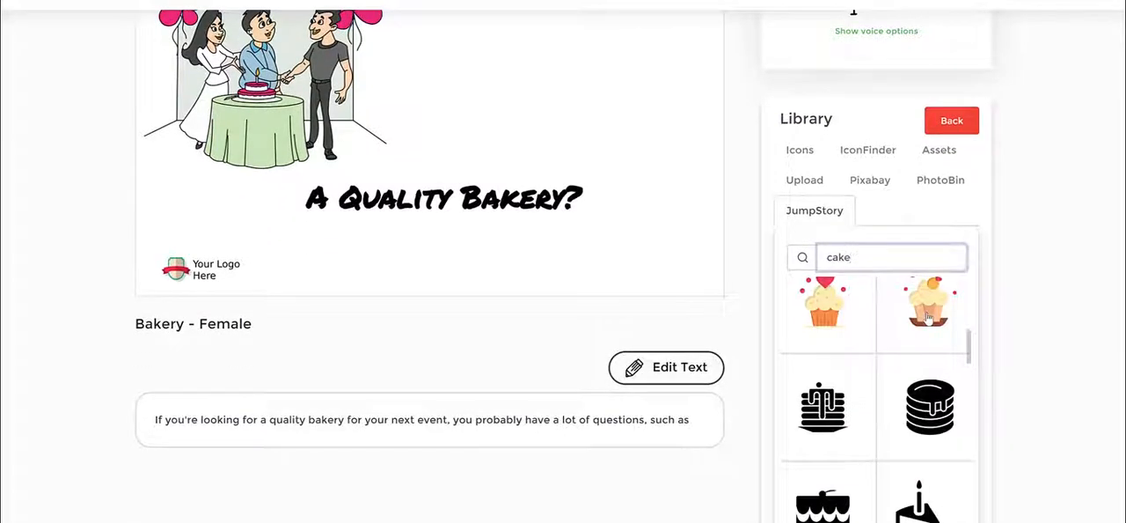
{"action": "scroll", "coordinate": [928, 316], "scroll_direction": "up", "scroll_amount": 4}
{"action": "scroll", "coordinate": [928, 316], "scroll_direction": "down", "scroll_amount": 4}
{"action": "scroll", "coordinate": [929, 316], "scroll_direction": "up", "scroll_amount": 2}
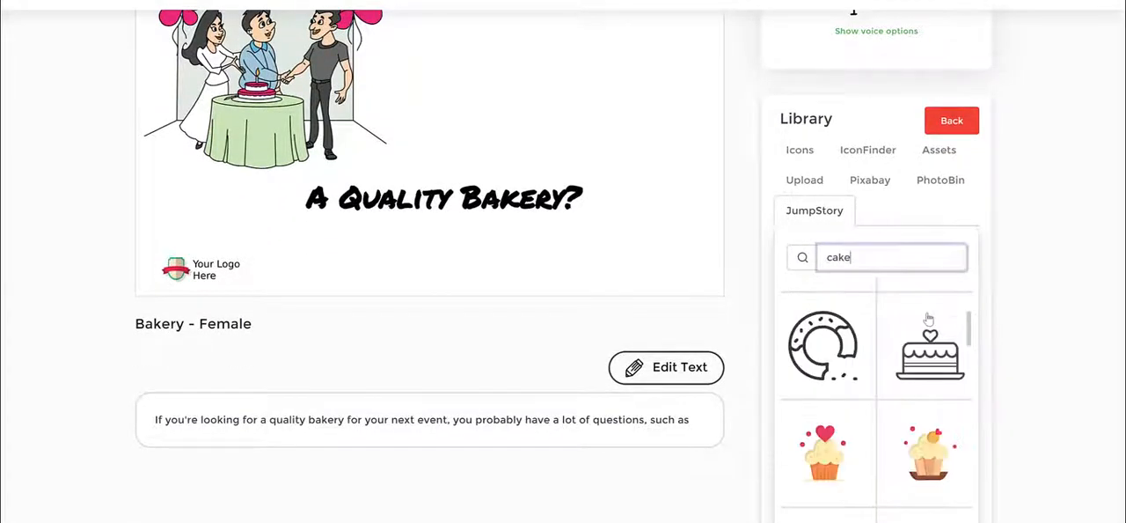
{"action": "left_click", "coordinate": [832, 464]}
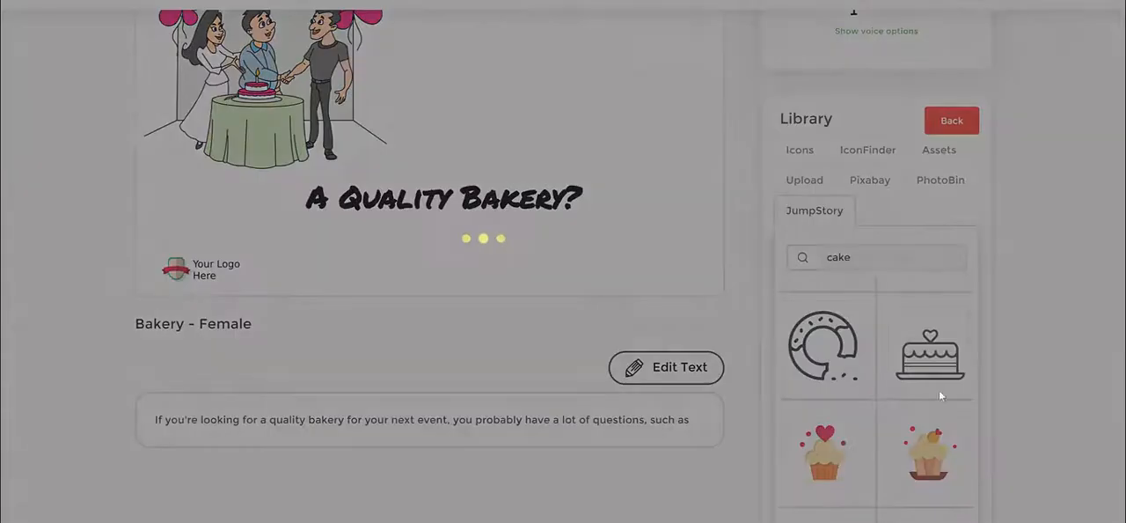
{"action": "scroll", "coordinate": [690, 219], "scroll_direction": "up", "scroll_amount": 2}
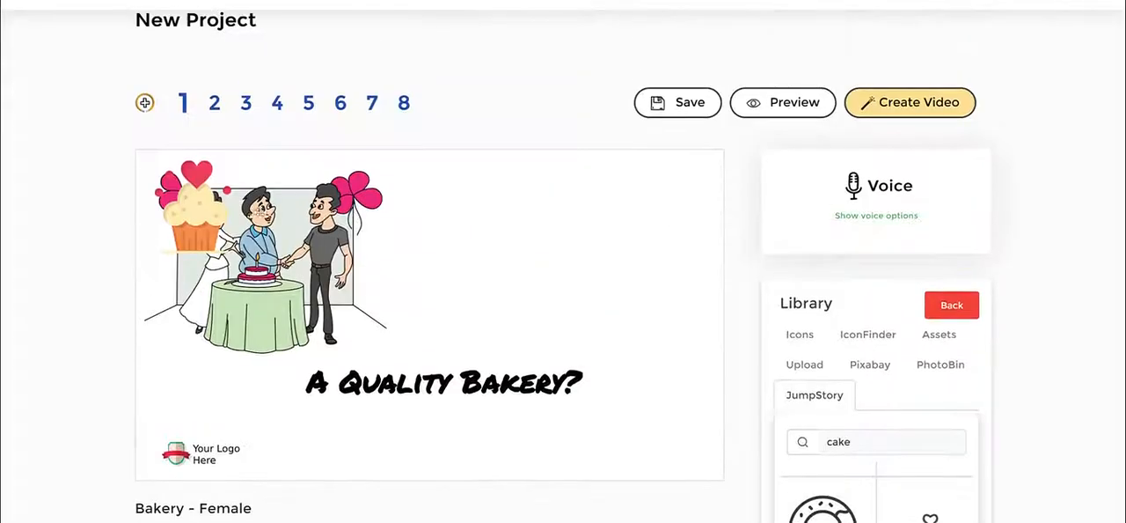
- Move the cupcake to the slide's upper right and enlarge it
{"action": "left_click_drag", "start_coordinate": [193, 215], "coordinate": [572, 228]}
{"action": "left_click_drag", "start_coordinate": [628, 276], "coordinate": [666, 343]}
- Set the cupcake's transition to Hand drawing with a speed of 1.5 s
{"action": "scroll", "coordinate": [189, 473], "scroll_direction": "down", "scroll_amount": 1}
{"action": "left_click", "coordinate": [188, 455]}
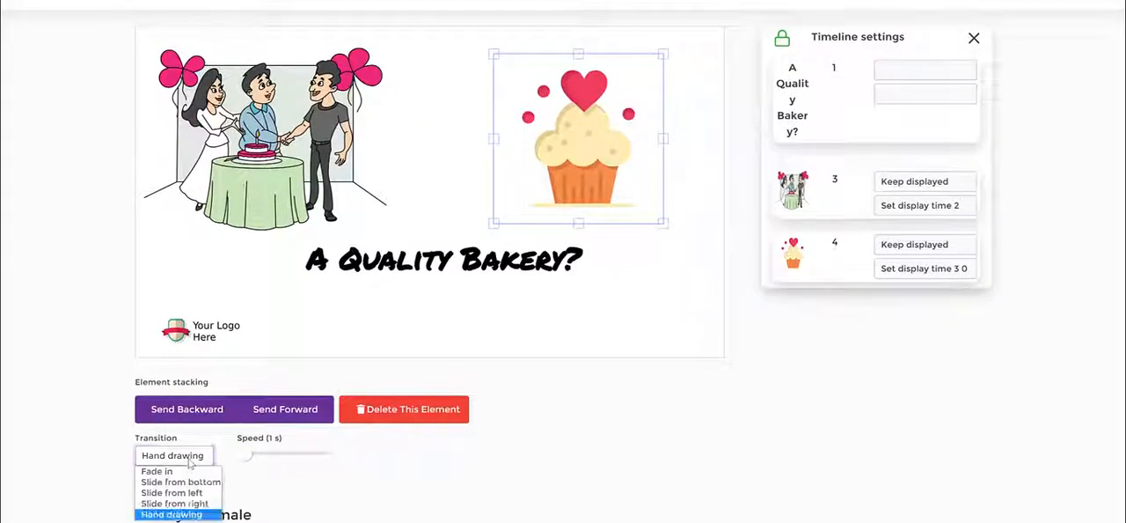
{"action": "left_click", "coordinate": [174, 517]}
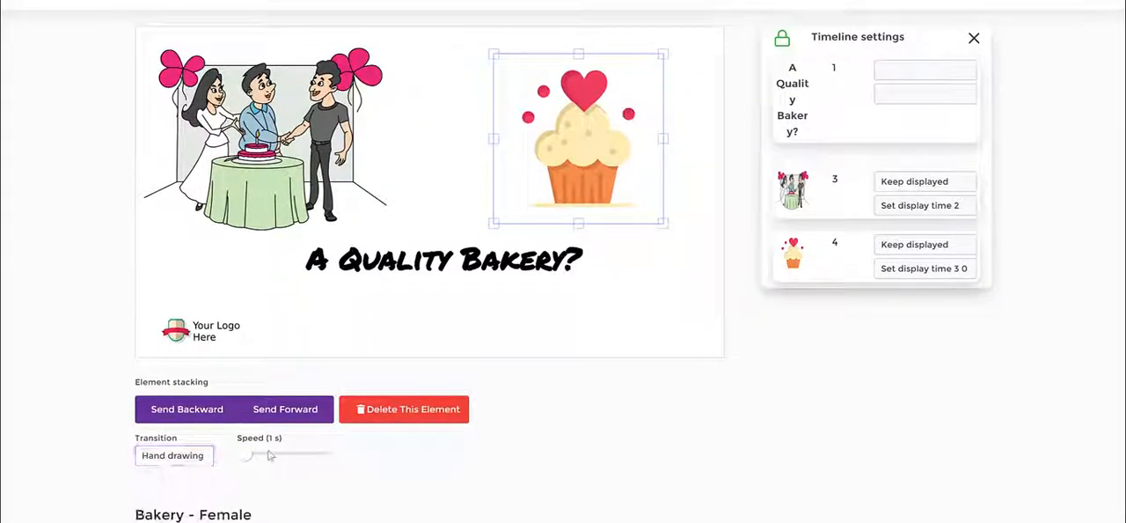
{"action": "mouse_move", "coordinate": [247, 455]}
{"action": "left_mouse_down"}
{"action": "mouse_move", "coordinate": [265, 475]}
{"action": "mouse_move", "coordinate": [356, 462]}
{"action": "left_mouse_up"}
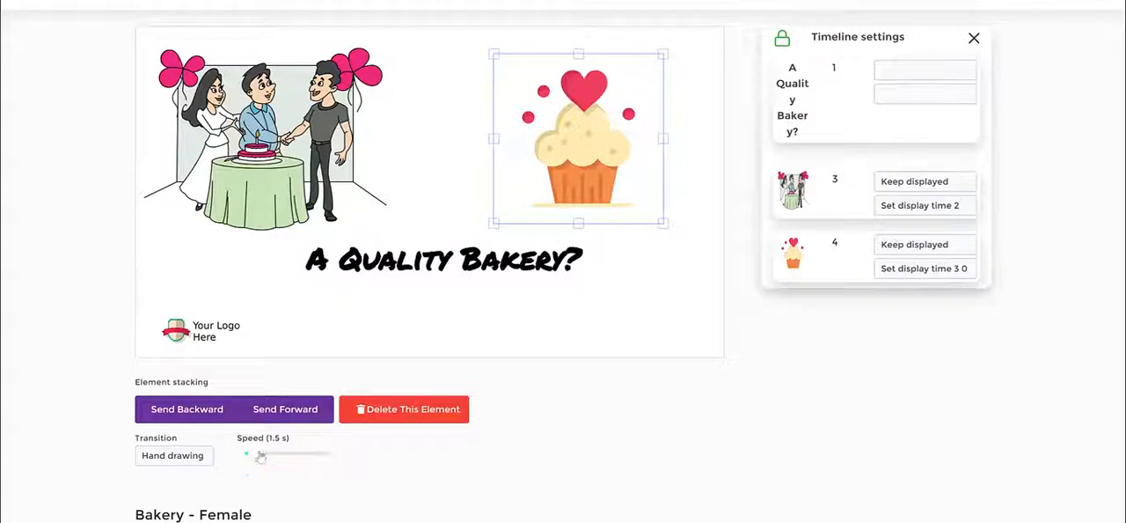
{"action": "left_click_drag", "start_coordinate": [257, 457], "coordinate": [255, 456]}
- Nudge the cupcake image slightly to the left
{"action": "left_click", "coordinate": [699, 232]}
{"action": "left_click_drag", "start_coordinate": [593, 131], "coordinate": [577, 135]}
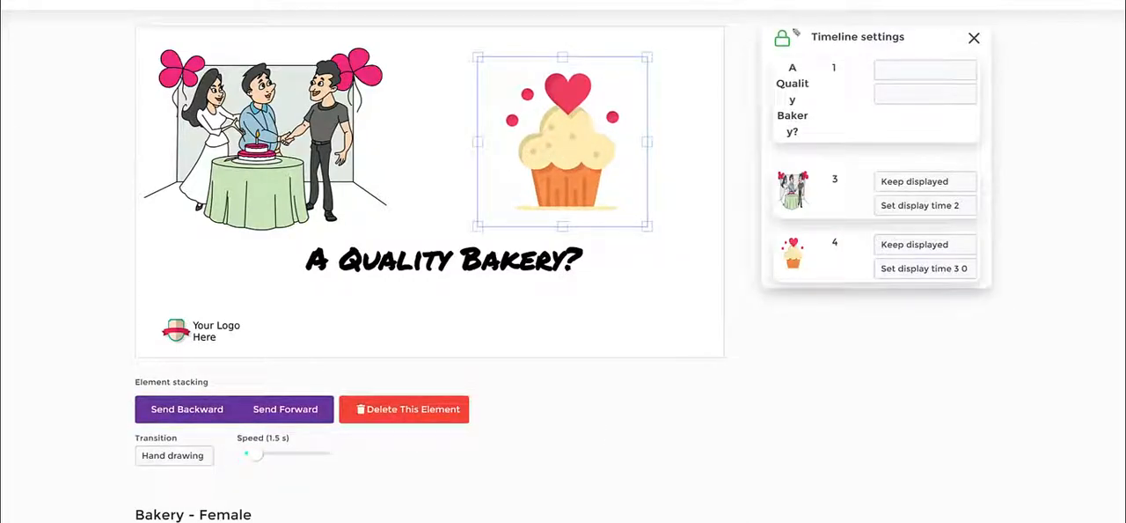
{"action": "mouse_move", "coordinate": [803, 3]}
{"action": "left_mouse_down"}
{"action": "mouse_move", "coordinate": [1042, 212]}
{"action": "mouse_move", "coordinate": [909, 328]}
{"action": "mouse_move", "coordinate": [737, 260]}
{"action": "mouse_move", "coordinate": [747, 35]}
{"action": "mouse_move", "coordinate": [727, 40]}
{"action": "mouse_move", "coordinate": [809, 51]}
{"action": "mouse_move", "coordinate": [798, 24]}
{"action": "mouse_move", "coordinate": [784, 27]}
{"action": "mouse_move", "coordinate": [773, 60]}
{"action": "left_mouse_up"}
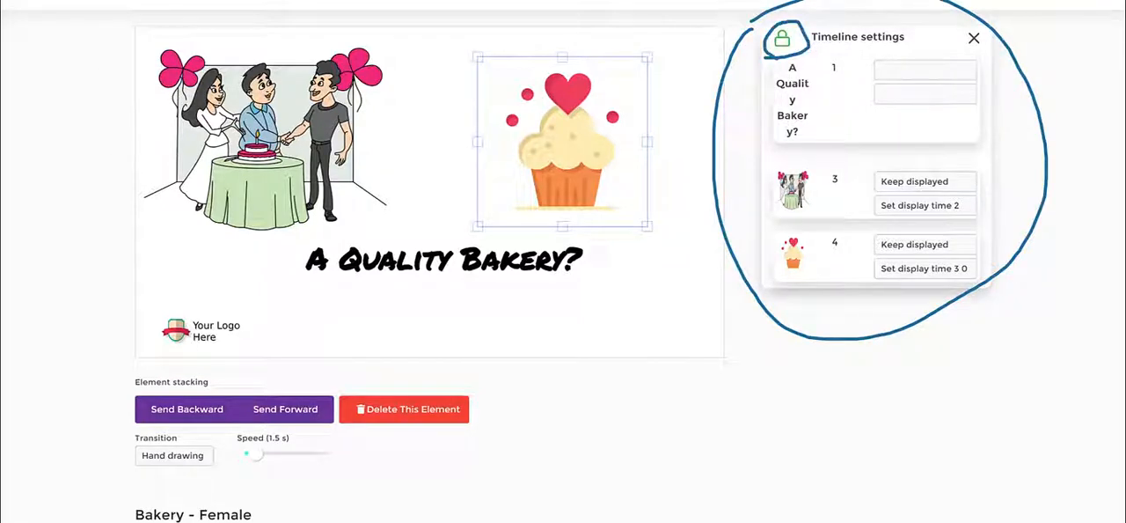
{"action": "key", "text": "Escape"}
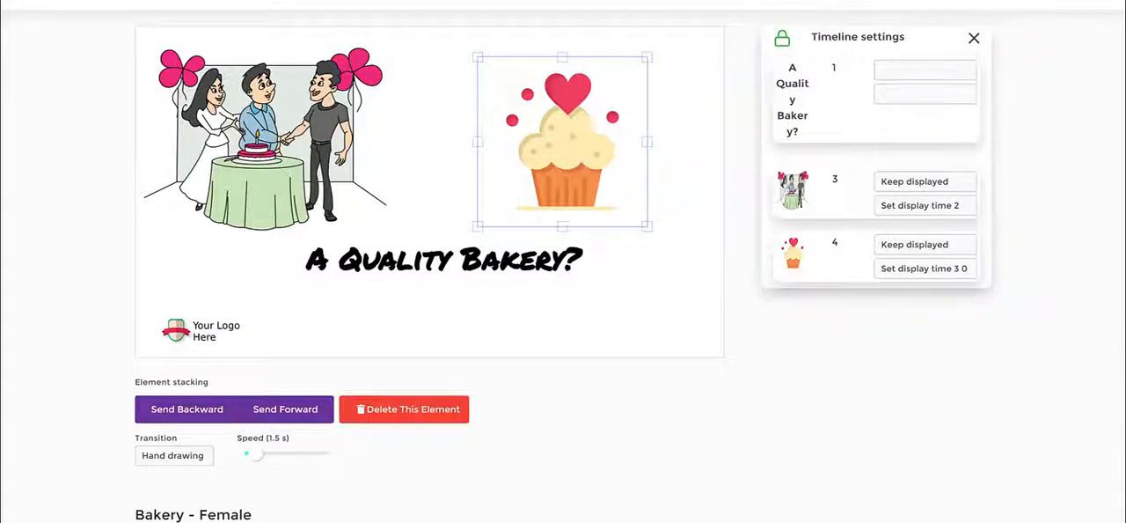
- Unlock the timeline settings so the element order can be rearranged
{"action": "left_click", "coordinate": [783, 38]}
{"action": "left_click_drag", "start_coordinate": [385, 279], "coordinate": [640, 281]}
{"action": "left_click", "coordinate": [467, 331]}
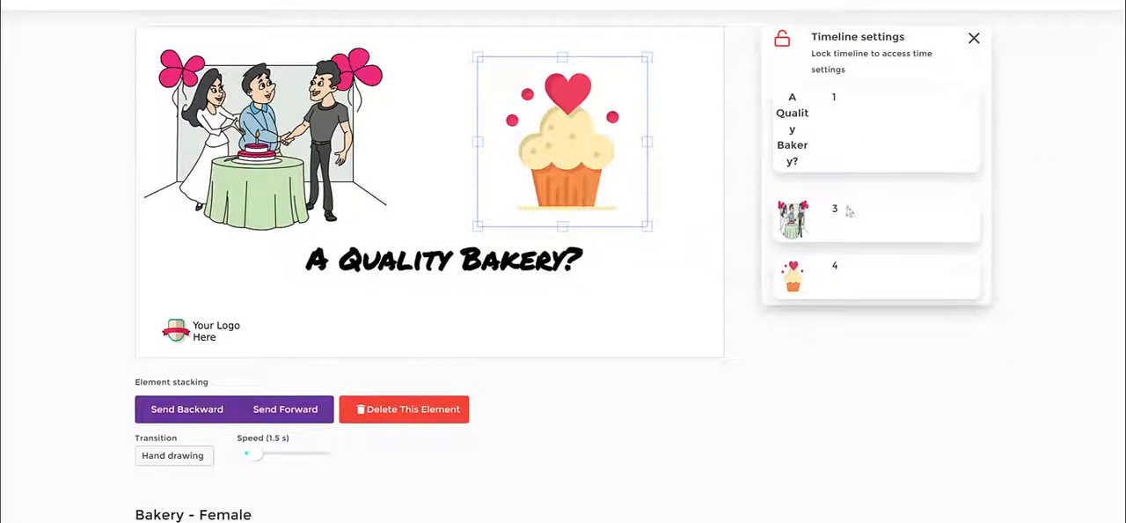
- Move the 'A Quality Bakery?' title slightly left and down
{"action": "left_click", "coordinate": [419, 269]}
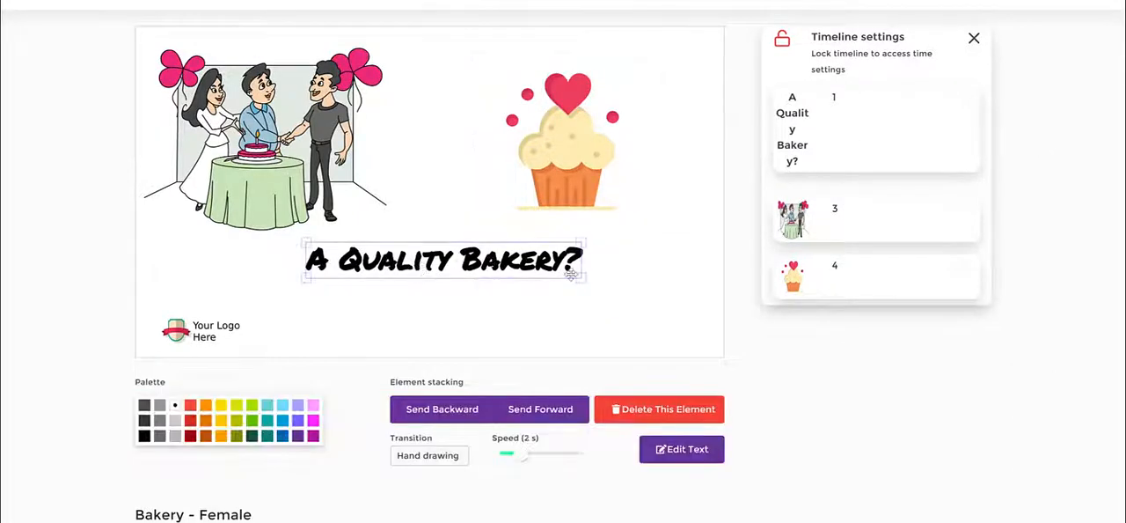
{"action": "left_click_drag", "start_coordinate": [431, 269], "coordinate": [415, 284]}
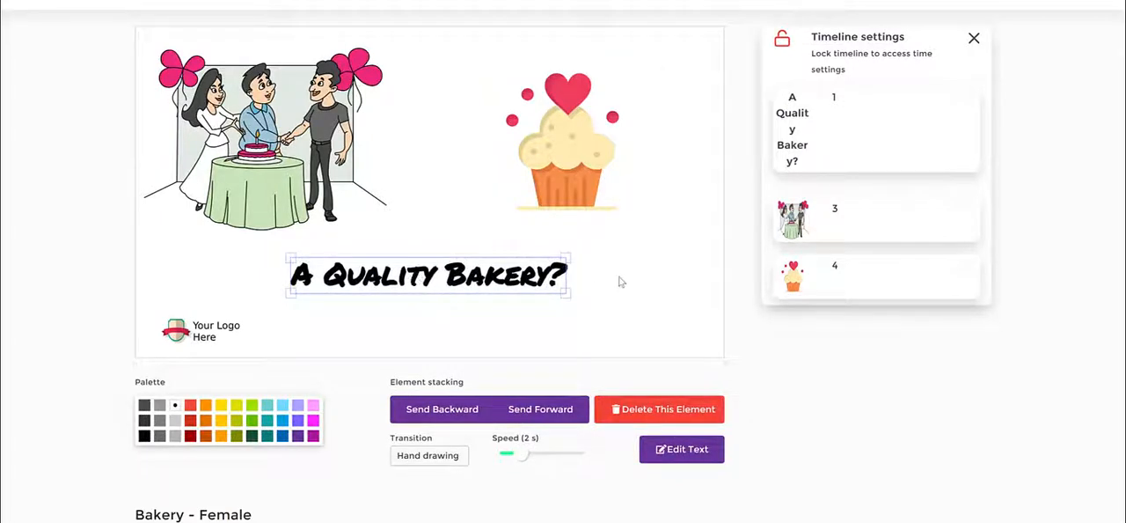
{"action": "mouse_move", "coordinate": [792, 114]}
{"action": "left_mouse_down"}
{"action": "mouse_move", "coordinate": [791, 93]}
{"action": "mouse_move", "coordinate": [811, 130]}
{"action": "mouse_move", "coordinate": [785, 115]}
{"action": "left_mouse_up"}
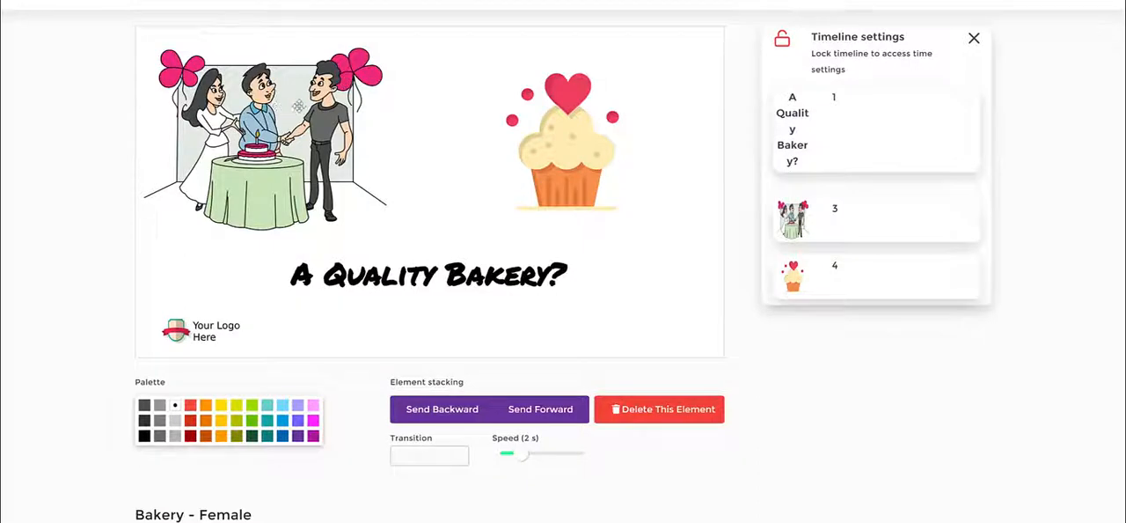
- Nudge the illustration right, then enlarge the cupcake and lower it slightly
{"action": "left_click_drag", "start_coordinate": [290, 106], "coordinate": [304, 108]}
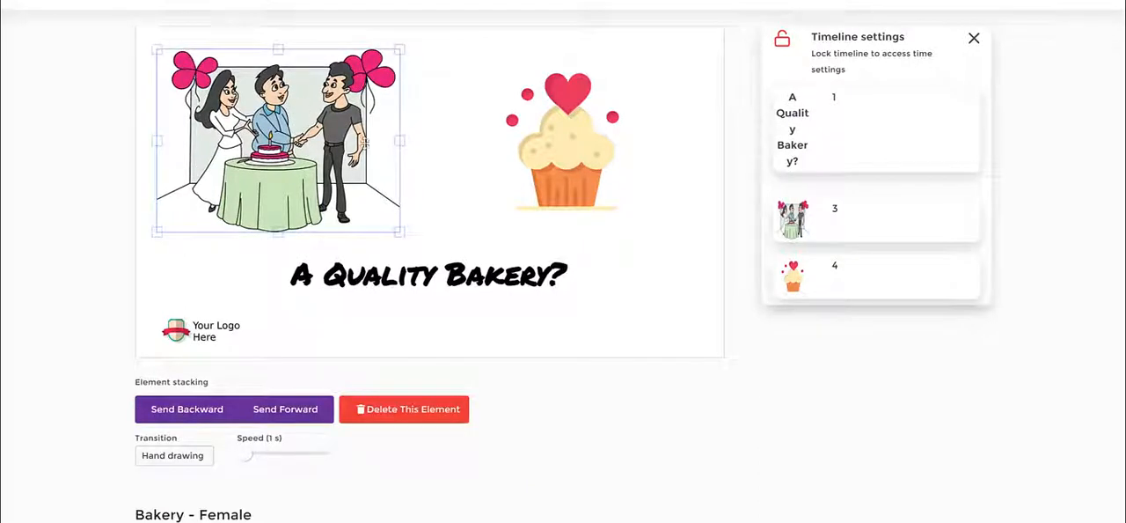
{"action": "left_click_drag", "start_coordinate": [612, 227], "coordinate": [640, 223]}
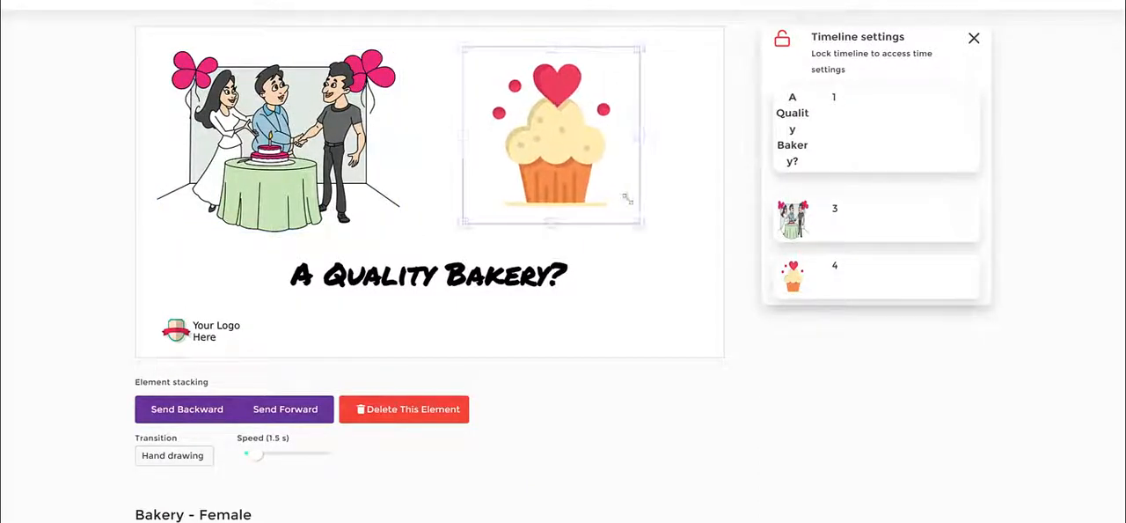
{"action": "left_click_drag", "start_coordinate": [597, 143], "coordinate": [594, 157]}
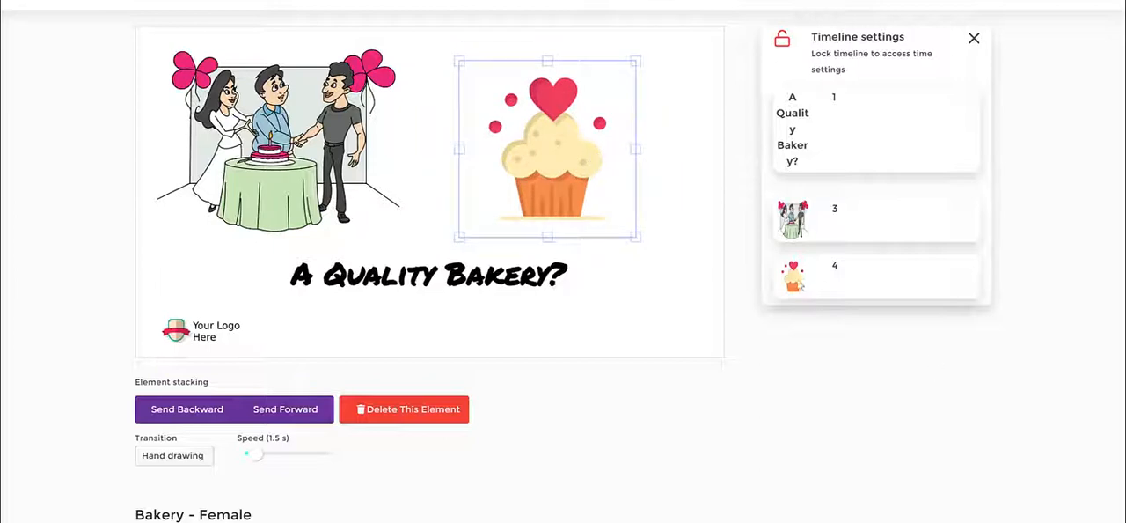
- Move the cupcake up to second place in the timeline order and lock the timeline again
{"action": "left_click_drag", "start_coordinate": [801, 285], "coordinate": [802, 185]}
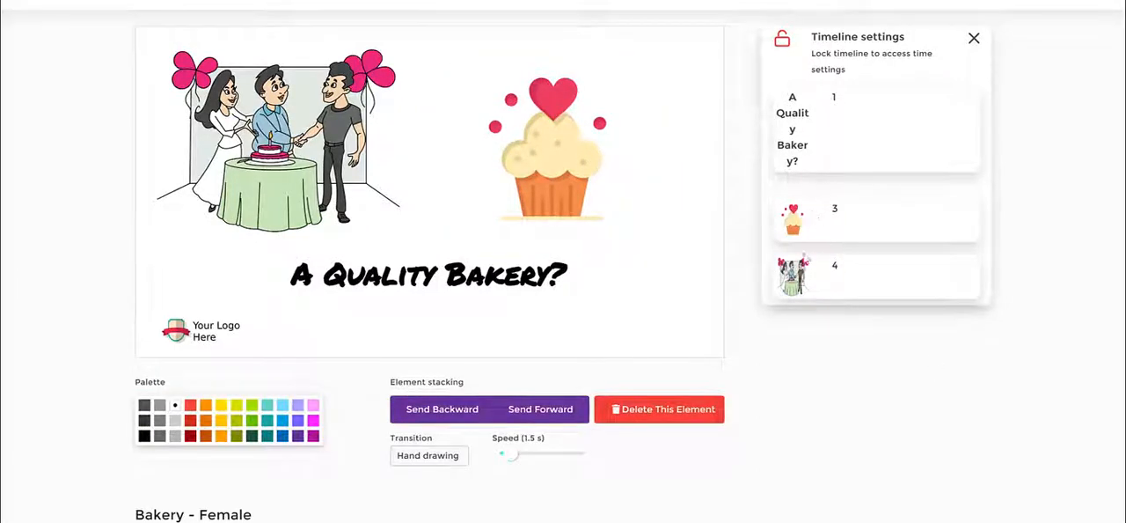
{"action": "mouse_move", "coordinate": [804, 217]}
{"action": "left_mouse_down"}
{"action": "mouse_move", "coordinate": [829, 150]}
{"action": "mouse_move", "coordinate": [830, 121]}
{"action": "mouse_move", "coordinate": [812, 105]}
{"action": "mouse_move", "coordinate": [803, 200]}
{"action": "left_mouse_up"}
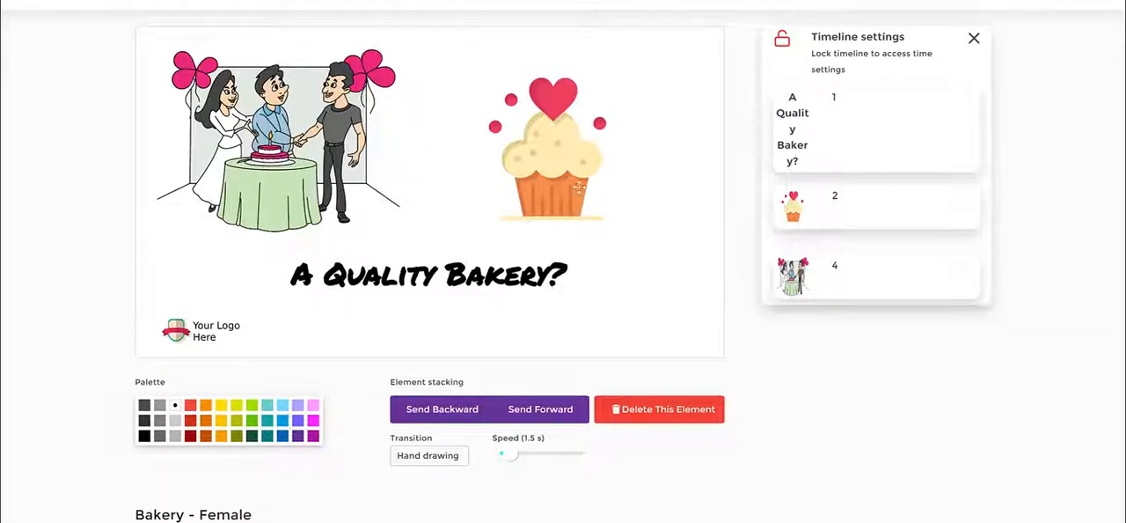
{"action": "left_click", "coordinate": [561, 141]}
{"action": "left_click", "coordinate": [346, 151]}
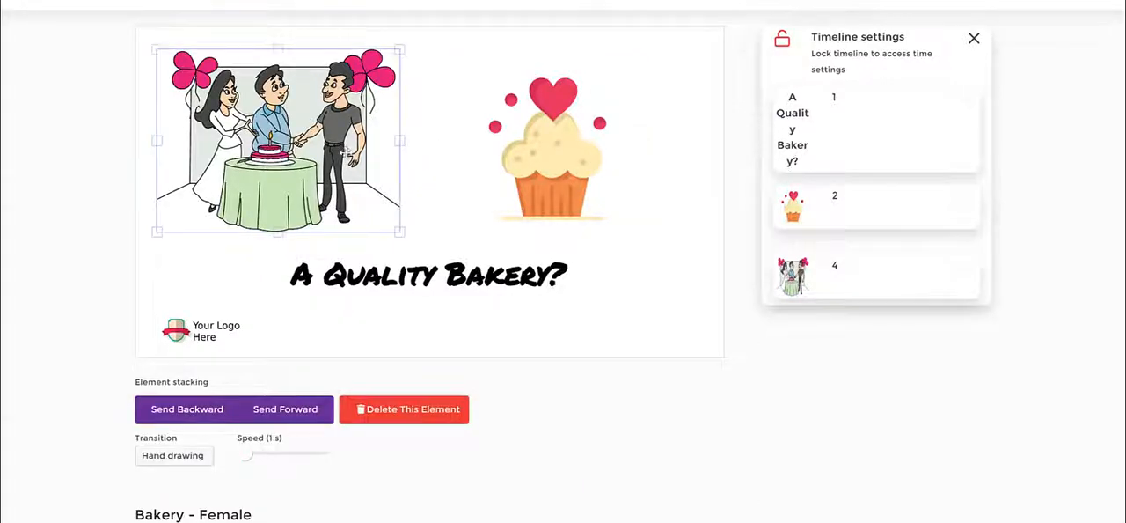
{"action": "left_click", "coordinate": [717, 209]}
{"action": "left_click", "coordinate": [573, 193]}
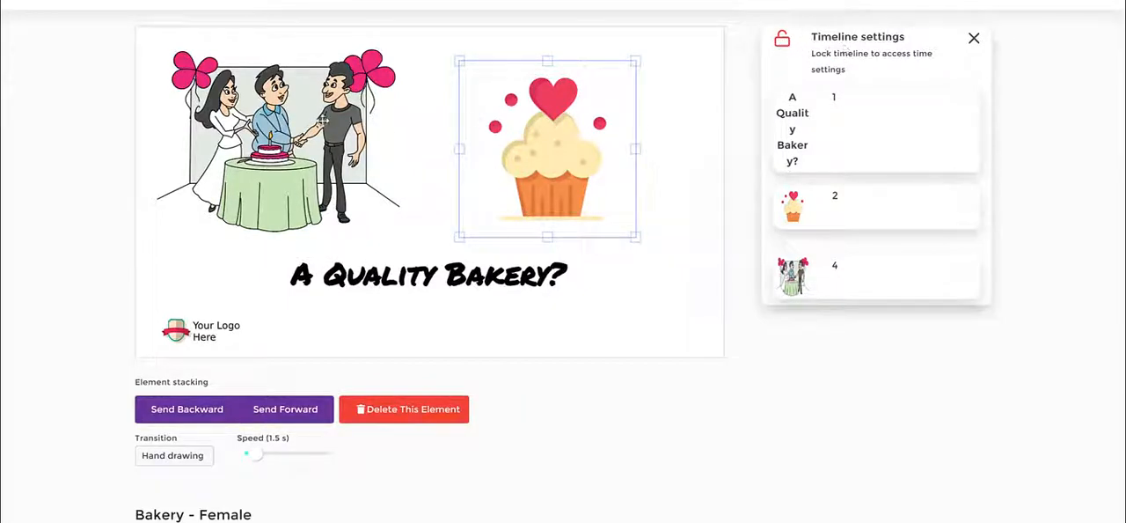
{"action": "left_click", "coordinate": [784, 44]}
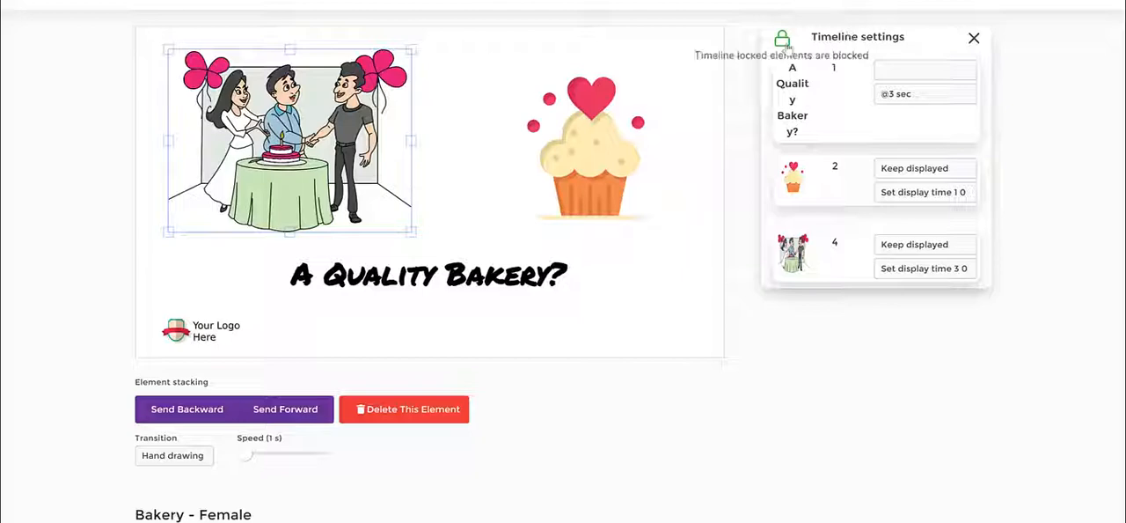
- Examine the display and timing options for each element in the timeline settings
{"action": "left_click", "coordinate": [905, 74]}
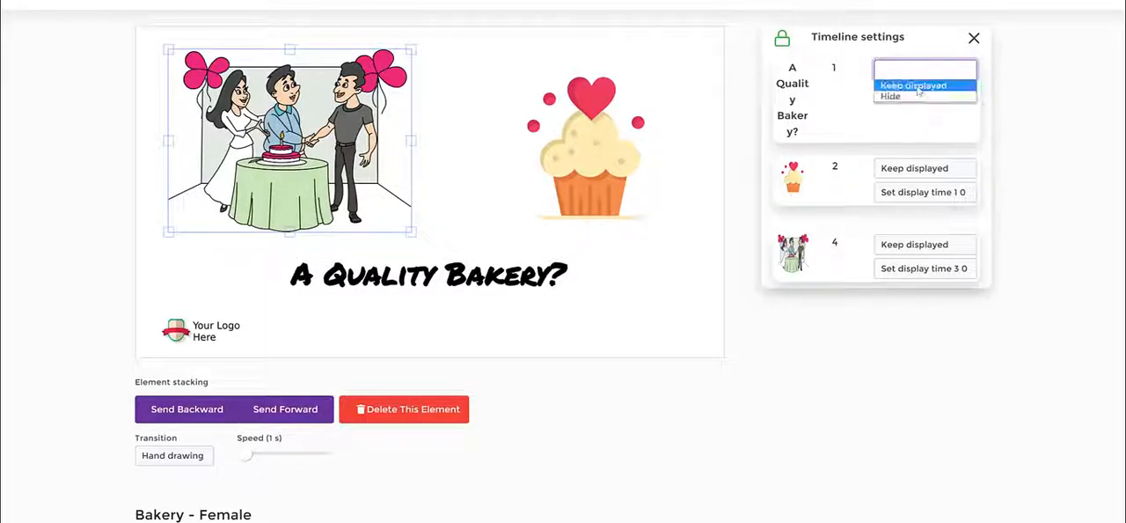
{"action": "left_click", "coordinate": [920, 174]}
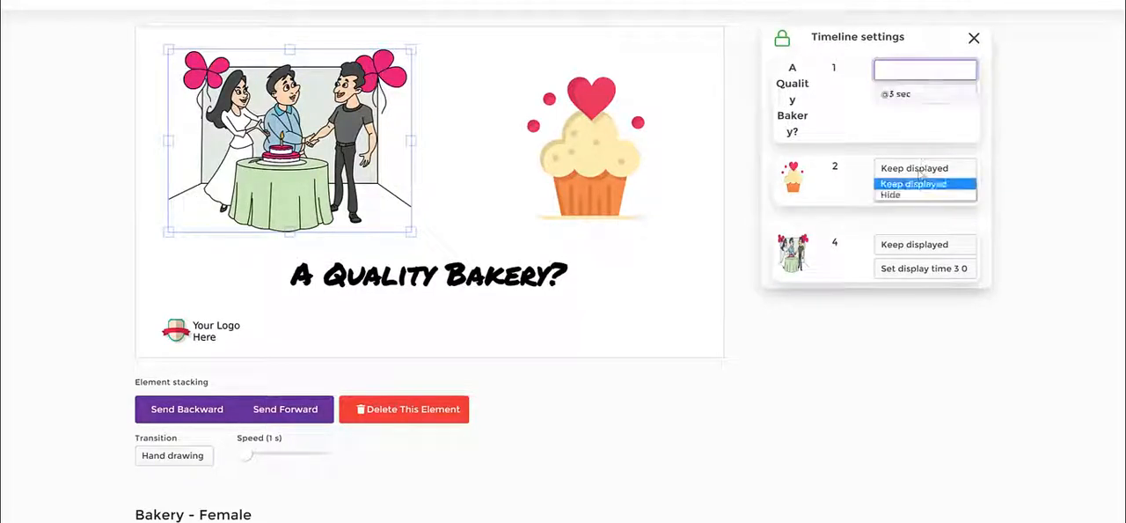
{"action": "left_click", "coordinate": [1007, 167]}
{"action": "left_click", "coordinate": [945, 197]}
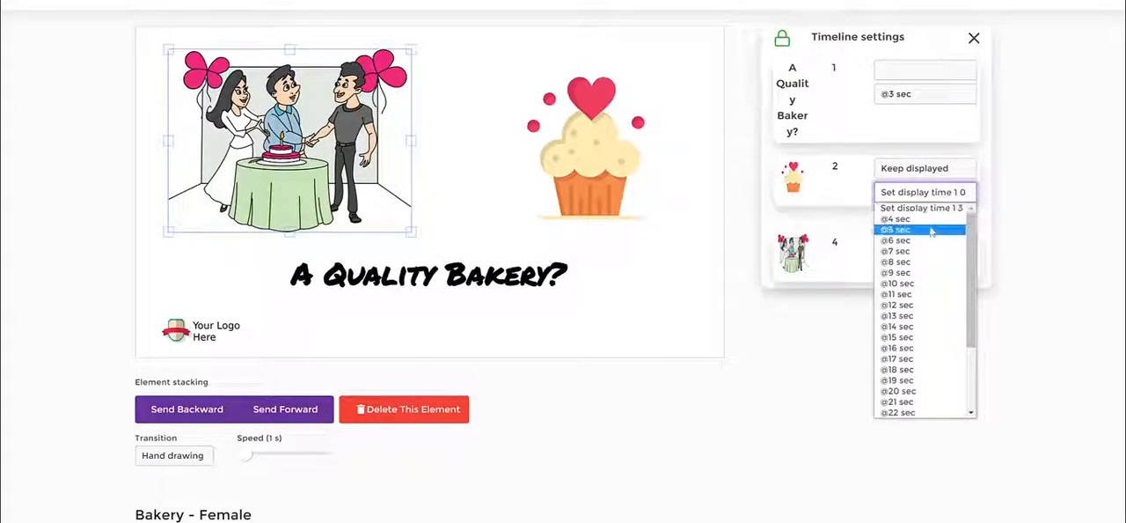
{"action": "left_click", "coordinate": [975, 168]}
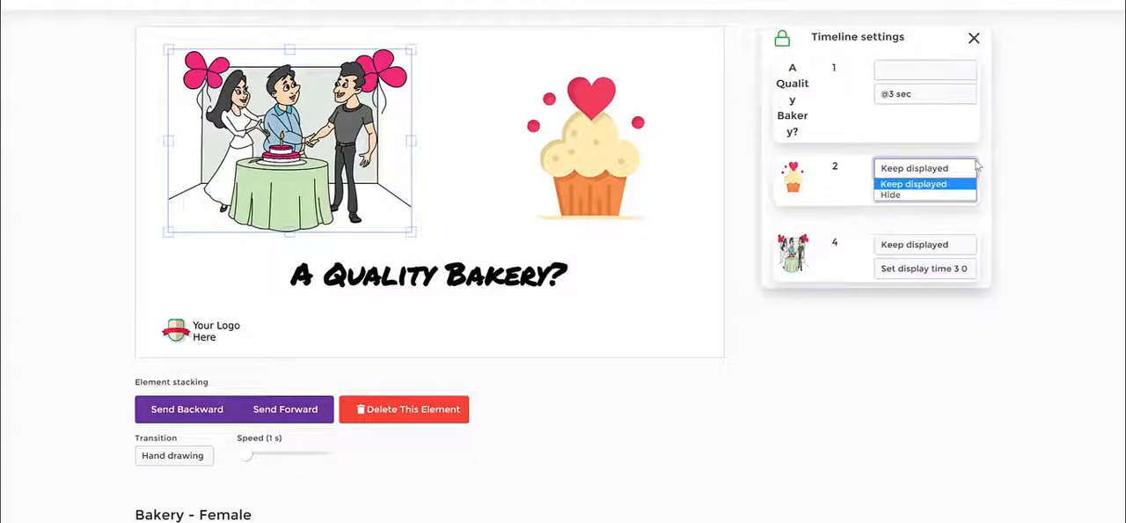
{"action": "left_click", "coordinate": [985, 134]}
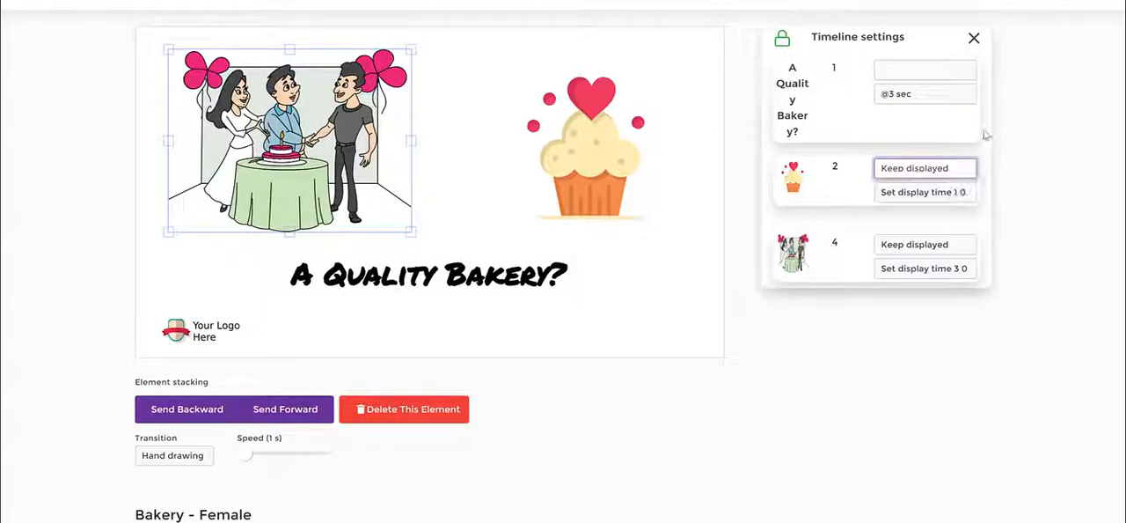
{"action": "left_click", "coordinate": [928, 246]}
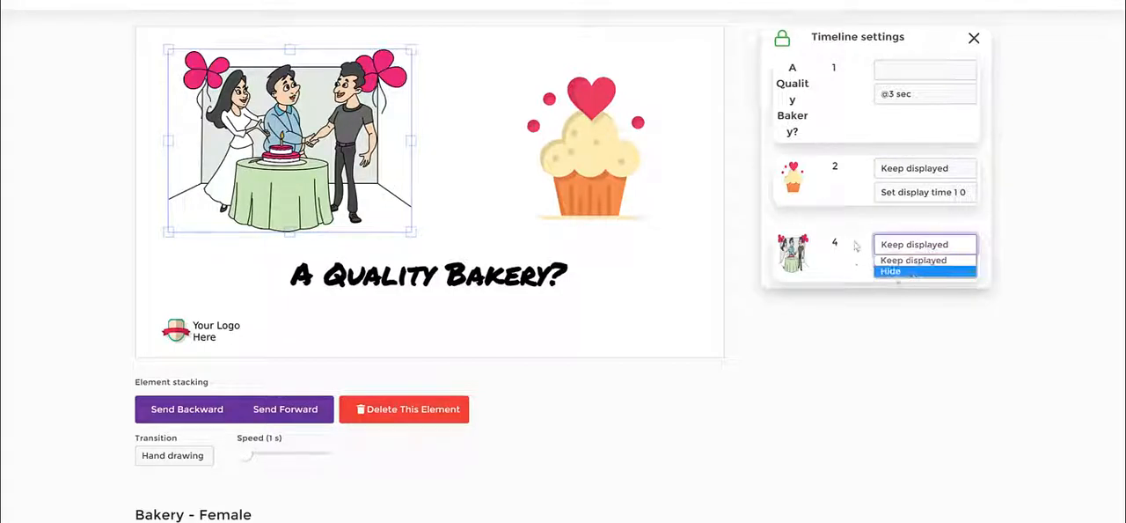
{"action": "left_click", "coordinate": [899, 258]}
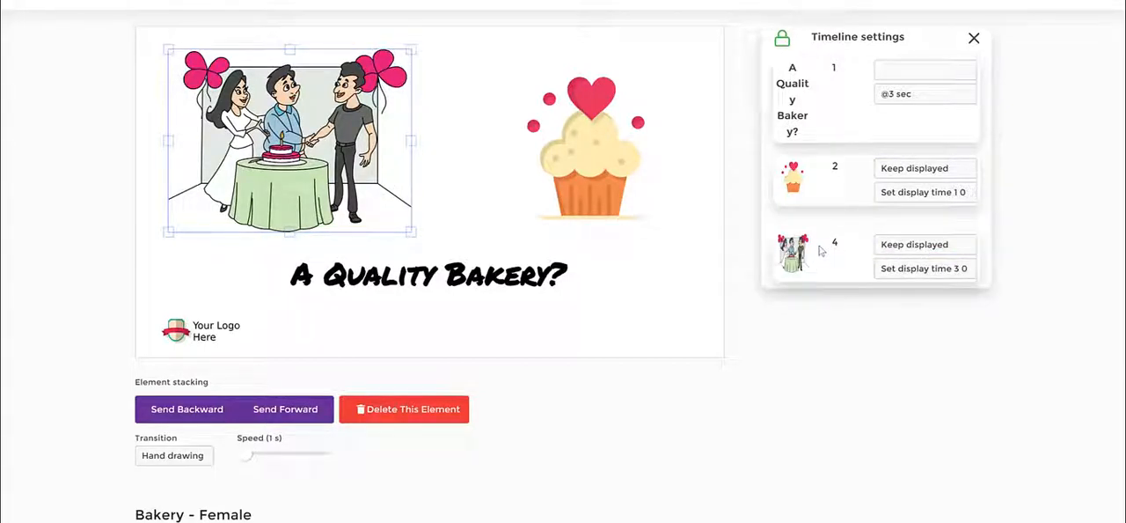
- Rearrange the illustration and cupcake side by side above the title
{"action": "left_click", "coordinate": [591, 160]}
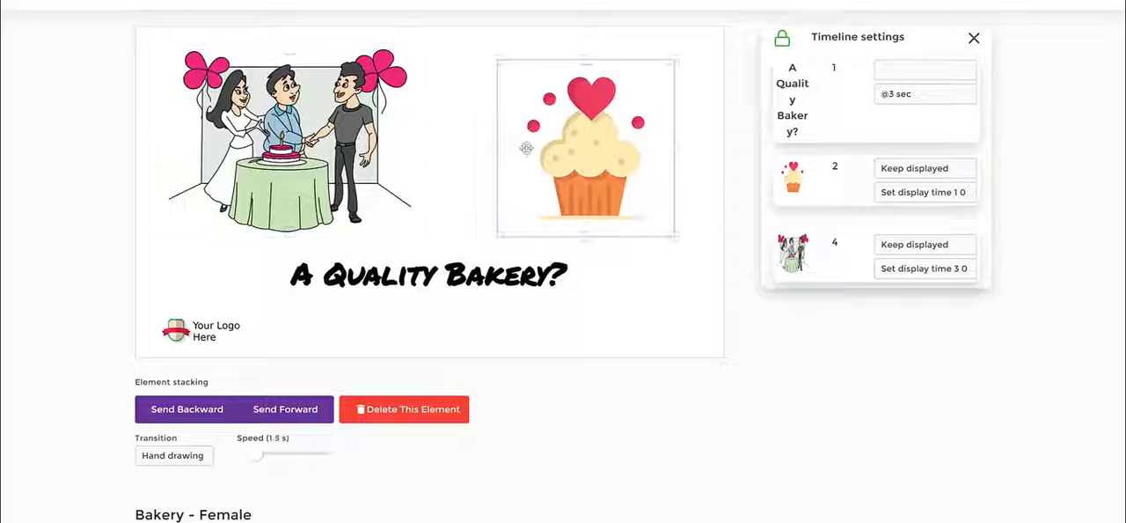
{"action": "left_click_drag", "start_coordinate": [262, 144], "coordinate": [292, 99]}
{"action": "left_click_drag", "start_coordinate": [581, 121], "coordinate": [489, 136]}
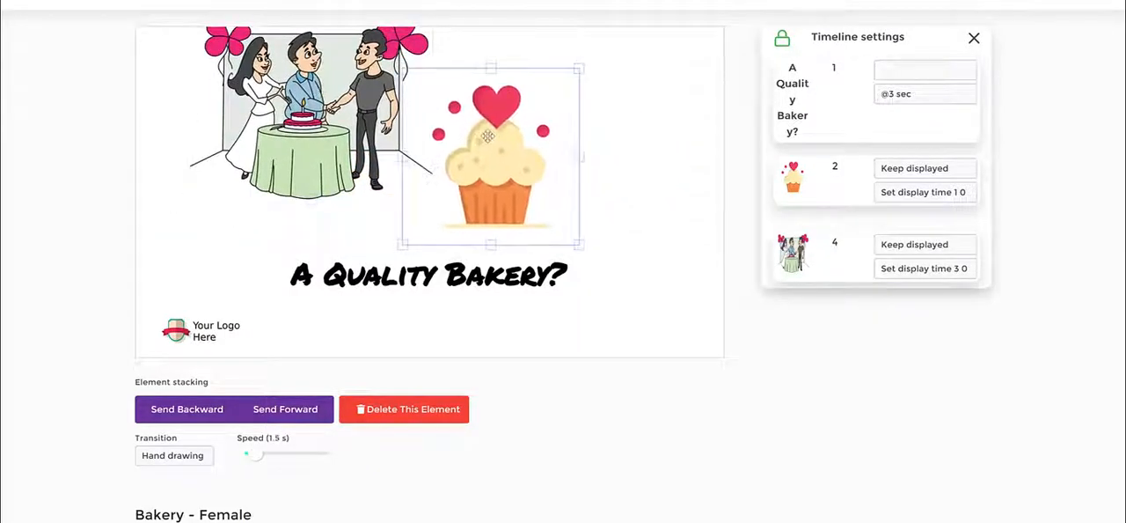
{"action": "left_click_drag", "start_coordinate": [323, 108], "coordinate": [356, 149]}
{"action": "left_click_drag", "start_coordinate": [494, 171], "coordinate": [584, 174]}
{"action": "left_click_drag", "start_coordinate": [269, 142], "coordinate": [294, 148]}
{"action": "left_click_drag", "start_coordinate": [546, 147], "coordinate": [529, 136]}
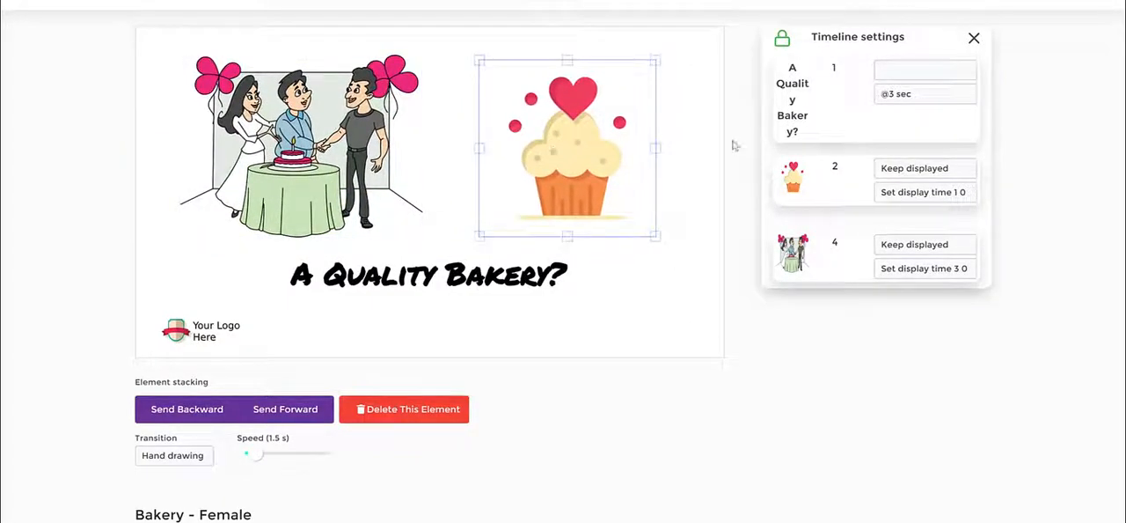
{"action": "left_click", "coordinate": [688, 223]}
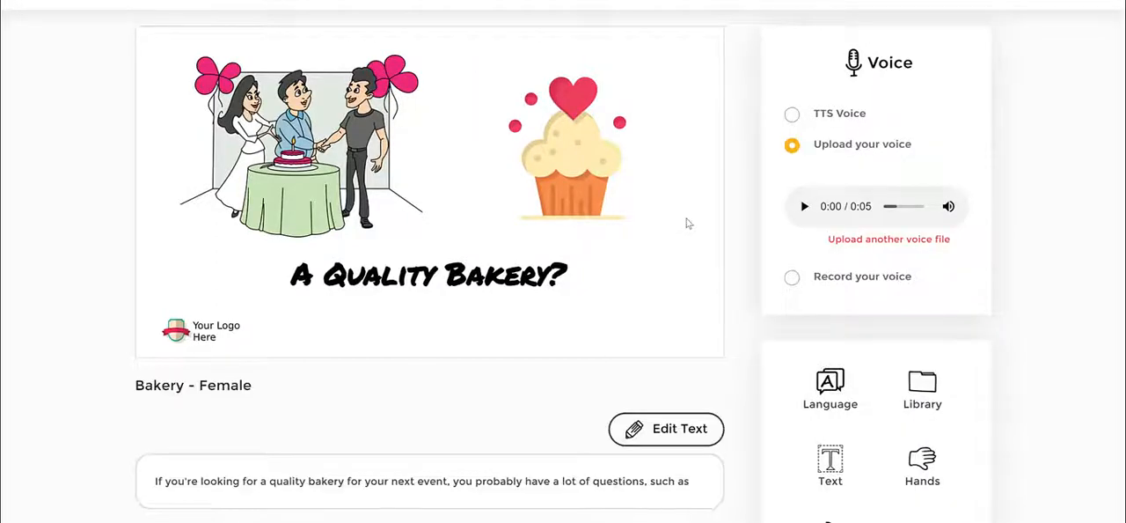
{"action": "scroll", "coordinate": [993, 201], "scroll_direction": "down", "scroll_amount": 1}
{"action": "scroll", "coordinate": [968, 208], "scroll_direction": "up", "scroll_amount": 2}
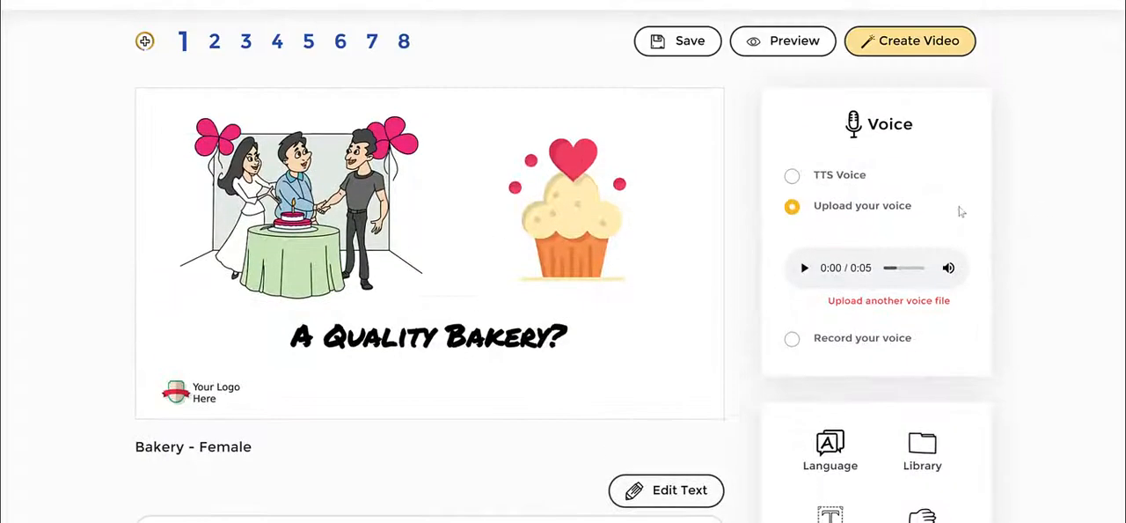
- Insert the text 'Get A Special Discount Today' in Primer font at size 50 and place it beneath the title
{"action": "scroll", "coordinate": [749, 183], "scroll_direction": "down", "scroll_amount": 2}
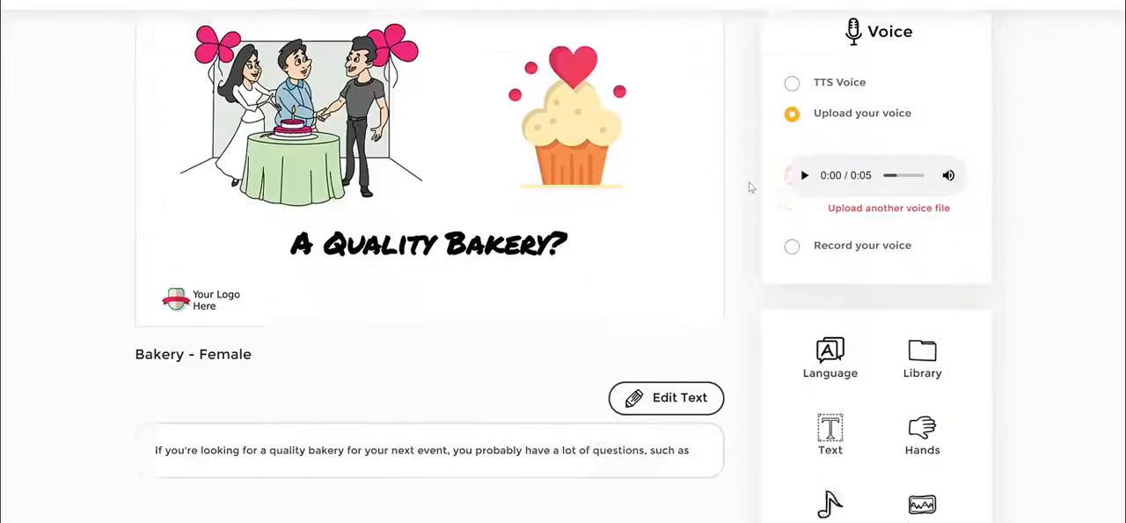
{"action": "left_click", "coordinate": [839, 403]}
{"action": "left_click", "coordinate": [392, 66]}
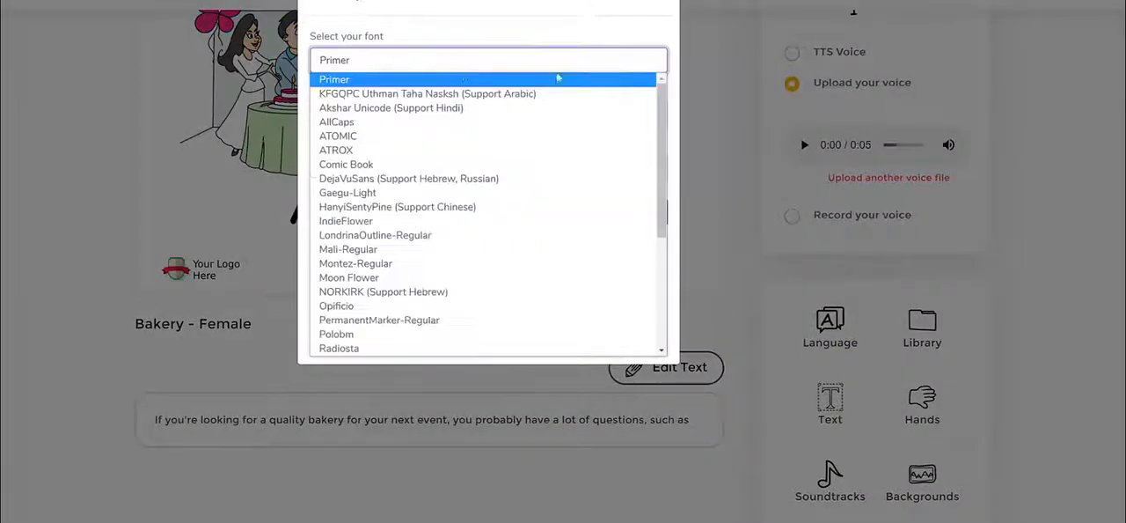
{"action": "mouse_move", "coordinate": [665, 103]}
{"action": "left_mouse_down"}
{"action": "mouse_move", "coordinate": [675, 212]}
{"action": "mouse_move", "coordinate": [661, 96]}
{"action": "left_mouse_up"}
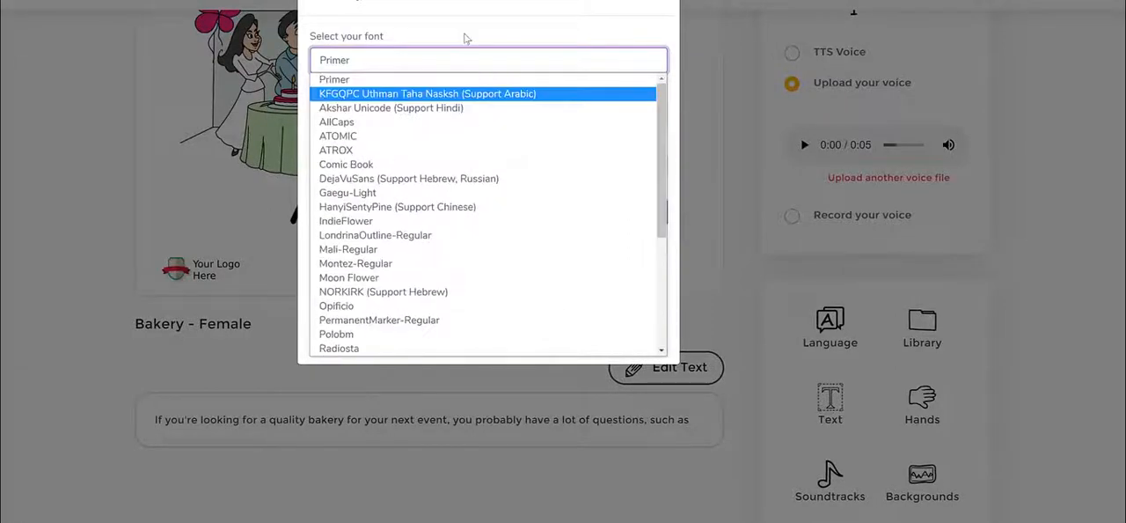
{"action": "left_click", "coordinate": [472, 20]}
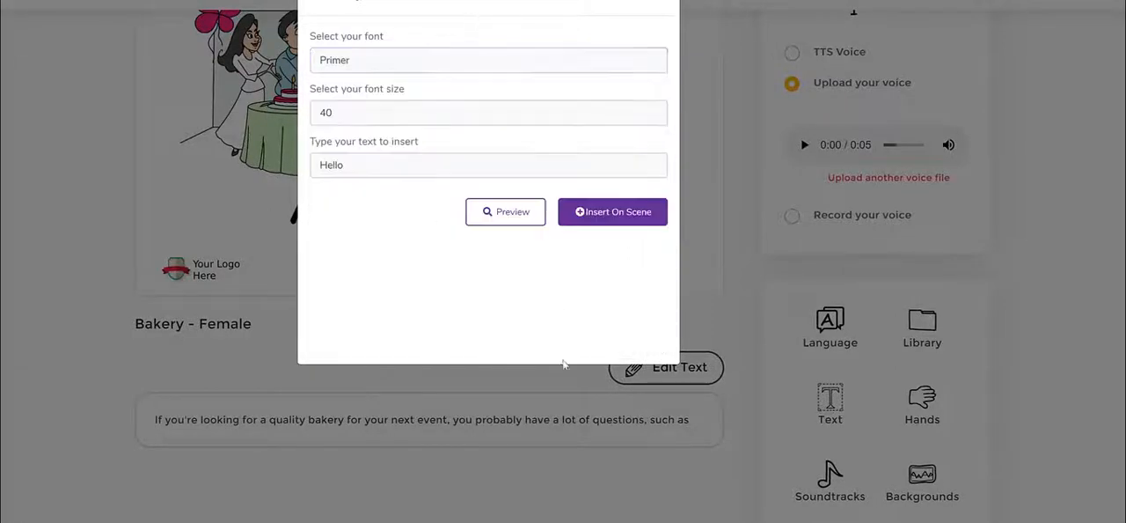
{"action": "double_click", "coordinate": [351, 168]}
{"action": "type", "text": "Get A Special Discount Today"}
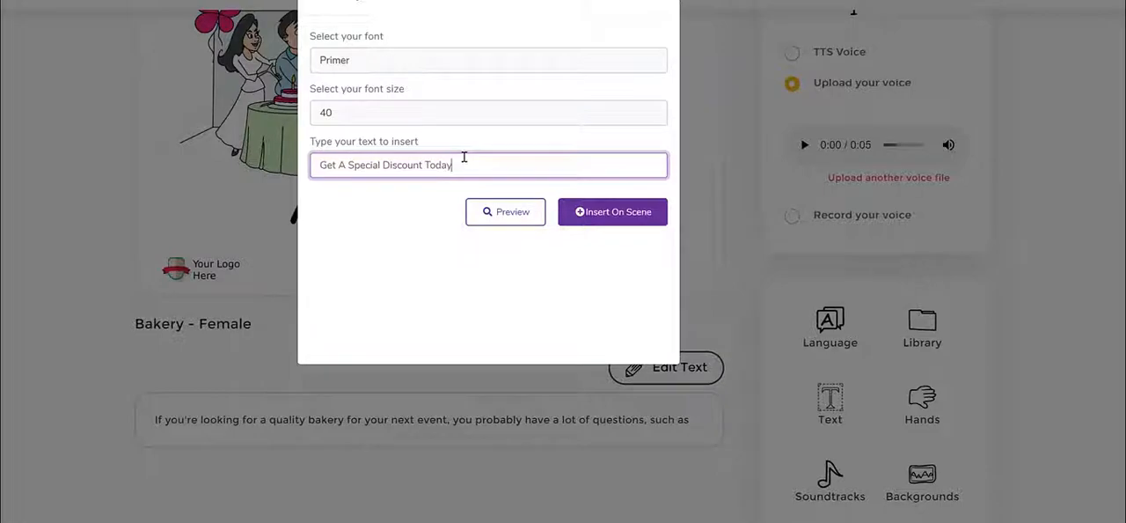
{"action": "left_click", "coordinate": [377, 120]}
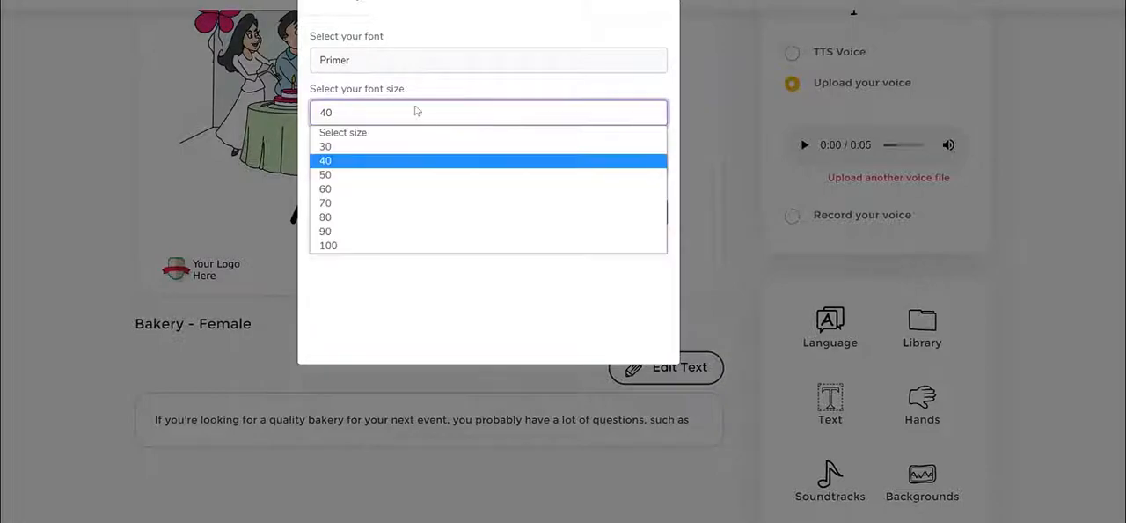
{"action": "left_click", "coordinate": [337, 175]}
{"action": "left_click", "coordinate": [592, 213]}
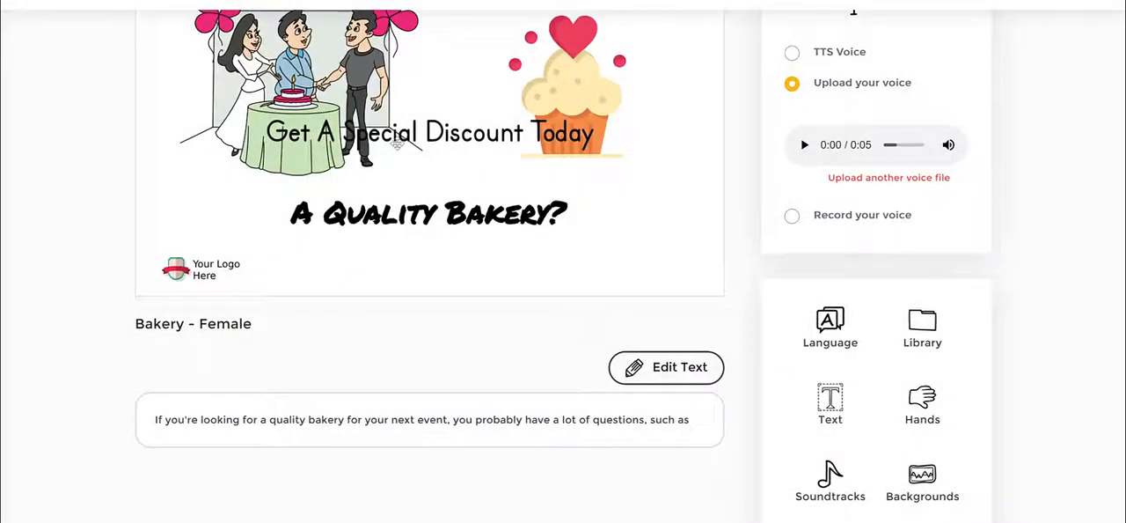
{"action": "left_click_drag", "start_coordinate": [479, 137], "coordinate": [494, 247]}
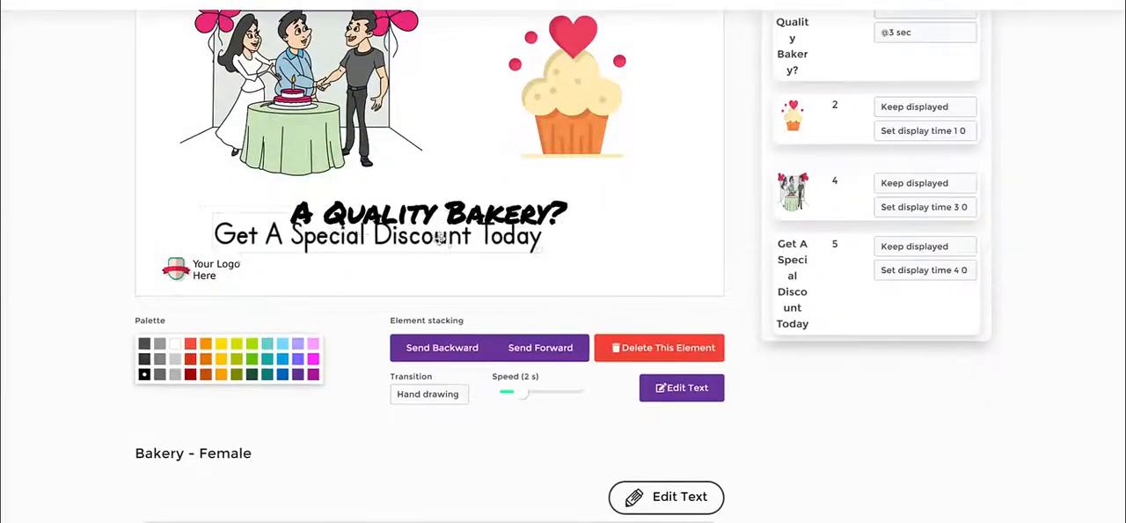
- Delete the 'A Quality Bakery?' title from the scene
{"action": "left_click", "coordinate": [509, 213]}
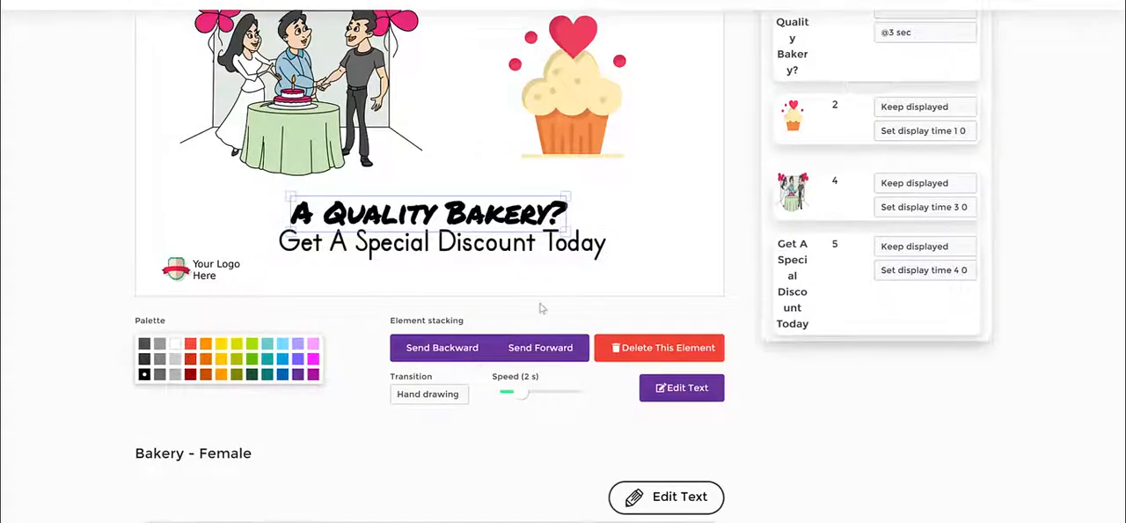
{"action": "left_click", "coordinate": [662, 352]}
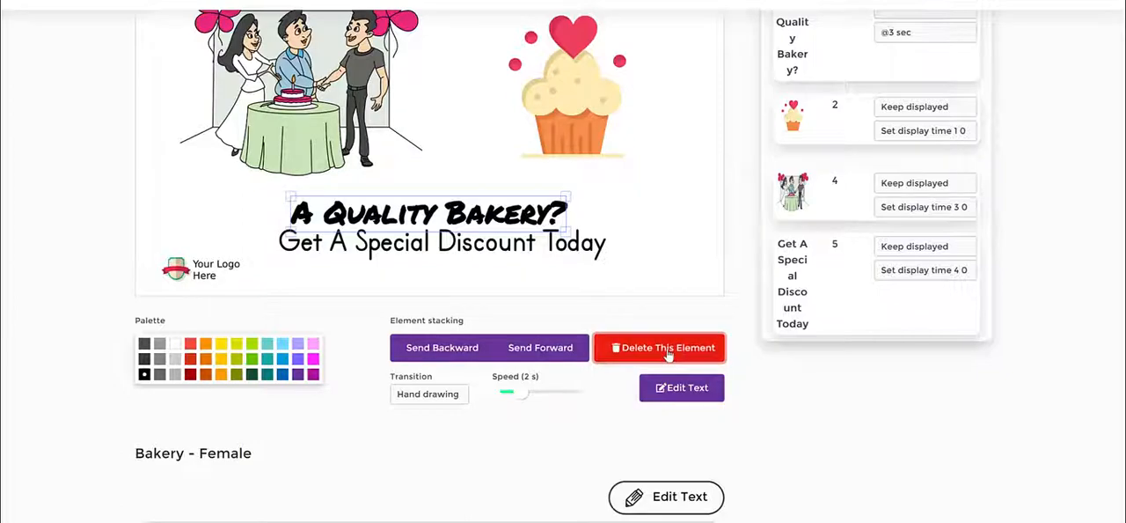
- Colour the discount text dark red, keeping its Hand drawing transition
{"action": "left_click", "coordinate": [191, 375]}
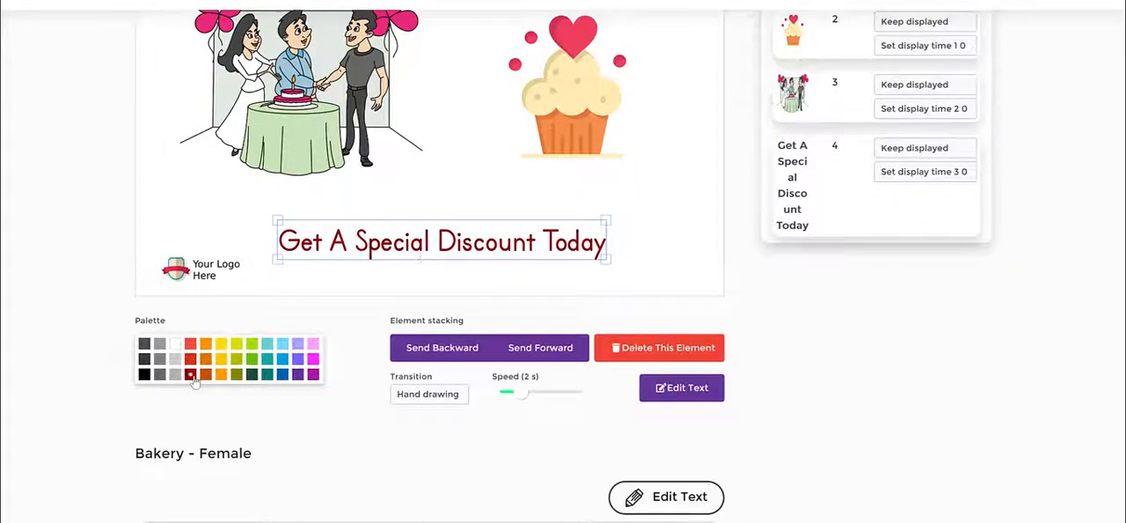
{"action": "left_click", "coordinate": [448, 395]}
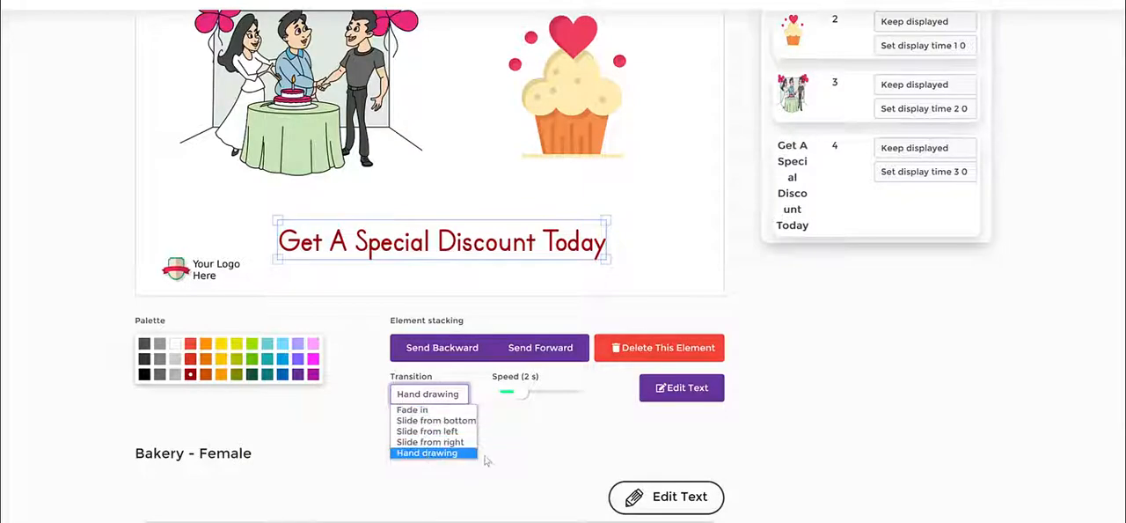
{"action": "left_click", "coordinate": [522, 452]}
{"action": "left_click", "coordinate": [502, 195]}
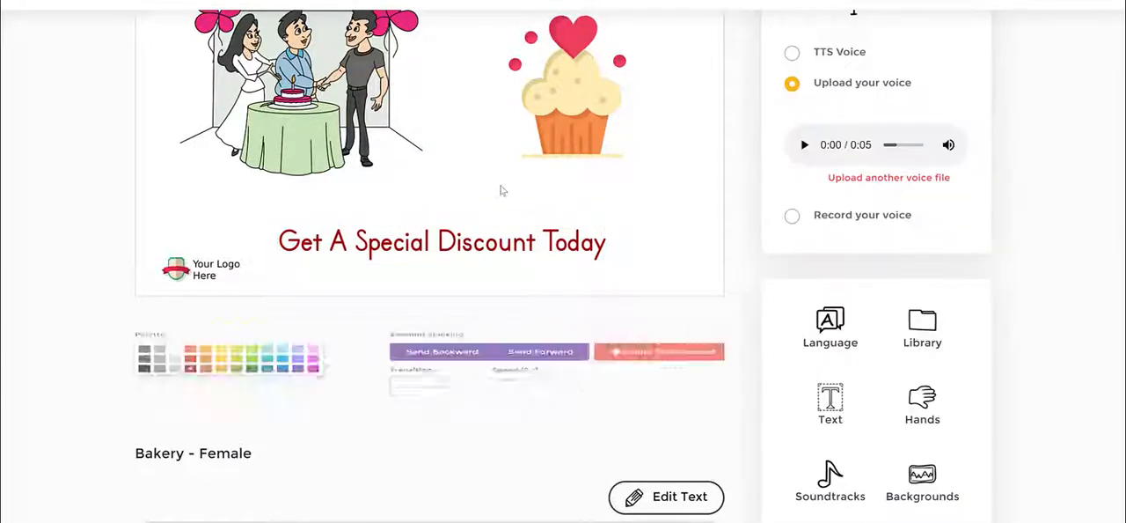
- Delete the couple illustration from the scene
{"action": "left_click", "coordinate": [326, 83]}
{"action": "left_click", "coordinate": [167, 395]}
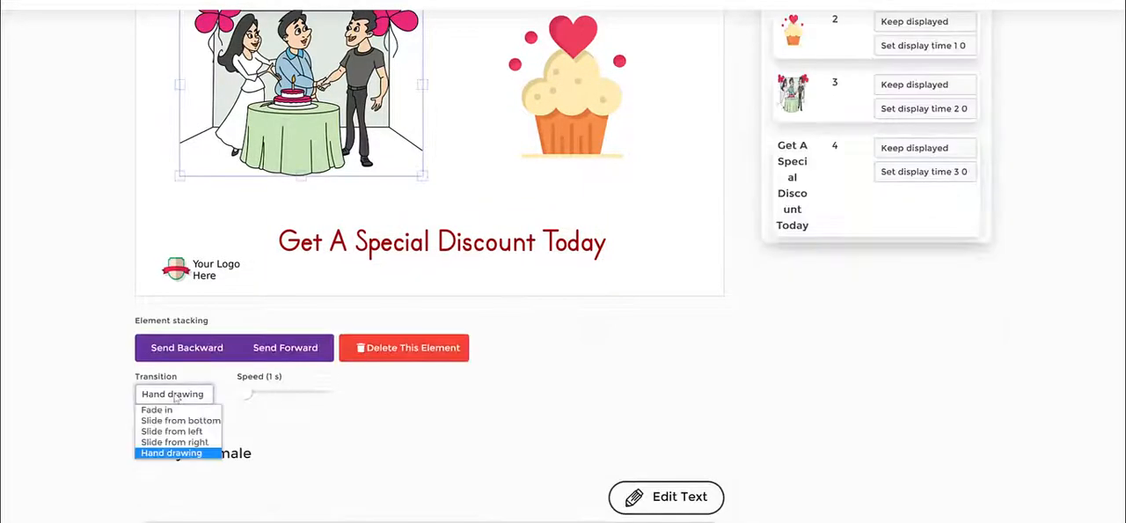
{"action": "left_click", "coordinate": [363, 425]}
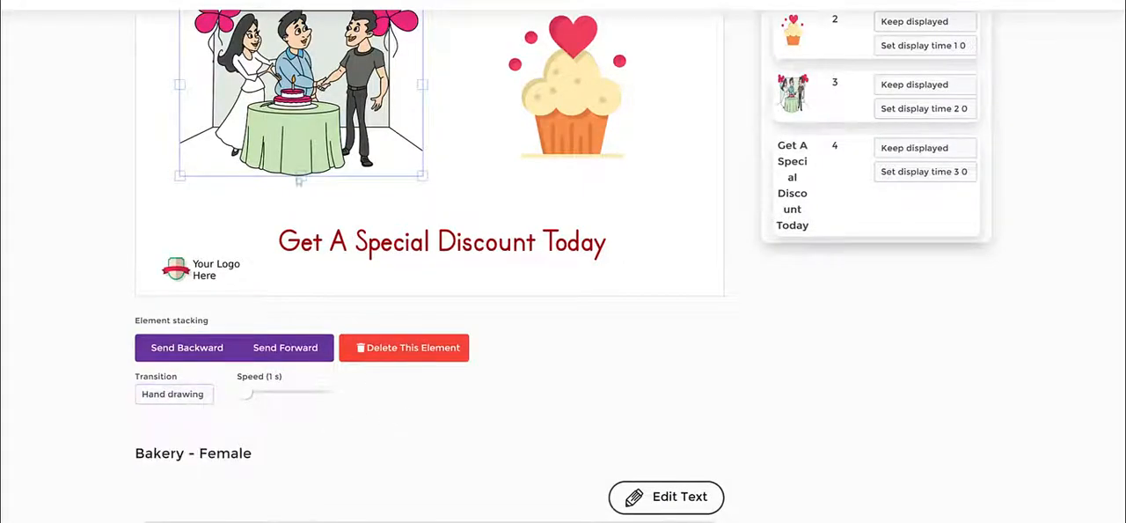
{"action": "scroll", "coordinate": [480, 157], "scroll_direction": "up", "scroll_amount": 2}
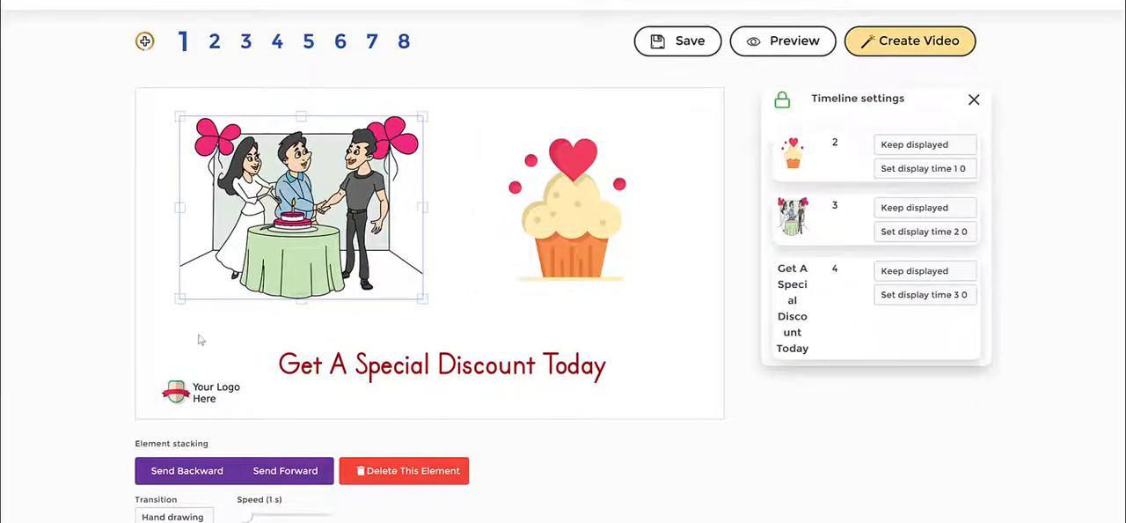
{"action": "scroll", "coordinate": [200, 340], "scroll_direction": "down", "scroll_amount": 2}
{"action": "left_click", "coordinate": [548, 82]}
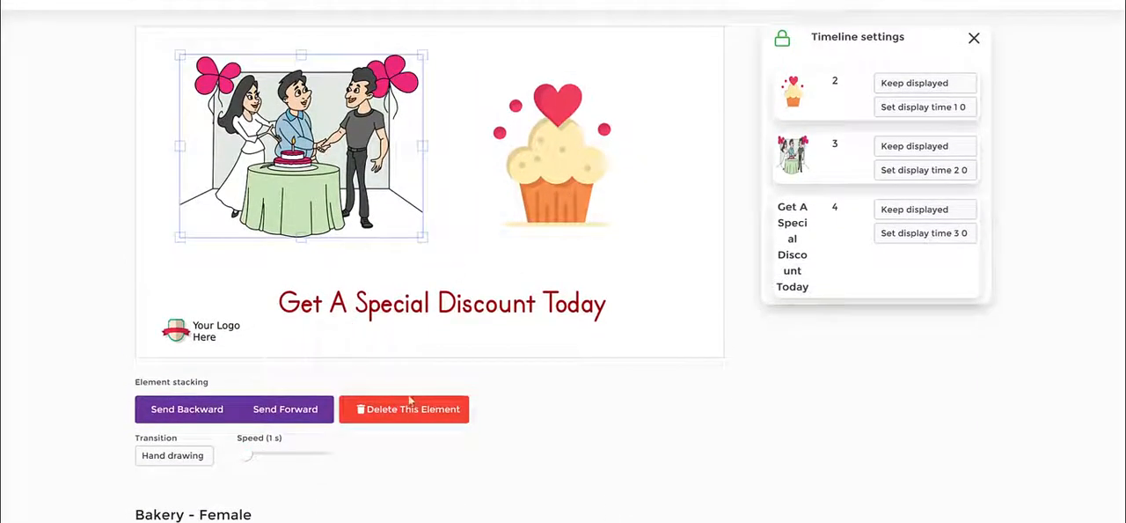
{"action": "left_click", "coordinate": [417, 410]}
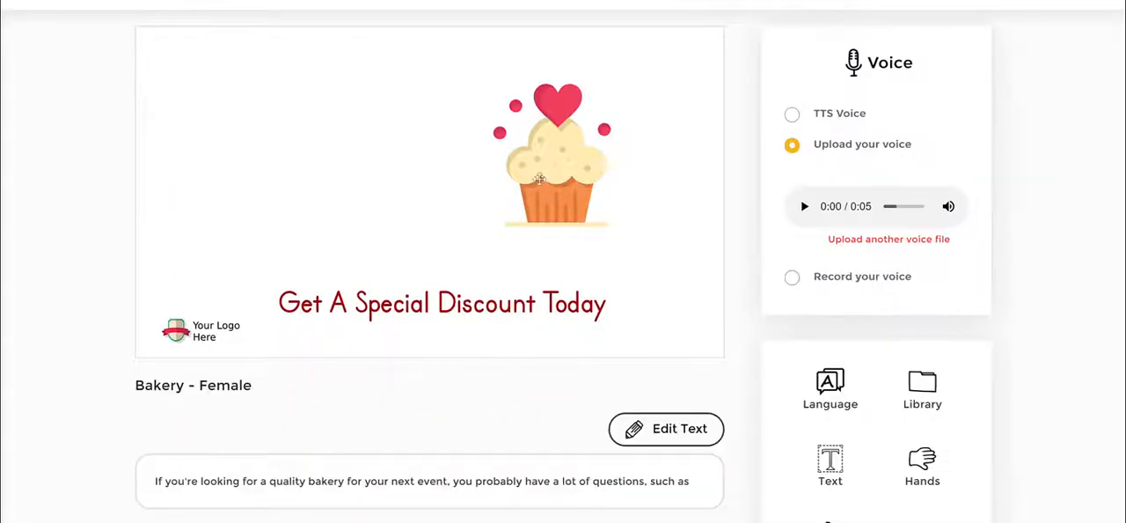
- Move the cupcake to the centre of the scene and set its transition to Slide from left
{"action": "left_click_drag", "start_coordinate": [580, 164], "coordinate": [491, 167]}
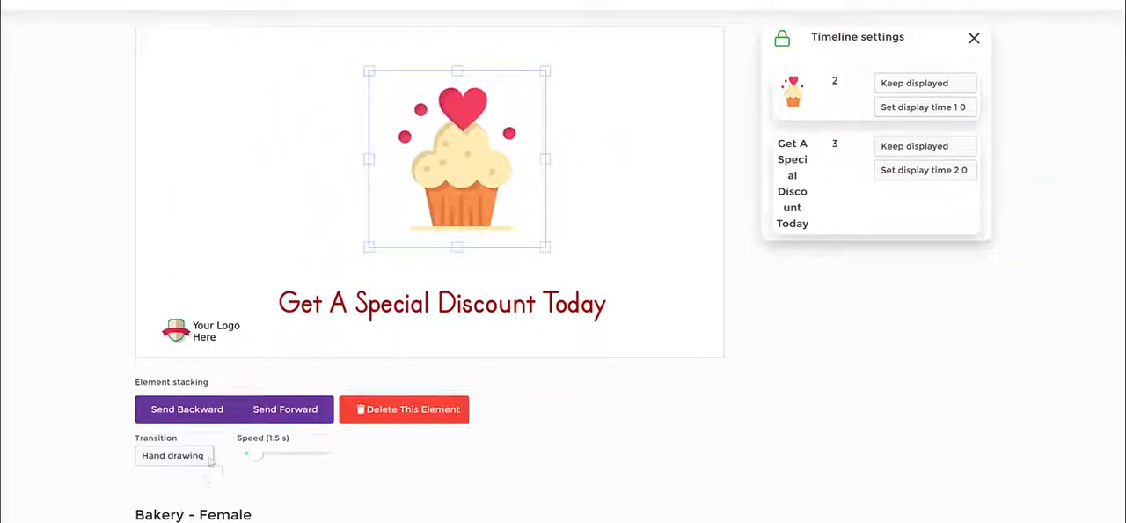
{"action": "left_click", "coordinate": [173, 455]}
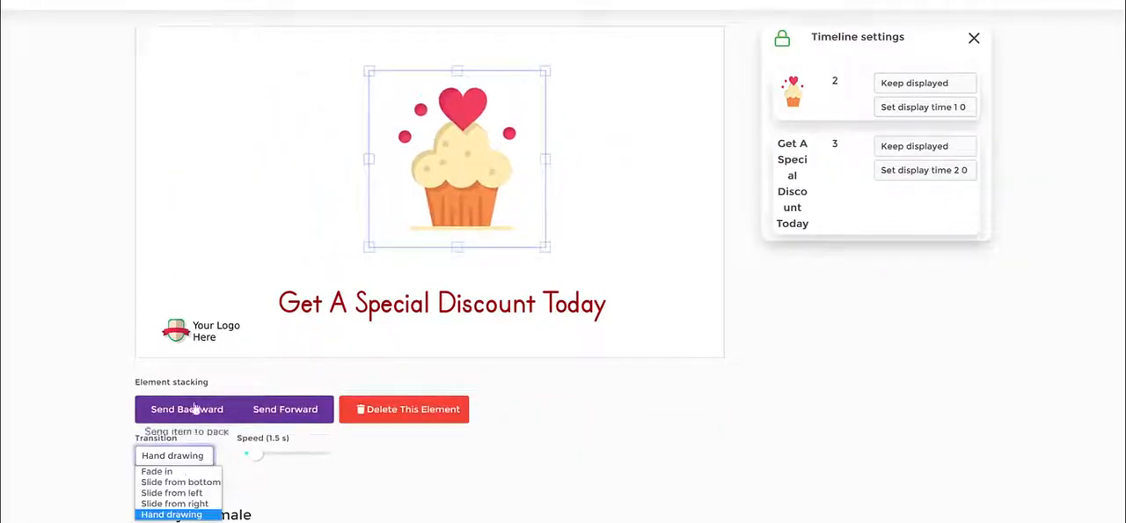
{"action": "left_click", "coordinate": [196, 495]}
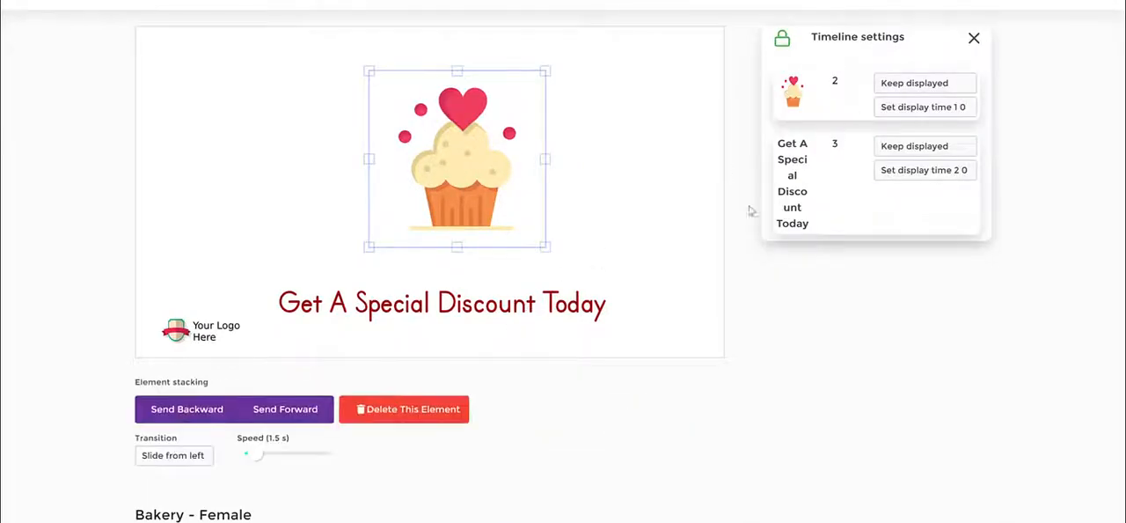
- Preview the first slide and close the preview
{"action": "scroll", "coordinate": [750, 131], "scroll_direction": "up", "scroll_amount": 2}
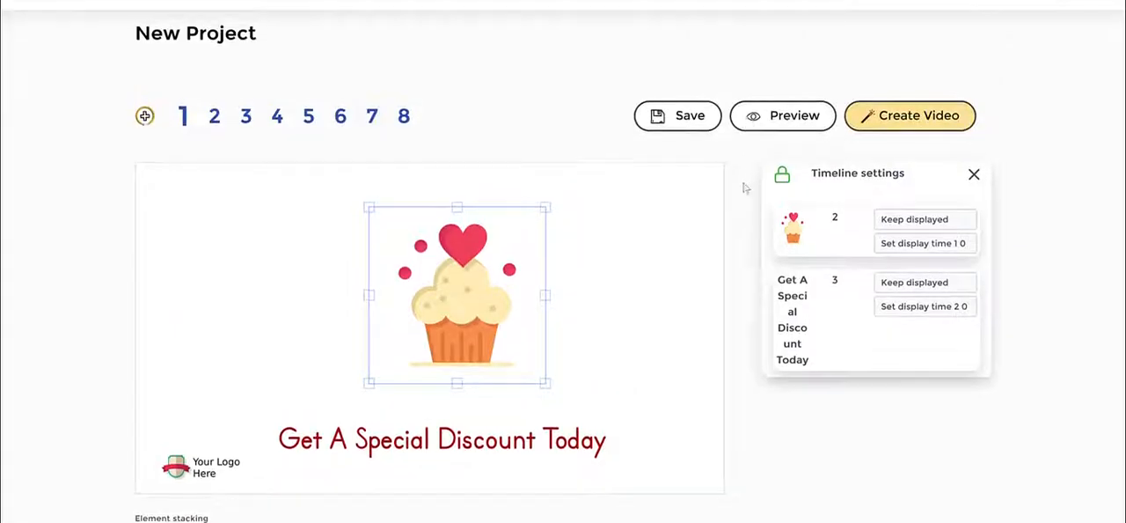
{"action": "left_click", "coordinate": [783, 118]}
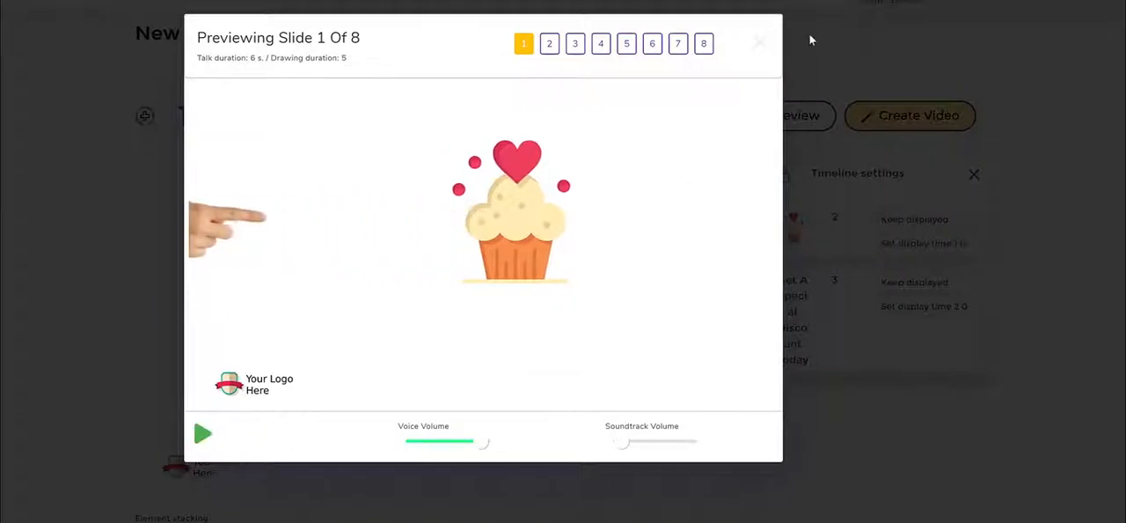
{"action": "left_click", "coordinate": [760, 42]}
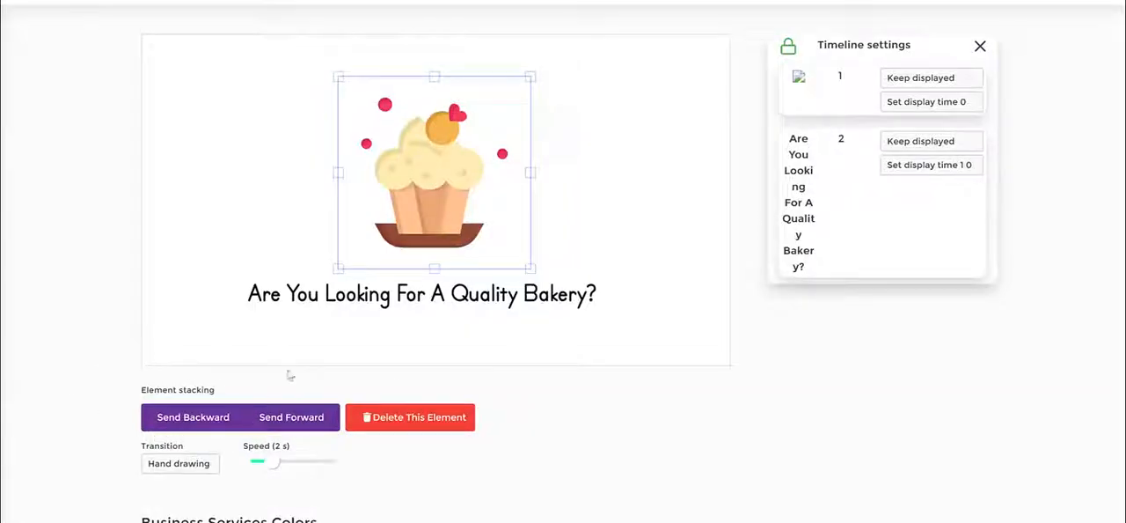
- Examine the cupcake's transition options and the scene's narration text in the Business Services Colors project
{"action": "left_click", "coordinate": [180, 466]}
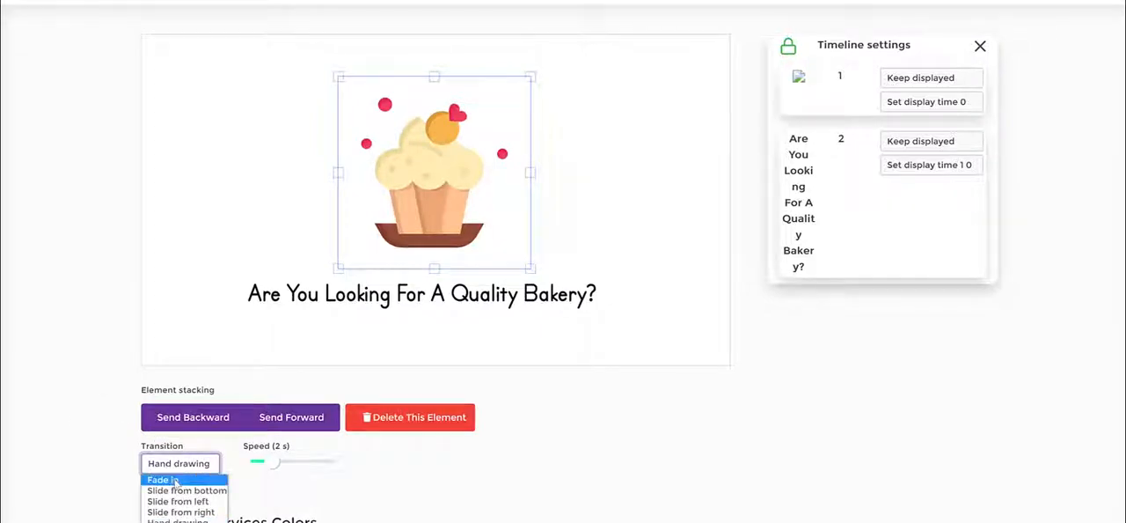
{"action": "left_click", "coordinate": [104, 406]}
{"action": "scroll", "coordinate": [730, 299], "scroll_direction": "down", "scroll_amount": 3}
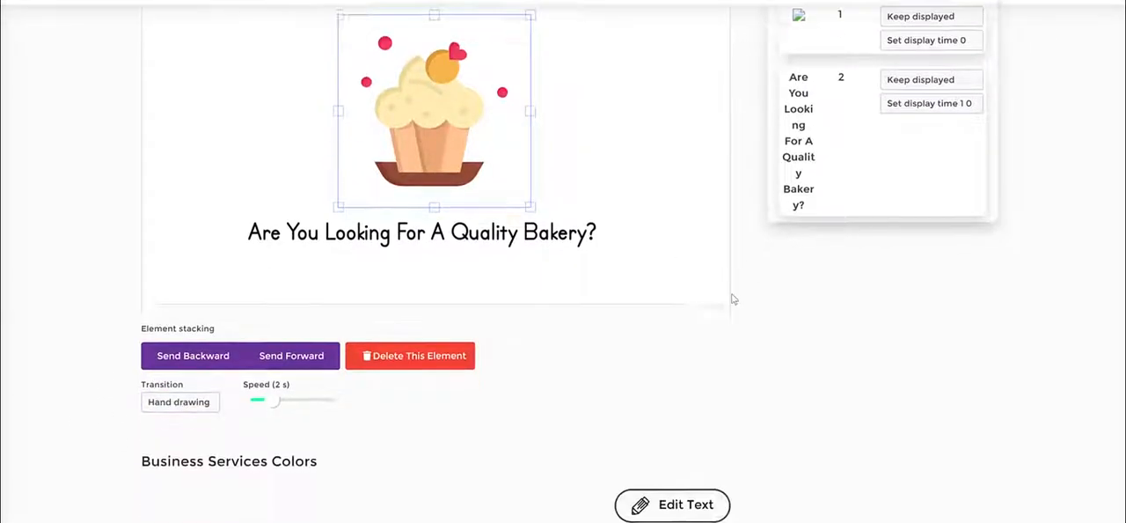
{"action": "scroll", "coordinate": [726, 305], "scroll_direction": "up", "scroll_amount": 1}
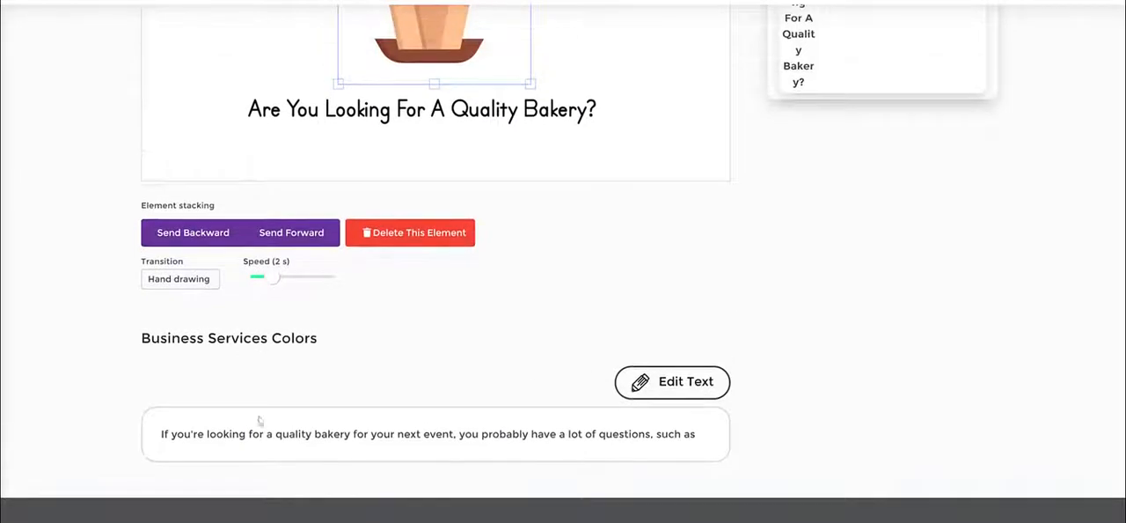
{"action": "left_click_drag", "start_coordinate": [147, 446], "coordinate": [689, 432]}
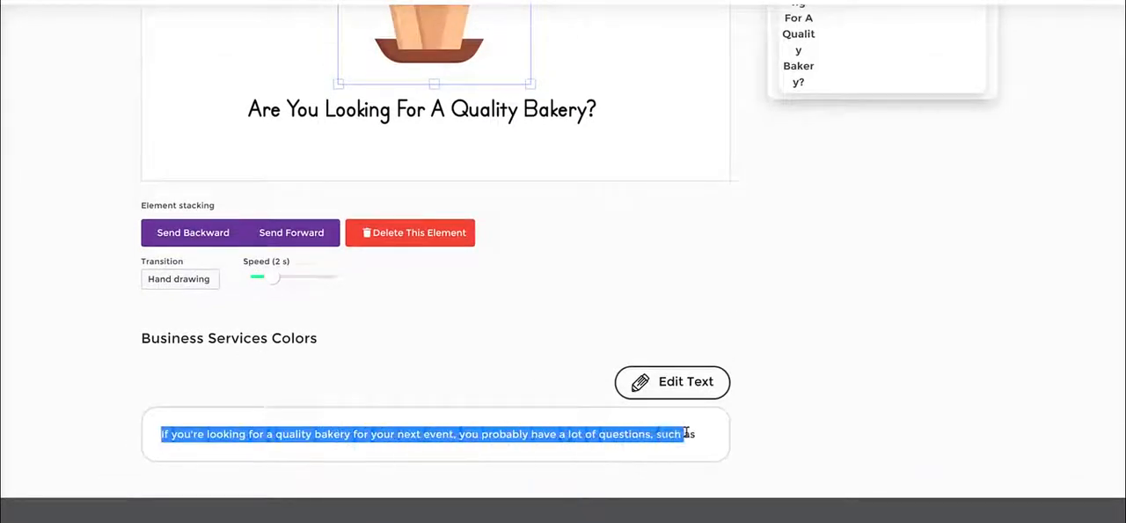
{"action": "left_click", "coordinate": [701, 436]}
{"action": "double_click", "coordinate": [212, 434]}
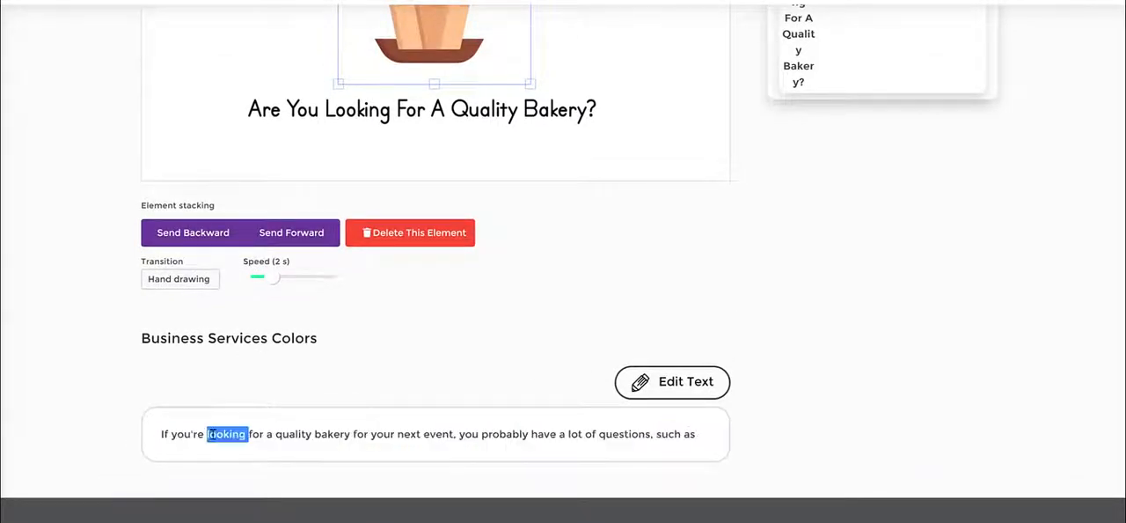
{"action": "double_click", "coordinate": [626, 433]}
{"action": "left_click", "coordinate": [695, 434]}
{"action": "left_click_drag", "start_coordinate": [161, 434], "coordinate": [468, 434]}
{"action": "left_click", "coordinate": [779, 408]}
{"action": "left_click", "coordinate": [680, 383]}
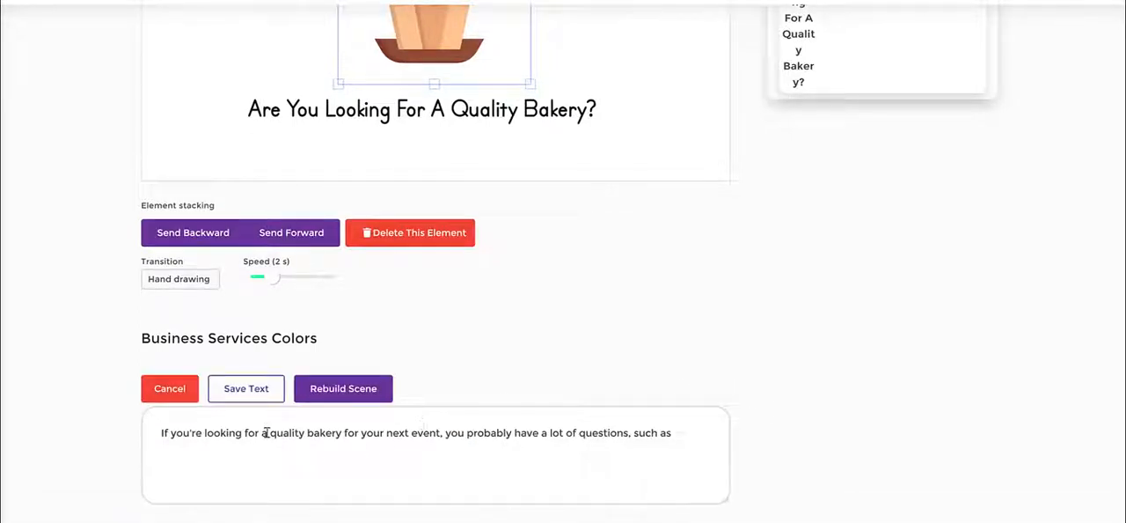
{"action": "left_click_drag", "start_coordinate": [193, 434], "coordinate": [697, 433]}
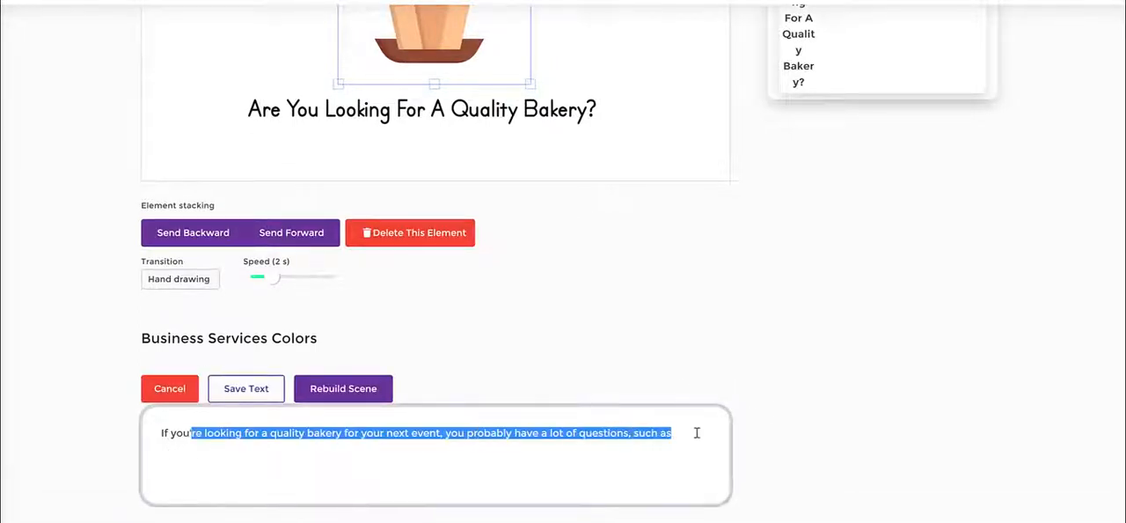
{"action": "left_click", "coordinate": [684, 438]}
{"action": "left_click", "coordinate": [723, 331]}
{"action": "left_click", "coordinate": [171, 389]}
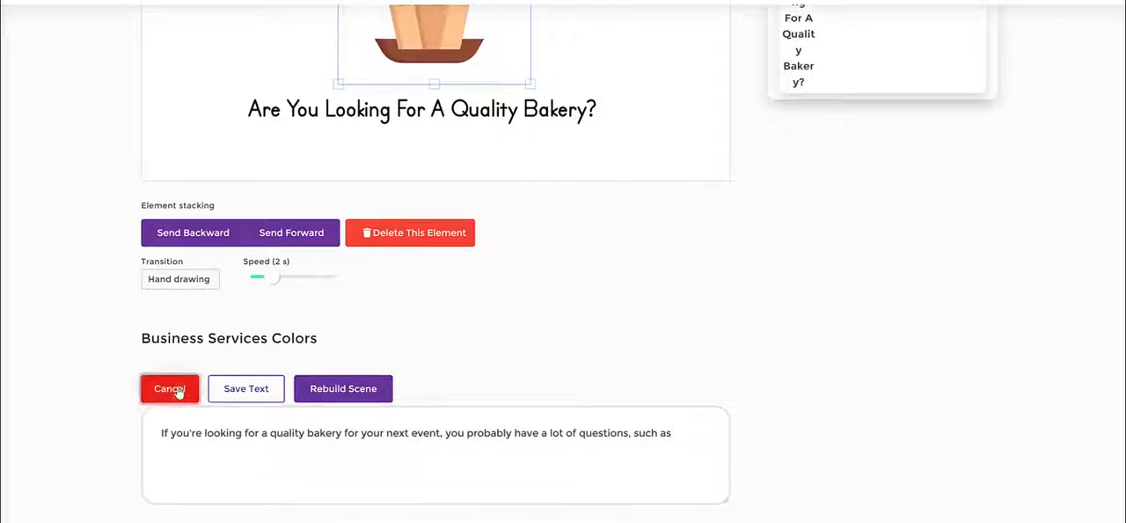
{"action": "scroll", "coordinate": [770, 348], "scroll_direction": "up", "scroll_amount": 3}
{"action": "scroll", "coordinate": [772, 349], "scroll_direction": "up", "scroll_amount": 2}
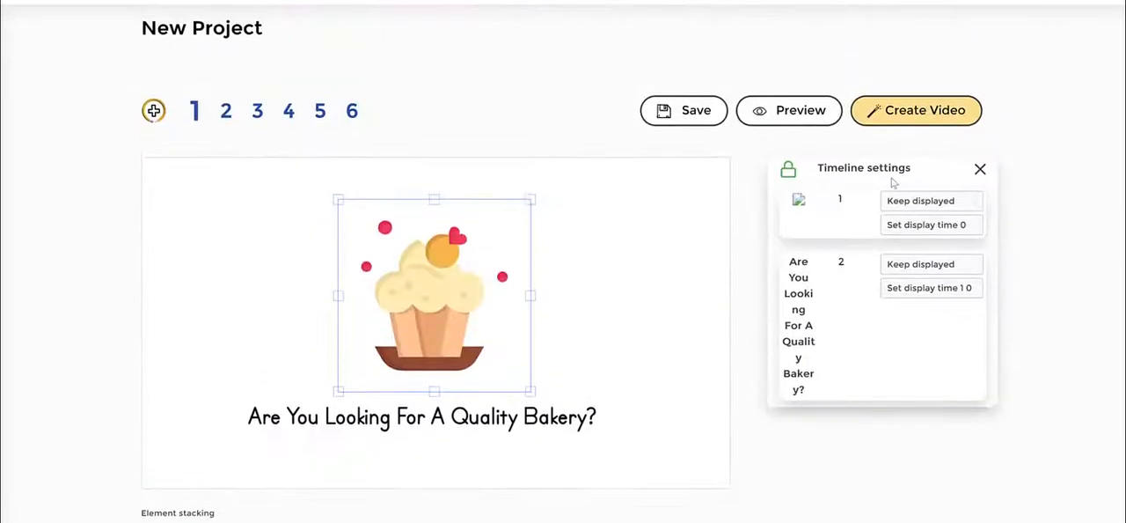
{"action": "left_click", "coordinate": [691, 263]}
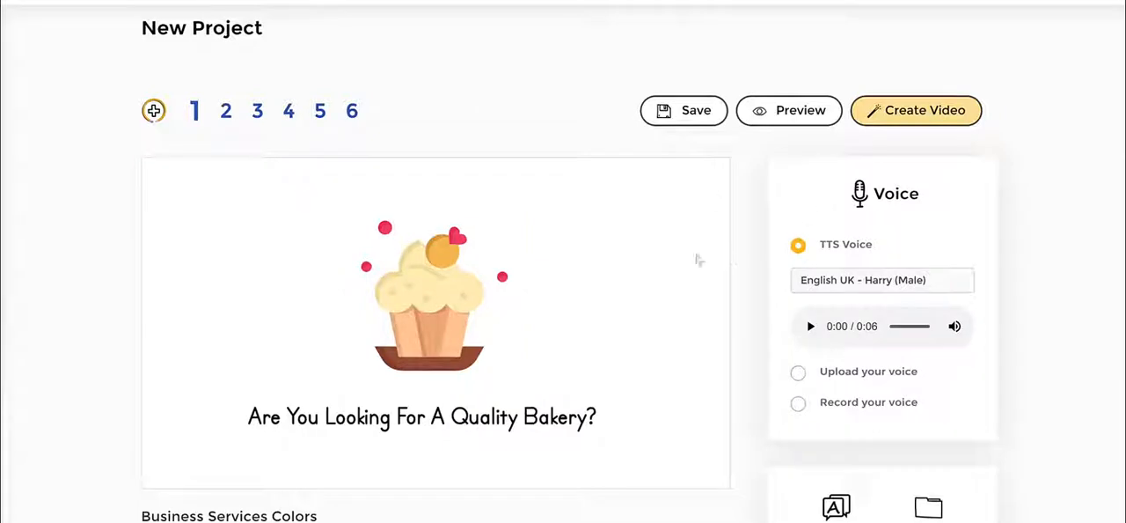
- Examine the TTS voice list and the upload and record voice options, returning to TTS Voice
{"action": "left_click", "coordinate": [873, 279]}
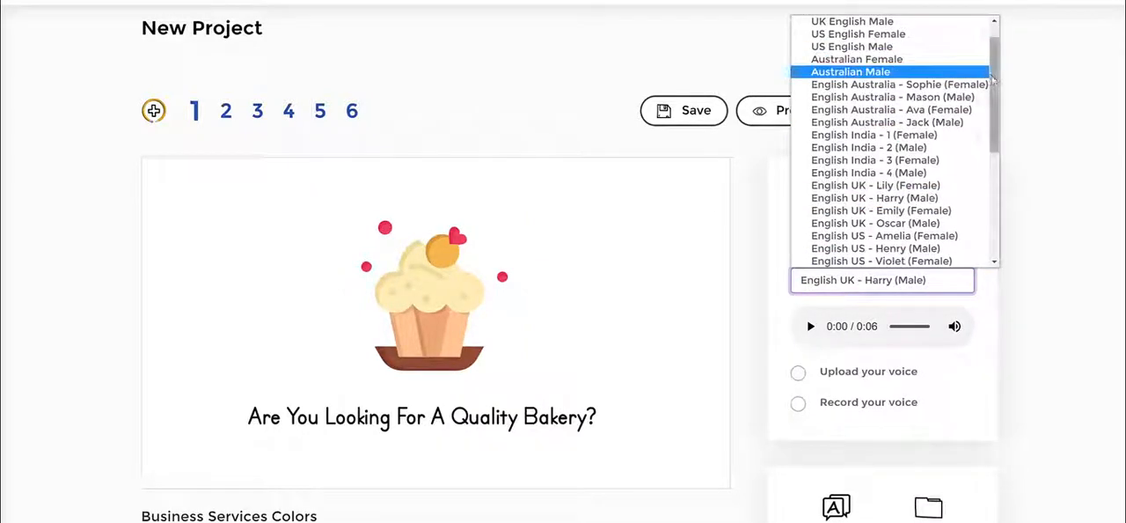
{"action": "mouse_move", "coordinate": [992, 75]}
{"action": "left_mouse_down"}
{"action": "mouse_move", "coordinate": [991, 85]}
{"action": "mouse_move", "coordinate": [991, 53]}
{"action": "mouse_move", "coordinate": [991, 75]}
{"action": "left_mouse_up"}
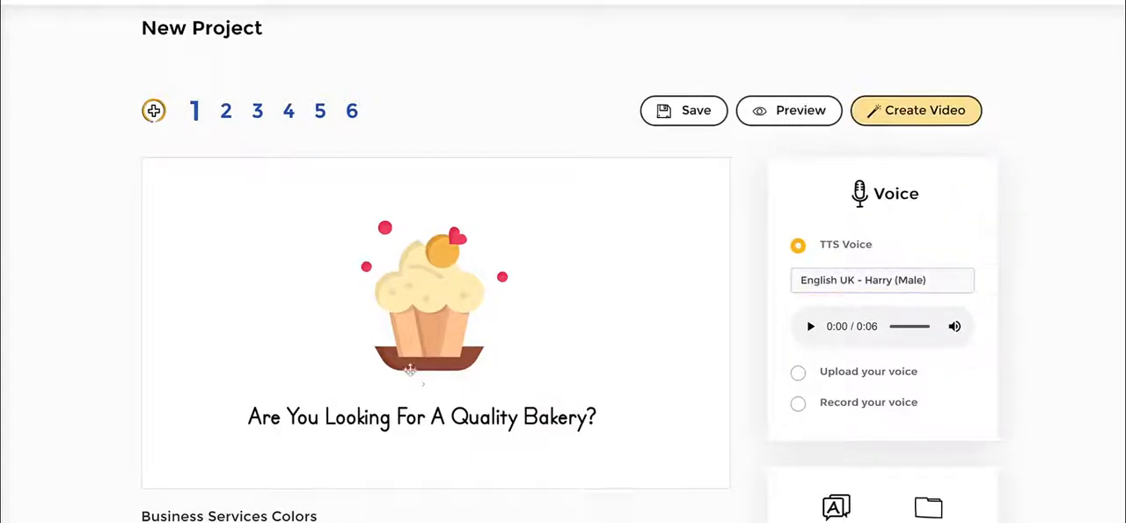
{"action": "left_click", "coordinate": [798, 374]}
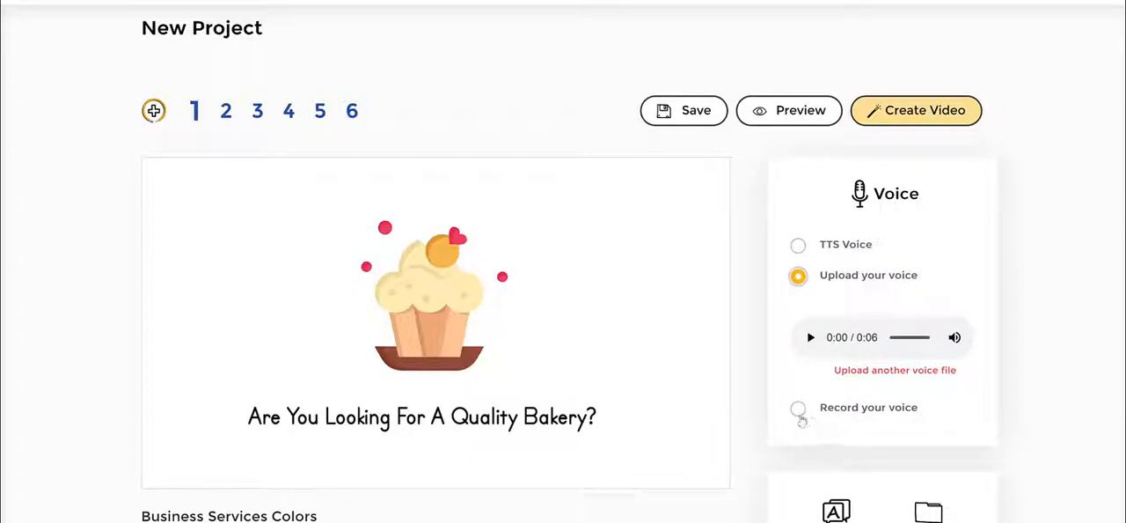
{"action": "left_click", "coordinate": [798, 408]}
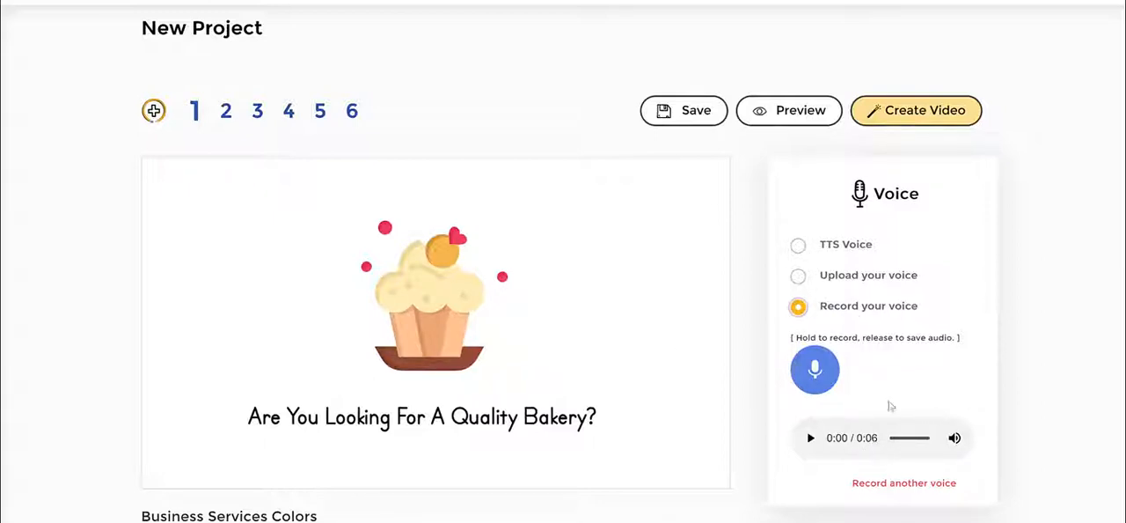
{"action": "left_click", "coordinate": [797, 245]}
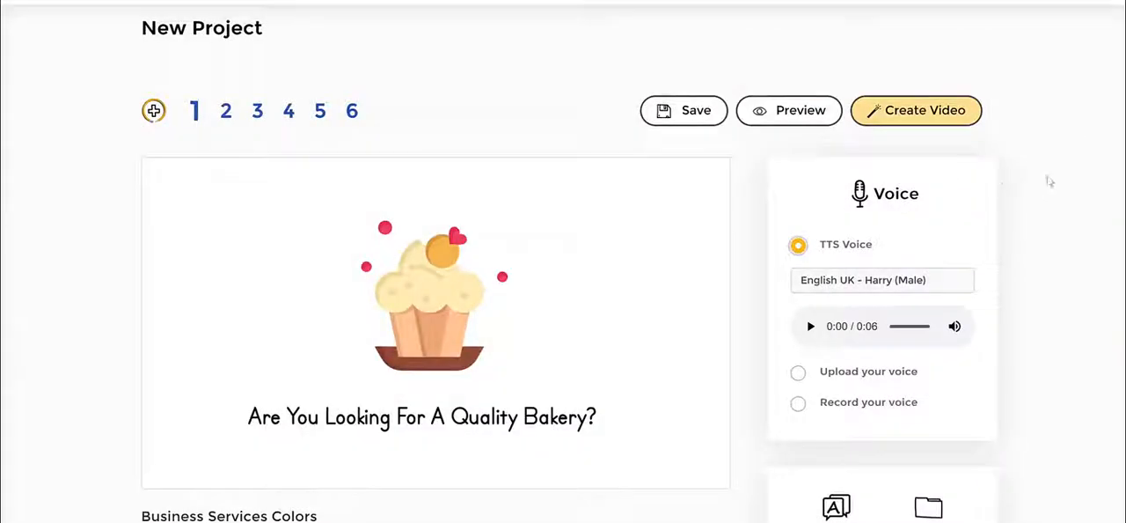
- Set the scene's speech language to Spanish with Auto Translation and update the language settings
{"action": "scroll", "coordinate": [1048, 181], "scroll_direction": "down", "scroll_amount": 2}
{"action": "scroll", "coordinate": [1049, 180], "scroll_direction": "down", "scroll_amount": 2}
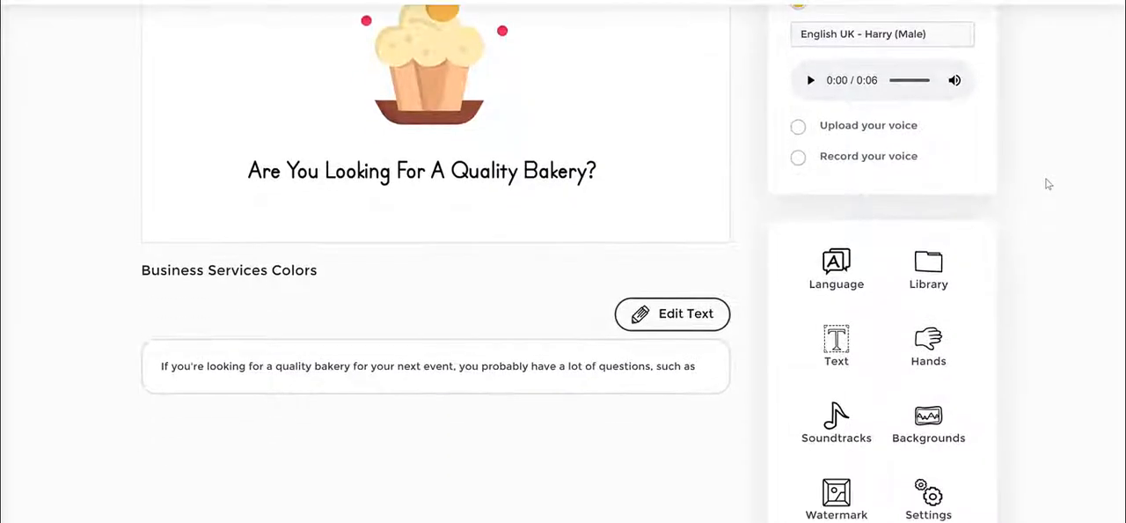
{"action": "left_click", "coordinate": [845, 212]}
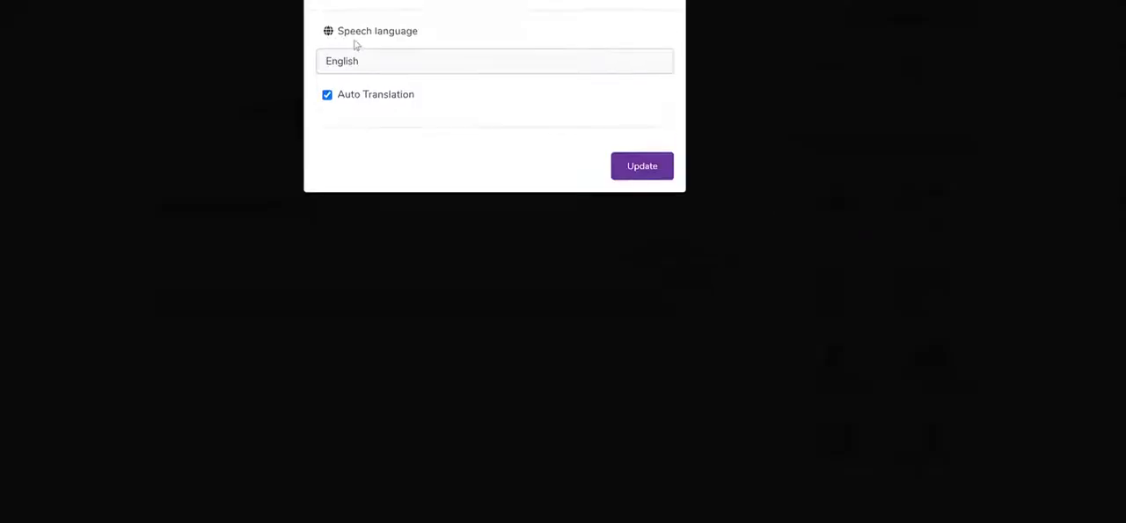
{"action": "left_click_drag", "start_coordinate": [344, 32], "coordinate": [427, 32]}
{"action": "left_click", "coordinate": [417, 71]}
{"action": "scroll", "coordinate": [419, 138], "scroll_direction": "down", "scroll_amount": 4}
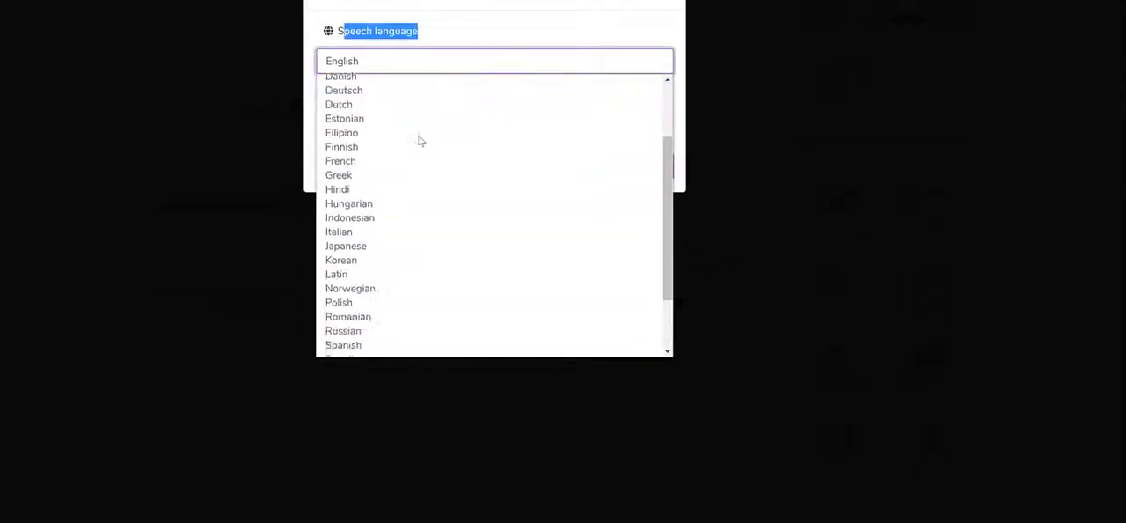
{"action": "scroll", "coordinate": [412, 173], "scroll_direction": "up", "scroll_amount": 4}
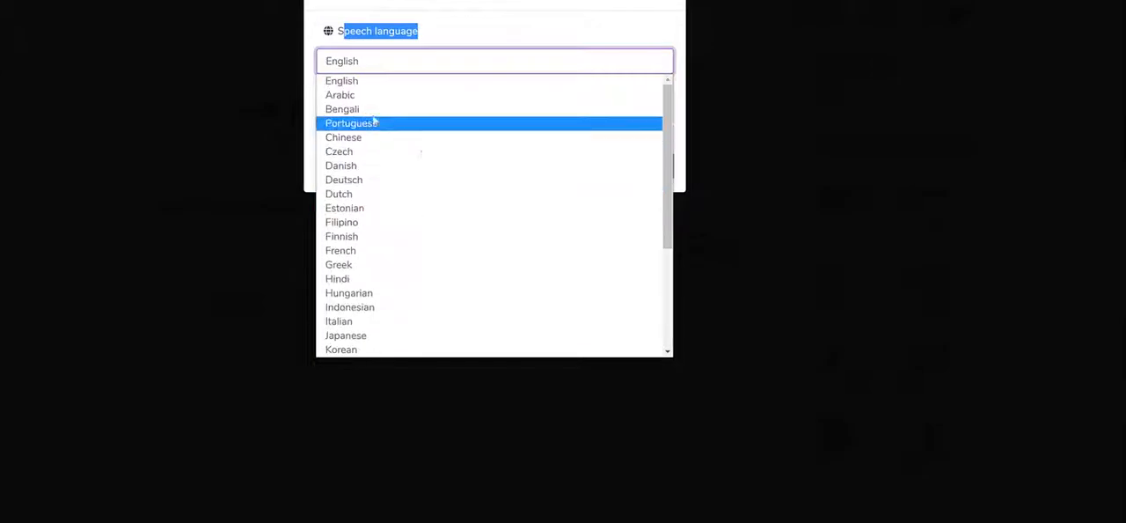
{"action": "scroll", "coordinate": [430, 220], "scroll_direction": "down", "scroll_amount": 2}
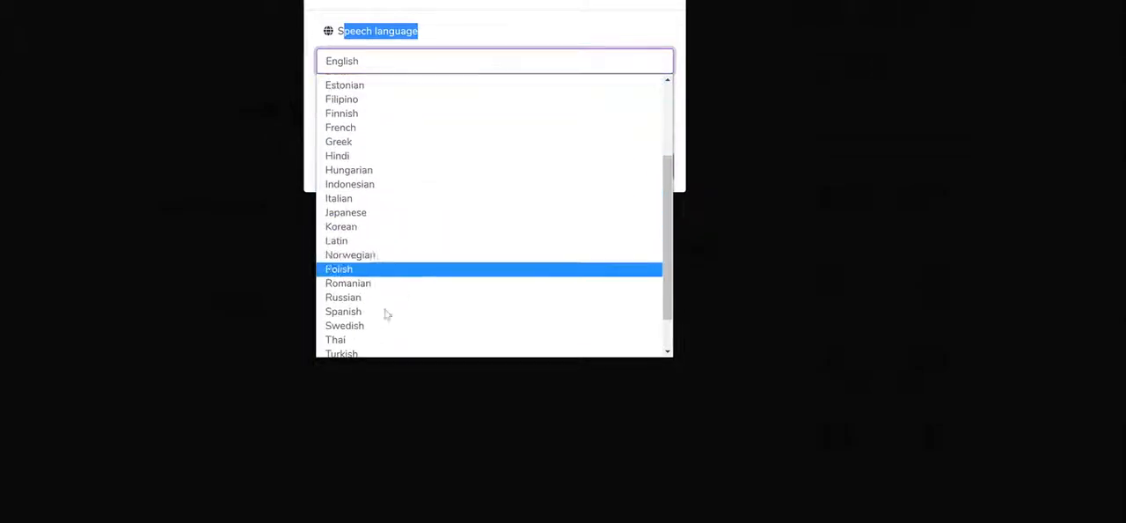
{"action": "left_click", "coordinate": [381, 312]}
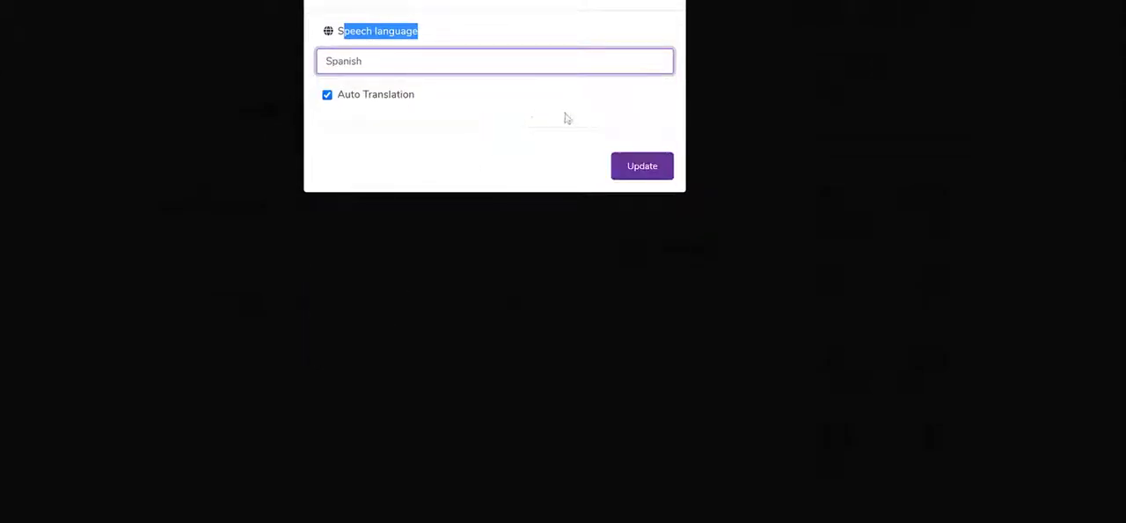
{"action": "left_click", "coordinate": [440, 65]}
{"action": "left_click", "coordinate": [445, 52]}
{"action": "left_click", "coordinate": [661, 169]}
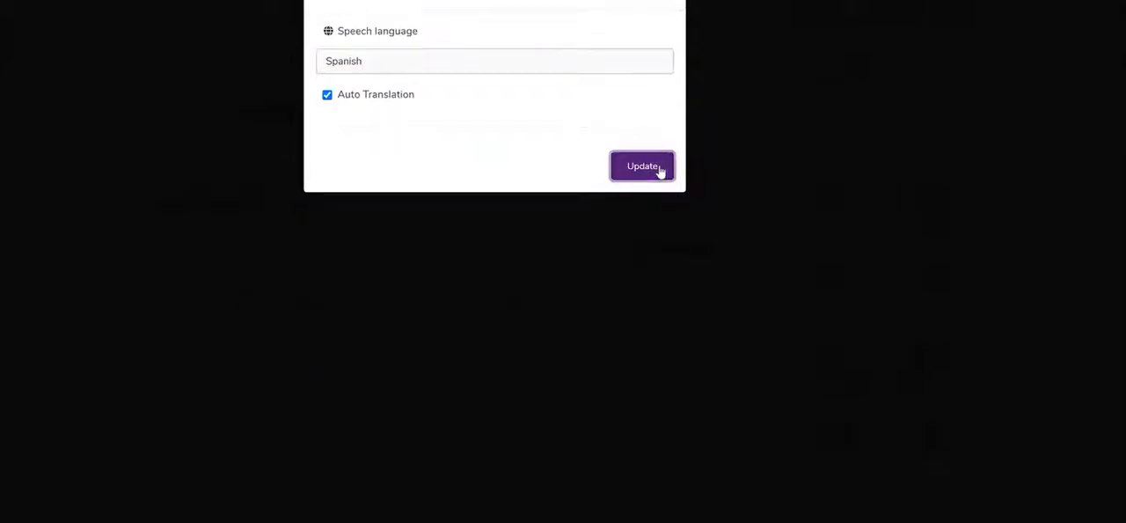
- Examine the translated Spanish narration text and the list of Spanish TTS voices
{"action": "scroll", "coordinate": [311, 344], "scroll_direction": "down", "scroll_amount": 2}
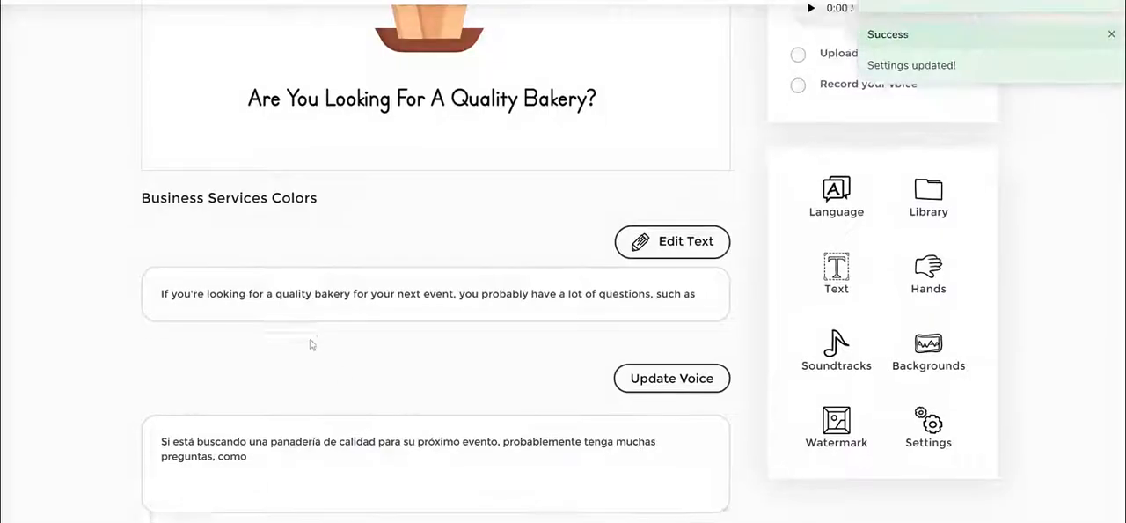
{"action": "scroll", "coordinate": [634, 305], "scroll_direction": "up", "scroll_amount": 3}
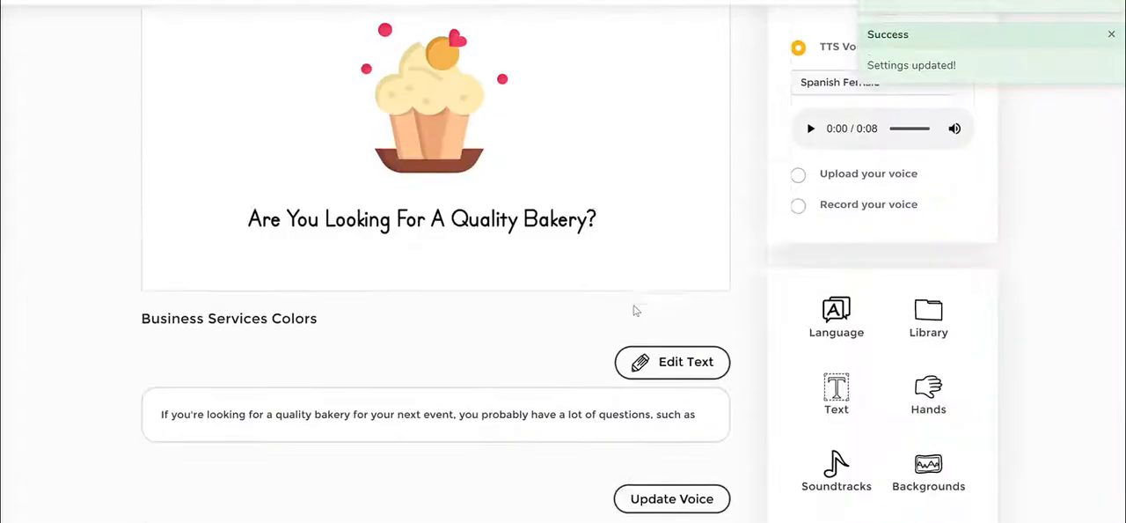
{"action": "scroll", "coordinate": [634, 306], "scroll_direction": "down", "scroll_amount": 3}
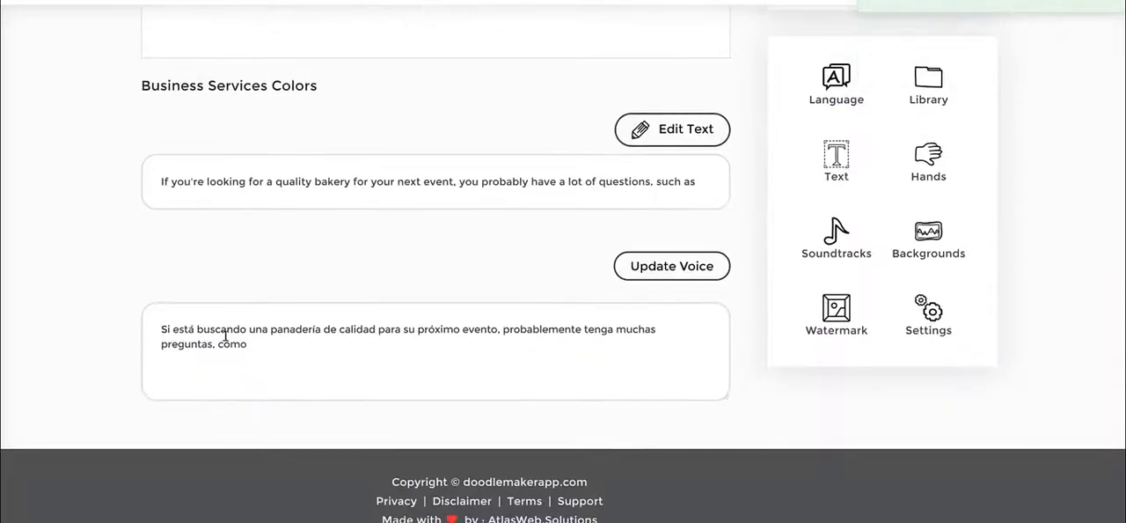
{"action": "left_click_drag", "start_coordinate": [180, 330], "coordinate": [349, 337]}
{"action": "left_click", "coordinate": [352, 339]}
{"action": "scroll", "coordinate": [964, 288], "scroll_direction": "up", "scroll_amount": 2}
{"action": "scroll", "coordinate": [963, 292], "scroll_direction": "up", "scroll_amount": 1}
{"action": "left_click", "coordinate": [891, 39]}
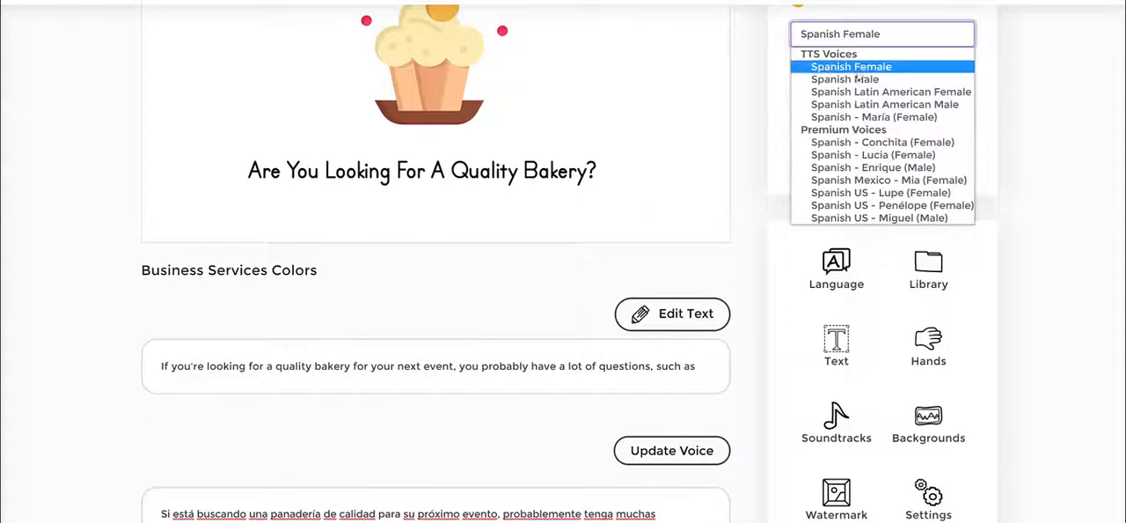
{"action": "left_click", "coordinate": [1042, 56]}
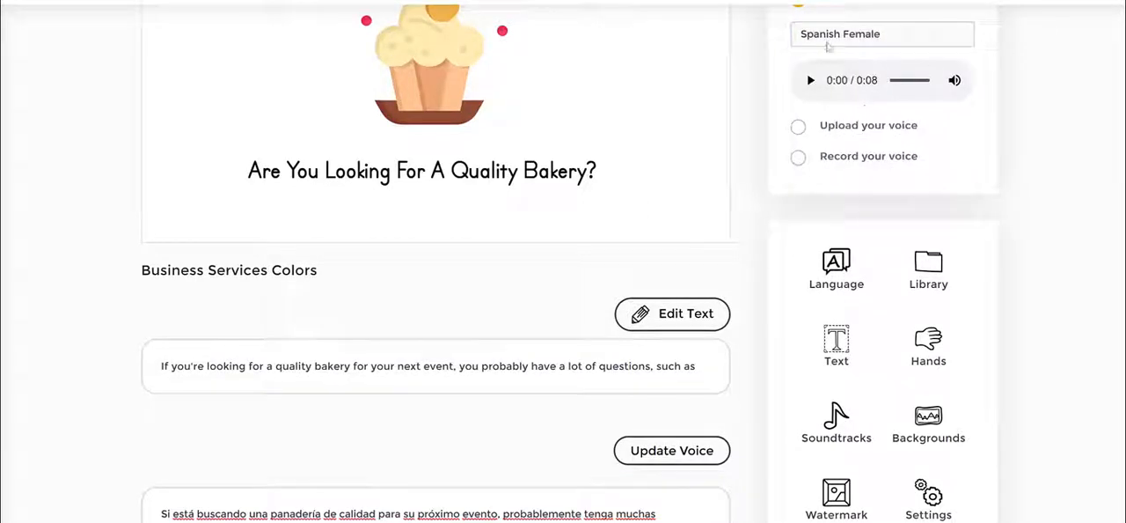
{"action": "scroll", "coordinate": [1030, 106], "scroll_direction": "up", "scroll_amount": 2}
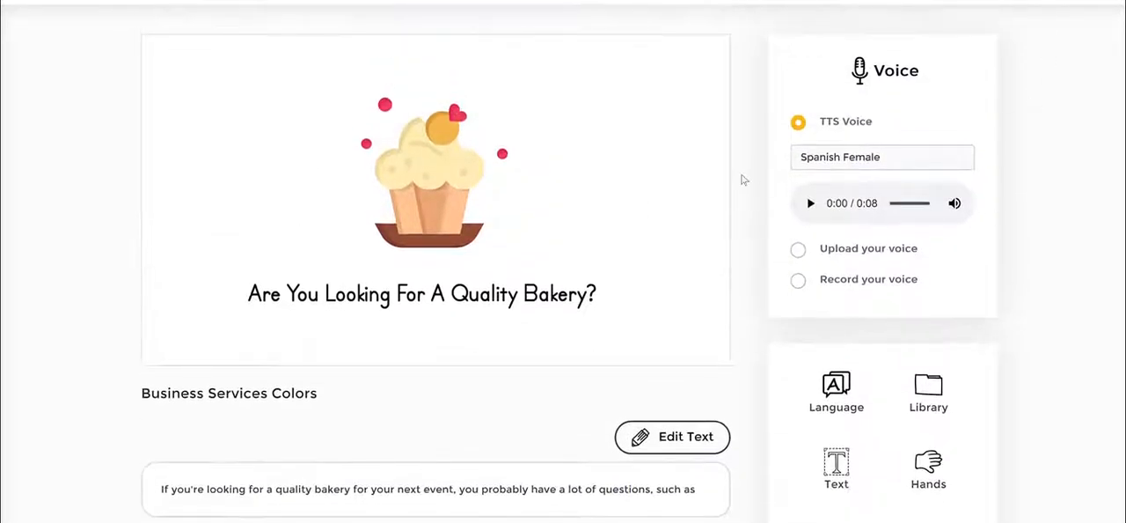
{"action": "scroll", "coordinate": [965, 274], "scroll_direction": "down", "scroll_amount": 1}
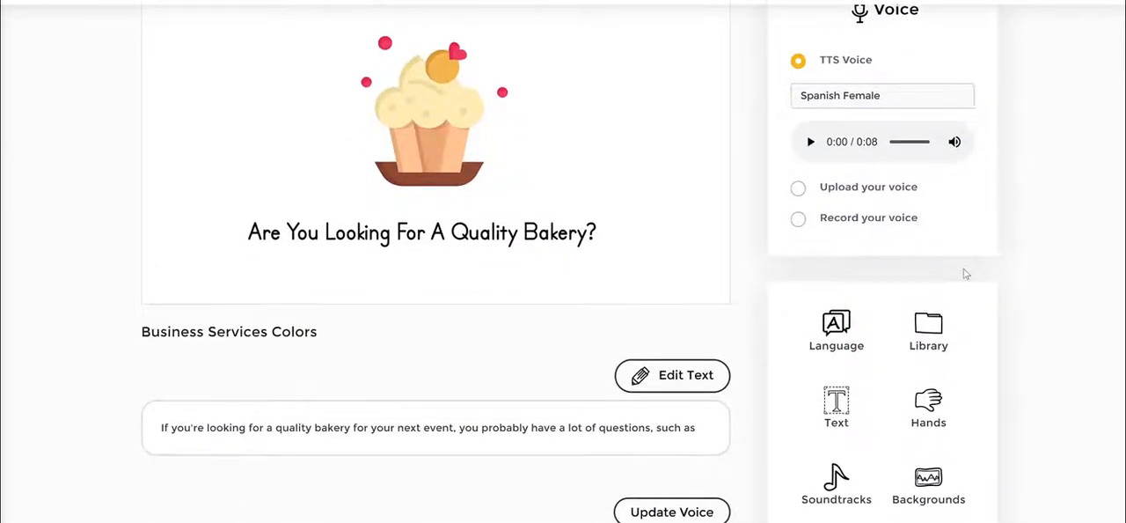
{"action": "scroll", "coordinate": [965, 273], "scroll_direction": "down", "scroll_amount": 2}
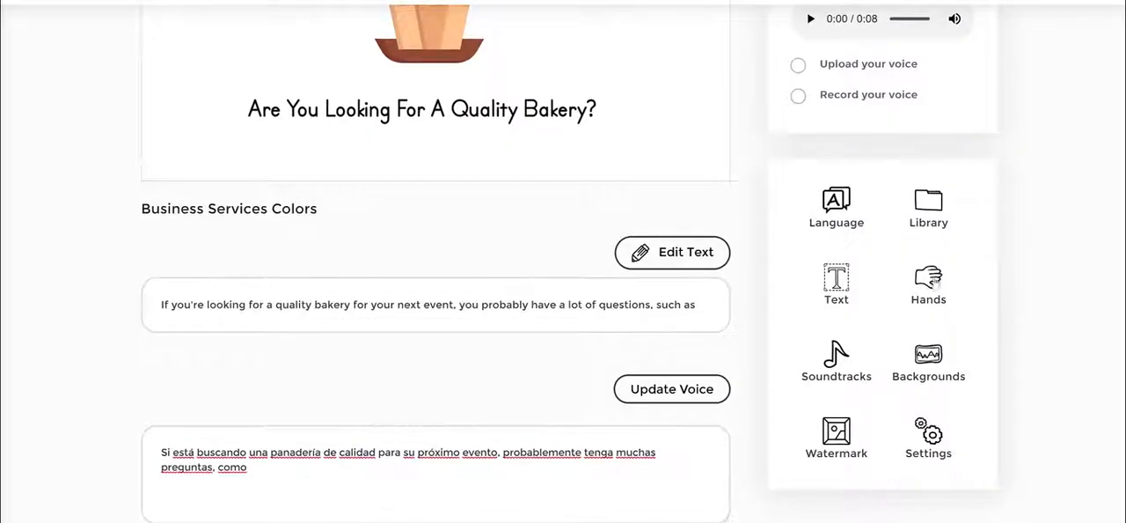
- Browse the available hand styles and the soundtrack list without changing either
{"action": "left_click", "coordinate": [928, 291]}
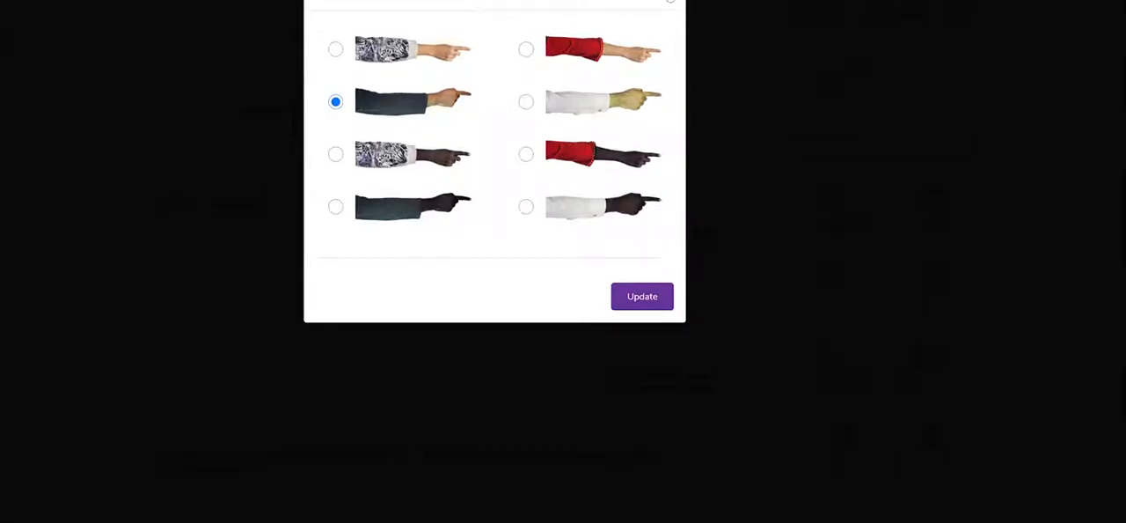
{"action": "left_click", "coordinate": [671, 2]}
{"action": "left_click", "coordinate": [828, 356]}
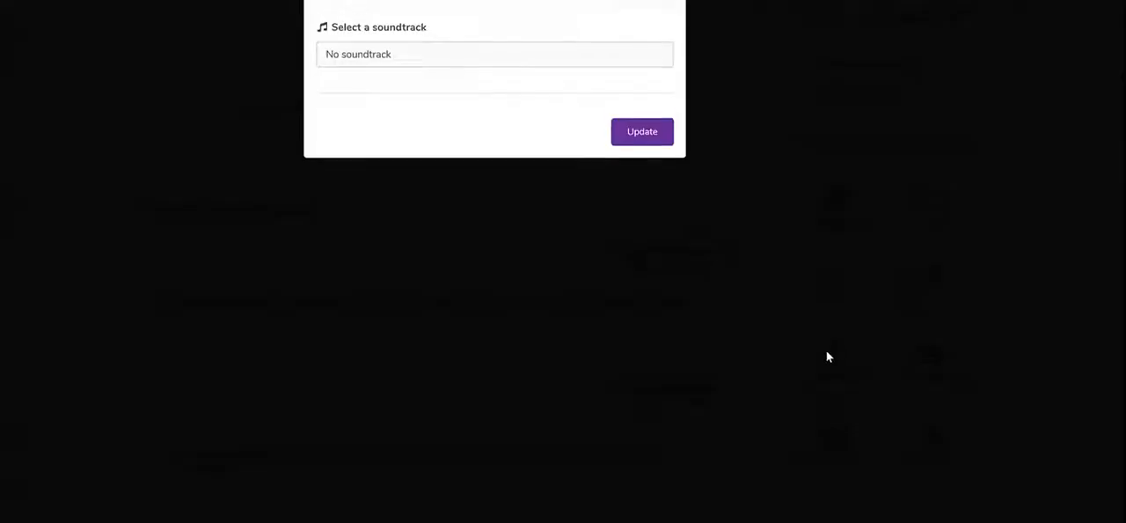
{"action": "left_click", "coordinate": [412, 56]}
{"action": "scroll", "coordinate": [413, 202], "scroll_direction": "down", "scroll_amount": 5}
{"action": "scroll", "coordinate": [416, 228], "scroll_direction": "up", "scroll_amount": 6}
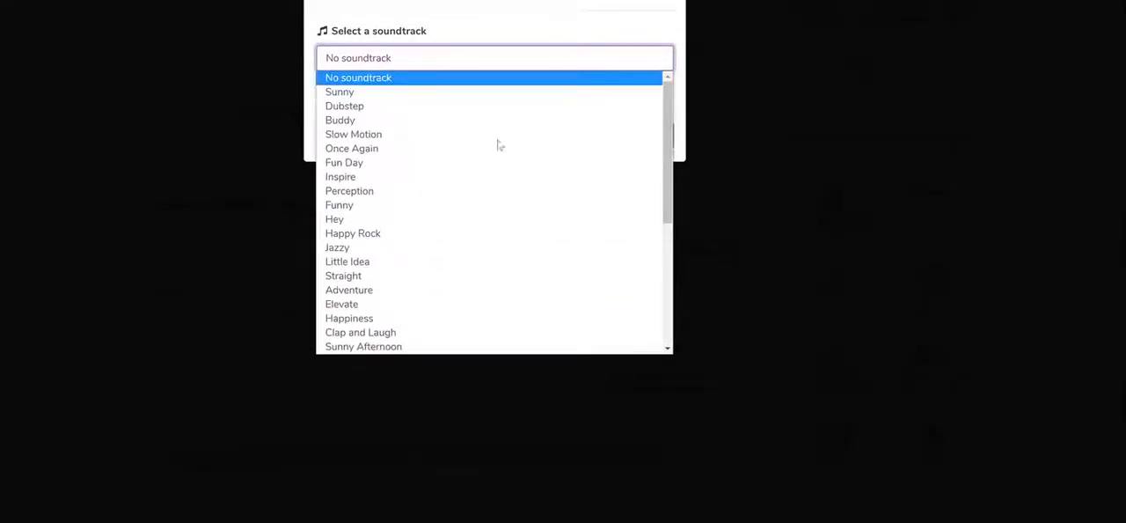
{"action": "scroll", "coordinate": [497, 144], "scroll_direction": "down", "scroll_amount": 5}
{"action": "left_click", "coordinate": [1064, 277]}
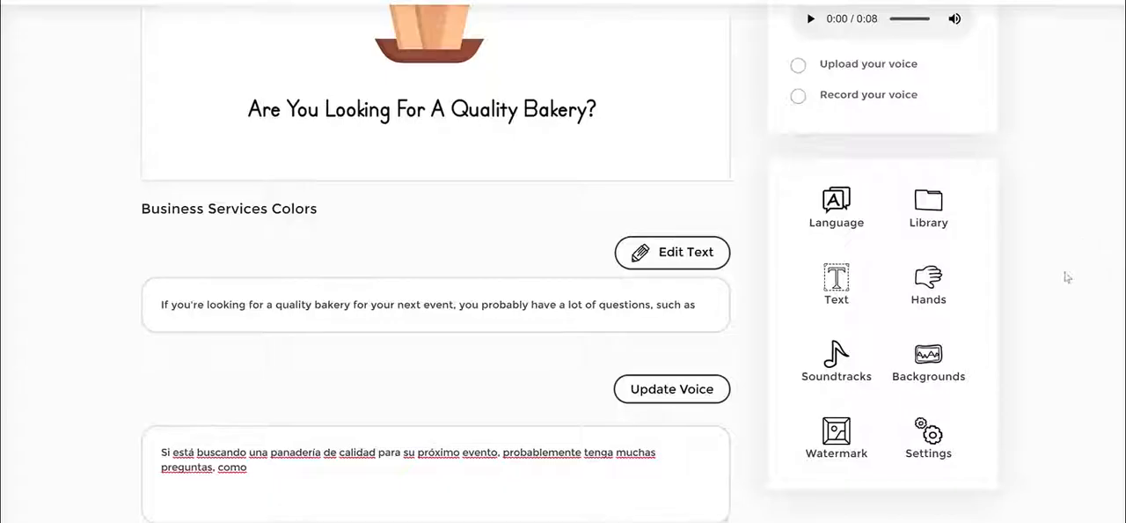
- Examine the background options for the scene and return to the tools
{"action": "left_click", "coordinate": [931, 363]}
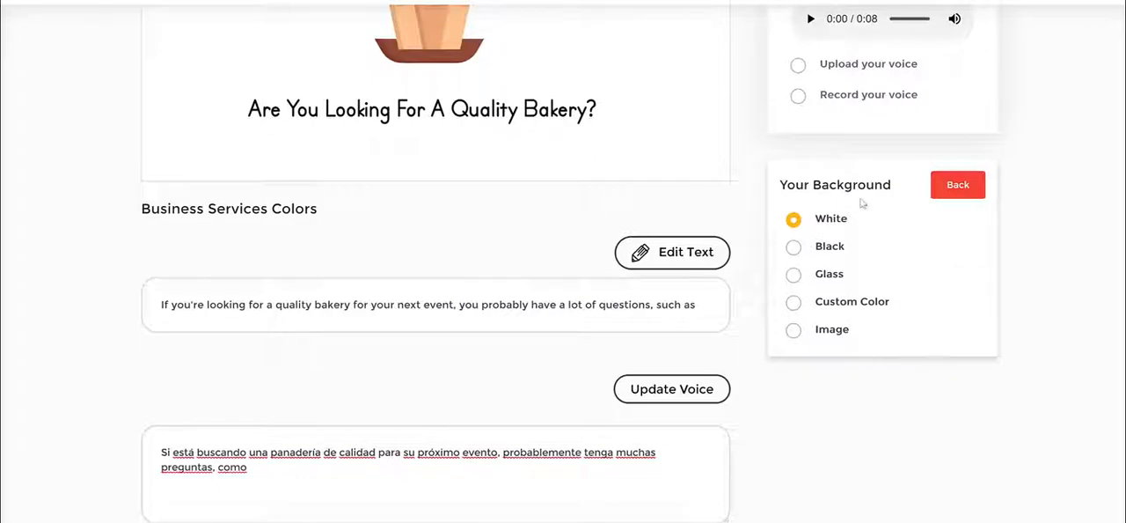
{"action": "left_click_drag", "start_coordinate": [803, 192], "coordinate": [844, 224]}
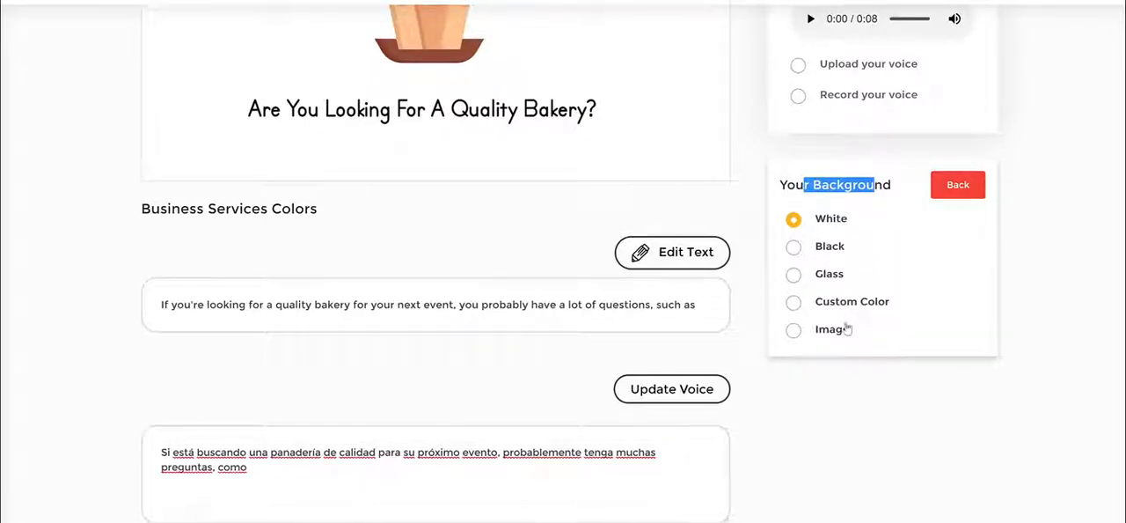
{"action": "left_click_drag", "start_coordinate": [871, 342], "coordinate": [808, 339]}
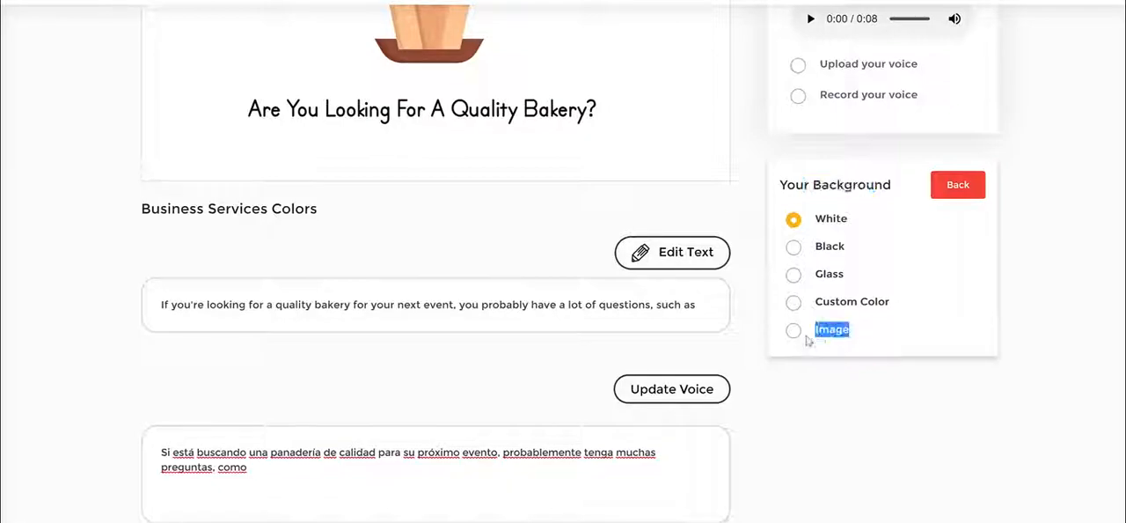
{"action": "left_click", "coordinate": [1047, 300]}
{"action": "scroll", "coordinate": [996, 298], "scroll_direction": "up", "scroll_amount": 1}
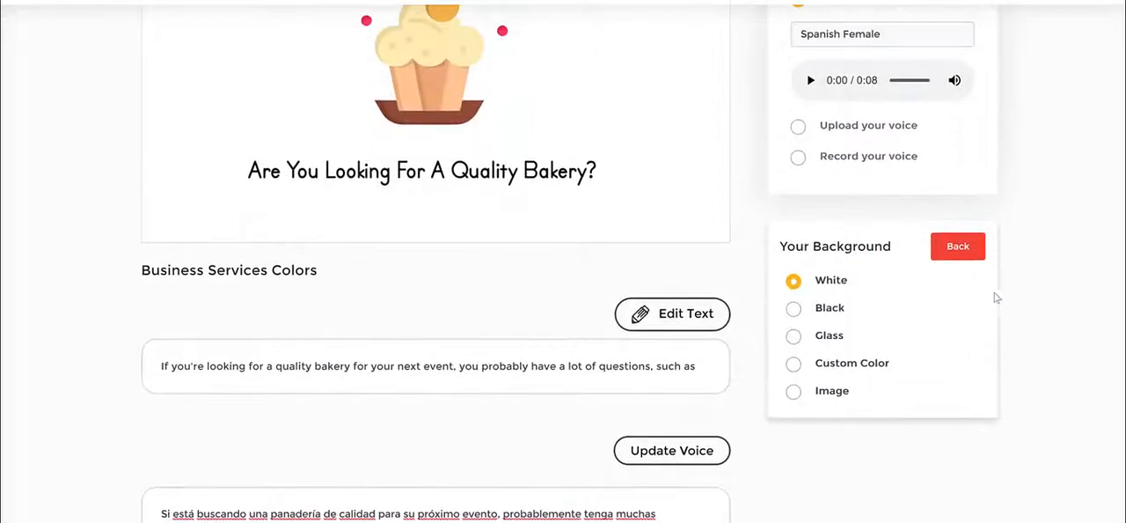
{"action": "left_click", "coordinate": [959, 246]}
{"action": "scroll", "coordinate": [1023, 296], "scroll_direction": "down", "scroll_amount": 1}
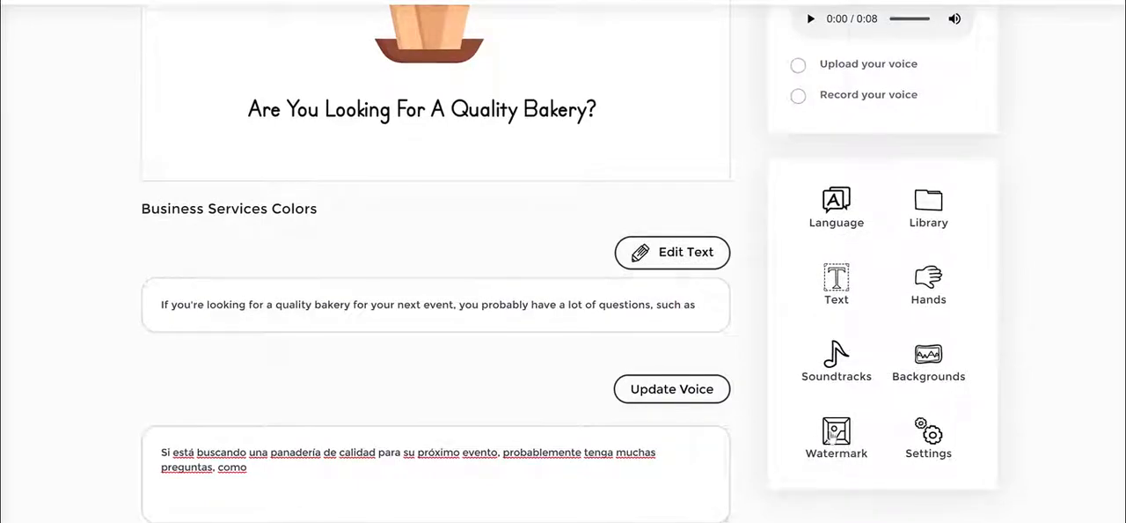
- Add a watermark logo to the scene and shrink it into the scene's lower-left corner
{"action": "left_click", "coordinate": [834, 433]}
{"action": "scroll", "coordinate": [766, 407], "scroll_direction": "up", "scroll_amount": 2}
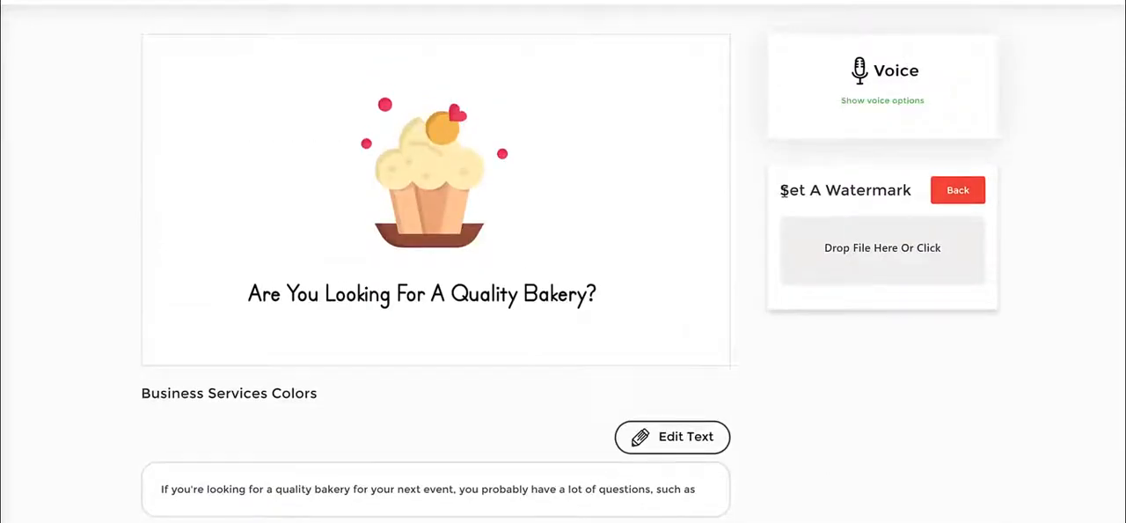
{"action": "left_click_drag", "start_coordinate": [783, 191], "coordinate": [914, 191]}
{"action": "left_click", "coordinate": [907, 191]}
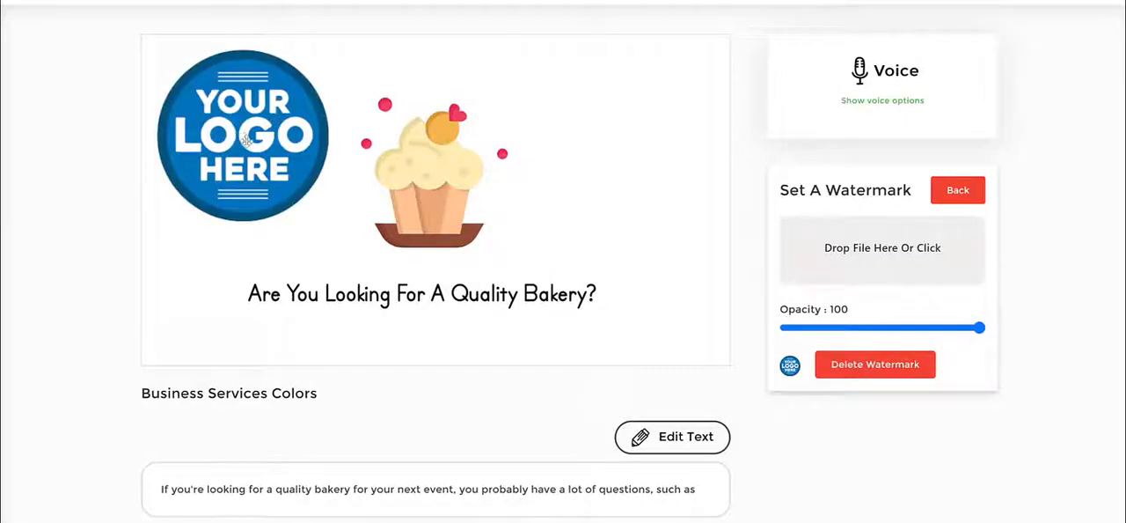
{"action": "left_click_drag", "start_coordinate": [246, 140], "coordinate": [262, 149]}
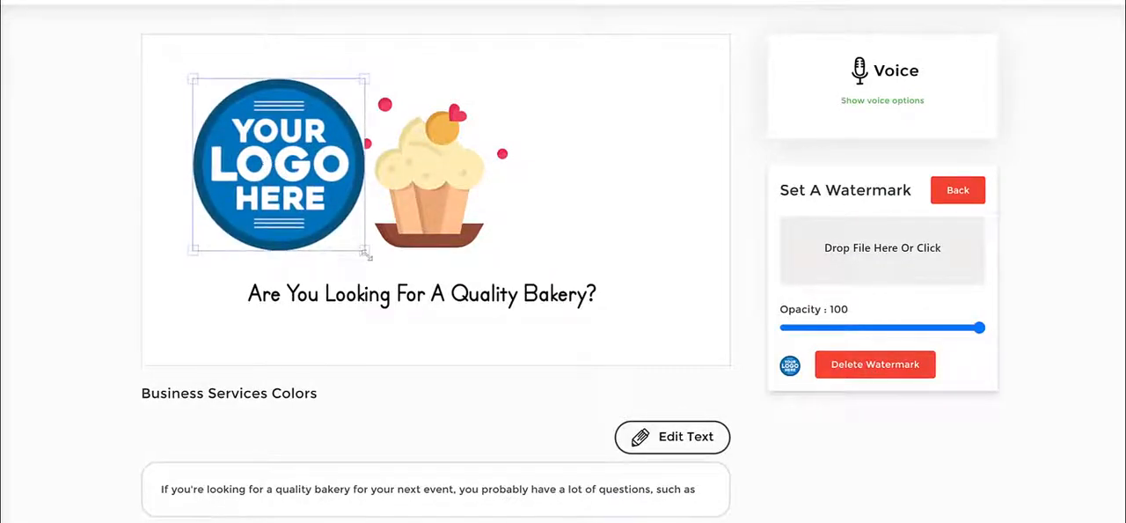
{"action": "left_click_drag", "start_coordinate": [362, 254], "coordinate": [204, 334]}
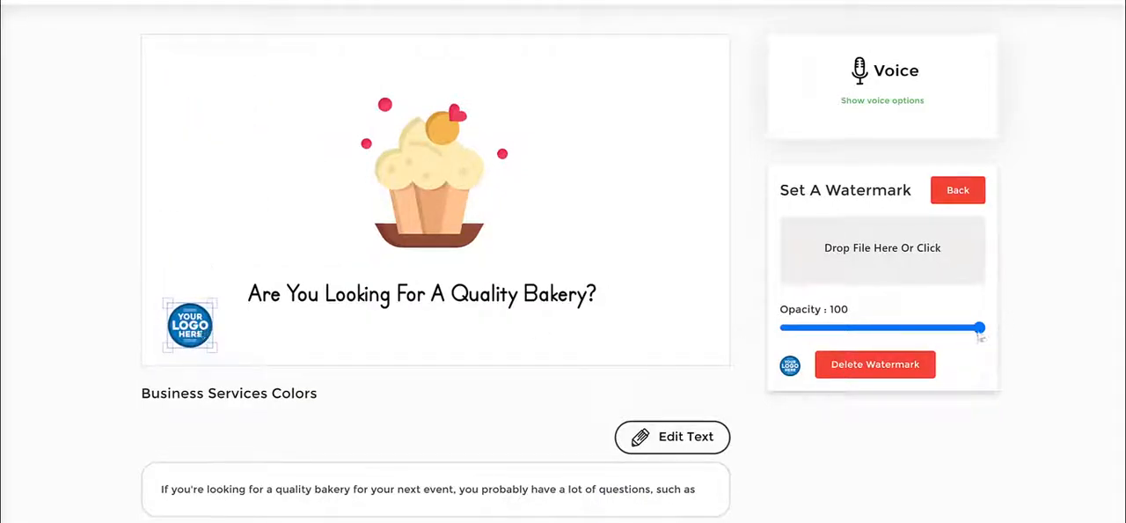
- Set the watermark opacity to about 28 and move the logo just left of the cupcake
{"action": "left_click_drag", "start_coordinate": [979, 329], "coordinate": [840, 339]}
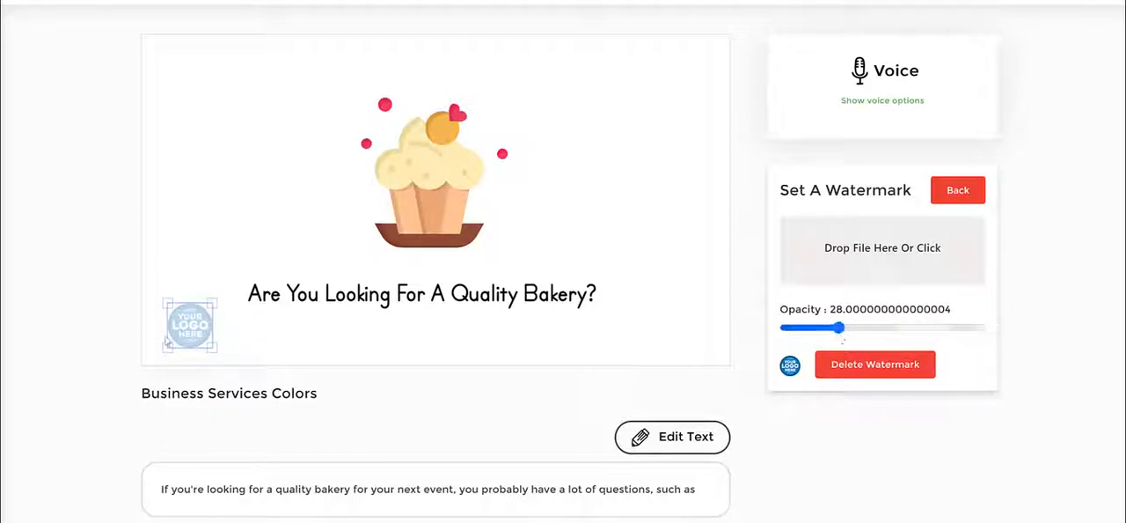
{"action": "left_click_drag", "start_coordinate": [186, 332], "coordinate": [276, 211]}
{"action": "left_click", "coordinate": [596, 231]}
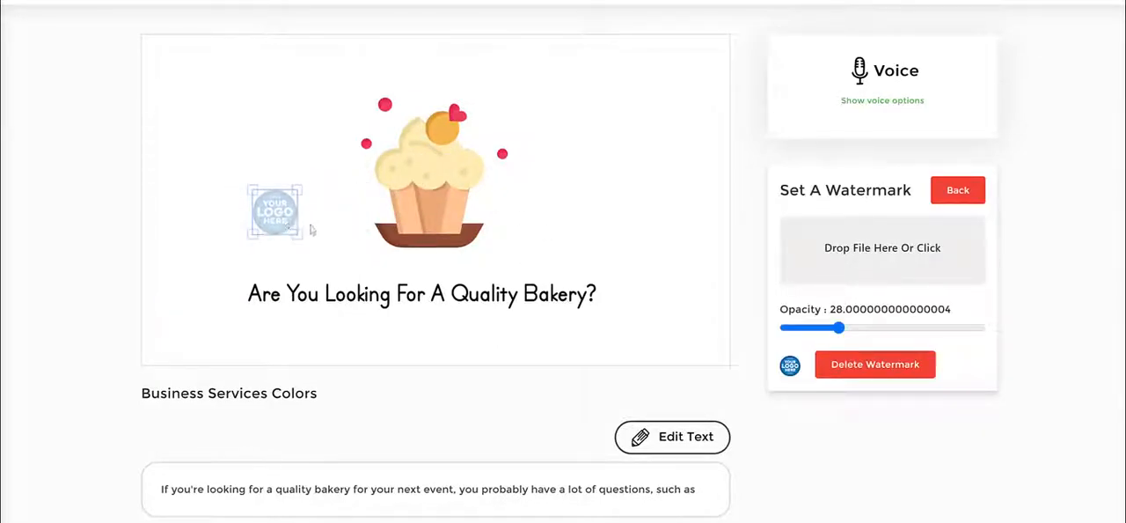
- Set the watermark opacity to 100 and move the logo into the scene's lower-left corner
{"action": "left_click", "coordinate": [309, 249]}
{"action": "left_click", "coordinate": [285, 227]}
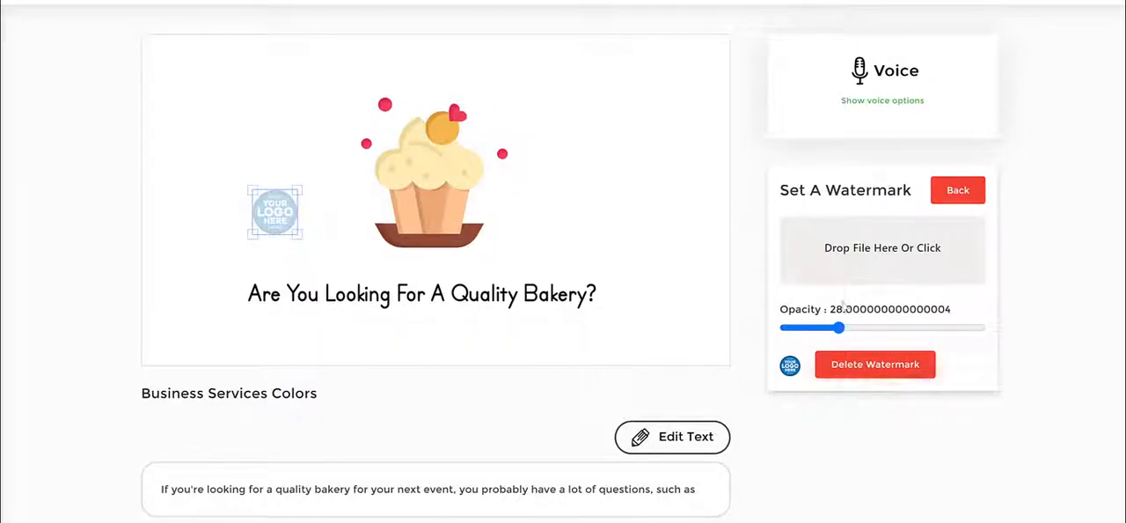
{"action": "left_click_drag", "start_coordinate": [839, 327], "coordinate": [1009, 329]}
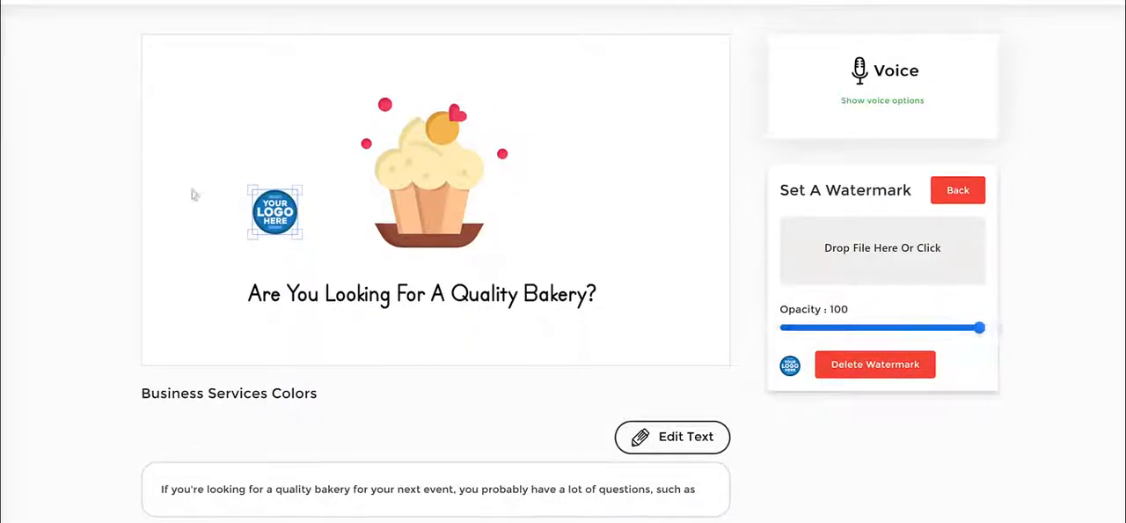
{"action": "left_click_drag", "start_coordinate": [275, 211], "coordinate": [181, 320]}
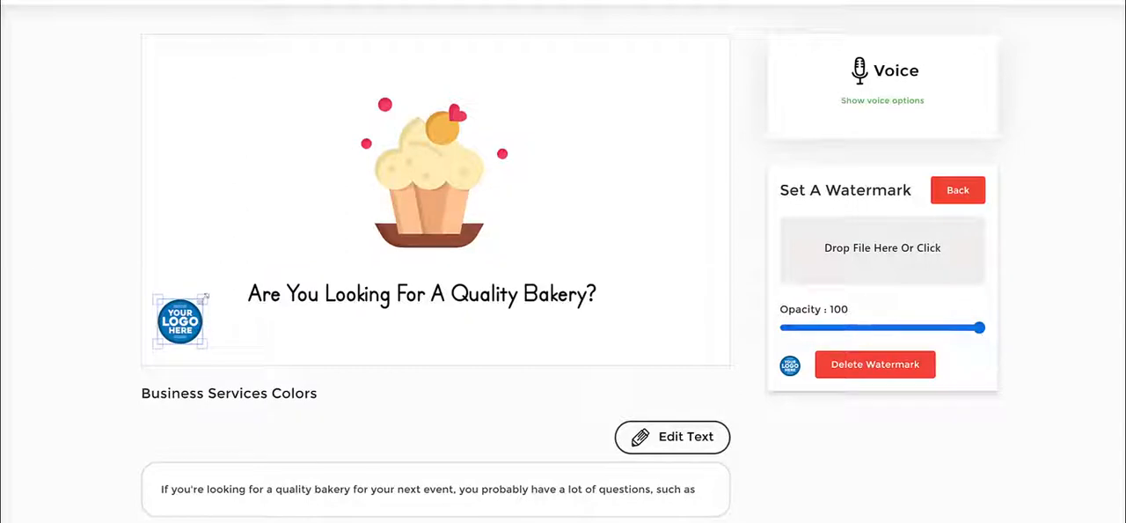
- Delete the watermark from the scene
{"action": "left_click", "coordinate": [918, 373]}
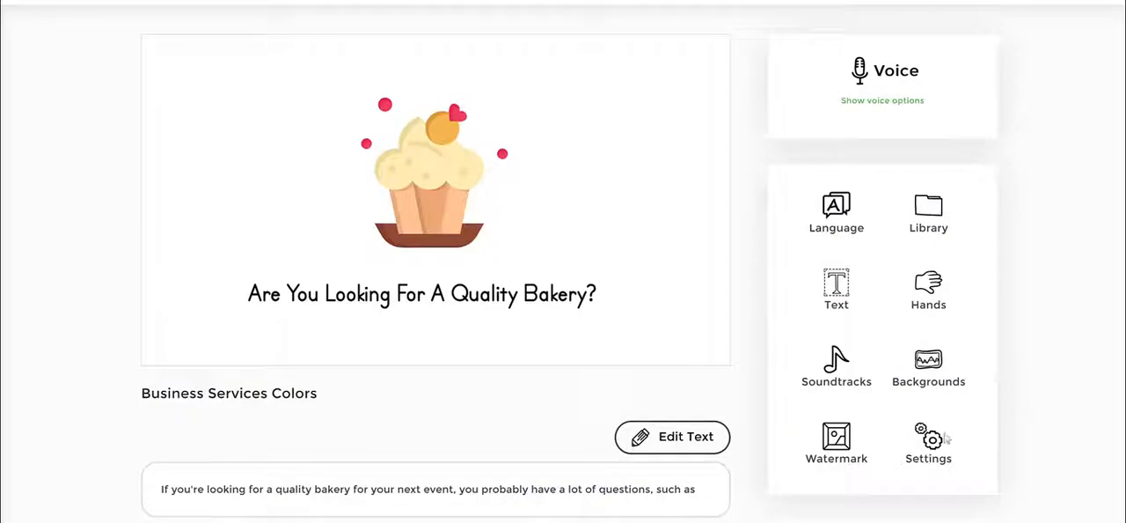
- Rename the project title as bakery business video in the project settings
{"action": "scroll", "coordinate": [736, 125], "scroll_direction": "up", "scroll_amount": 3}
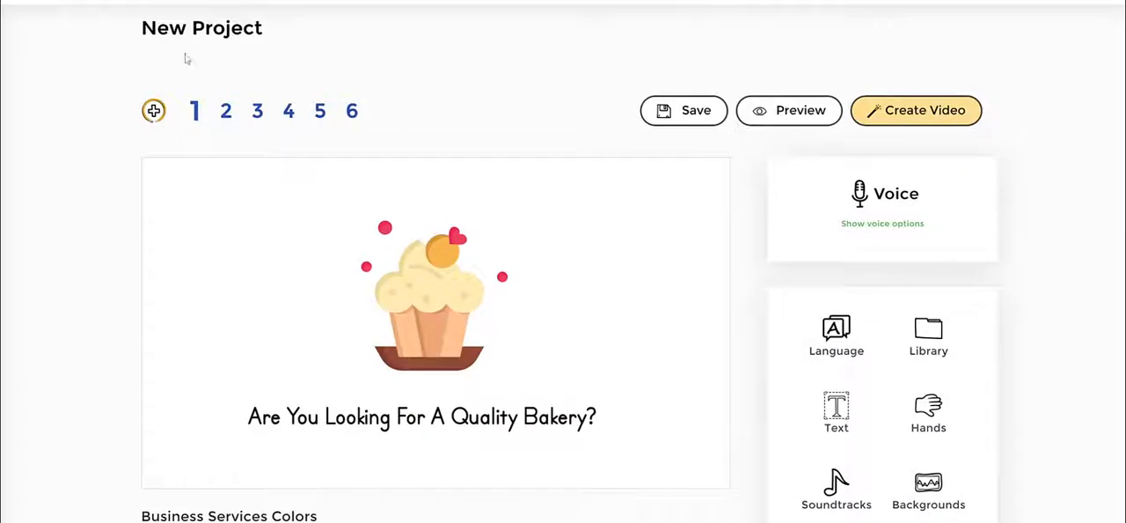
{"action": "left_click_drag", "start_coordinate": [142, 28], "coordinate": [841, 263]}
{"action": "scroll", "coordinate": [846, 271], "scroll_direction": "down", "scroll_amount": 2}
{"action": "left_click", "coordinate": [932, 439]}
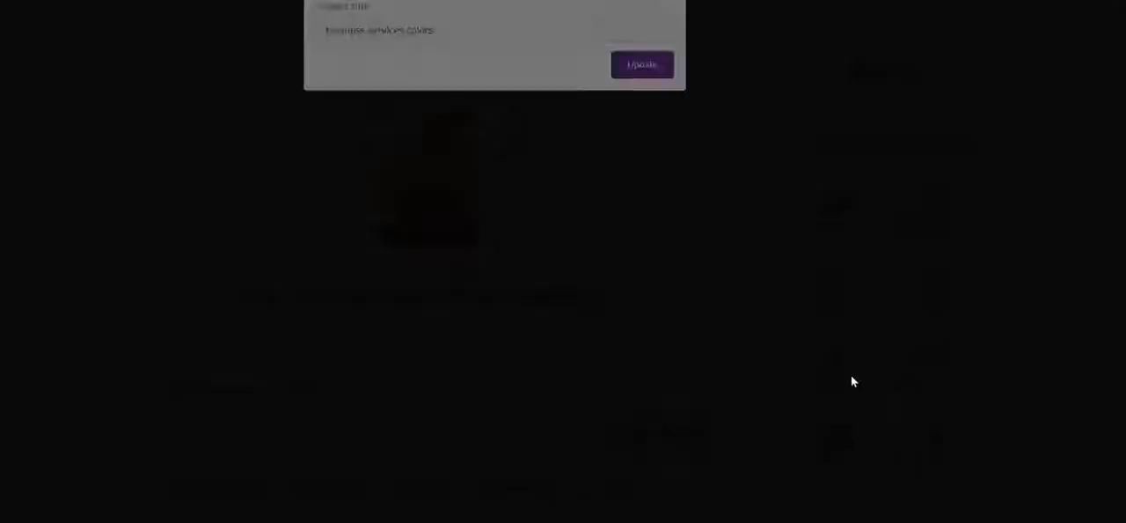
{"action": "left_click_drag", "start_coordinate": [497, 62], "coordinate": [207, 60]}
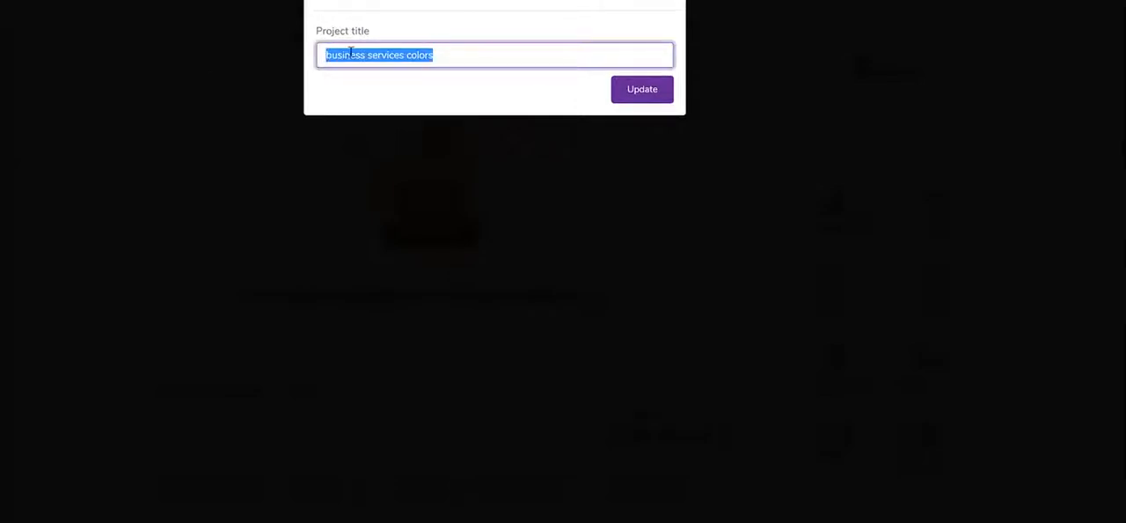
{"action": "left_click", "coordinate": [473, 55]}
{"action": "left_click_drag", "start_coordinate": [474, 55], "coordinate": [188, 62]}
{"action": "type", "text": "bakery"}
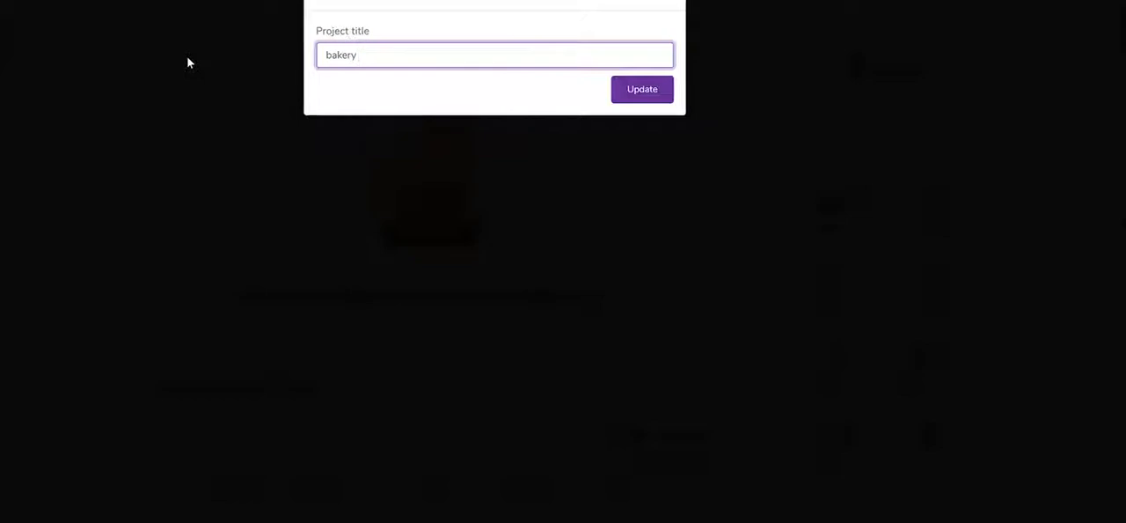
{"action": "type", "text": " business video"}
{"action": "left_click", "coordinate": [615, 89]}
- Open the library and search the IconFinder collection for doctor icons
{"action": "scroll", "coordinate": [1065, 185], "scroll_direction": "up", "scroll_amount": 2}
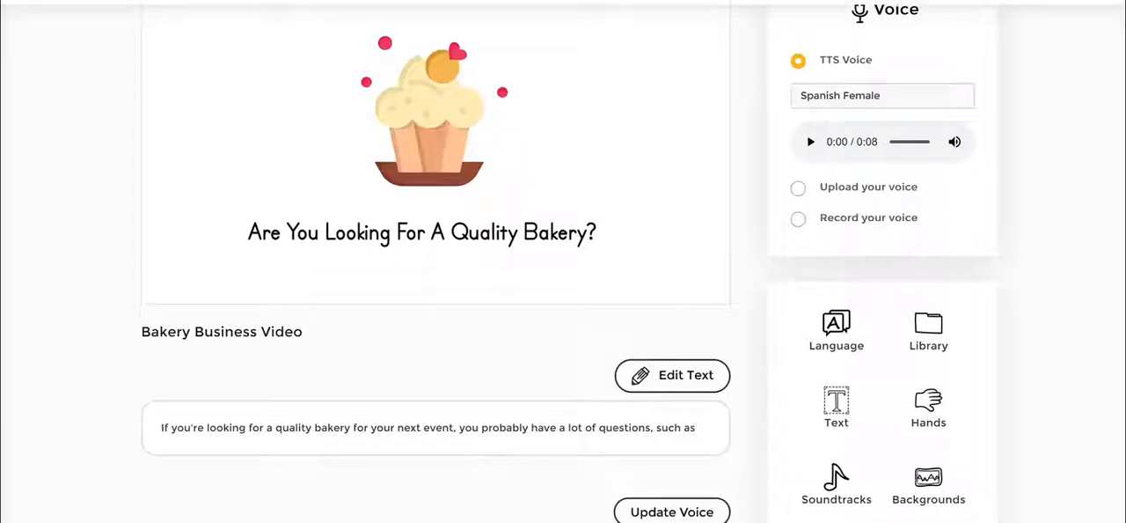
{"action": "left_click", "coordinate": [925, 332]}
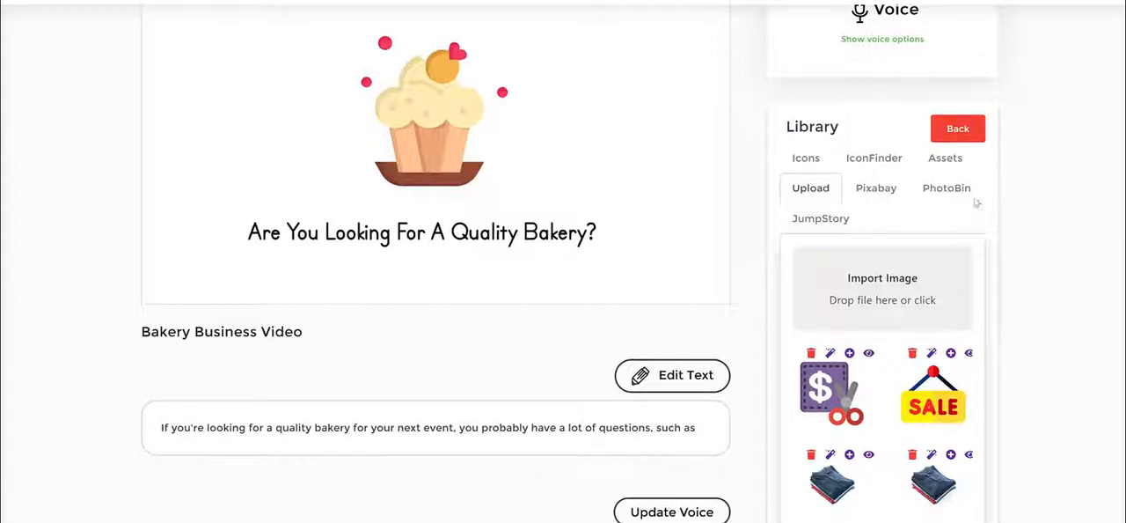
{"action": "left_click", "coordinate": [818, 163]}
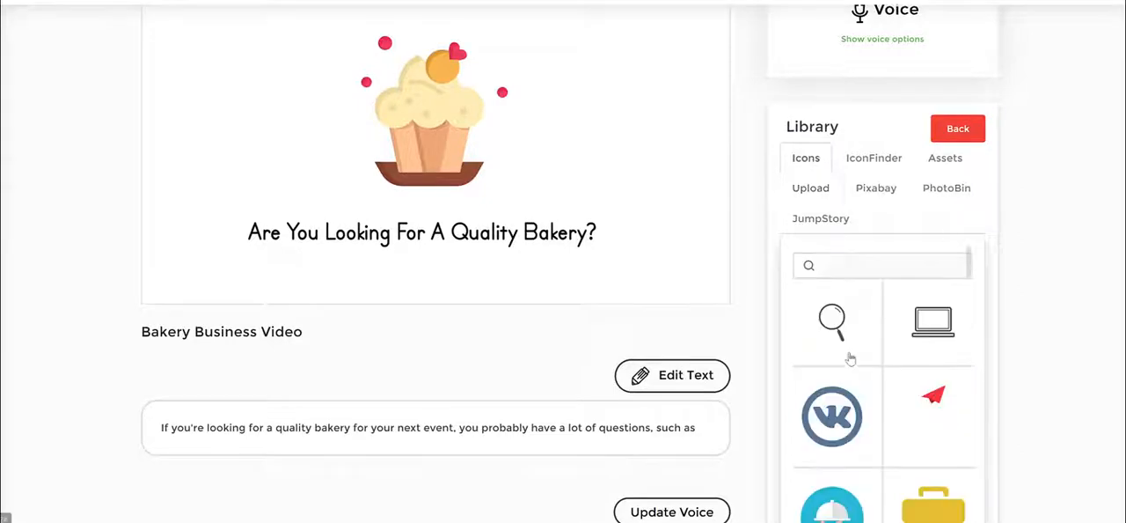
{"action": "scroll", "coordinate": [876, 339], "scroll_direction": "down", "scroll_amount": 5}
{"action": "left_click", "coordinate": [873, 161]}
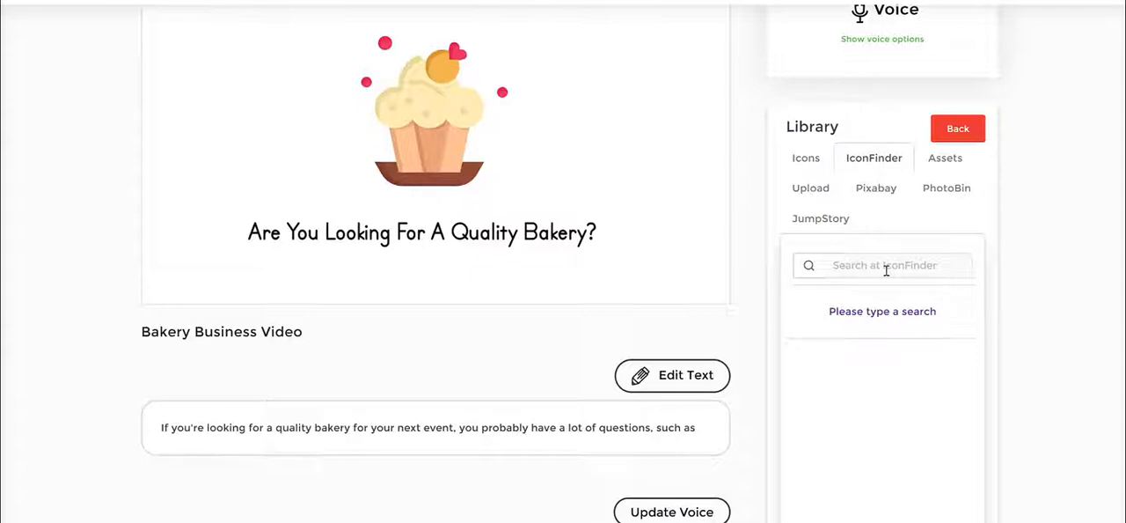
{"action": "left_click", "coordinate": [886, 270]}
{"action": "type", "text": "doctor"}
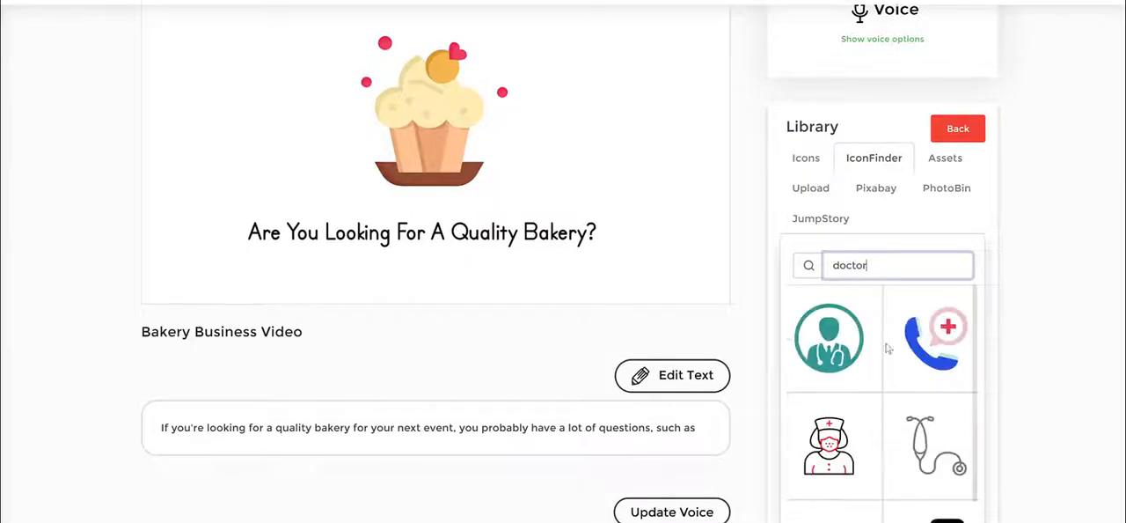
{"action": "scroll", "coordinate": [852, 389], "scroll_direction": "down", "scroll_amount": 10}
{"action": "scroll", "coordinate": [905, 364], "scroll_direction": "up", "scroll_amount": 10}
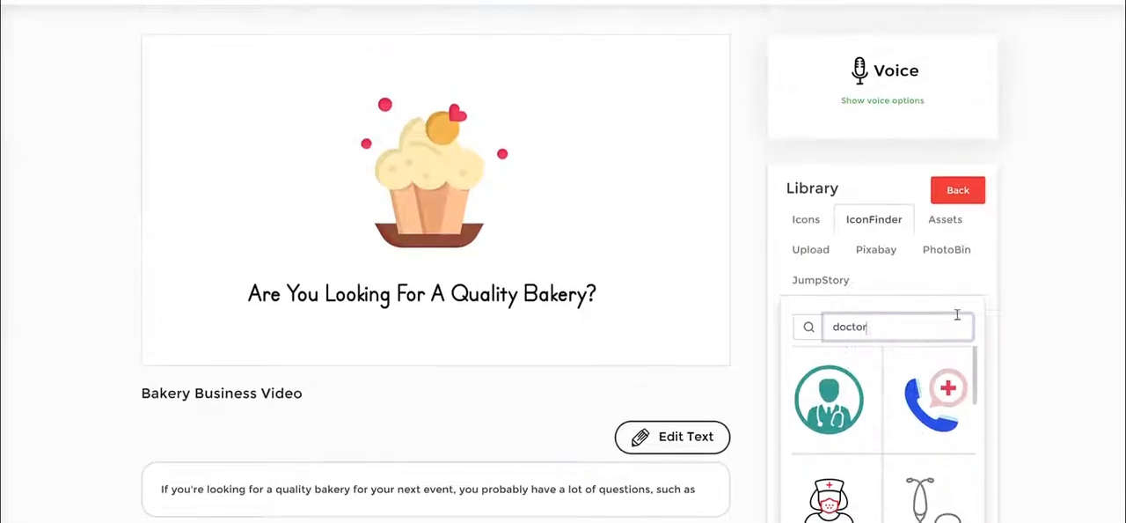
- Add the soldier leaning on a medical kit from the Assets collection to the scene
{"action": "left_click", "coordinate": [955, 227]}
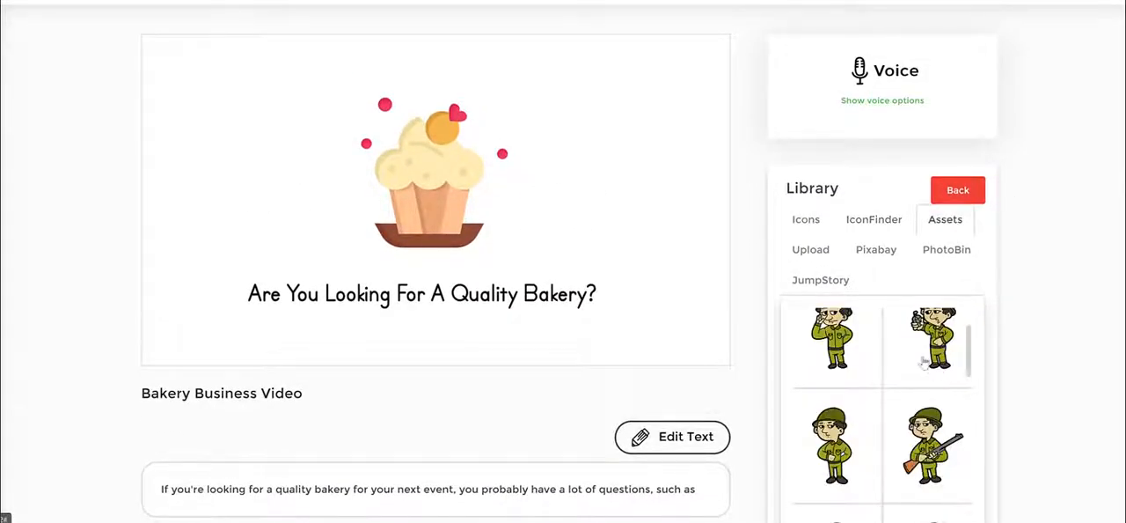
{"action": "scroll", "coordinate": [924, 365], "scroll_direction": "down", "scroll_amount": 2}
{"action": "scroll", "coordinate": [920, 357], "scroll_direction": "up", "scroll_amount": 5}
{"action": "scroll", "coordinate": [1025, 332], "scroll_direction": "down", "scroll_amount": 3}
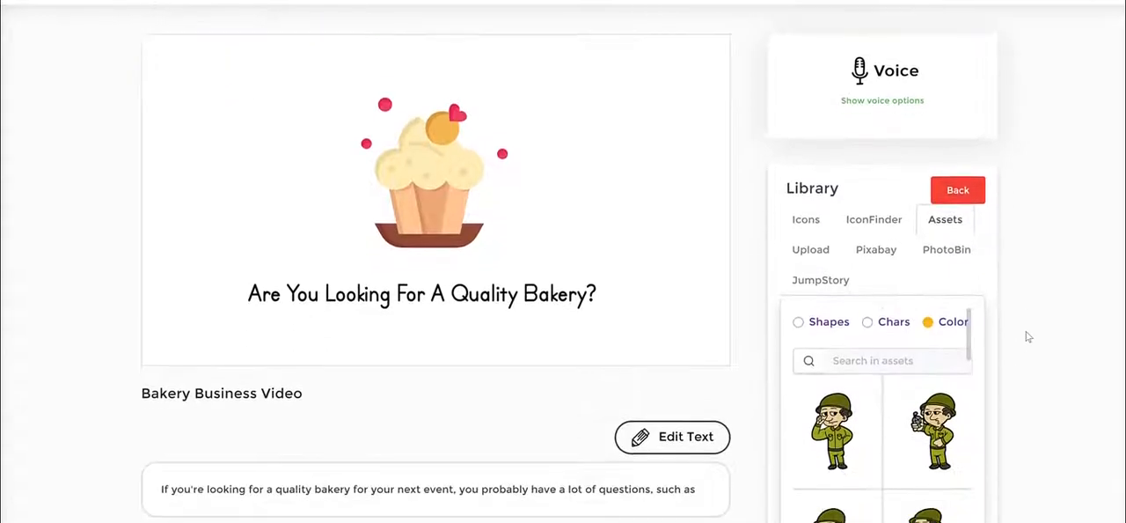
{"action": "scroll", "coordinate": [930, 373], "scroll_direction": "down", "scroll_amount": 4}
{"action": "scroll", "coordinate": [931, 373], "scroll_direction": "down", "scroll_amount": 2}
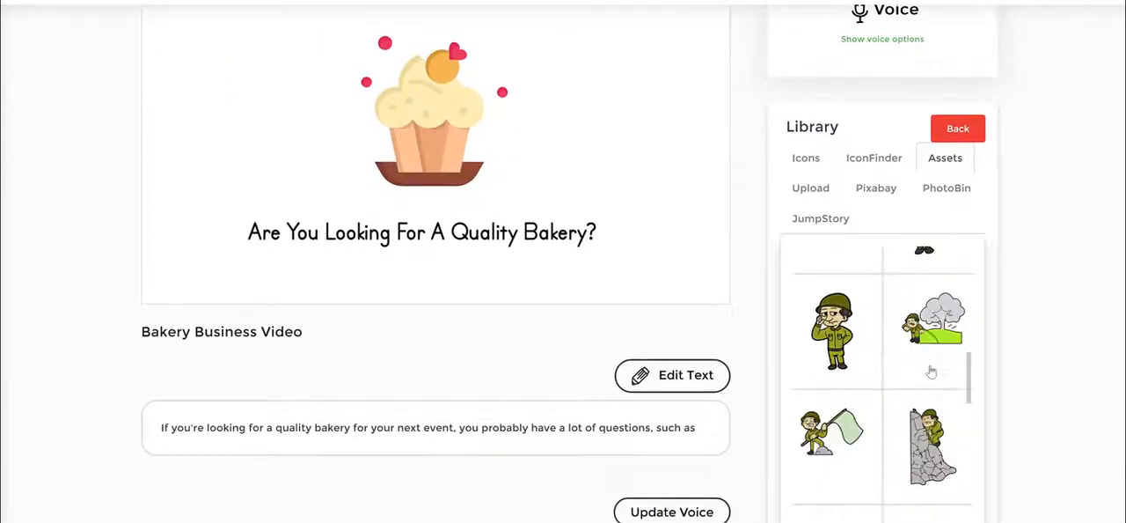
{"action": "left_click", "coordinate": [935, 275]}
- Enlarge the soldier and center it above the heading in place of the cupcake
{"action": "scroll", "coordinate": [450, 187], "scroll_direction": "up", "scroll_amount": 1}
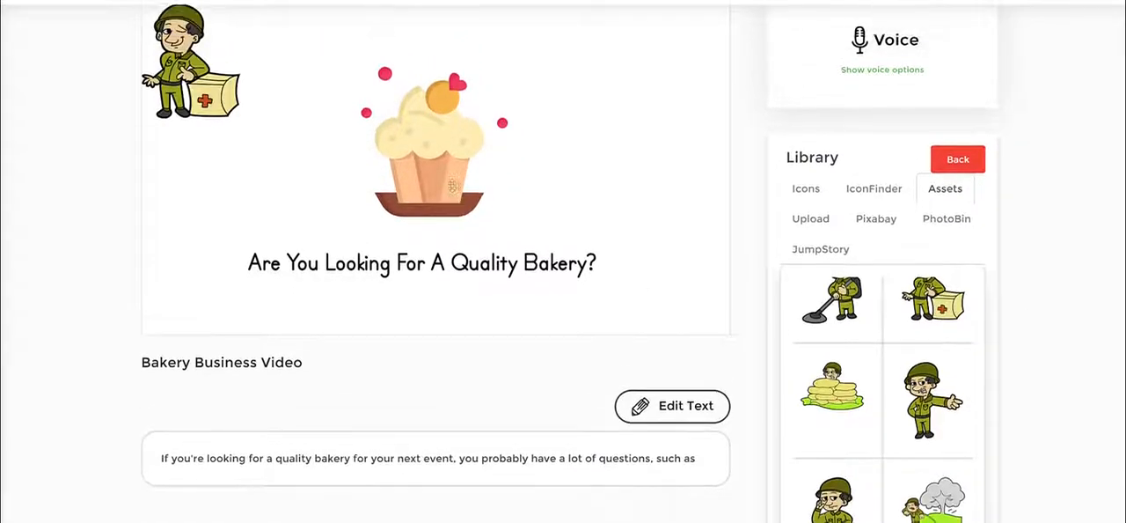
{"action": "left_click_drag", "start_coordinate": [165, 130], "coordinate": [228, 156]}
{"action": "left_click_drag", "start_coordinate": [308, 179], "coordinate": [383, 271]}
{"action": "left_click_drag", "start_coordinate": [511, 172], "coordinate": [613, 163]}
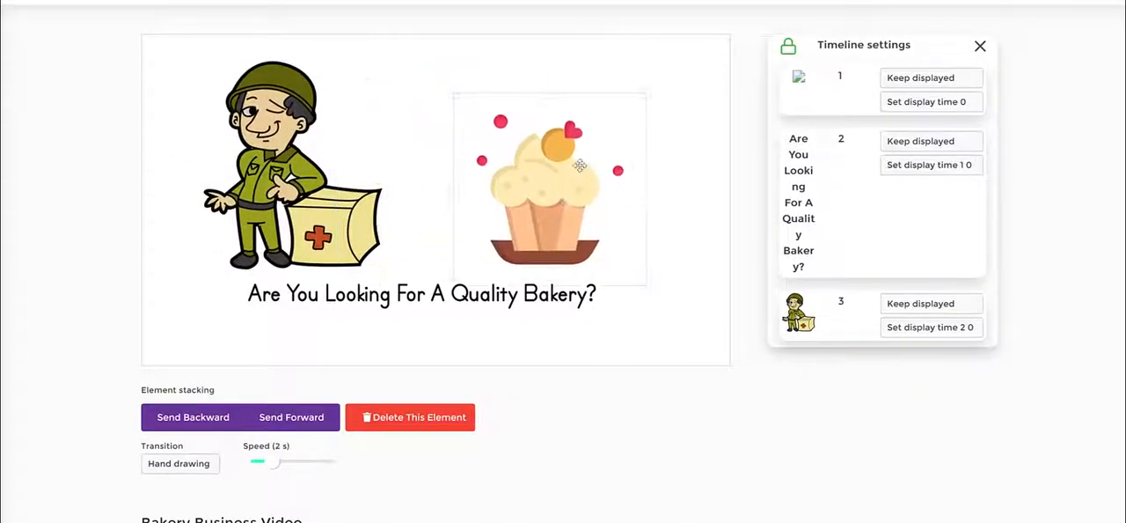
{"action": "left_click_drag", "start_coordinate": [258, 181], "coordinate": [454, 191]}
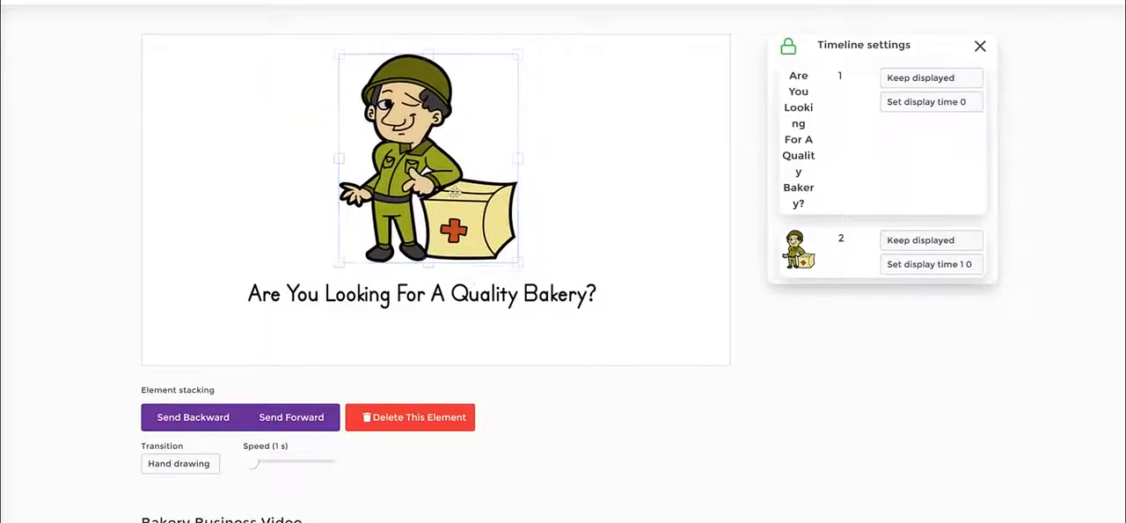
- Unlock the timeline and reorder it so the soldier is drawn before the heading
{"action": "left_click", "coordinate": [484, 302]}
{"action": "left_click", "coordinate": [523, 275]}
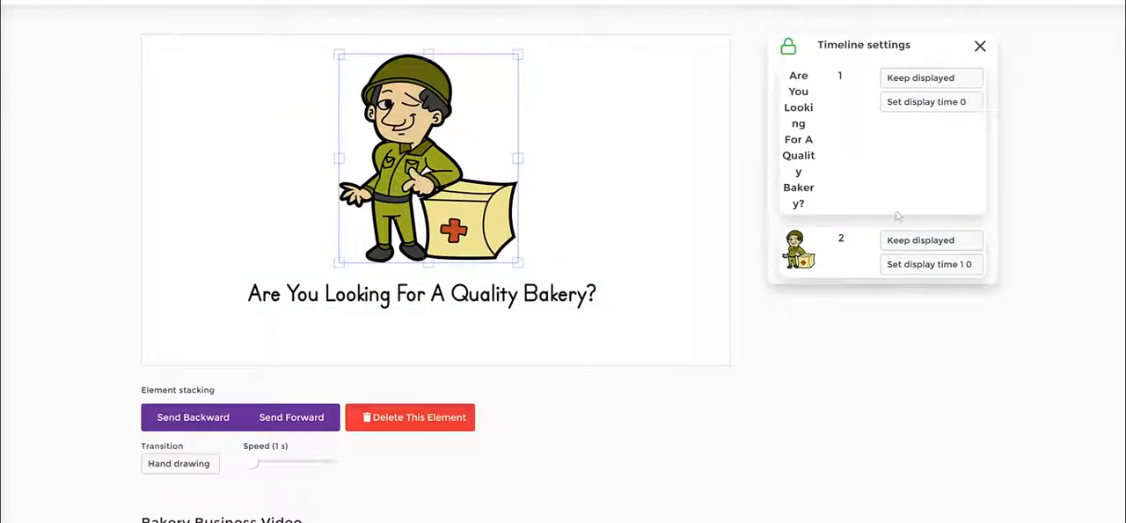
{"action": "left_click", "coordinate": [789, 46]}
{"action": "left_click", "coordinate": [443, 324]}
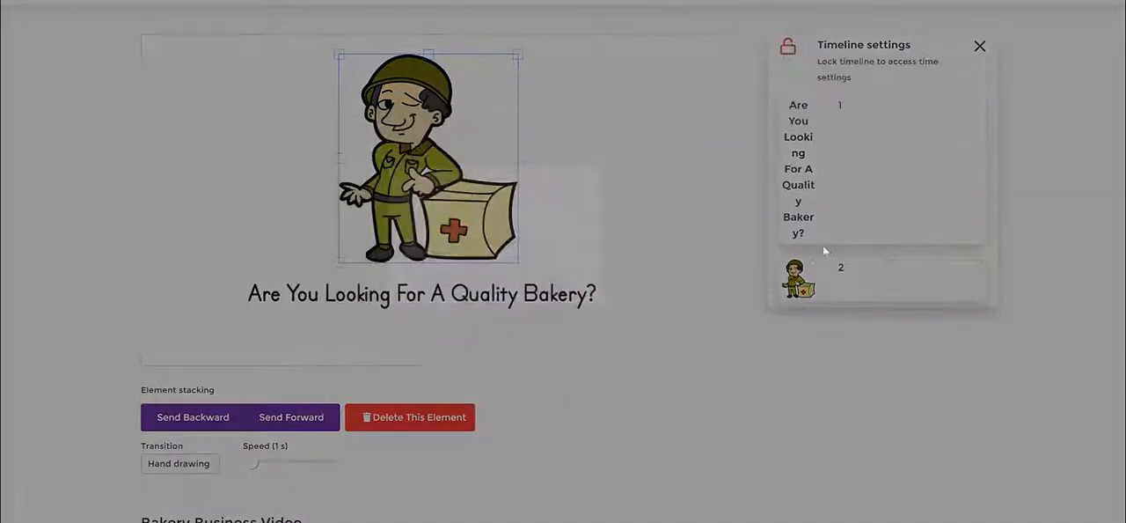
{"action": "left_click_drag", "start_coordinate": [822, 244], "coordinate": [831, 128]}
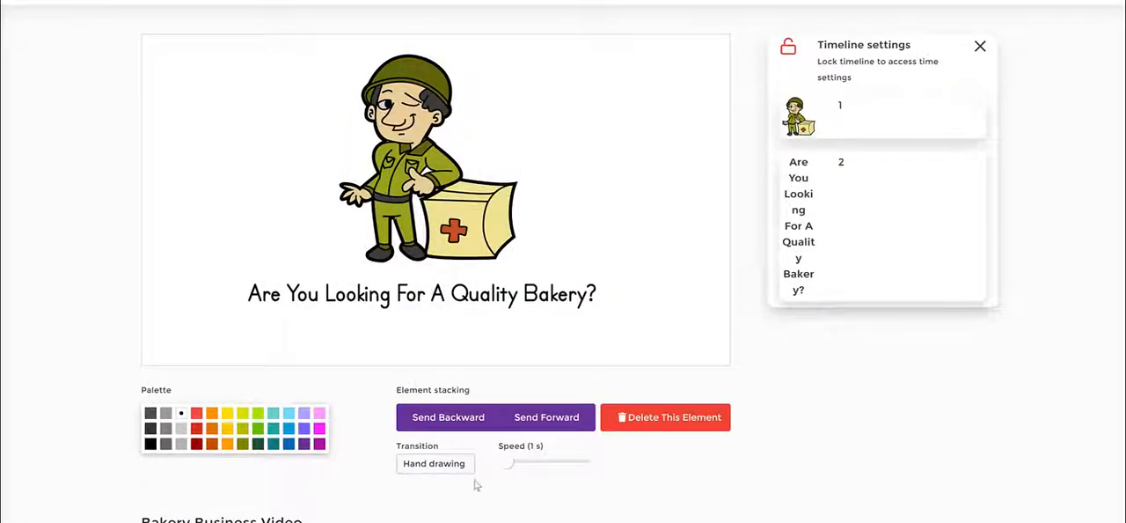
{"action": "left_click_drag", "start_coordinate": [515, 469], "coordinate": [525, 471]}
{"action": "left_click", "coordinate": [408, 164]}
{"action": "left_click", "coordinate": [576, 233]}
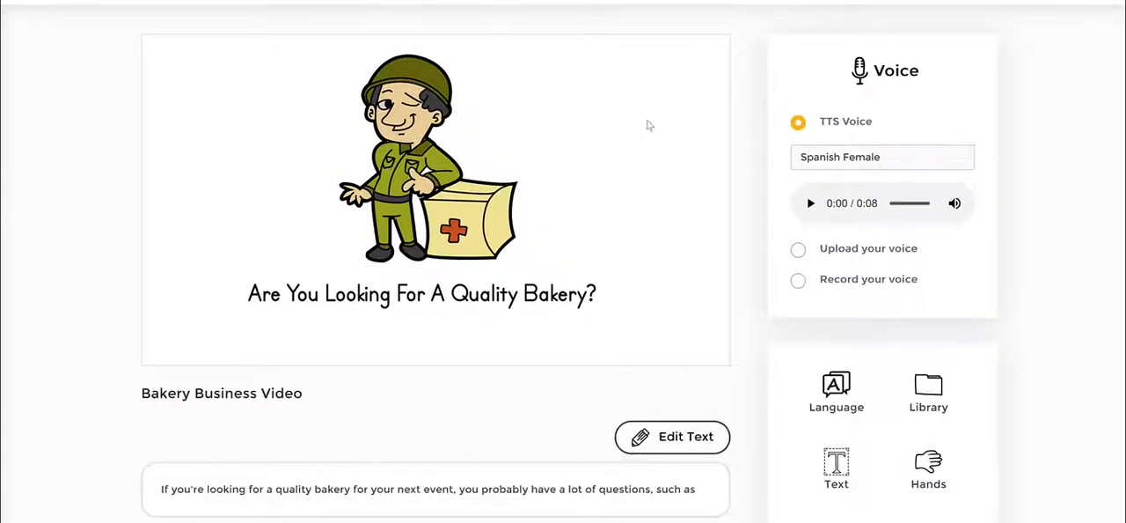
- Search Pixabay in the library for happy images and preview the woman jumping on the beach
{"action": "scroll", "coordinate": [757, 163], "scroll_direction": "up", "scroll_amount": 2}
{"action": "left_click", "coordinate": [788, 110]}
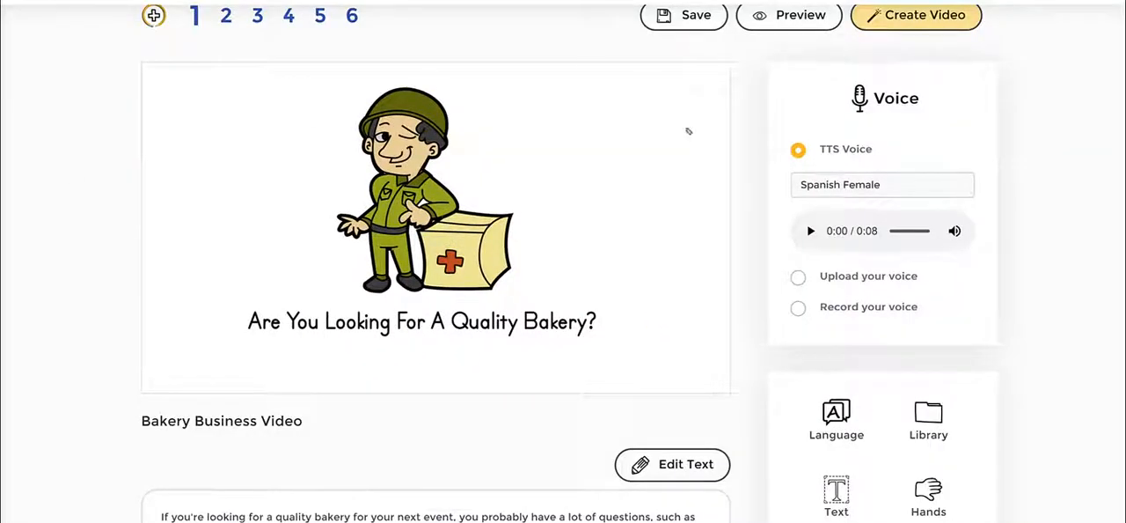
{"action": "mouse_move", "coordinate": [762, 118]}
{"action": "left_mouse_down"}
{"action": "mouse_move", "coordinate": [1023, 177]}
{"action": "mouse_move", "coordinate": [777, 137]}
{"action": "left_mouse_up"}
{"action": "left_click", "coordinate": [937, 426]}
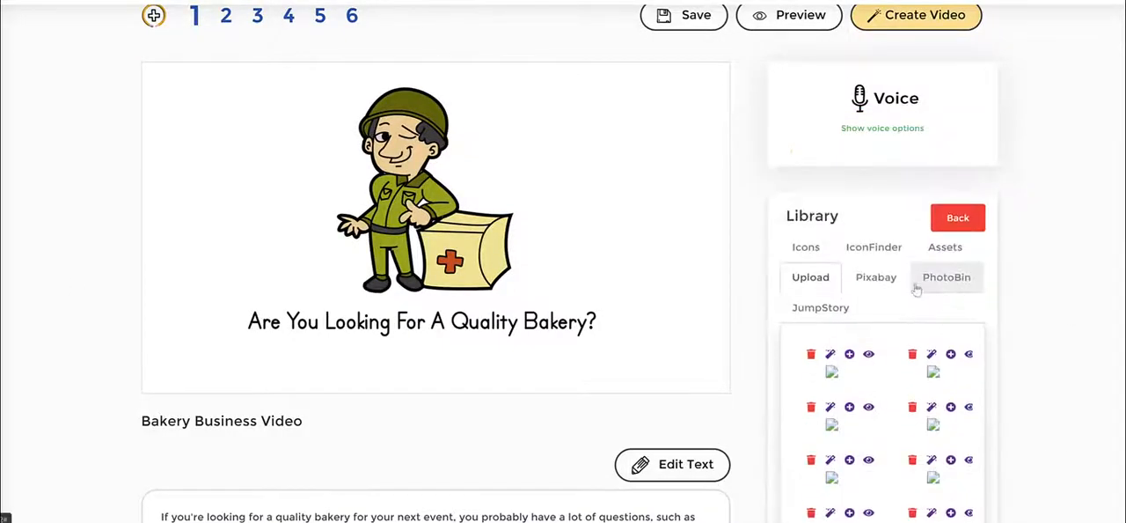
{"action": "left_click", "coordinate": [879, 278]}
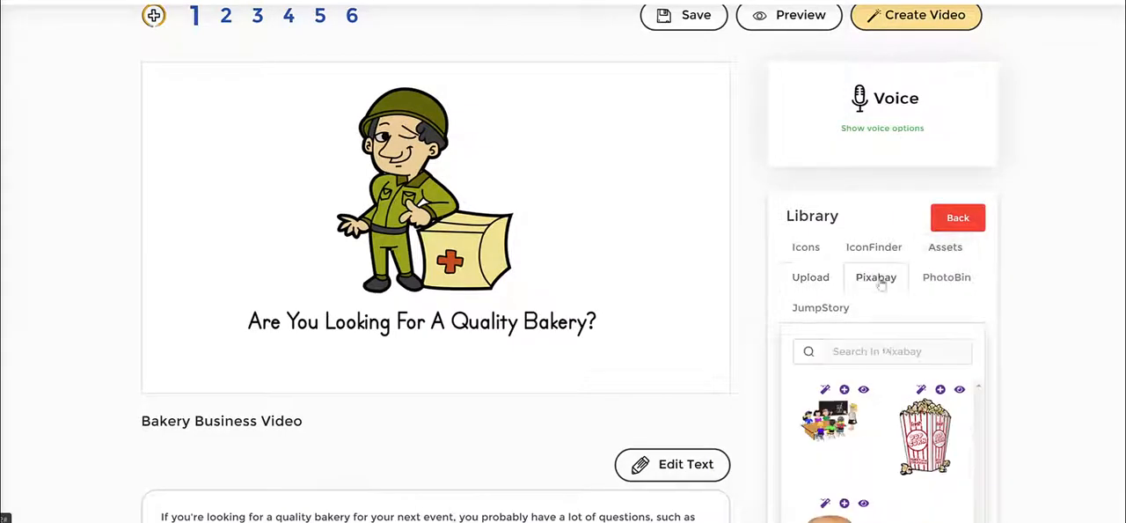
{"action": "left_click", "coordinate": [885, 351]}
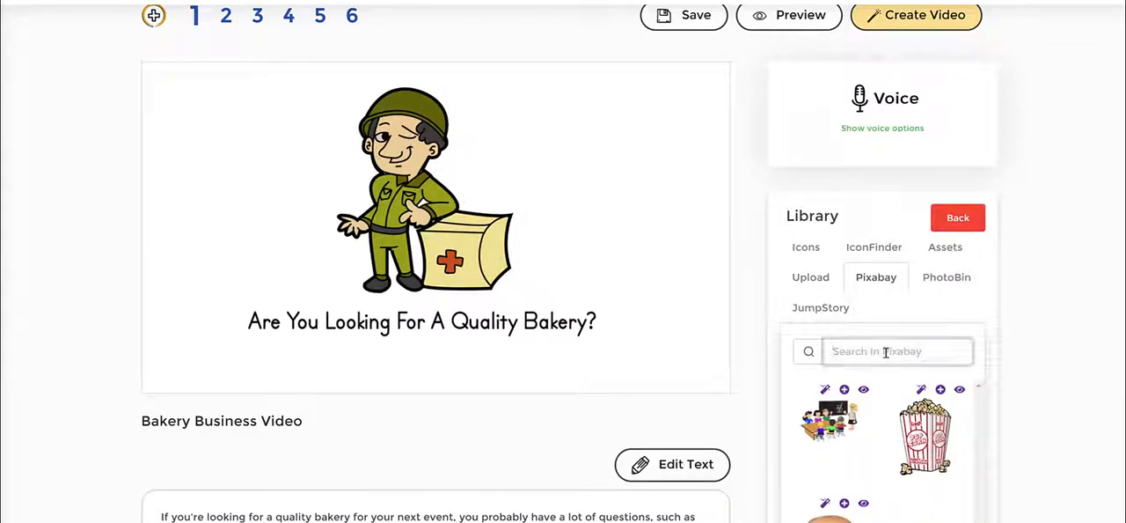
{"action": "type", "text": "happy"}
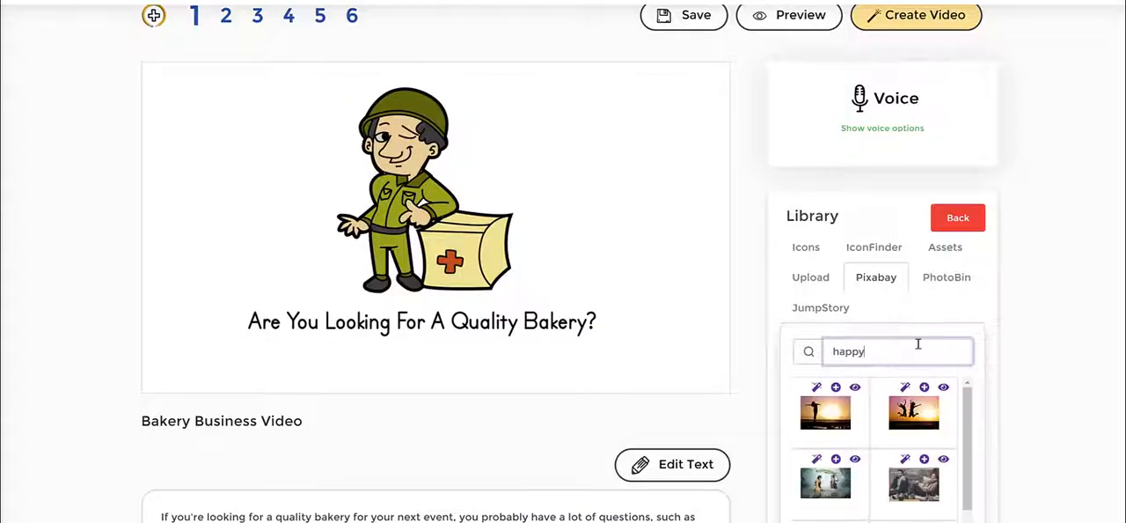
{"action": "scroll", "coordinate": [944, 466], "scroll_direction": "down", "scroll_amount": 3}
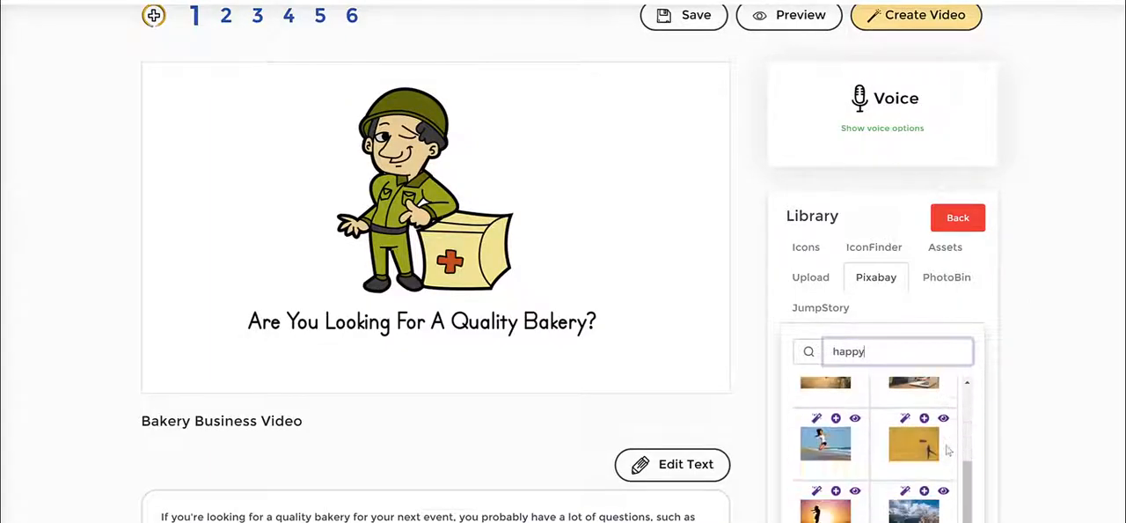
{"action": "left_click", "coordinate": [830, 445]}
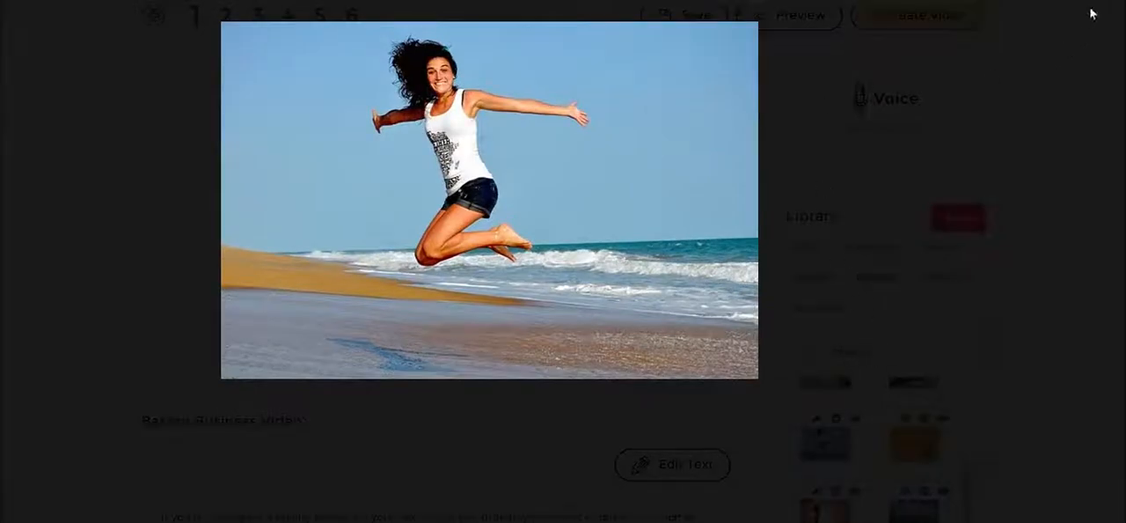
{"action": "left_click", "coordinate": [1091, 13]}
- Add the jumping woman beach photo to the scene and remove its background
{"action": "left_click", "coordinate": [836, 419]}
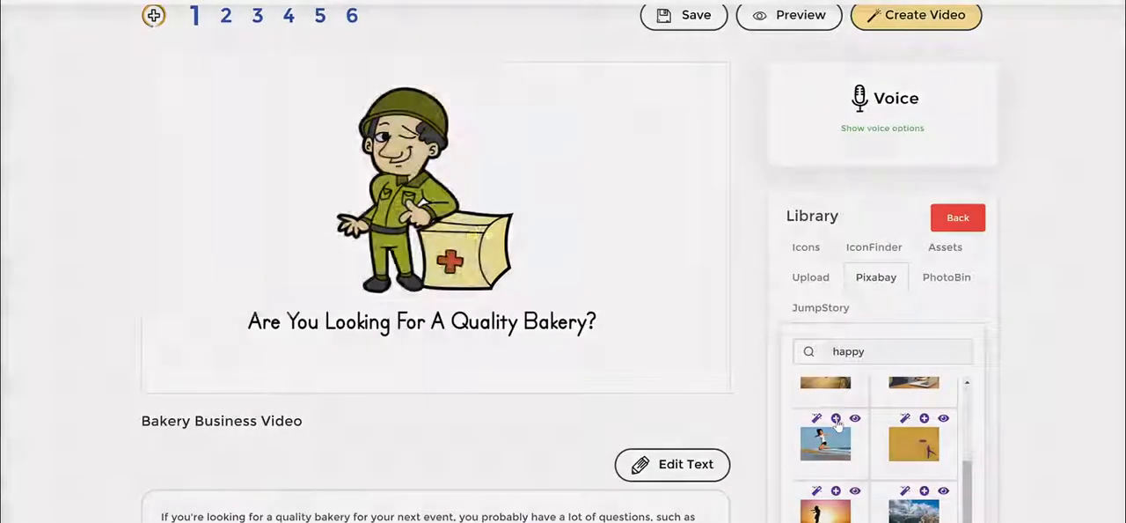
{"action": "left_click_drag", "start_coordinate": [386, 149], "coordinate": [428, 161]}
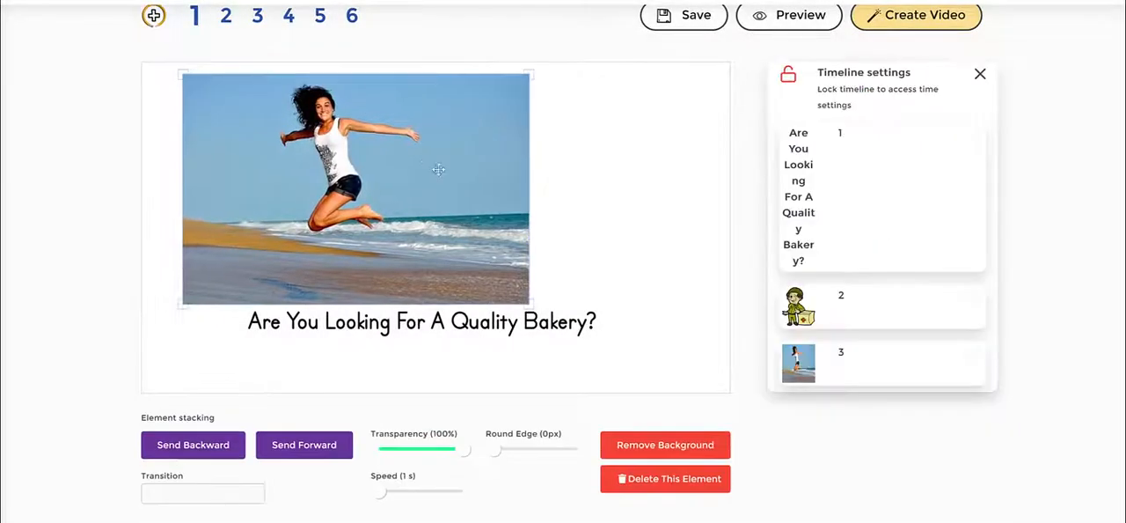
{"action": "left_click", "coordinate": [685, 449]}
- Move the cut-out woman to the right of the soldier
{"action": "left_click", "coordinate": [456, 324]}
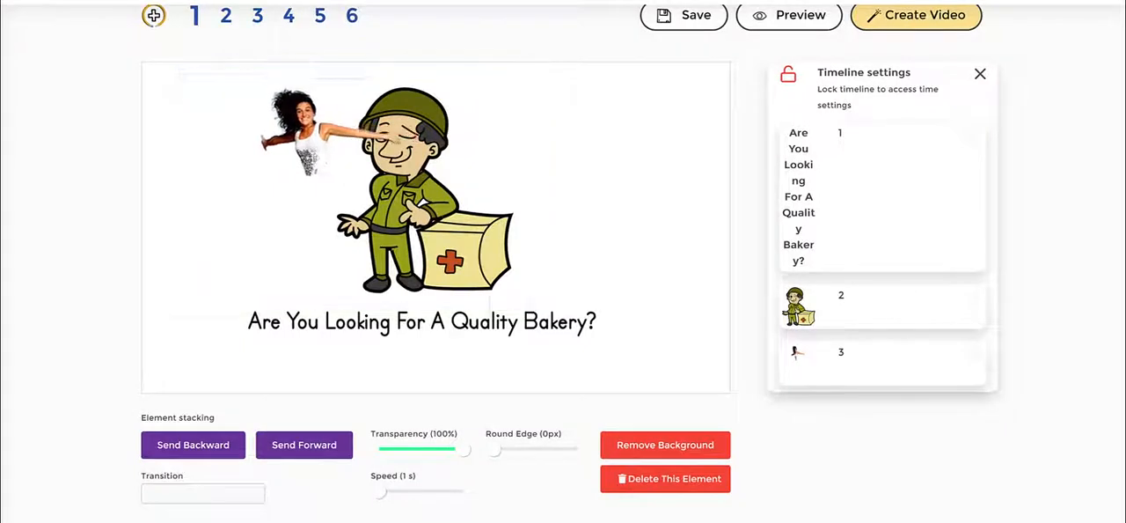
{"action": "left_click_drag", "start_coordinate": [348, 159], "coordinate": [606, 232]}
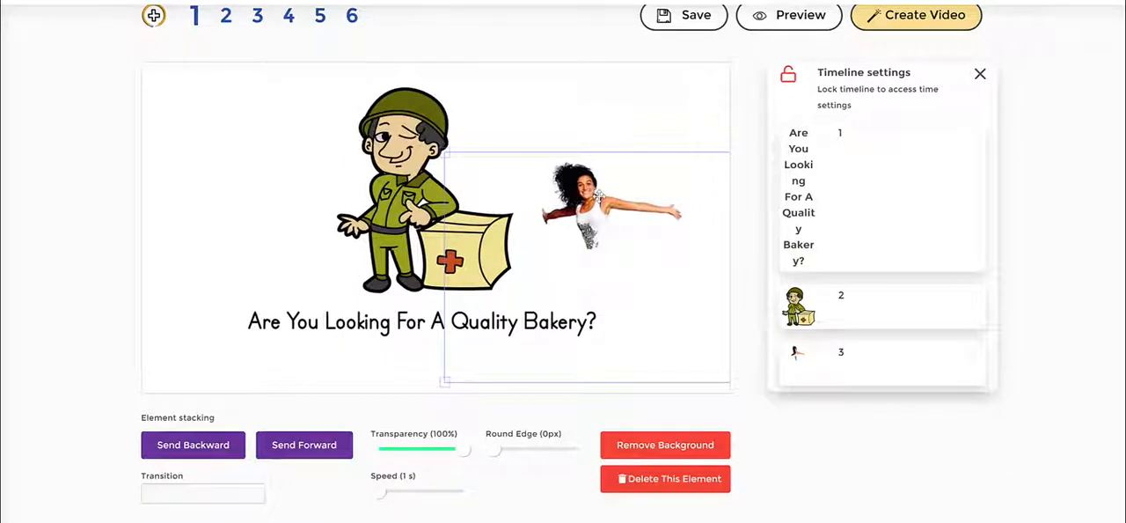
- Delete the jumping woman cut-out from the scene
{"action": "left_click", "coordinate": [162, 497]}
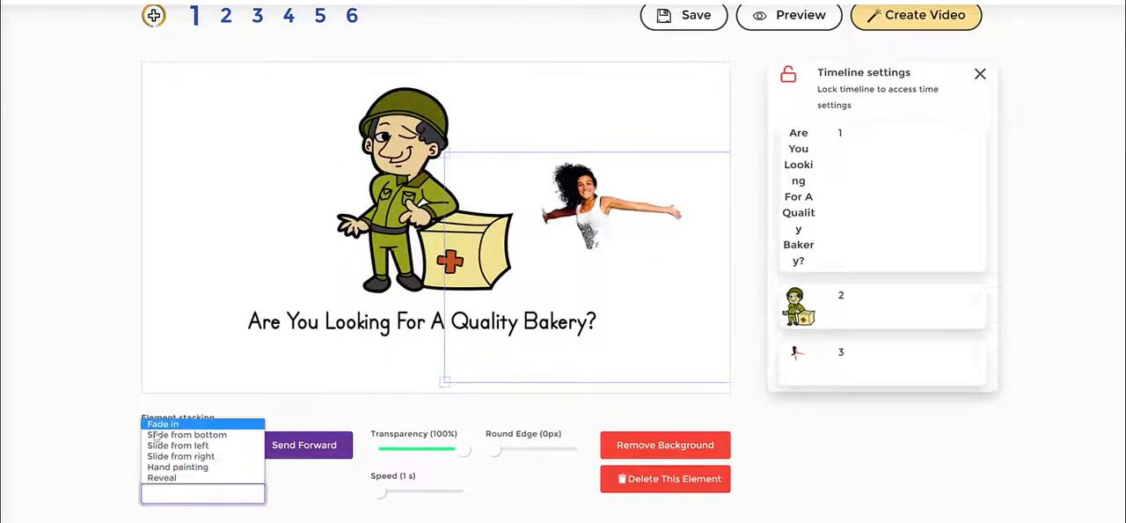
{"action": "left_click", "coordinate": [549, 187]}
{"action": "left_click_drag", "start_coordinate": [585, 208], "coordinate": [581, 203]}
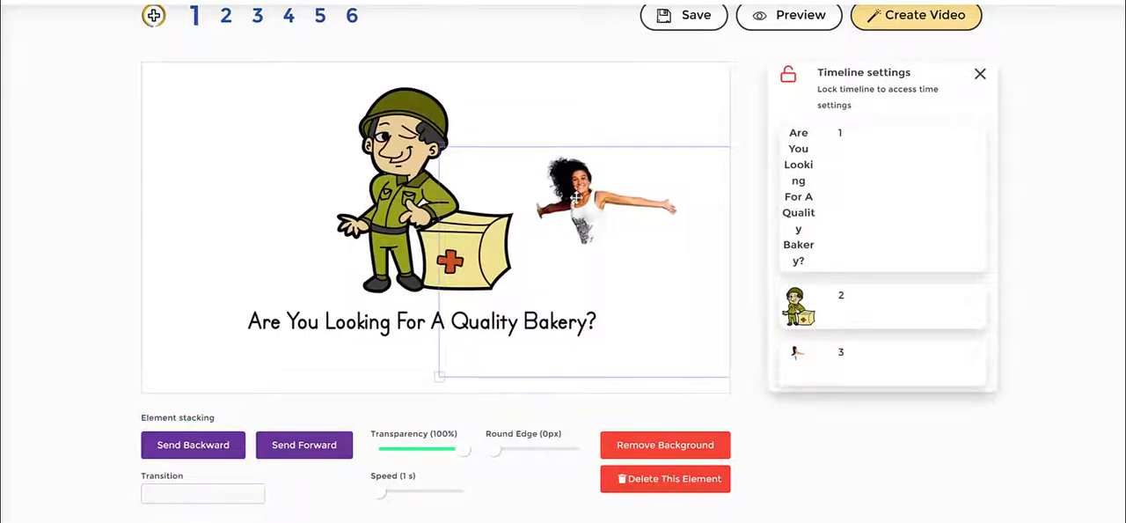
{"action": "left_click", "coordinate": [658, 480]}
- Open the Pixabay happy results in the library and preview the couple-on-bicycle photo
{"action": "left_click", "coordinate": [928, 413]}
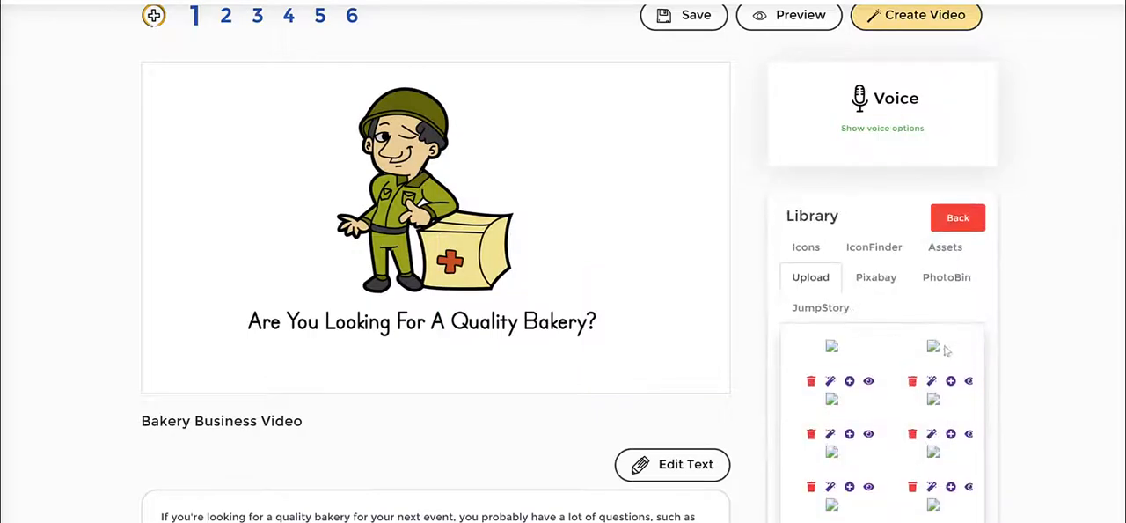
{"action": "left_click", "coordinate": [878, 278]}
{"action": "scroll", "coordinate": [933, 396], "scroll_direction": "down", "scroll_amount": 5}
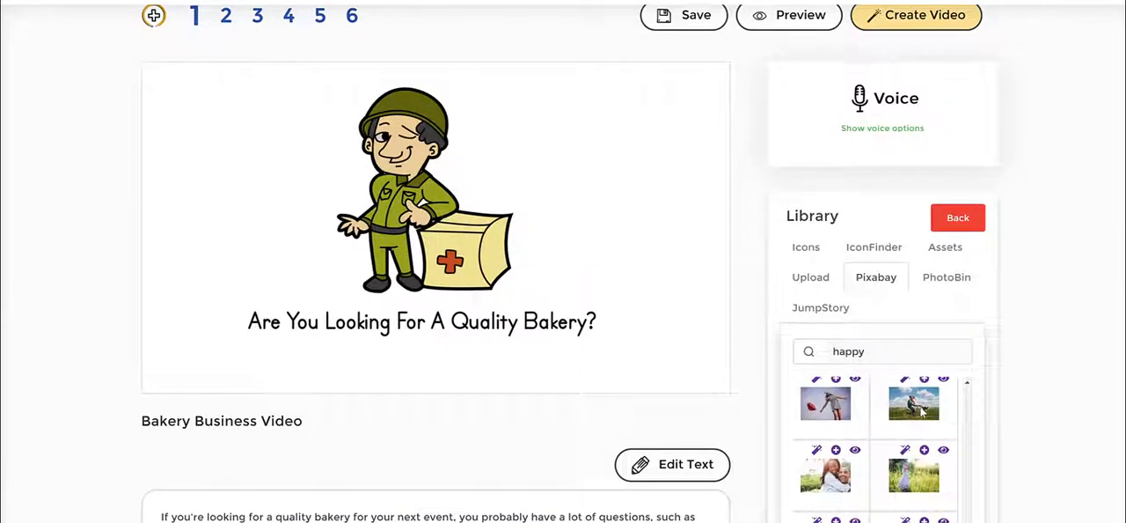
{"action": "left_click", "coordinate": [915, 407]}
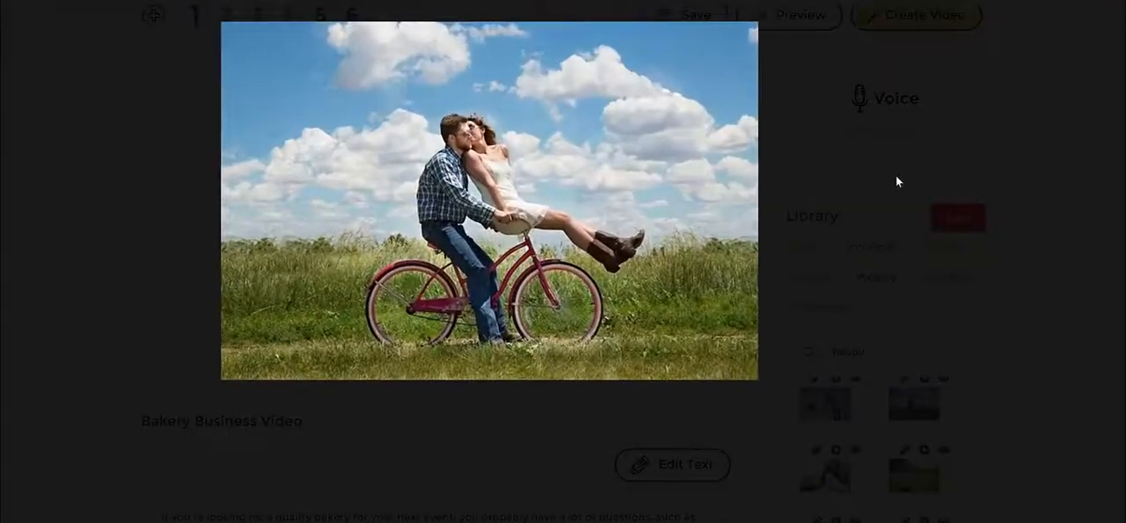
{"action": "left_click", "coordinate": [753, 34]}
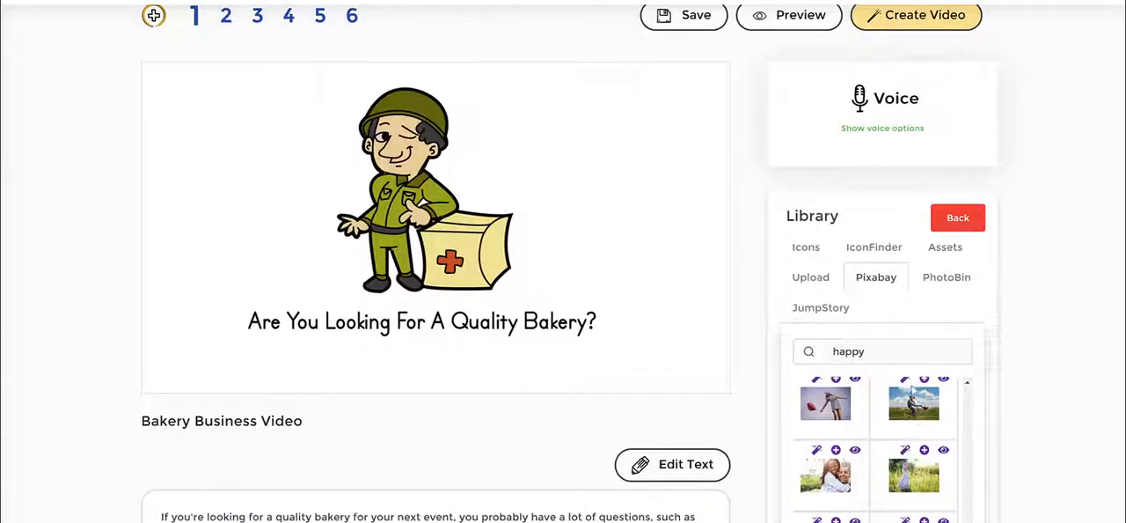
- Apply the colour painted effect to the couple-on-bicycle photo and add it to the scene
{"action": "scroll", "coordinate": [906, 444], "scroll_direction": "up", "scroll_amount": 1}
{"action": "left_click", "coordinate": [906, 440]}
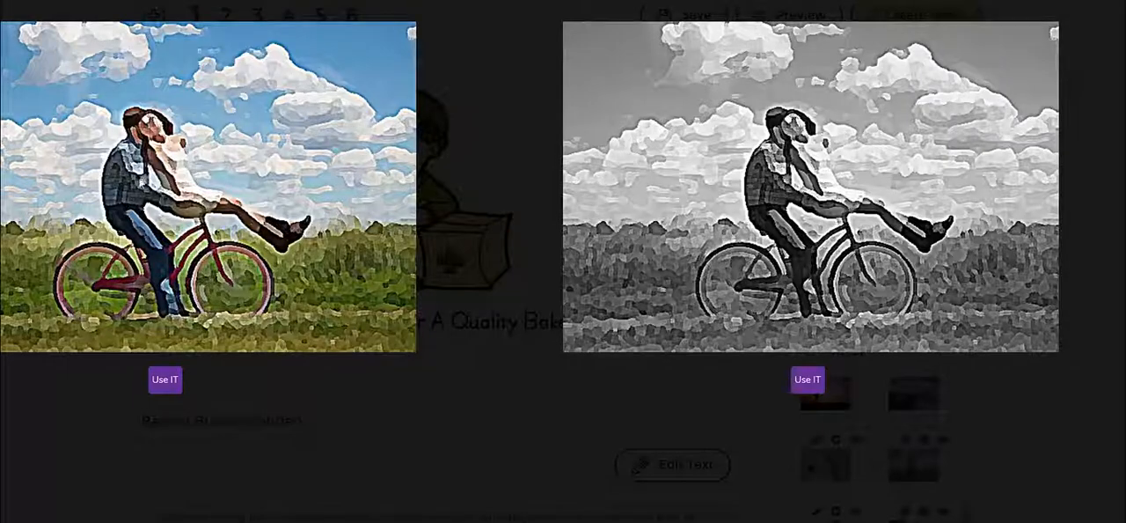
{"action": "left_click", "coordinate": [165, 381]}
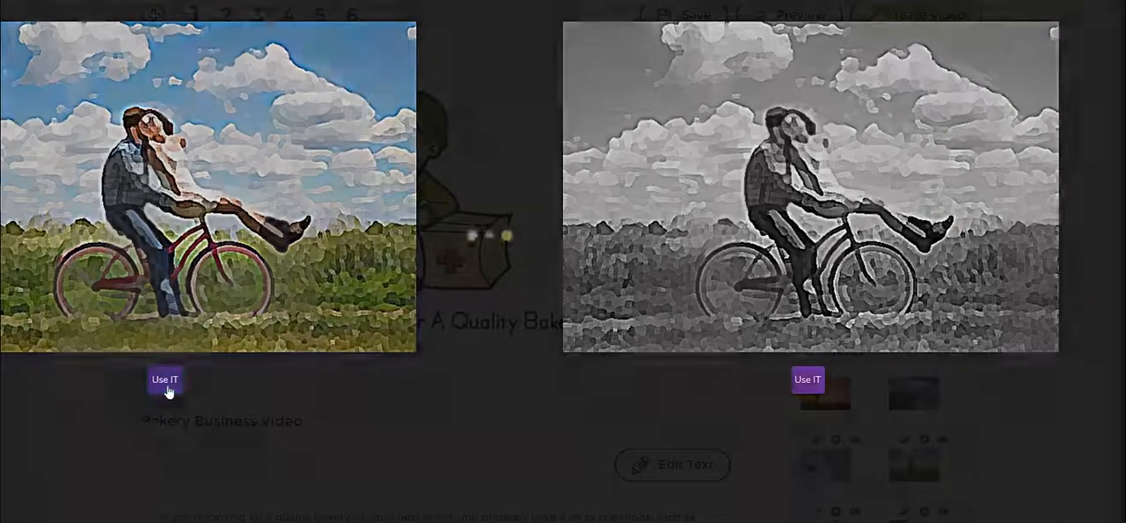
- Remove the background of the couple-on-bicycle image
{"action": "left_click", "coordinate": [389, 190]}
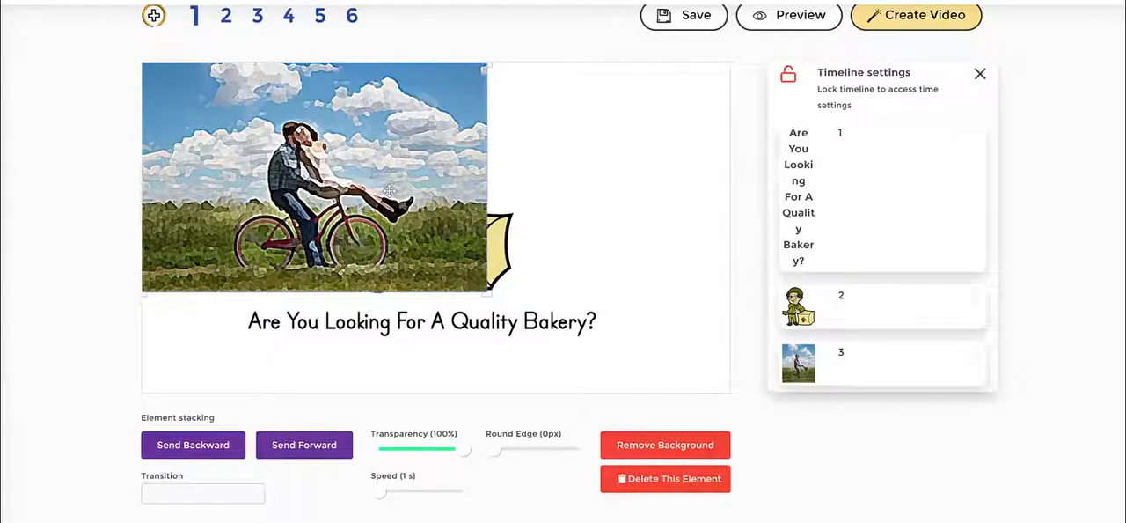
{"action": "left_click", "coordinate": [662, 444]}
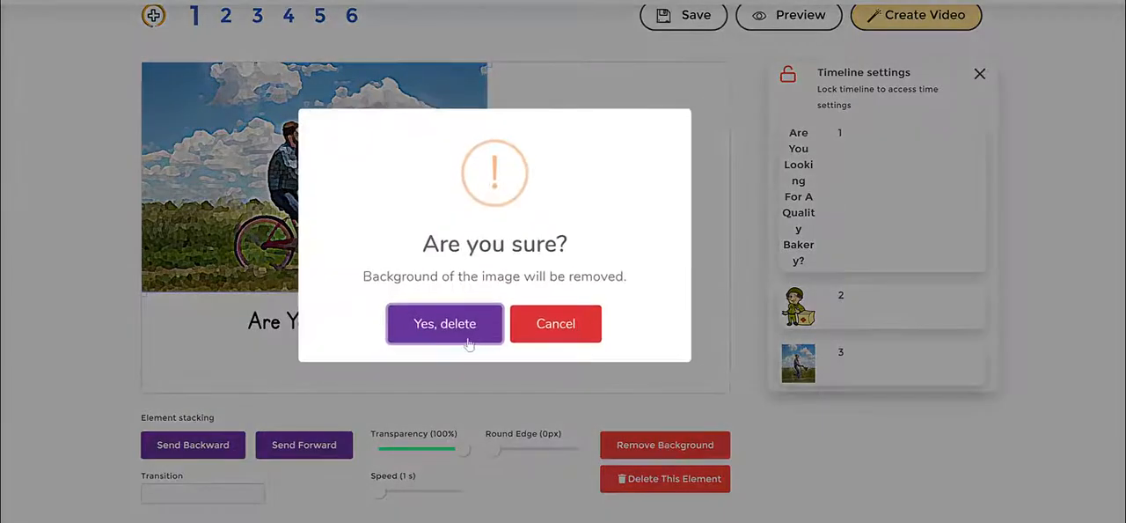
{"action": "left_click", "coordinate": [453, 328]}
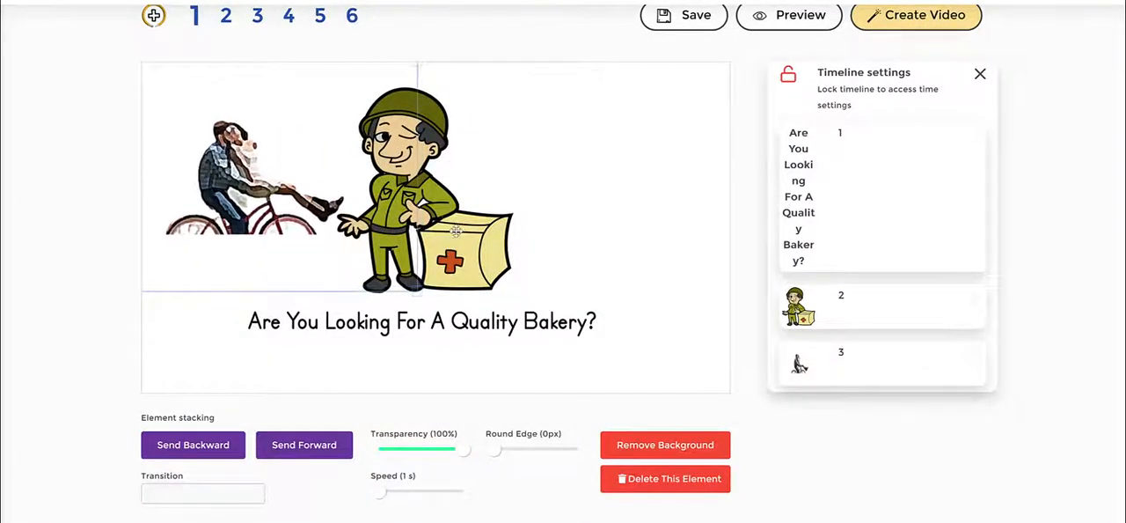
- Move the soldier to the right and set the couple image's transition to Slide from left
{"action": "left_click_drag", "start_coordinate": [457, 232], "coordinate": [625, 231]}
{"action": "left_click", "coordinate": [336, 204]}
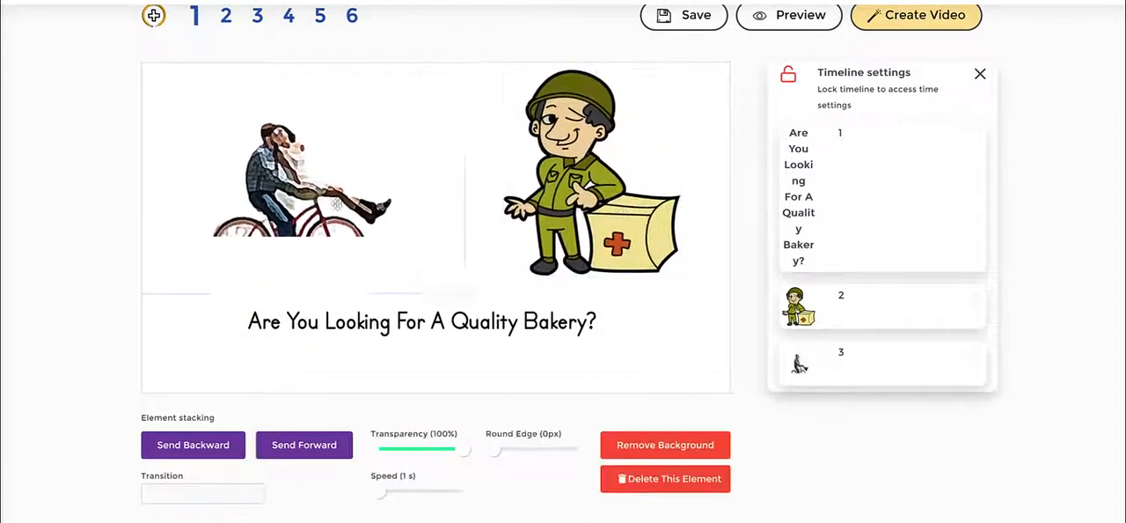
{"action": "left_click", "coordinate": [211, 494]}
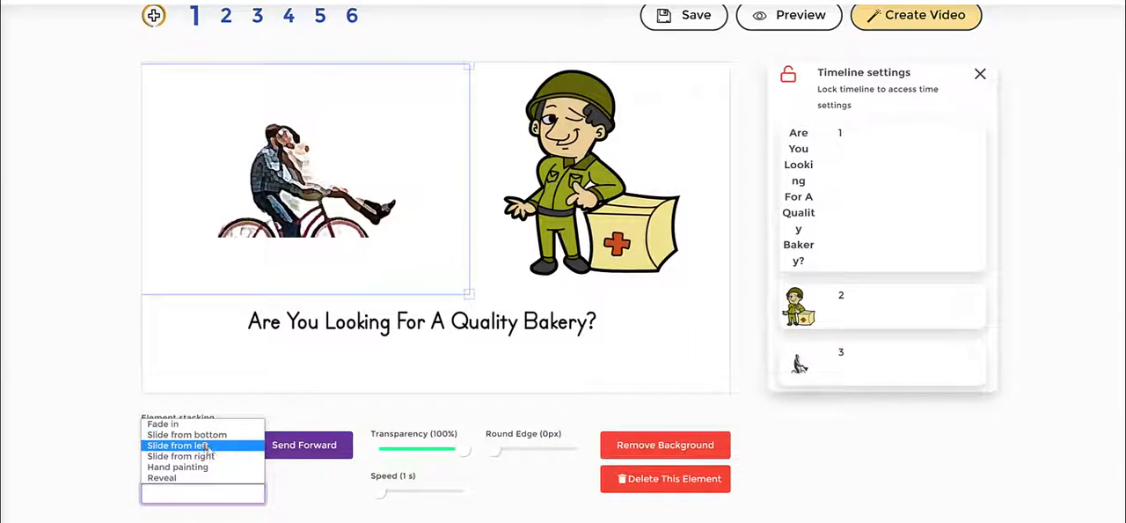
{"action": "left_click", "coordinate": [209, 448]}
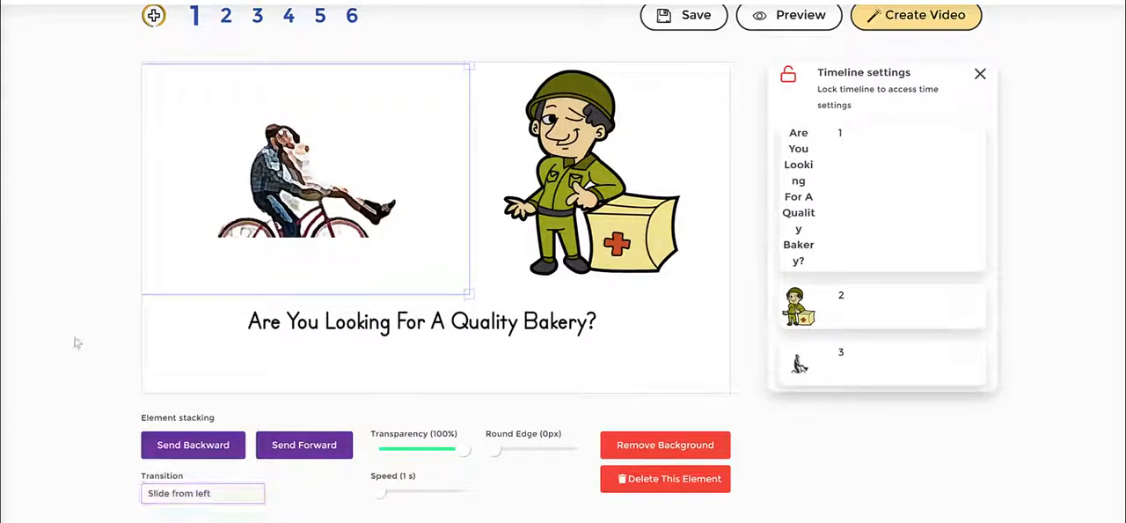
- Move the couple image to the first position in the timeline
{"action": "left_click_drag", "start_coordinate": [803, 348], "coordinate": [819, 138]}
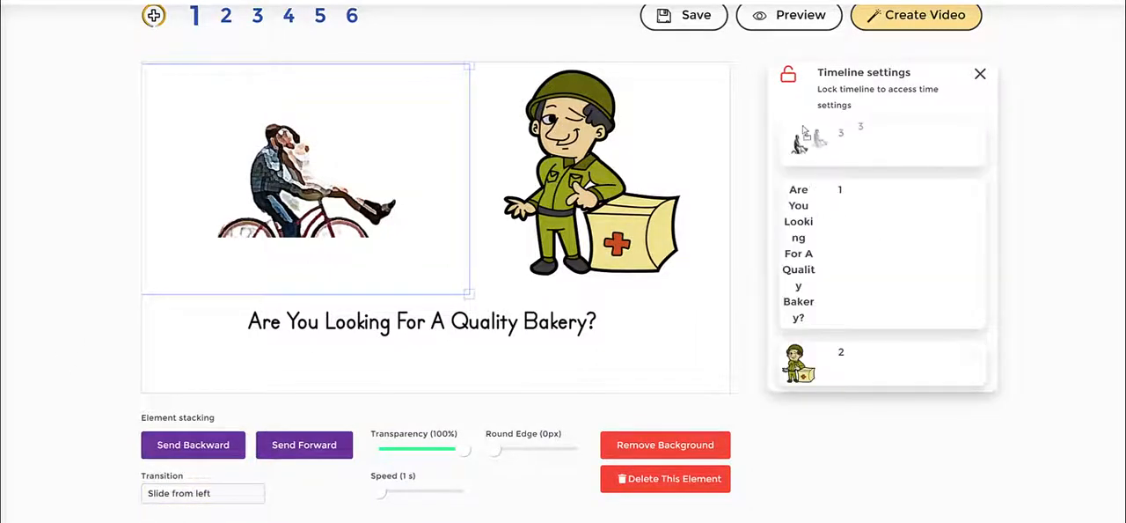
{"action": "left_click", "coordinate": [608, 355]}
{"action": "left_click", "coordinate": [326, 260]}
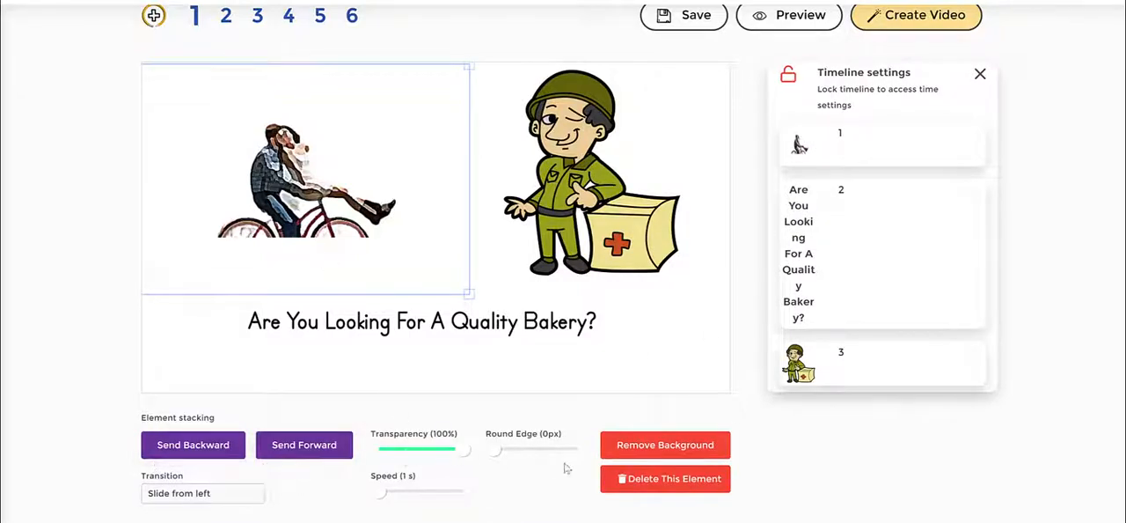
- Delete the soldier from the scene and nudge the couple image toward the centre
{"action": "left_click", "coordinate": [579, 222]}
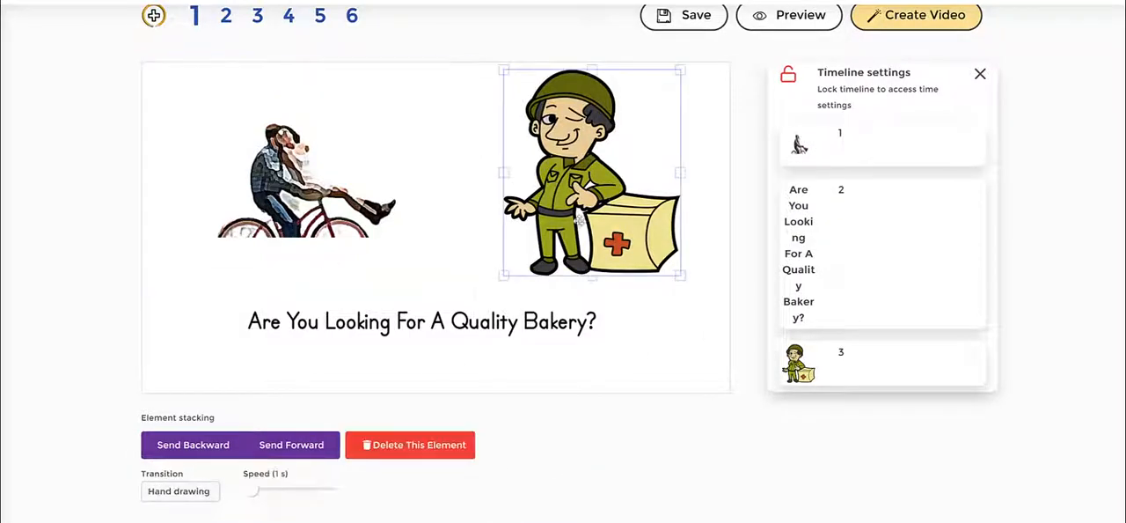
{"action": "left_click", "coordinate": [421, 445]}
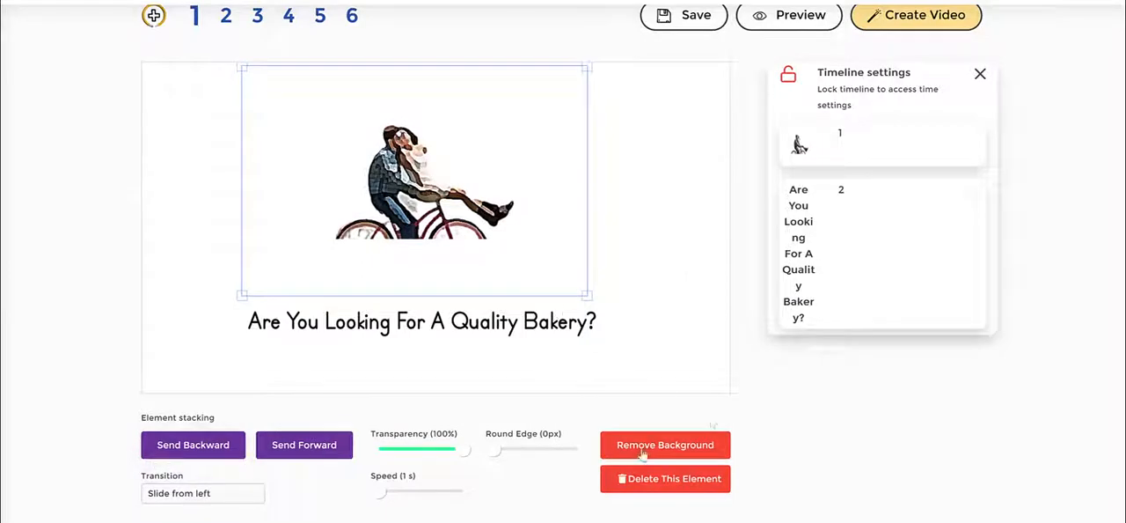
{"action": "left_click_drag", "start_coordinate": [420, 222], "coordinate": [407, 226]}
{"action": "left_click", "coordinate": [686, 171]}
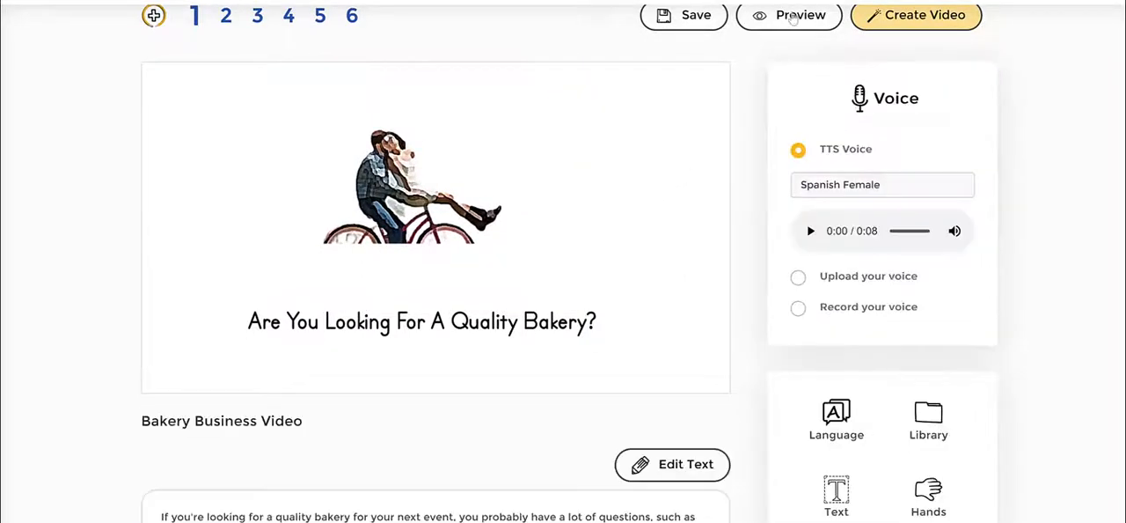
- Preview the first slide
{"action": "left_click", "coordinate": [795, 16]}
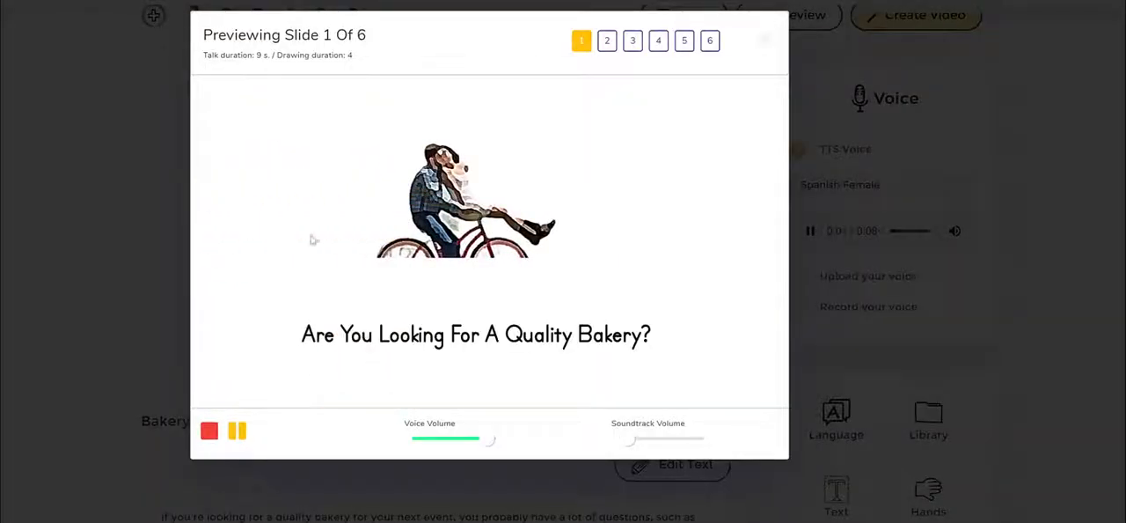
{"action": "left_click", "coordinate": [112, 237]}
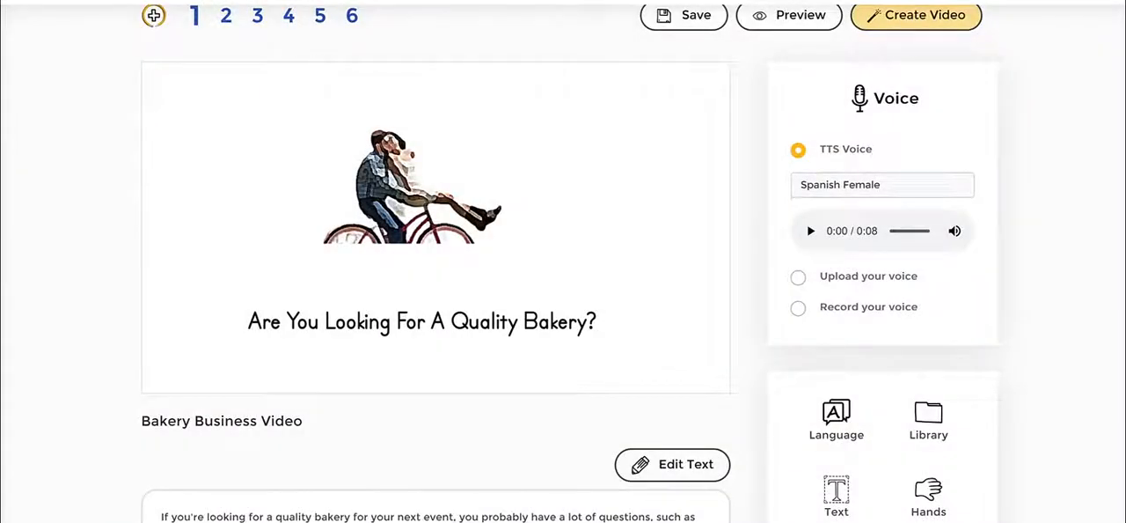
{"action": "left_click", "coordinate": [422, 176]}
{"action": "left_click", "coordinate": [607, 213]}
- Search the JumpStory library for bake
{"action": "left_click", "coordinate": [921, 429]}
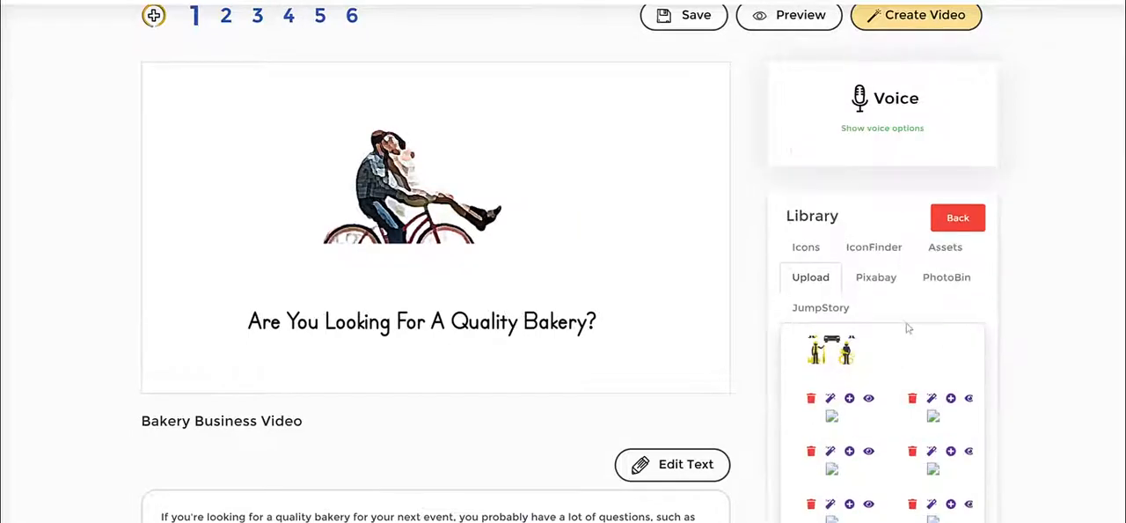
{"action": "left_click", "coordinate": [940, 282]}
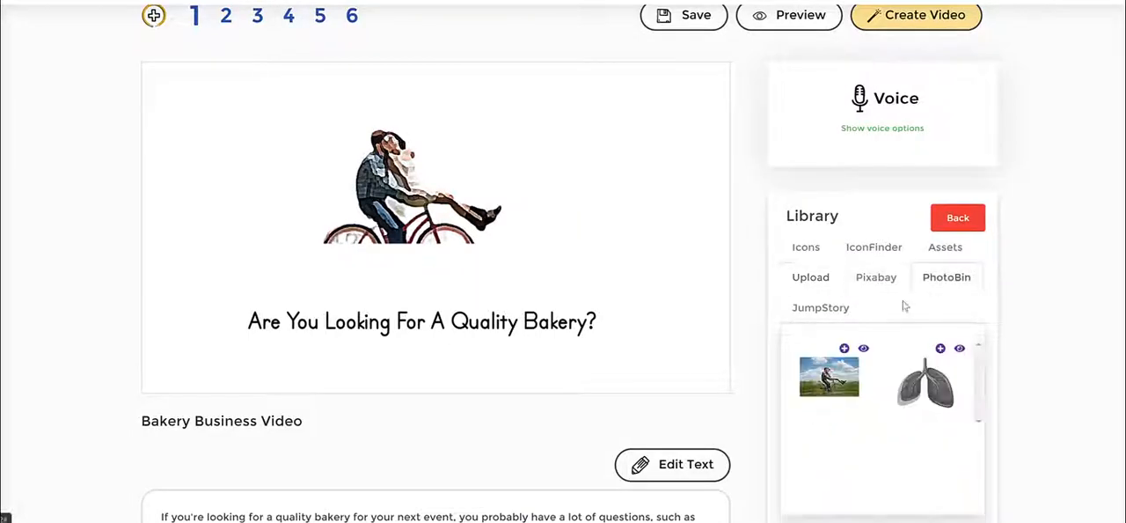
{"action": "left_click", "coordinate": [831, 310]}
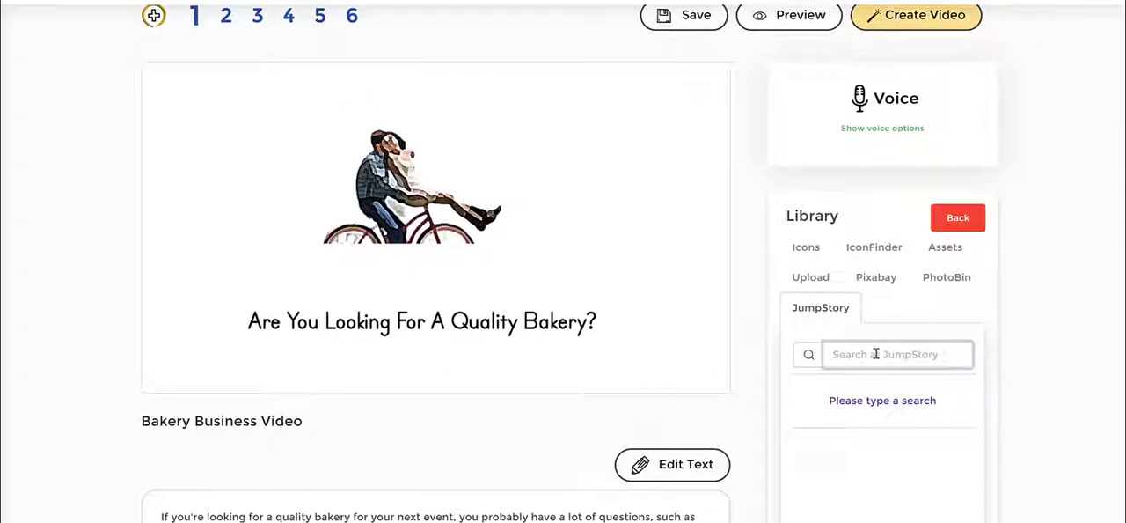
{"action": "type", "text": "bake"}
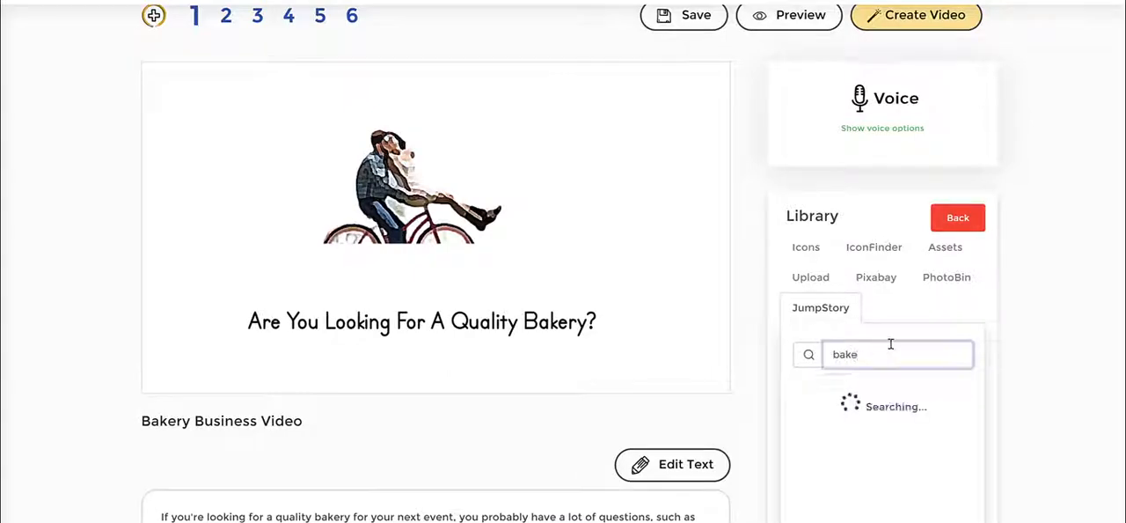
{"action": "scroll", "coordinate": [981, 407], "scroll_direction": "down", "scroll_amount": 1}
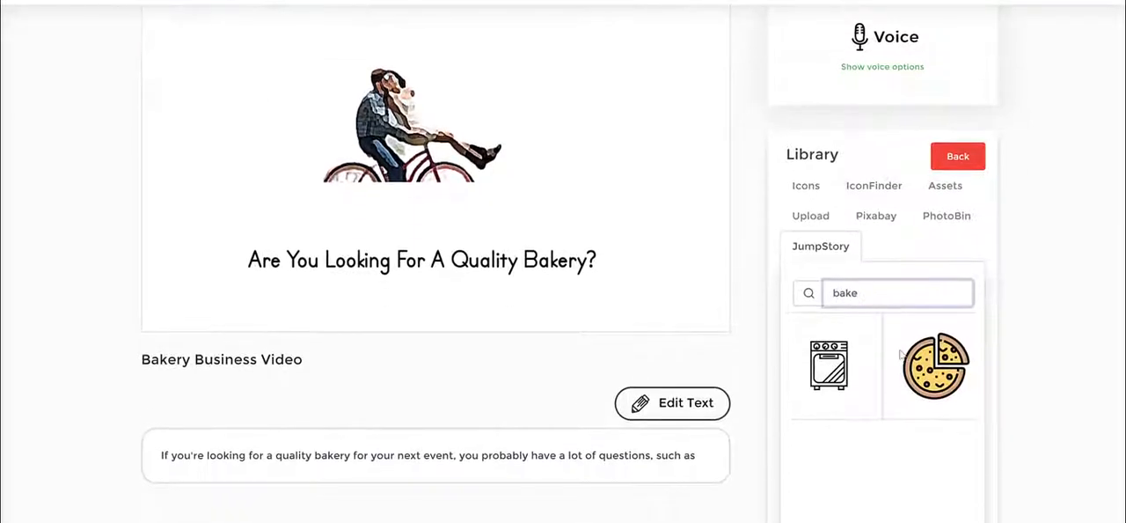
- Change the JumpStory search to business and browse the results
{"action": "left_click_drag", "start_coordinate": [890, 293], "coordinate": [737, 297]}
{"action": "key", "text": "BackSpace"}
{"action": "type", "text": "business"}
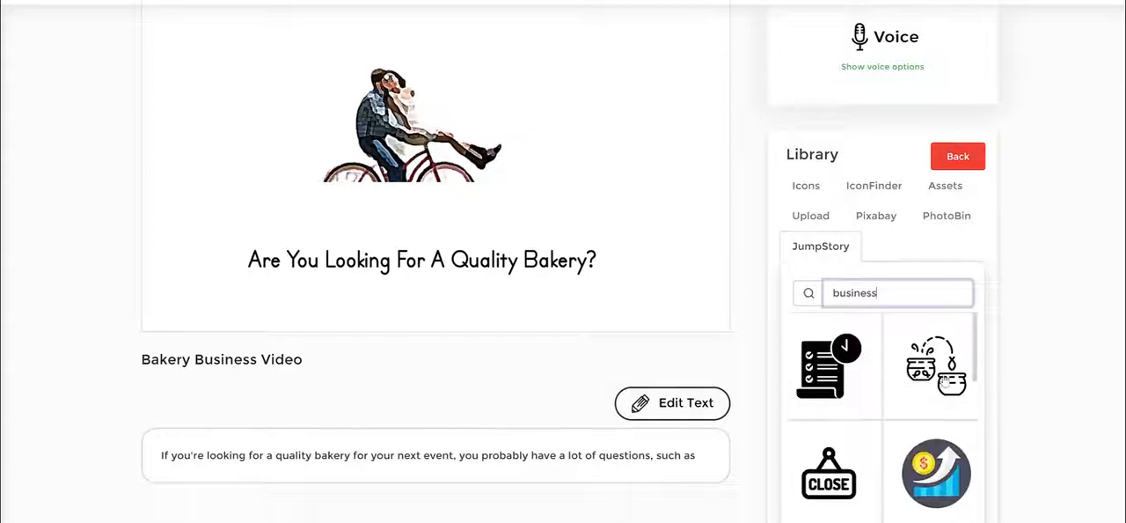
{"action": "scroll", "coordinate": [944, 380], "scroll_direction": "down", "scroll_amount": 3}
{"action": "scroll", "coordinate": [944, 380], "scroll_direction": "down", "scroll_amount": 3}
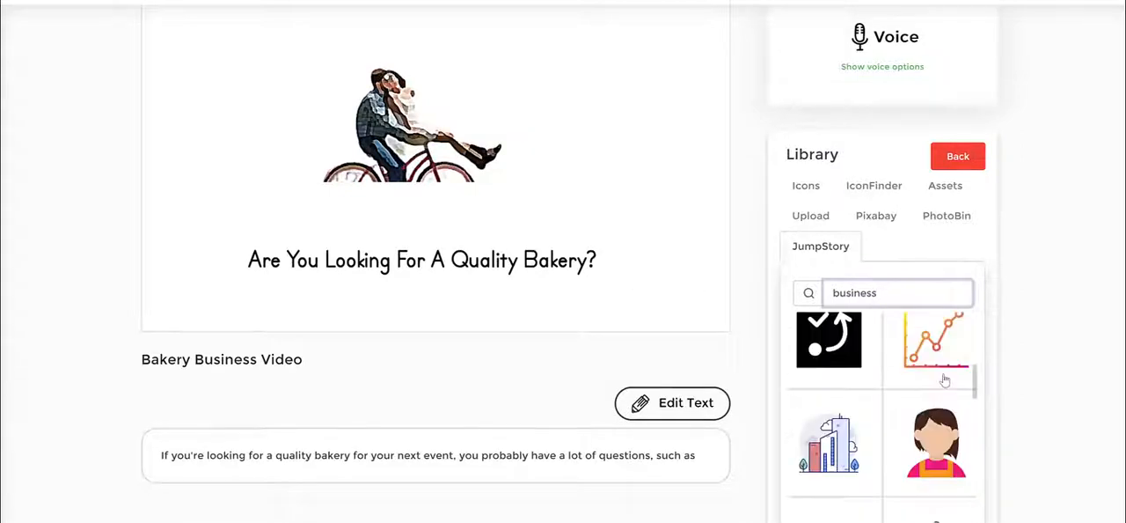
{"action": "scroll", "coordinate": [944, 380], "scroll_direction": "down", "scroll_amount": 2}
{"action": "scroll", "coordinate": [945, 379], "scroll_direction": "up", "scroll_amount": 2}
{"action": "scroll", "coordinate": [946, 380], "scroll_direction": "down", "scroll_amount": 2}
{"action": "scroll", "coordinate": [946, 379], "scroll_direction": "up", "scroll_amount": 2}
- Add the woman-in-apron and the parcel box icons from the business results to the scene
{"action": "left_click", "coordinate": [943, 444]}
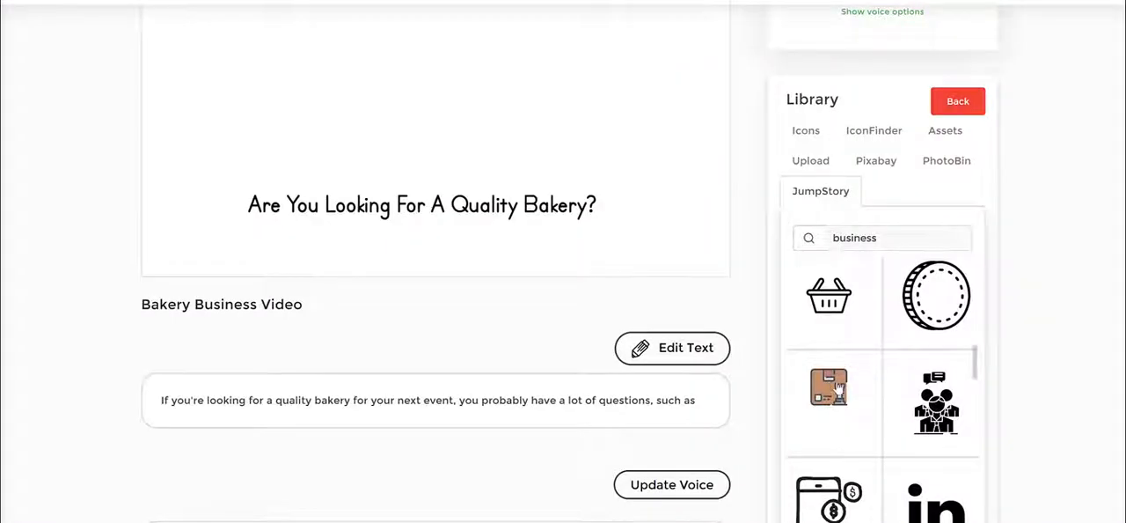
{"action": "left_click", "coordinate": [838, 387]}
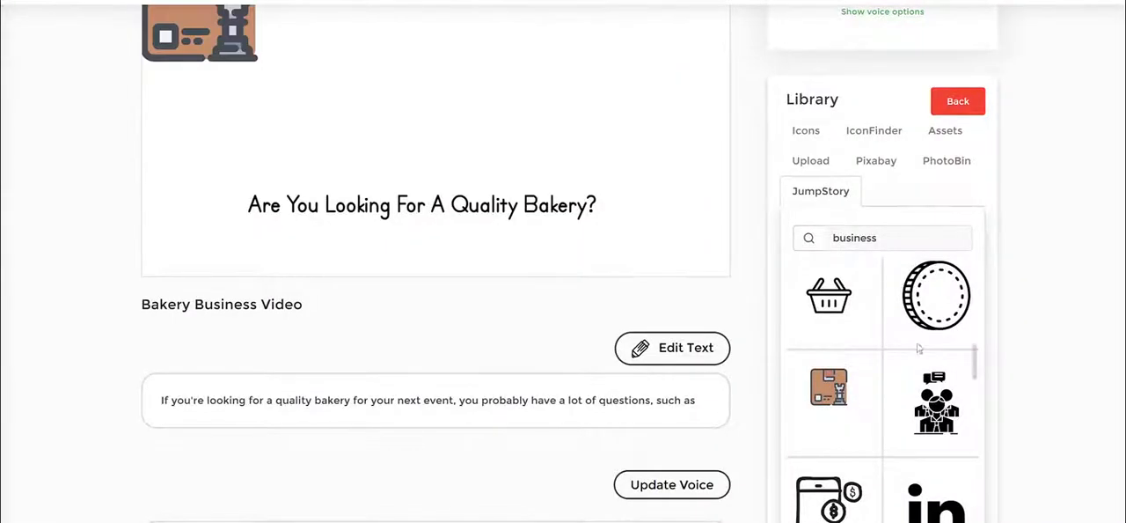
- Arrange the box icon on the left and the woman icon on the right above the heading
{"action": "scroll", "coordinate": [923, 369], "scroll_direction": "up", "scroll_amount": 10}
{"action": "scroll", "coordinate": [944, 317], "scroll_direction": "down", "scroll_amount": 5}
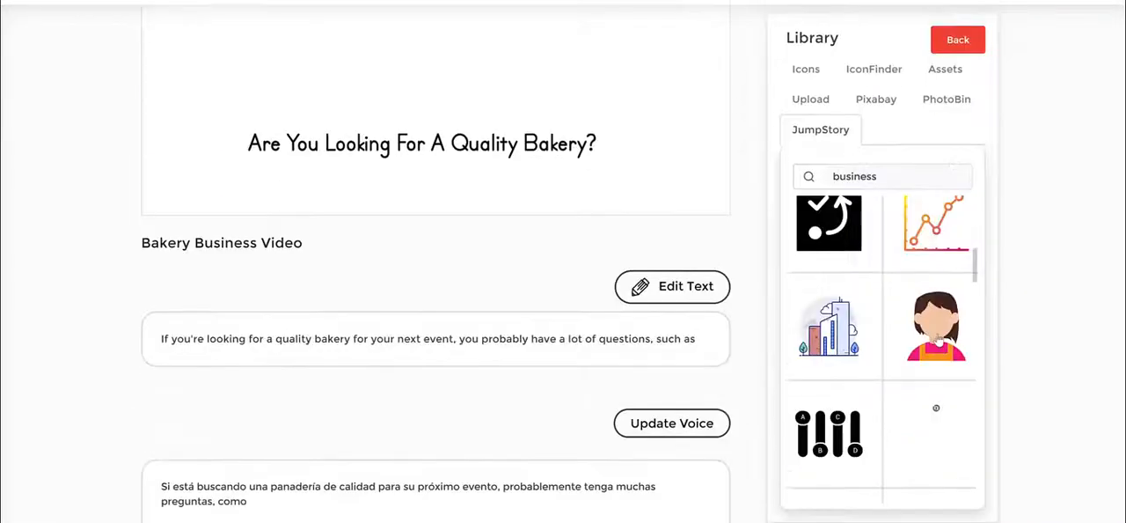
{"action": "scroll", "coordinate": [519, 166], "scroll_direction": "up", "scroll_amount": 4}
{"action": "left_click_drag", "start_coordinate": [224, 190], "coordinate": [559, 208]}
{"action": "left_click_drag", "start_coordinate": [163, 182], "coordinate": [260, 217]}
{"action": "left_click_drag", "start_coordinate": [556, 220], "coordinate": [581, 231]}
{"action": "left_click_drag", "start_coordinate": [621, 268], "coordinate": [692, 315]}
{"action": "left_click_drag", "start_coordinate": [603, 266], "coordinate": [567, 266]}
{"action": "left_click", "coordinate": [311, 279]}
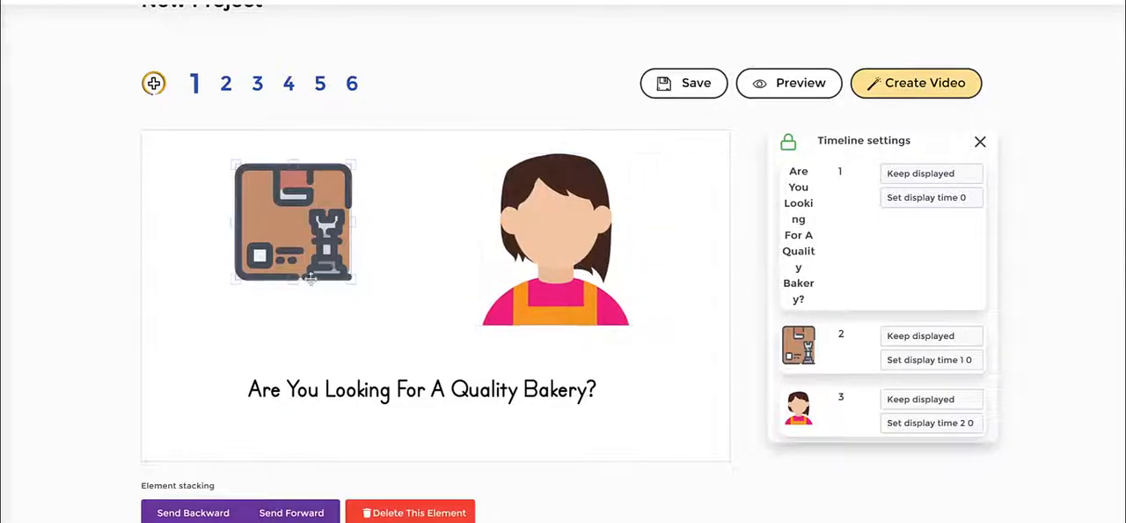
- Enlarge the box icon
{"action": "left_click_drag", "start_coordinate": [353, 283], "coordinate": [399, 327]}
{"action": "left_click_drag", "start_coordinate": [369, 269], "coordinate": [361, 267]}
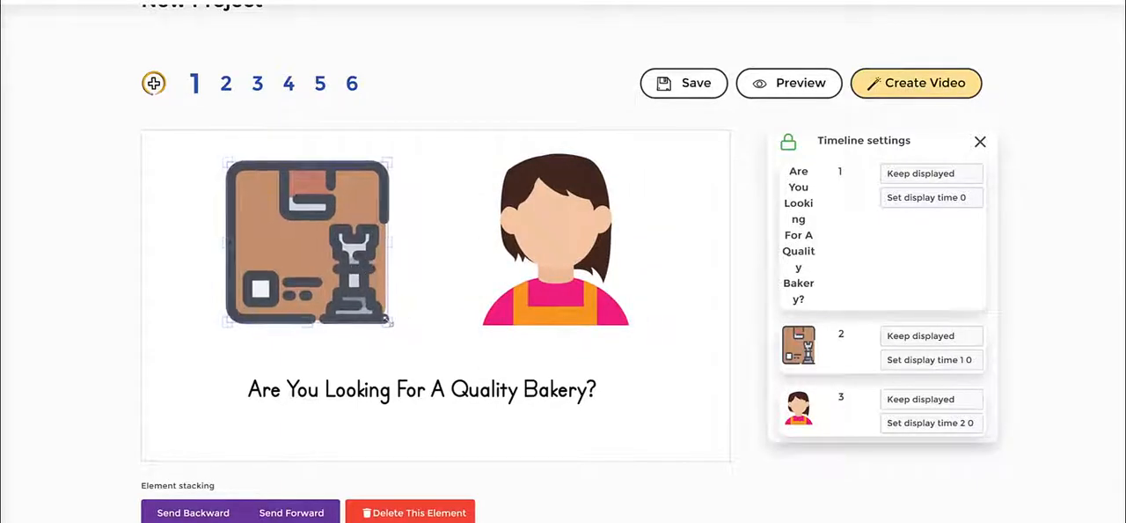
{"action": "left_click_drag", "start_coordinate": [390, 323], "coordinate": [399, 332]}
- Select the woman icon and adjust its transition speed slider
{"action": "left_click", "coordinate": [420, 295]}
{"action": "scroll", "coordinate": [555, 191], "scroll_direction": "down", "scroll_amount": 2}
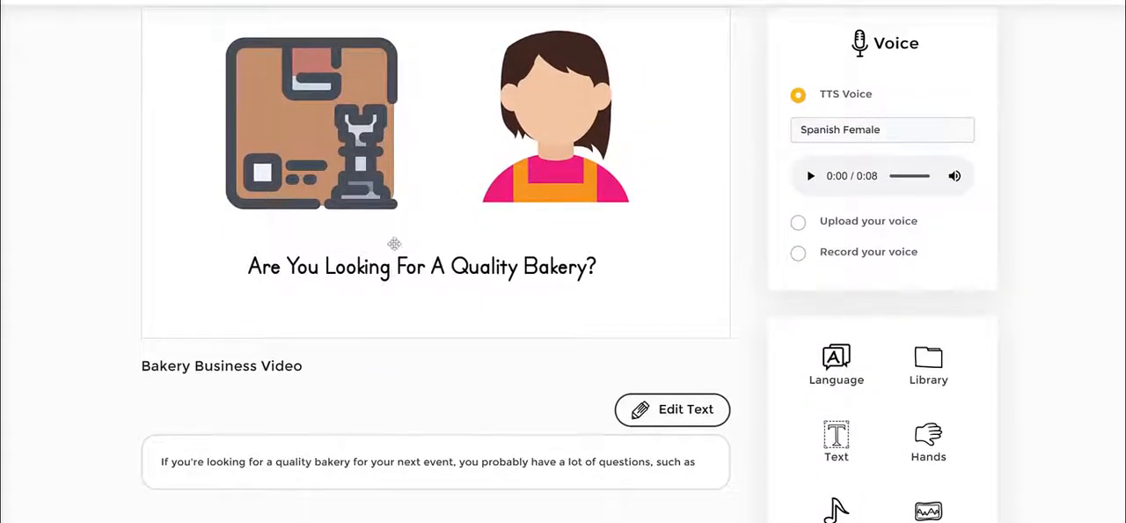
{"action": "left_click", "coordinate": [595, 169]}
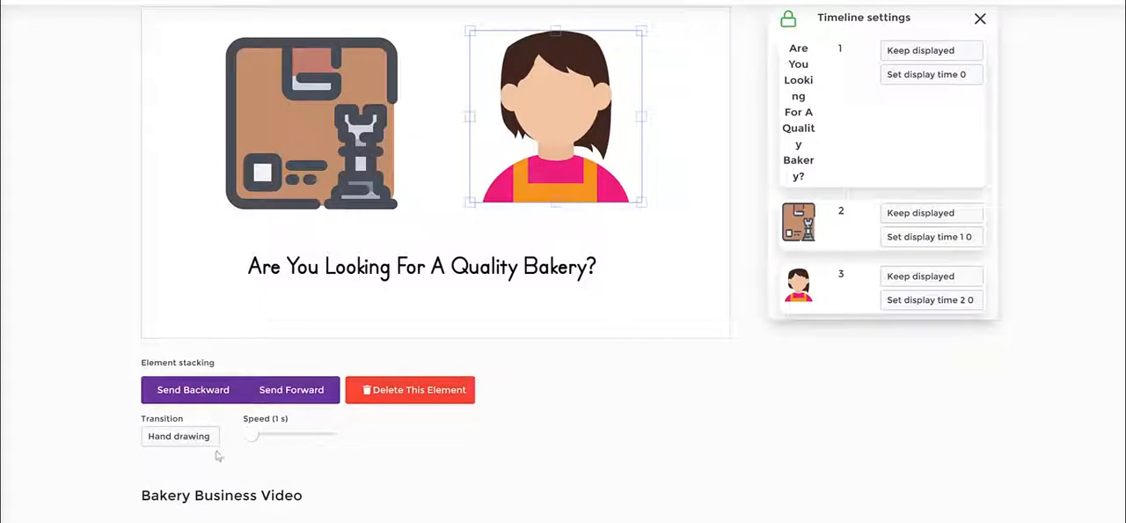
{"action": "left_click_drag", "start_coordinate": [252, 436], "coordinate": [277, 433]}
- Give the box icon a Hand drawing transition with a speed of 2 s
{"action": "left_click", "coordinate": [353, 138]}
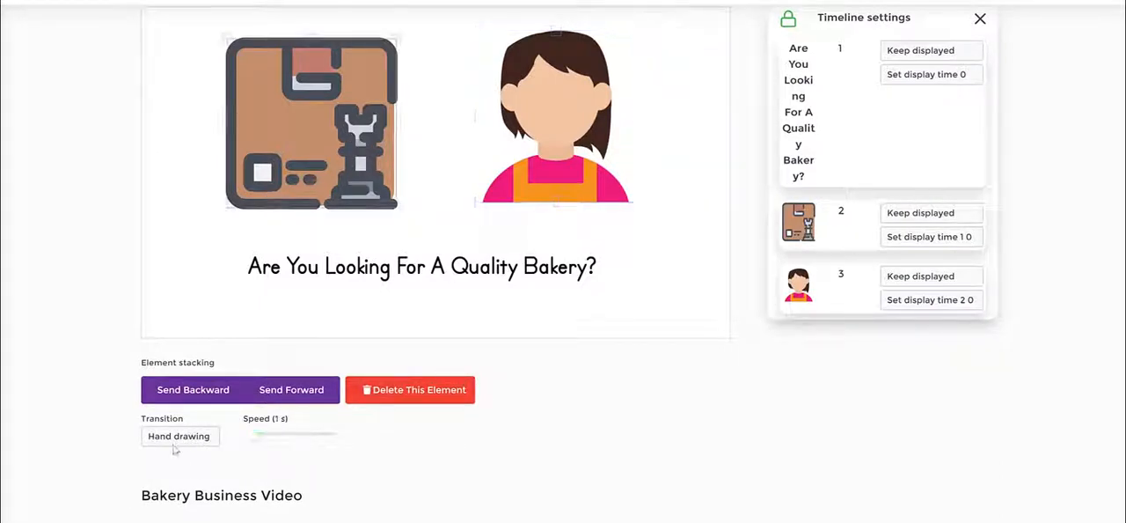
{"action": "left_click", "coordinate": [189, 443]}
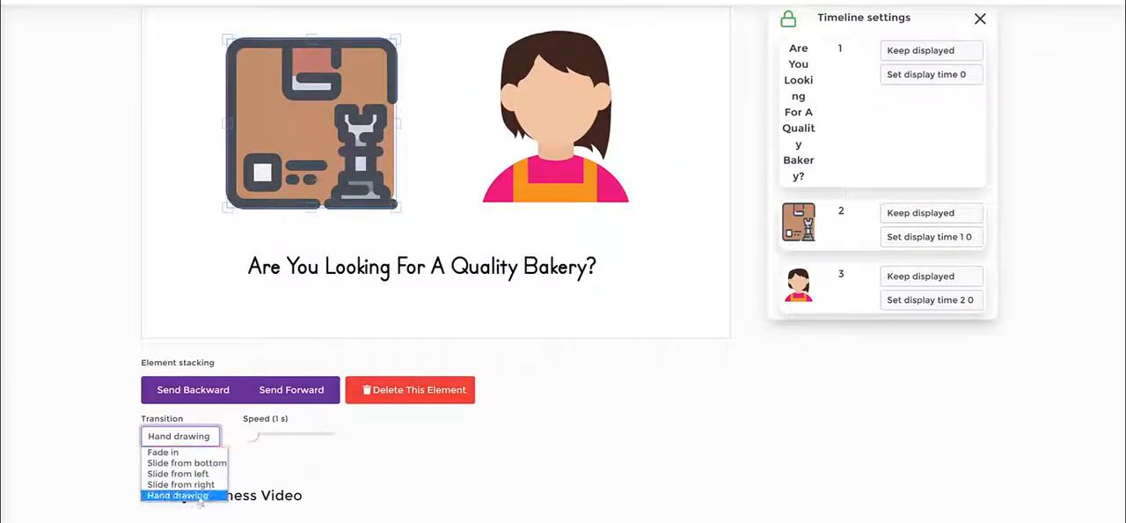
{"action": "left_click", "coordinate": [188, 497]}
{"action": "left_click_drag", "start_coordinate": [252, 437], "coordinate": [274, 444]}
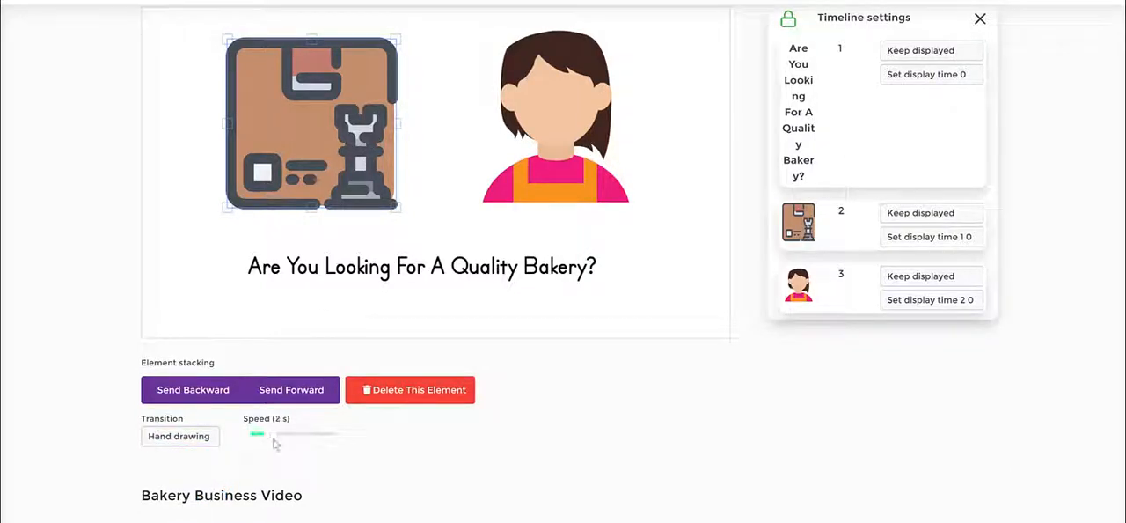
{"action": "left_click", "coordinate": [493, 317]}
- Change the project's speech language to English and save the setting
{"action": "scroll", "coordinate": [700, 255], "scroll_direction": "up", "scroll_amount": 1}
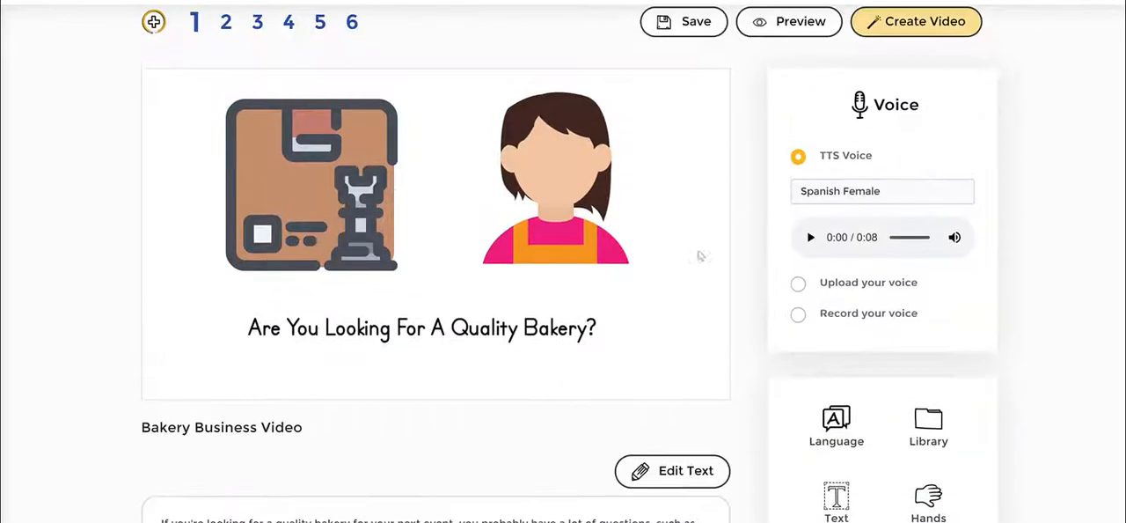
{"action": "scroll", "coordinate": [858, 334], "scroll_direction": "down", "scroll_amount": 2}
{"action": "scroll", "coordinate": [862, 176], "scroll_direction": "up", "scroll_amount": 1}
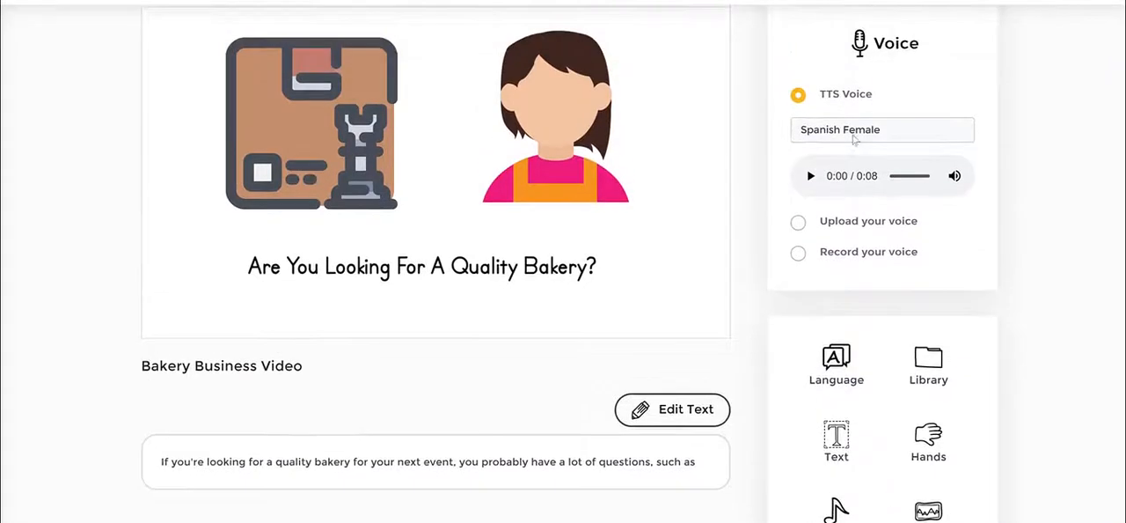
{"action": "left_click", "coordinate": [853, 138]}
{"action": "left_click", "coordinate": [851, 161]}
{"action": "scroll", "coordinate": [843, 290], "scroll_direction": "down", "scroll_amount": 1}
{"action": "left_click", "coordinate": [845, 290]}
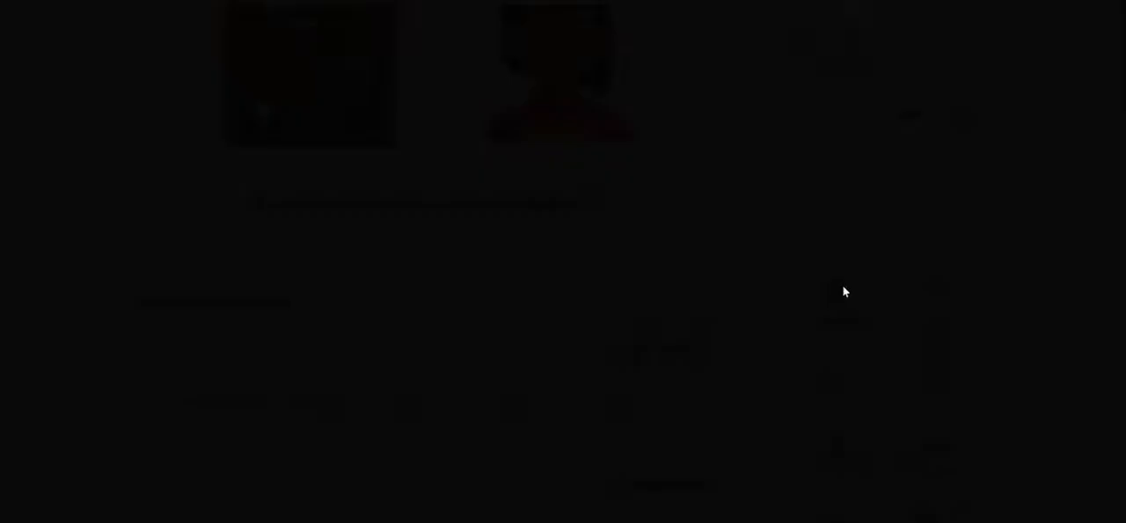
{"action": "left_click", "coordinate": [408, 71]}
{"action": "scroll", "coordinate": [420, 140], "scroll_direction": "up", "scroll_amount": 2}
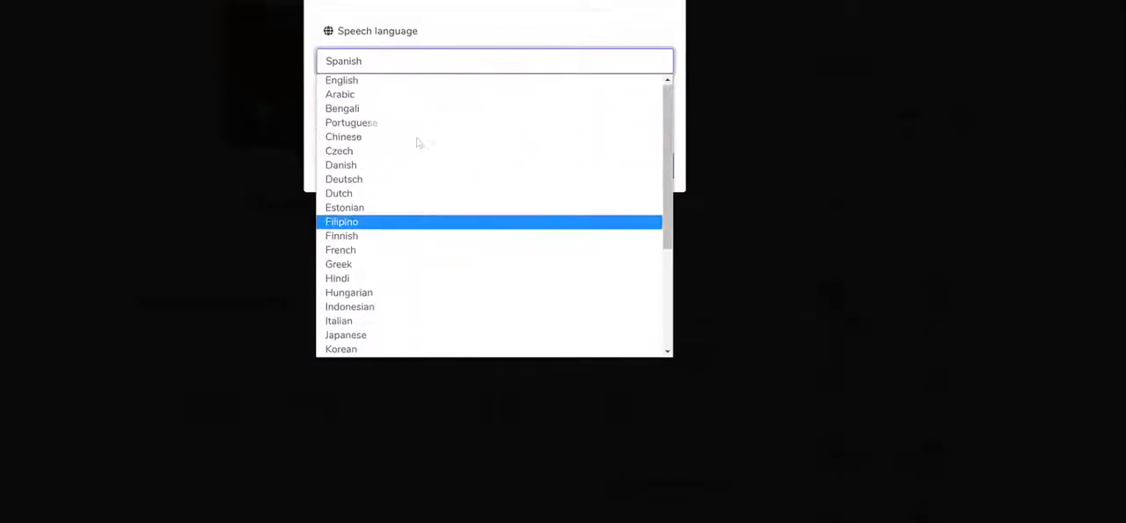
{"action": "left_click", "coordinate": [361, 78]}
{"action": "left_click", "coordinate": [657, 173]}
- Set the narration TTS voice to English UK - Harry (Male)
{"action": "scroll", "coordinate": [845, 241], "scroll_direction": "up", "scroll_amount": 1}
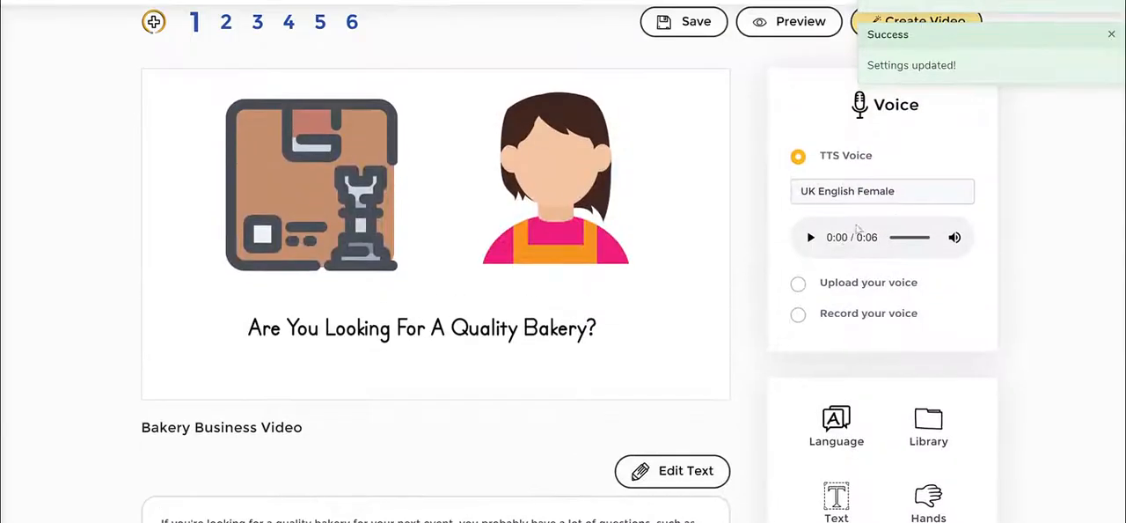
{"action": "left_click", "coordinate": [898, 195]}
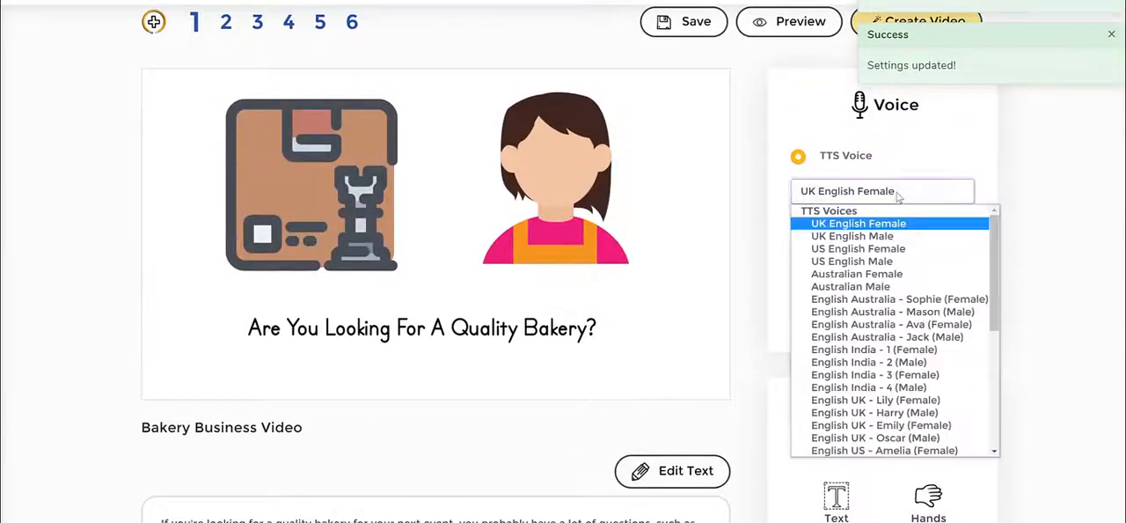
{"action": "left_click", "coordinate": [925, 412]}
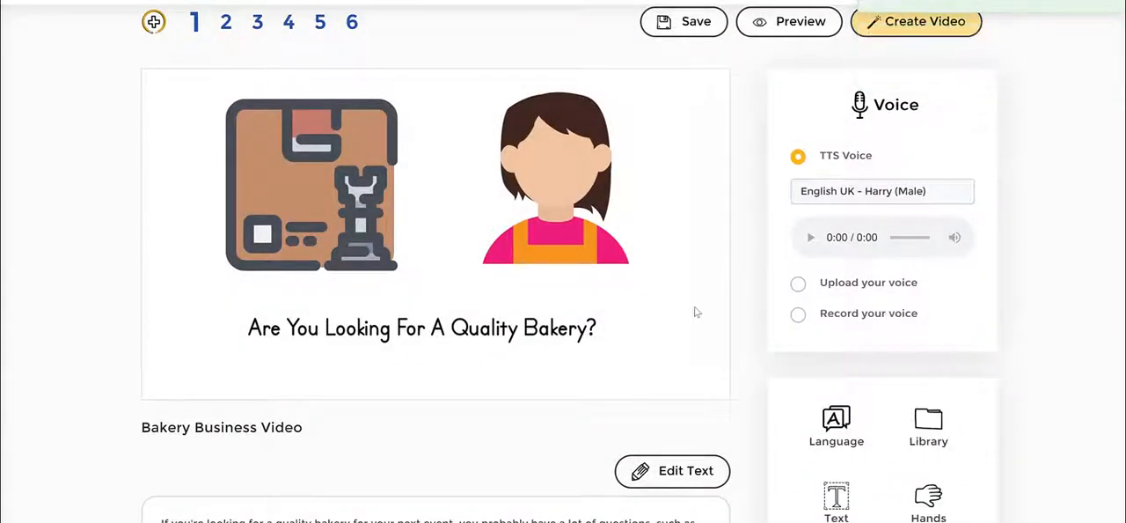
{"action": "scroll", "coordinate": [477, 302], "scroll_direction": "down", "scroll_amount": 4}
{"action": "scroll", "coordinate": [534, 301], "scroll_direction": "up", "scroll_amount": 4}
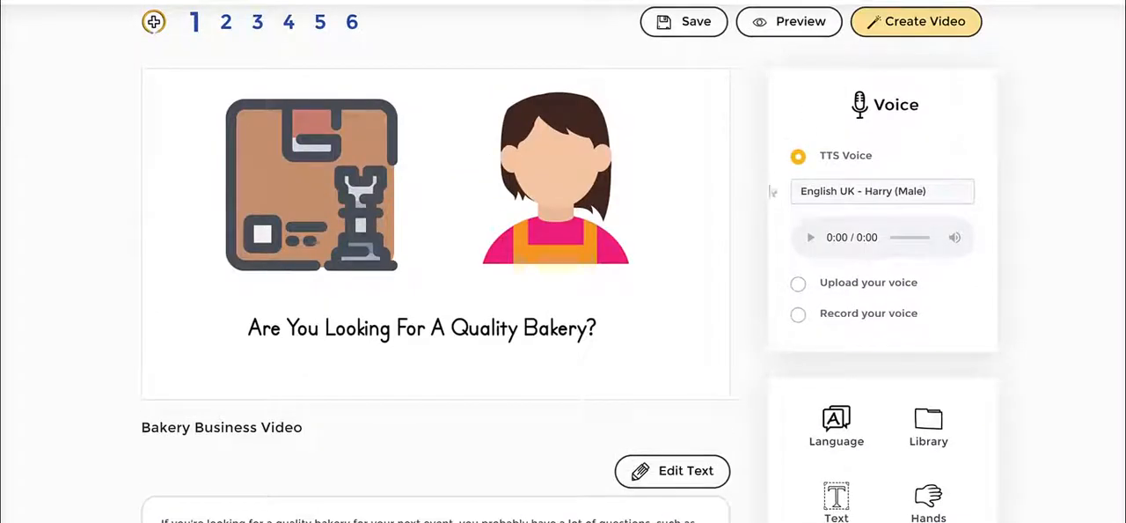
- Go to slide 6 and add a new blank slide after it
{"action": "left_click", "coordinate": [795, 27]}
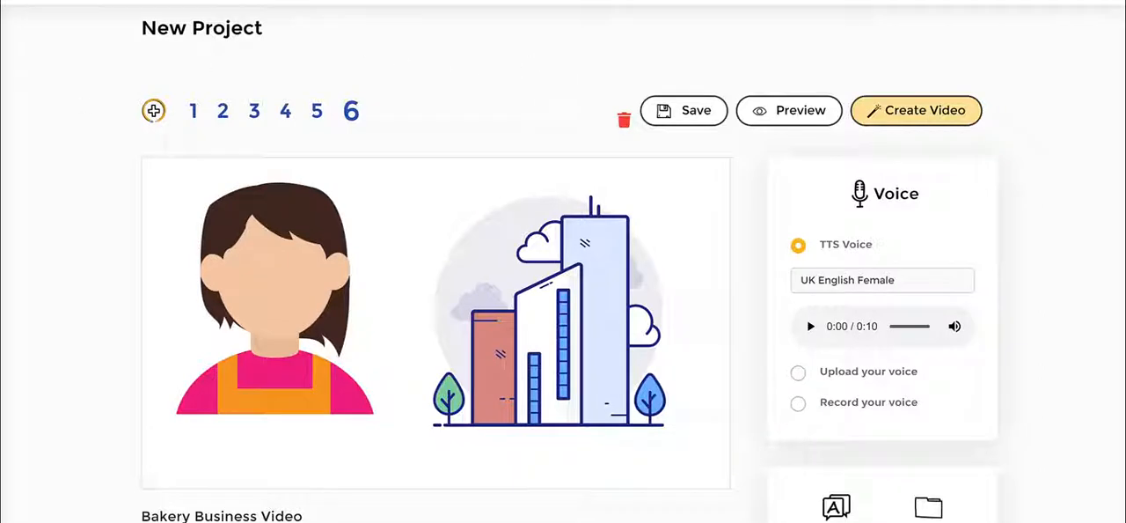
{"action": "mouse_move", "coordinate": [141, 82]}
{"action": "left_mouse_down"}
{"action": "mouse_move", "coordinate": [180, 129]}
{"action": "mouse_move", "coordinate": [128, 81]}
{"action": "left_mouse_up"}
{"action": "mouse_move", "coordinate": [435, 61]}
{"action": "left_mouse_down"}
{"action": "mouse_move", "coordinate": [386, 95]}
{"action": "mouse_move", "coordinate": [383, 82]}
{"action": "mouse_move", "coordinate": [408, 95]}
{"action": "left_mouse_up"}
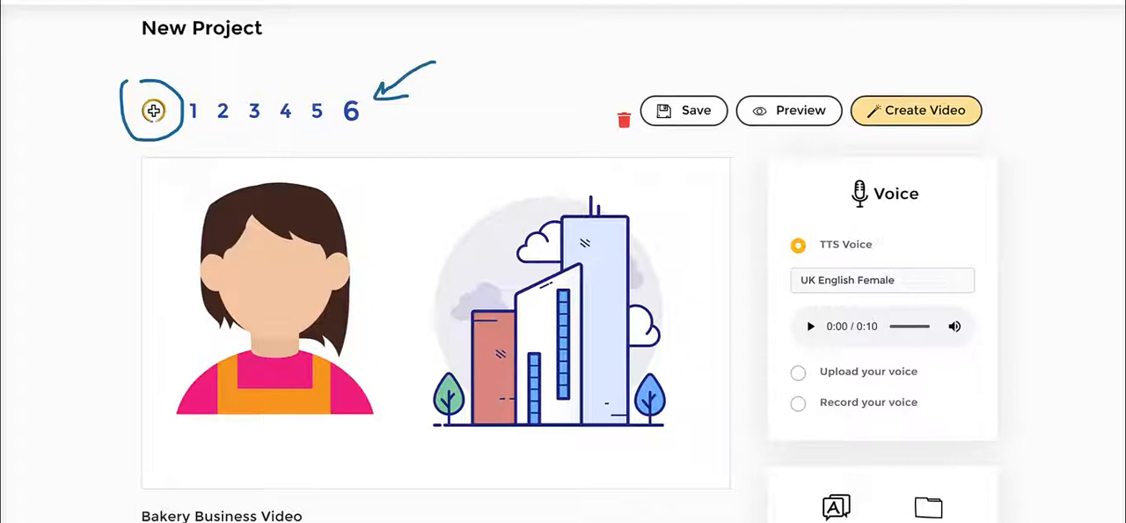
{"action": "left_click", "coordinate": [154, 110]}
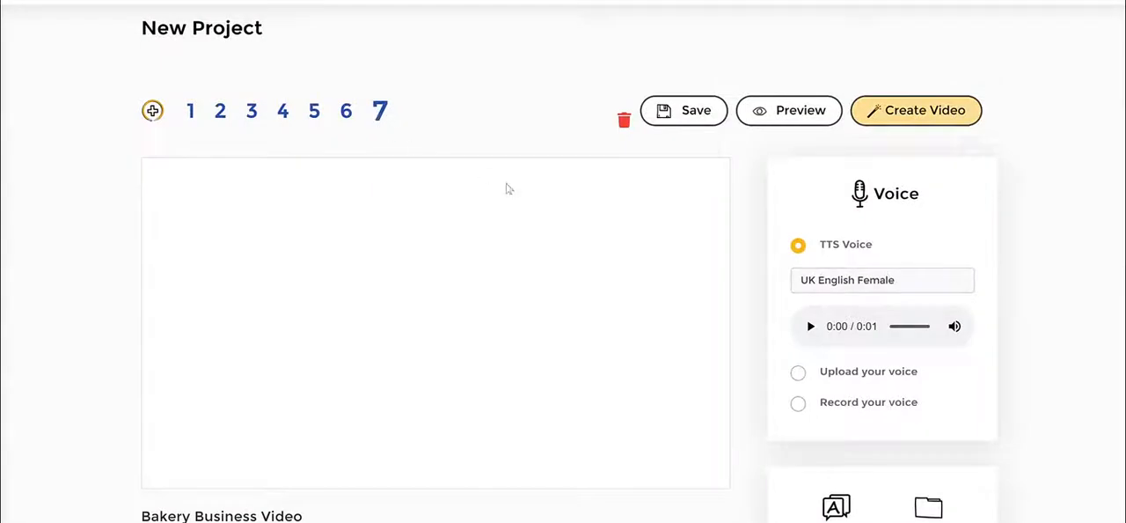
- Browse the new slide's editing tools and open the library's JumpStory tab
{"action": "scroll", "coordinate": [349, 367], "scroll_direction": "down", "scroll_amount": 2}
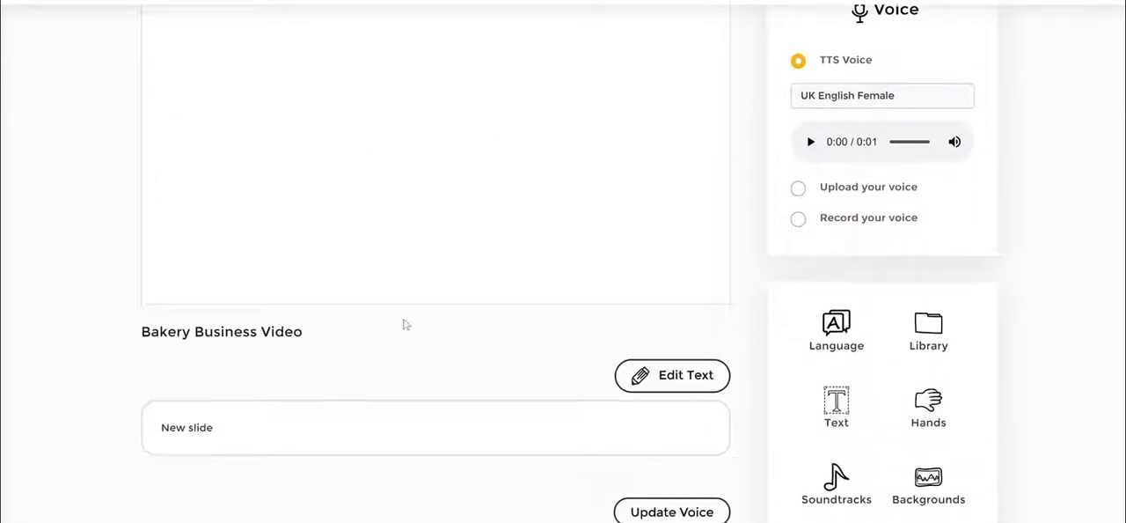
{"action": "scroll", "coordinate": [405, 325], "scroll_direction": "up", "scroll_amount": 2}
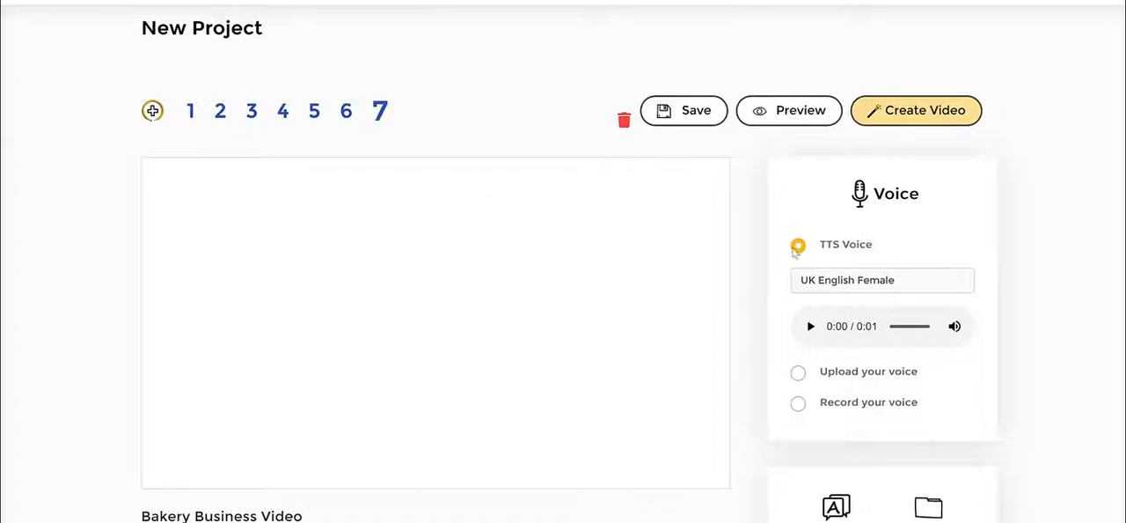
{"action": "scroll", "coordinate": [1045, 216], "scroll_direction": "down", "scroll_amount": 4}
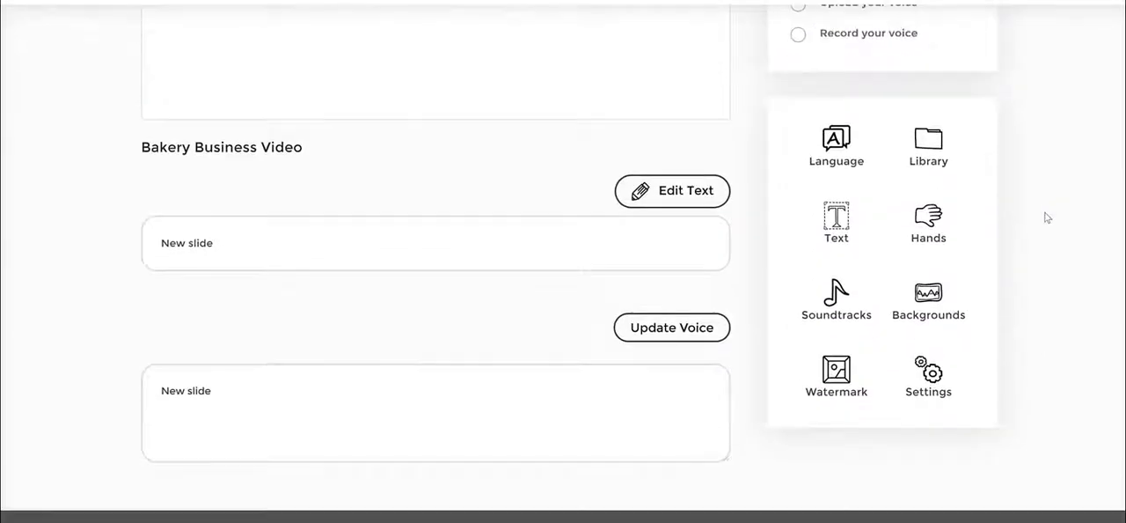
{"action": "scroll", "coordinate": [1046, 215], "scroll_direction": "up", "scroll_amount": 1}
{"action": "left_click", "coordinate": [928, 207]}
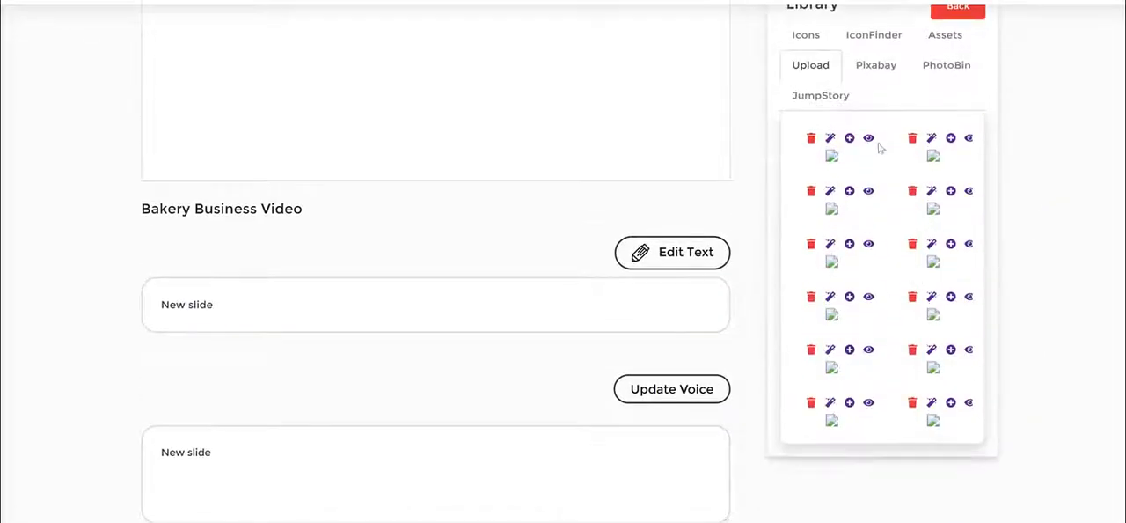
{"action": "left_click", "coordinate": [819, 99]}
{"action": "scroll", "coordinate": [893, 83], "scroll_direction": "up", "scroll_amount": 1}
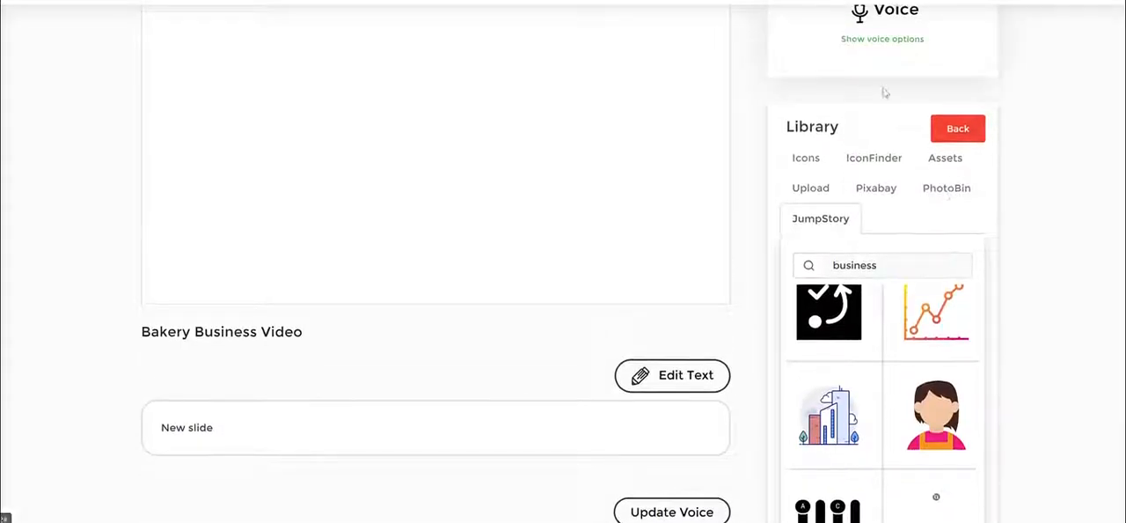
{"action": "scroll", "coordinate": [877, 251], "scroll_direction": "up", "scroll_amount": 2}
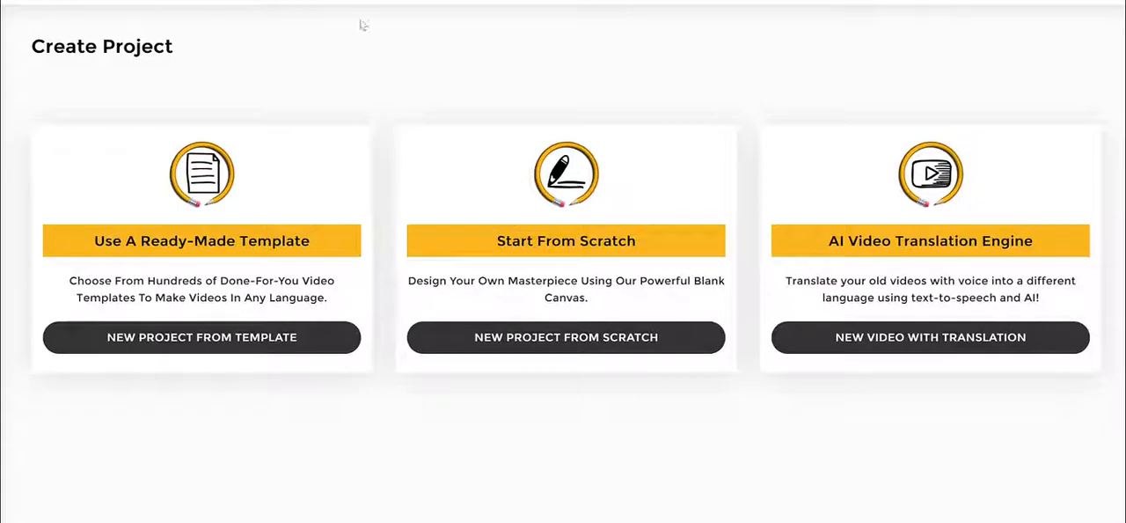
{"action": "left_click_drag", "start_coordinate": [492, 242], "coordinate": [671, 242]}
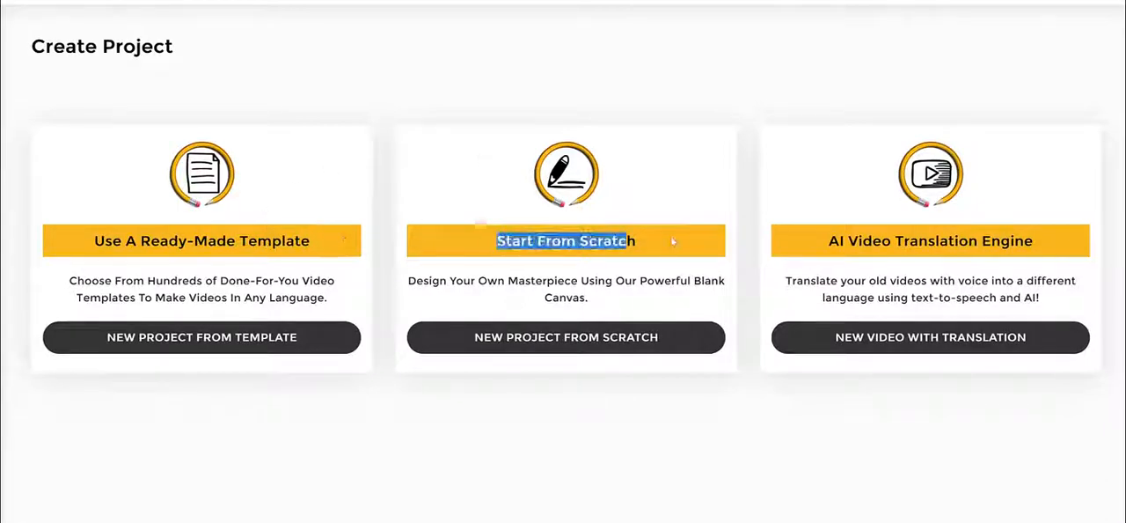
{"action": "left_click", "coordinate": [656, 244]}
{"action": "left_click_drag", "start_coordinate": [871, 243], "coordinate": [1035, 243]}
{"action": "left_click", "coordinate": [1029, 244]}
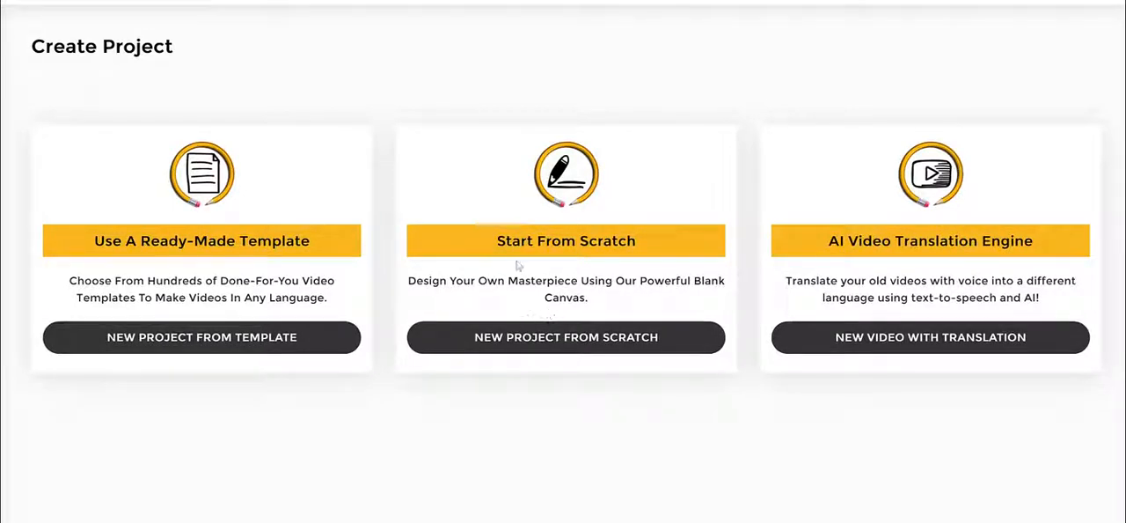
- Start a new project from scratch and title it how to lose weight
{"action": "left_click", "coordinate": [536, 341]}
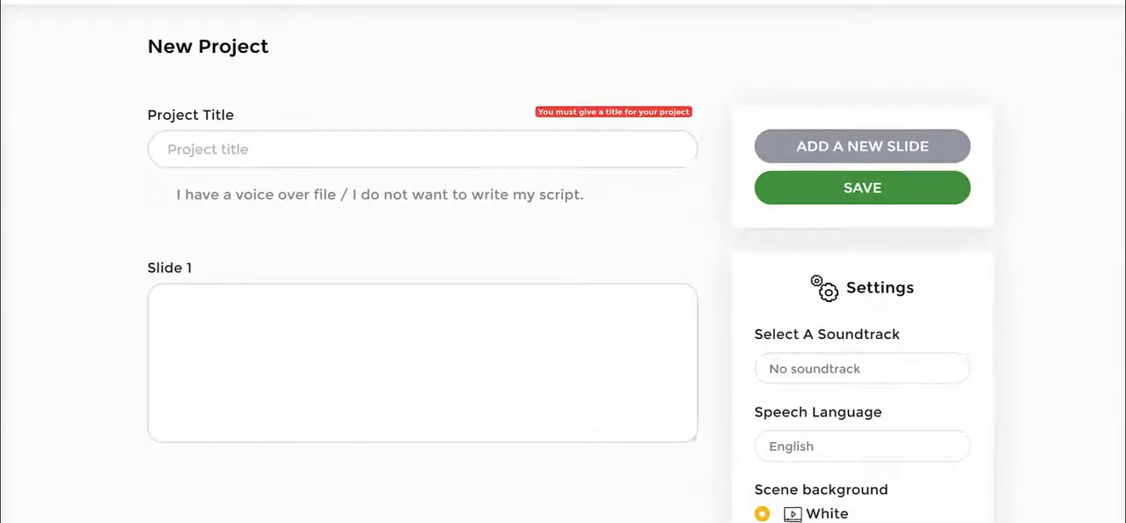
{"action": "left_click", "coordinate": [265, 142]}
{"action": "type", "text": "how to lose"}
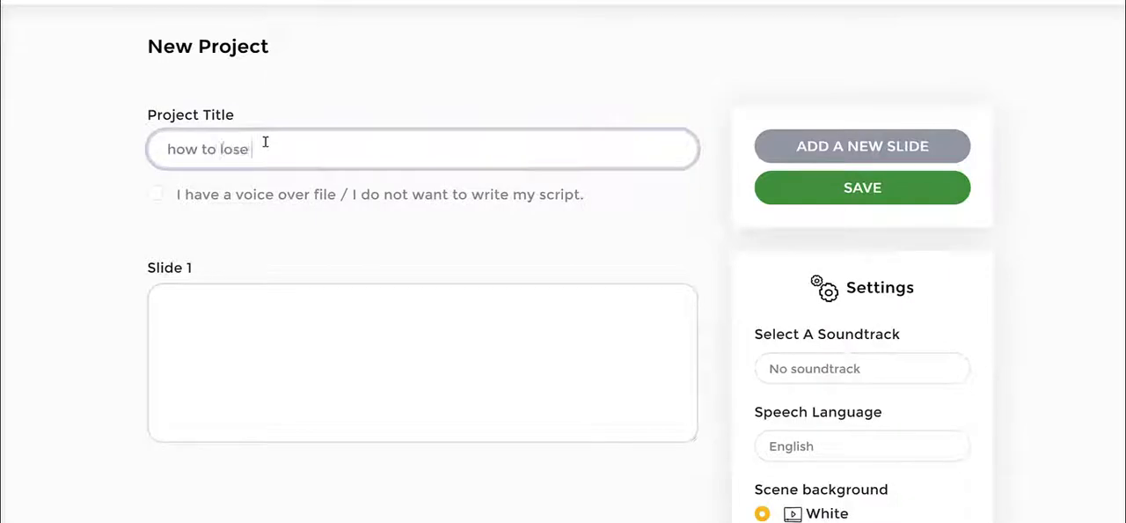
{"action": "type", "text": " weight"}
- Paste "Eat a high protein breakfast" as the script for slide 1
{"action": "left_click", "coordinate": [122, 315]}
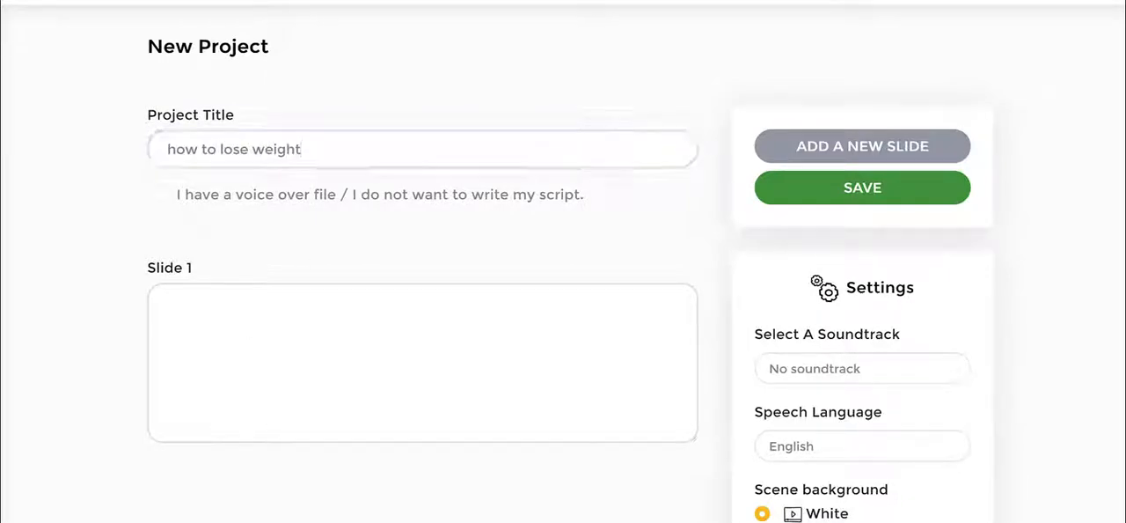
{"action": "left_click", "coordinate": [343, 336]}
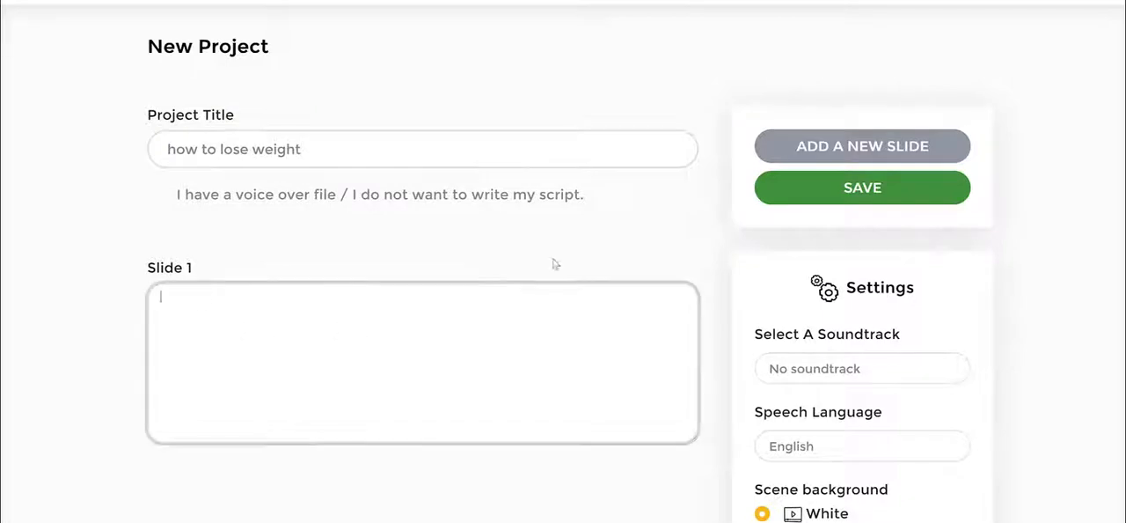
{"action": "type", "text": "Eat a high protein breakfast"}
- Add a second slide and paste "Avoid sugary drinks and fruit juice" as its script
{"action": "left_click", "coordinate": [831, 146]}
{"action": "scroll", "coordinate": [251, 338], "scroll_direction": "down", "scroll_amount": 1}
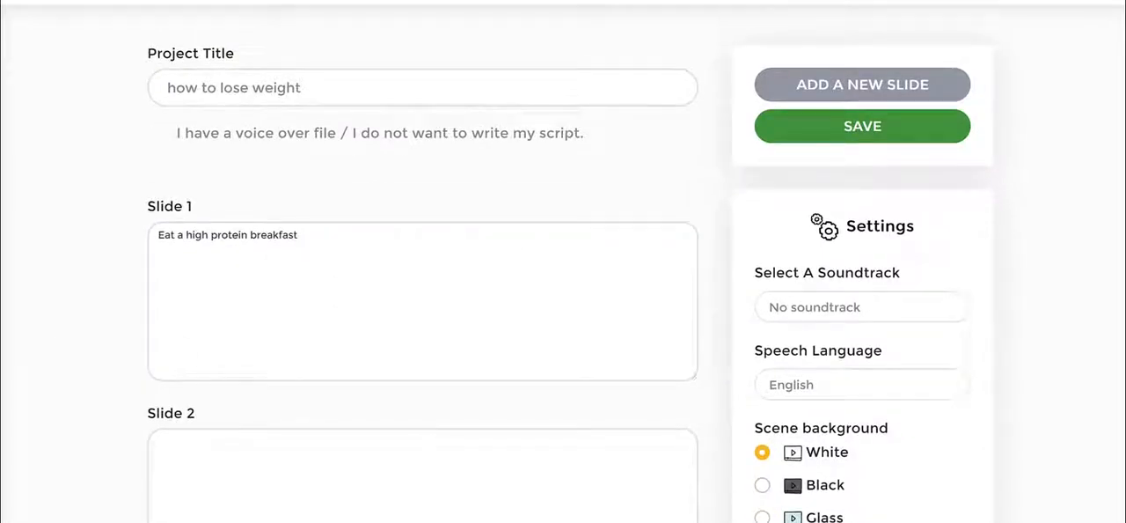
{"action": "left_click", "coordinate": [366, 453]}
{"action": "type", "text": "Avoid sugary drinks and fruit juice"}
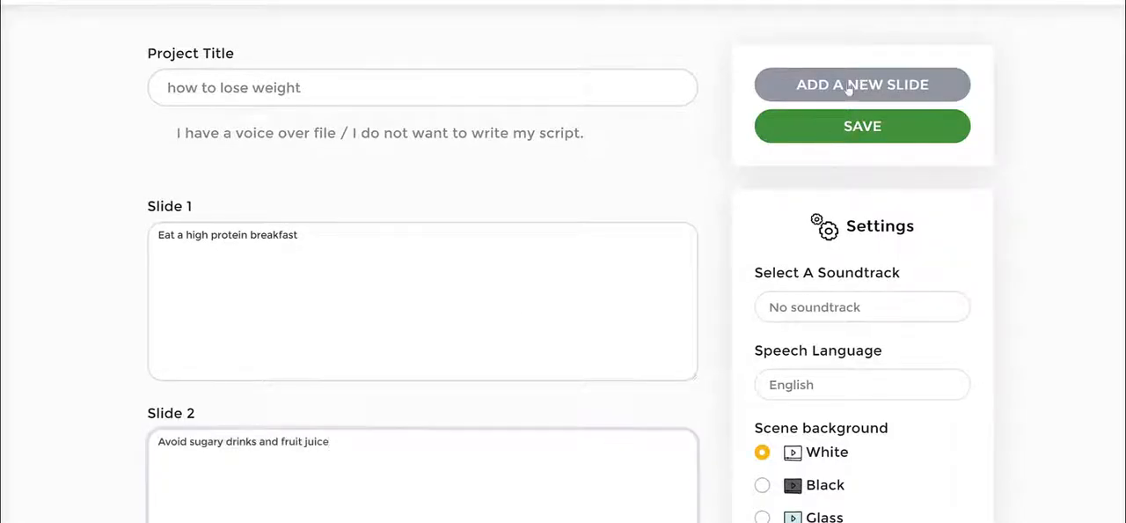
- Add a third slide and paste "Drink coffee or tea" as its script
{"action": "left_click", "coordinate": [849, 88]}
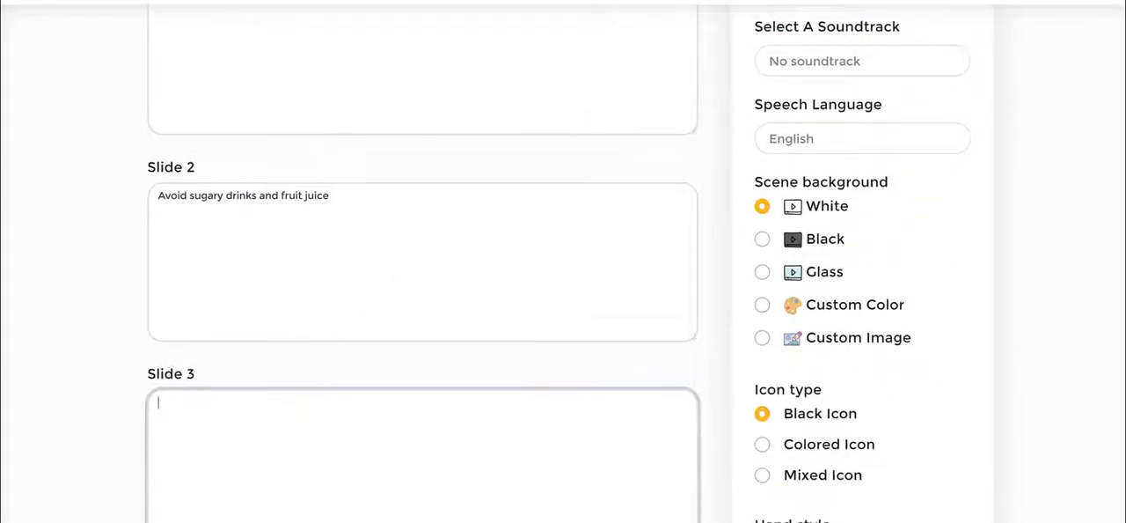
{"action": "key", "text": "alt+Tab"}
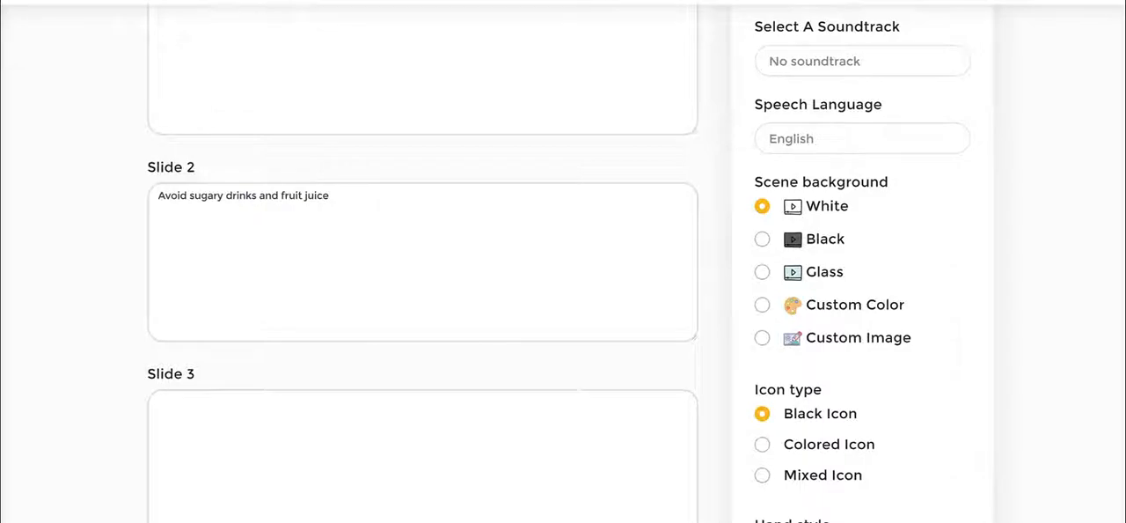
{"action": "left_click", "coordinate": [304, 443]}
{"action": "type", "text": "Drink coffee or tea"}
- Open the soundtrack list in the settings and browse the available tracks without choosing one
{"action": "scroll", "coordinate": [1044, 291], "scroll_direction": "down", "scroll_amount": 3}
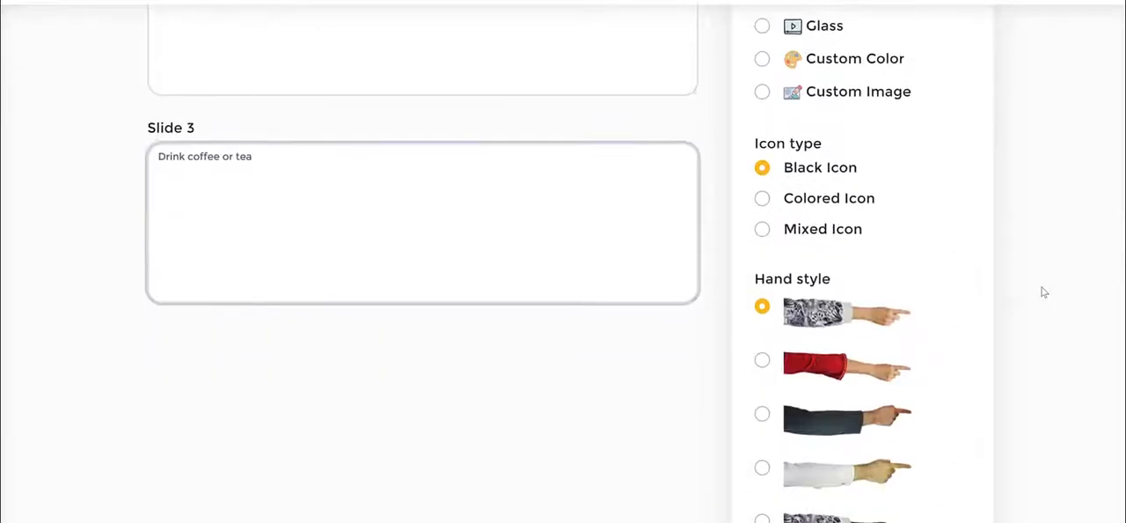
{"action": "scroll", "coordinate": [1043, 291], "scroll_direction": "up", "scroll_amount": 3}
{"action": "scroll", "coordinate": [1044, 291], "scroll_direction": "up", "scroll_amount": 2}
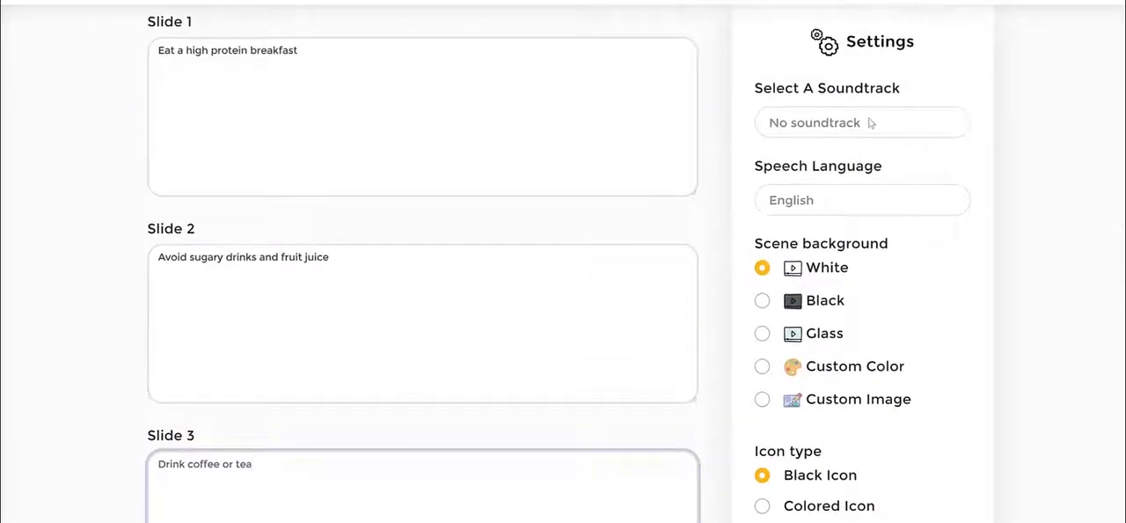
{"action": "left_click", "coordinate": [814, 121]}
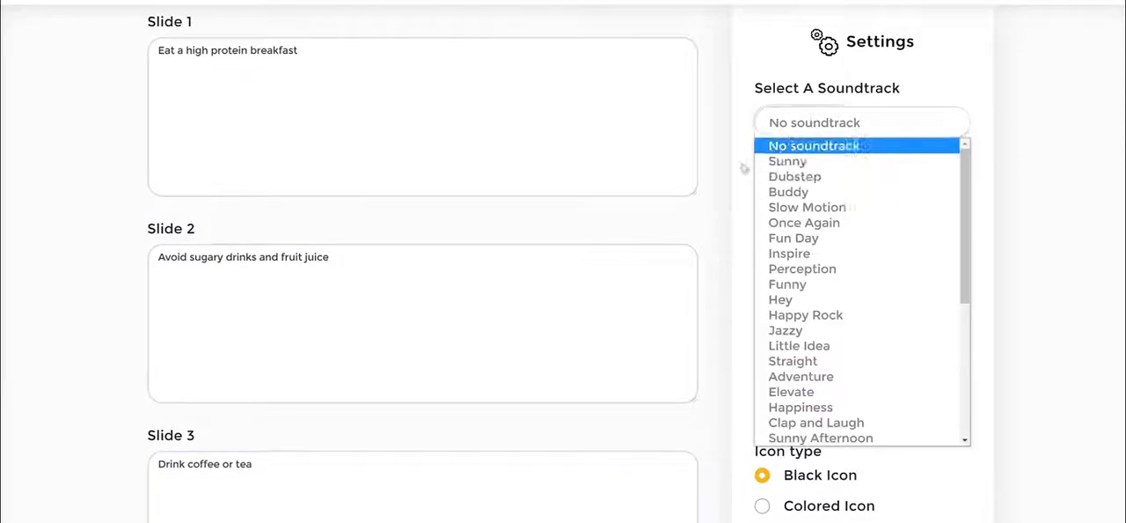
{"action": "left_click", "coordinate": [825, 83]}
{"action": "scroll", "coordinate": [862, 157], "scroll_direction": "down", "scroll_amount": 2}
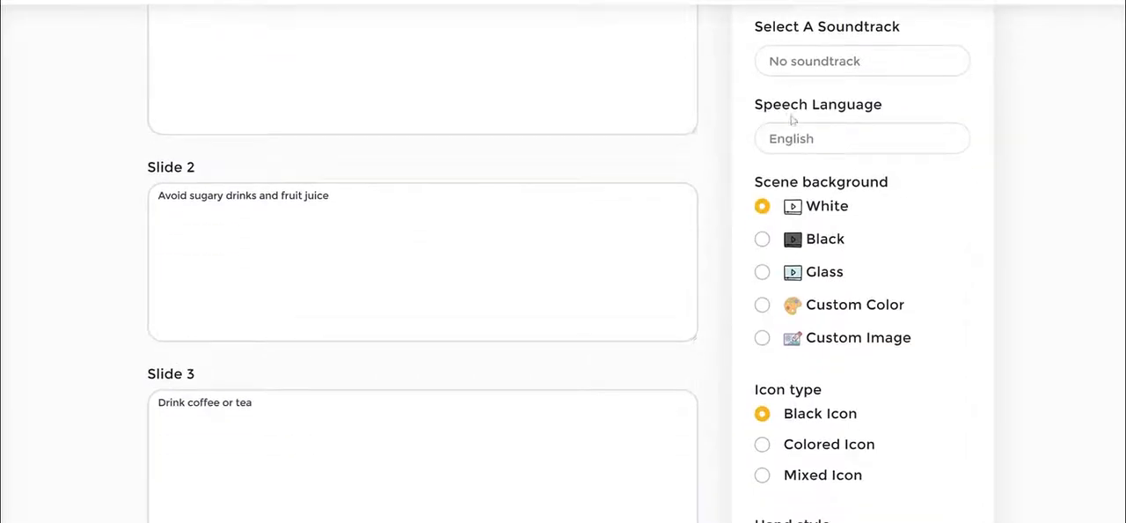
- Review the speech language, scene background, icon type and hand style options in the settings
{"action": "left_click", "coordinate": [818, 148]}
{"action": "left_click", "coordinate": [938, 162]}
{"action": "left_click", "coordinate": [352, 248]}
{"action": "left_click", "coordinate": [1038, 205]}
{"action": "scroll", "coordinate": [968, 203], "scroll_direction": "down", "scroll_amount": 2}
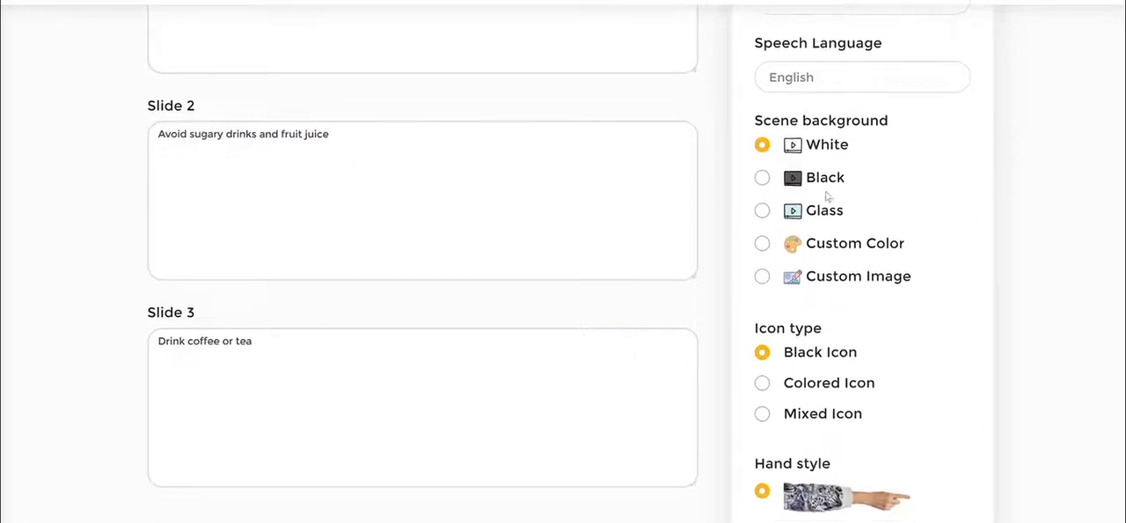
{"action": "left_click_drag", "start_coordinate": [766, 124], "coordinate": [973, 136]}
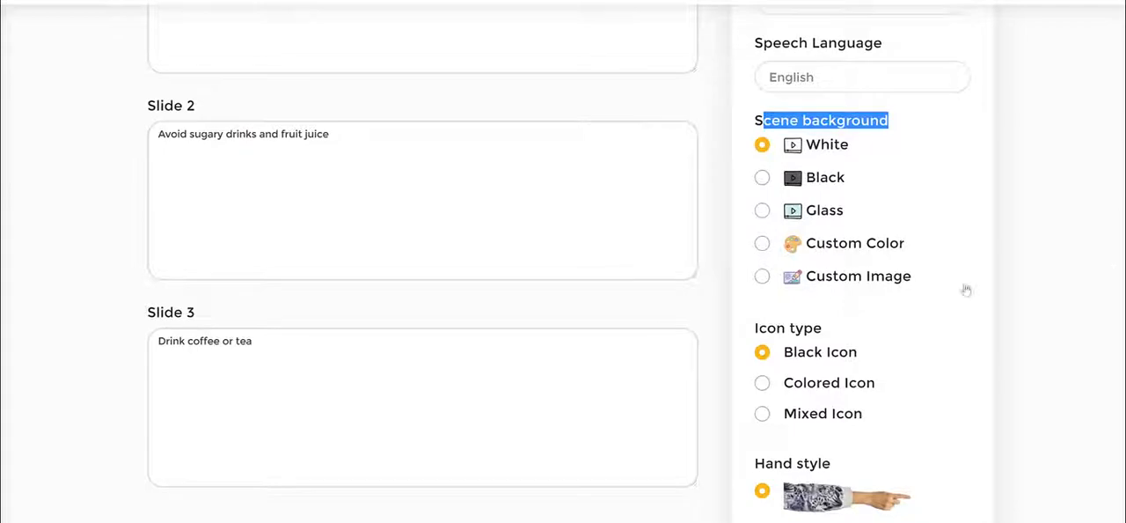
{"action": "left_click", "coordinate": [1084, 264]}
{"action": "scroll", "coordinate": [1084, 264], "scroll_direction": "down", "scroll_amount": 3}
{"action": "left_click_drag", "start_coordinate": [752, 205], "coordinate": [887, 203]}
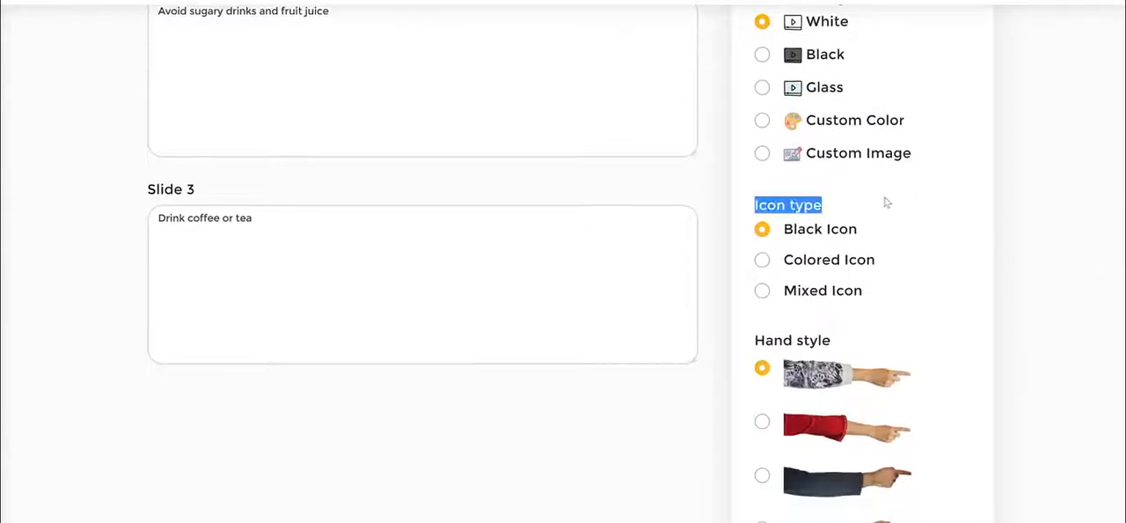
{"action": "scroll", "coordinate": [950, 197], "scroll_direction": "up", "scroll_amount": 2}
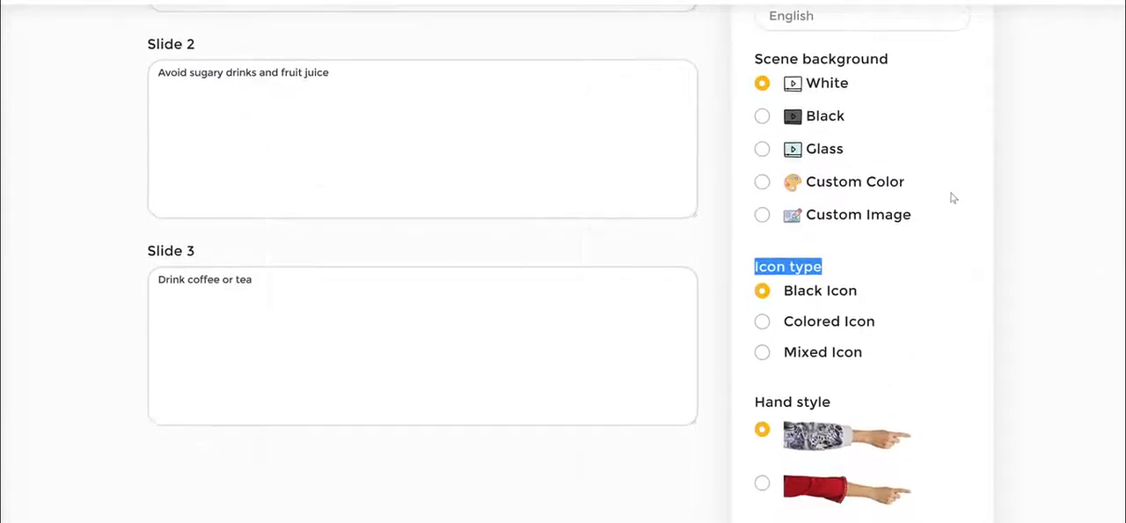
{"action": "left_click", "coordinate": [795, 269]}
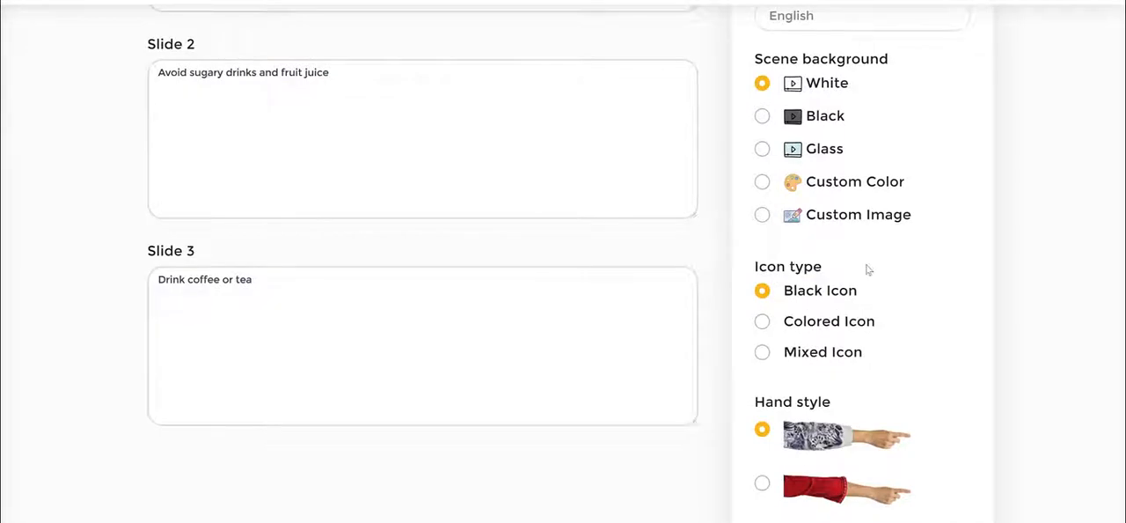
{"action": "scroll", "coordinate": [866, 267], "scroll_direction": "down", "scroll_amount": 4}
{"action": "scroll", "coordinate": [818, 247], "scroll_direction": "up", "scroll_amount": 2}
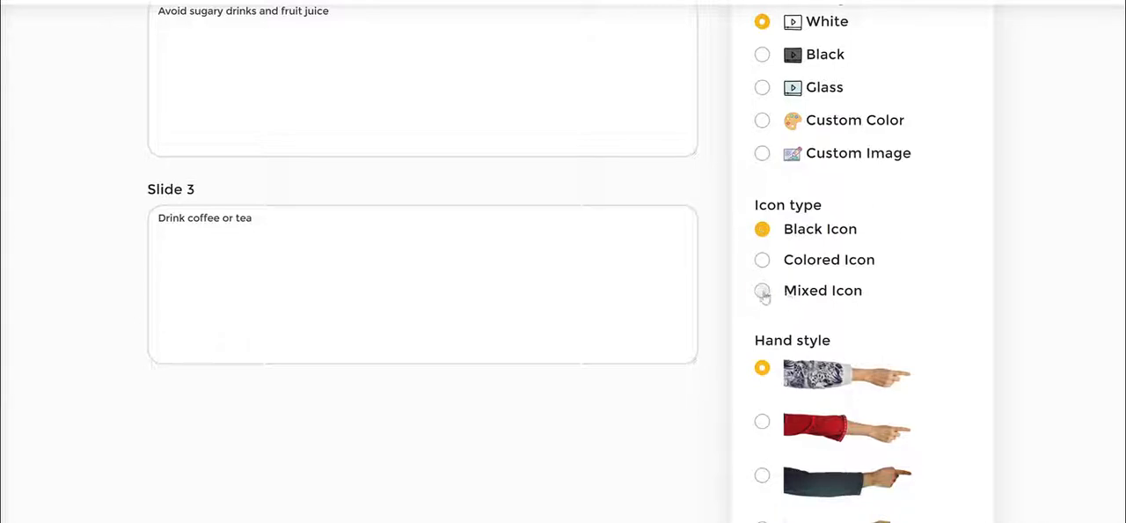
- Set the icon type to Colored Icon and choose the dark-sleeved hand style with a dark-skinned hand
{"action": "left_click", "coordinate": [762, 291]}
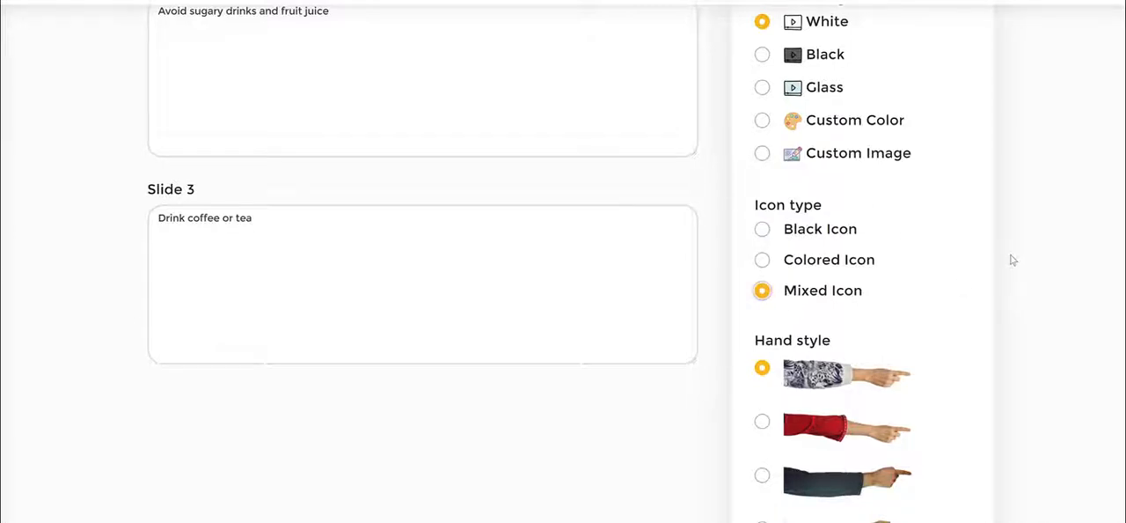
{"action": "left_click", "coordinate": [762, 260]}
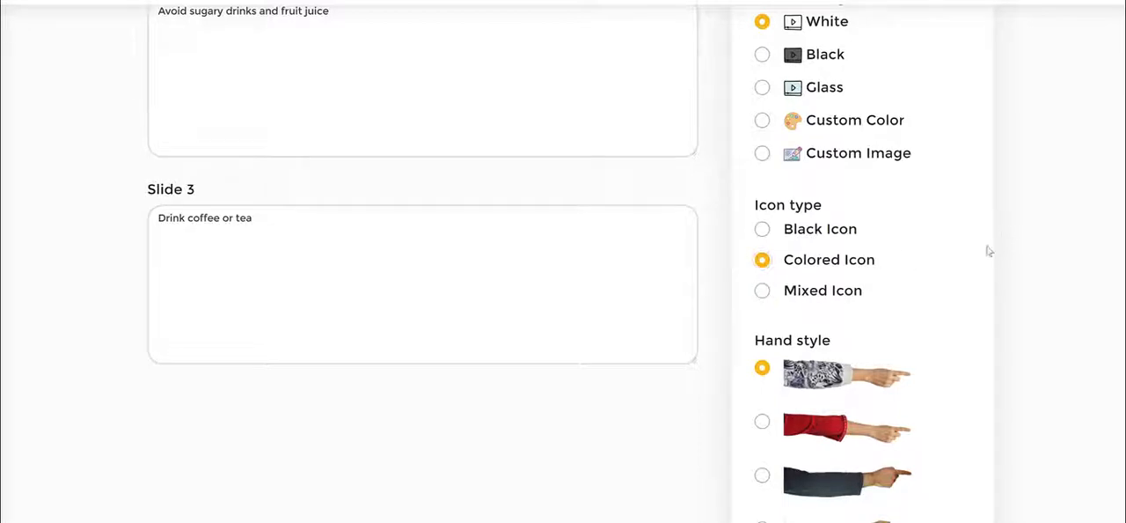
{"action": "scroll", "coordinate": [989, 252], "scroll_direction": "down", "scroll_amount": 3}
{"action": "scroll", "coordinate": [849, 154], "scroll_direction": "down", "scroll_amount": 2}
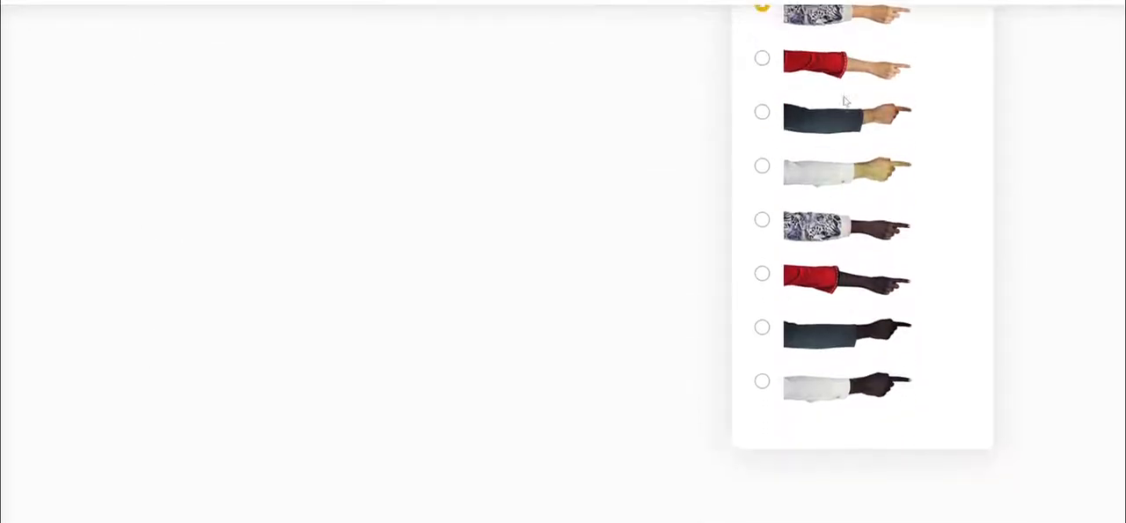
{"action": "left_click", "coordinate": [763, 214]}
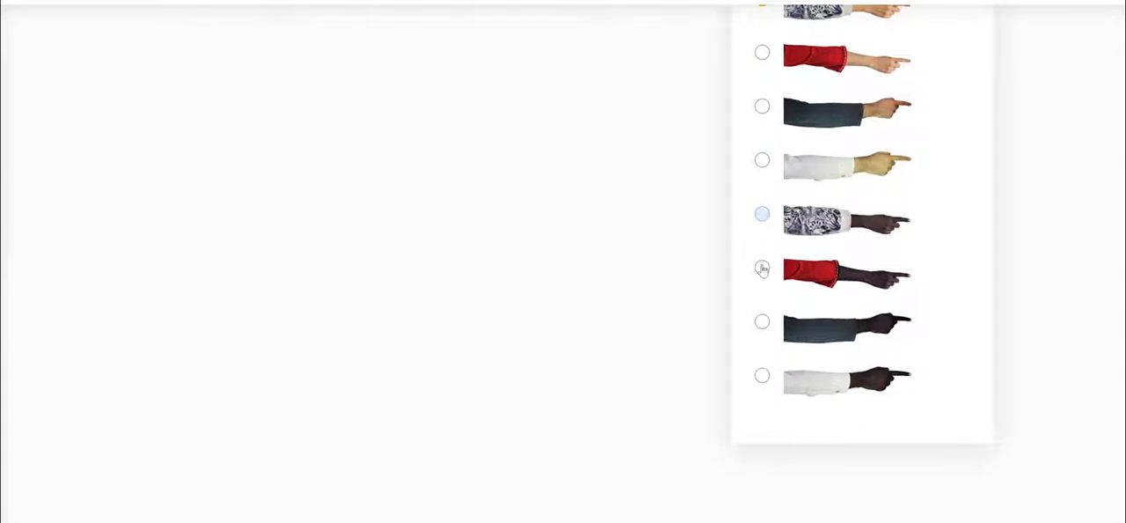
{"action": "left_click", "coordinate": [762, 322]}
- Save the project settings to open the slide editor
{"action": "scroll", "coordinate": [1067, 250], "scroll_direction": "up", "scroll_amount": 10}
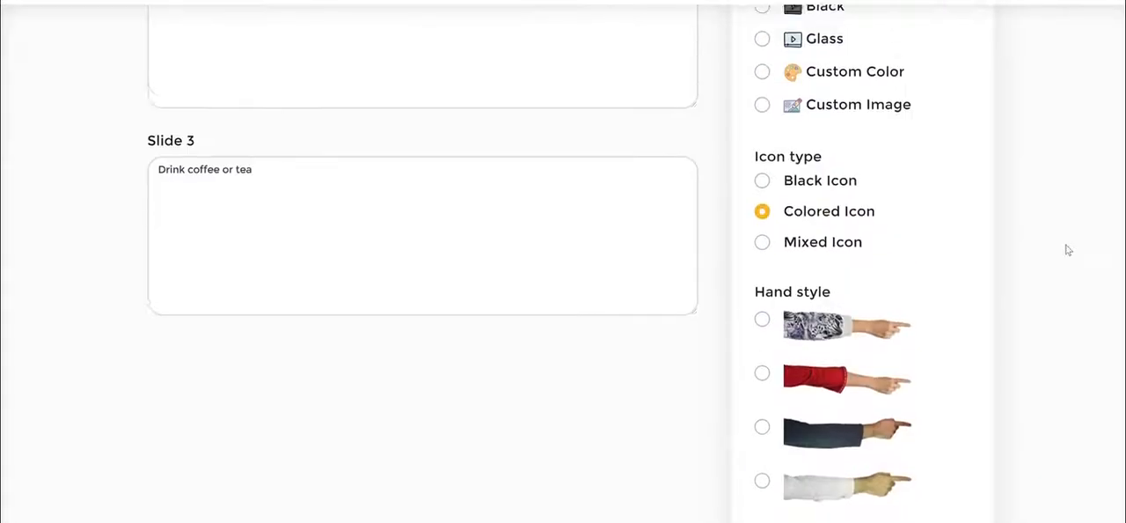
{"action": "left_click", "coordinate": [862, 187]}
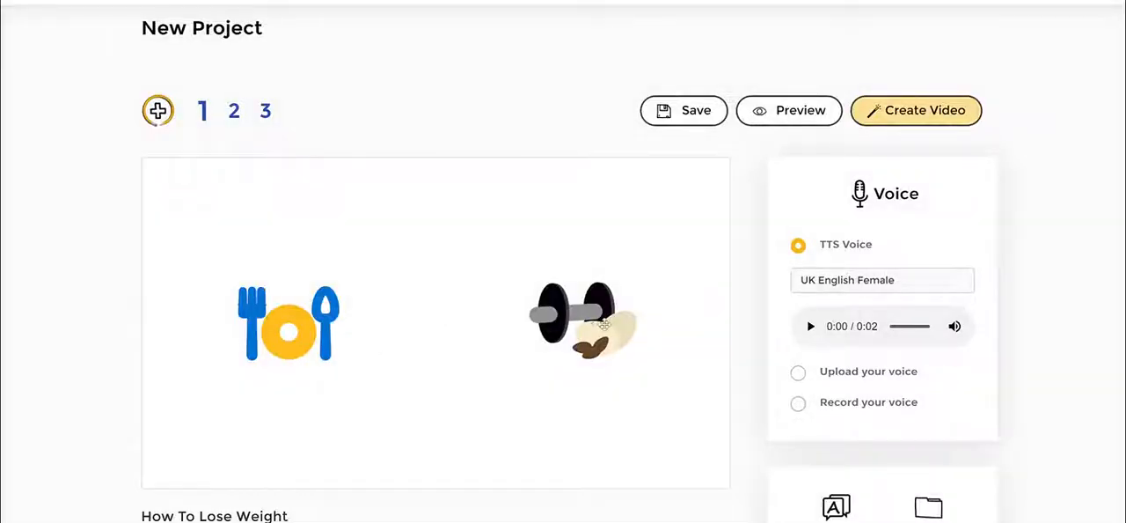
- Inspect the first slide's script text and its icons with their timeline settings
{"action": "scroll", "coordinate": [515, 380], "scroll_direction": "down", "scroll_amount": 2}
{"action": "scroll", "coordinate": [259, 330], "scroll_direction": "down", "scroll_amount": 1}
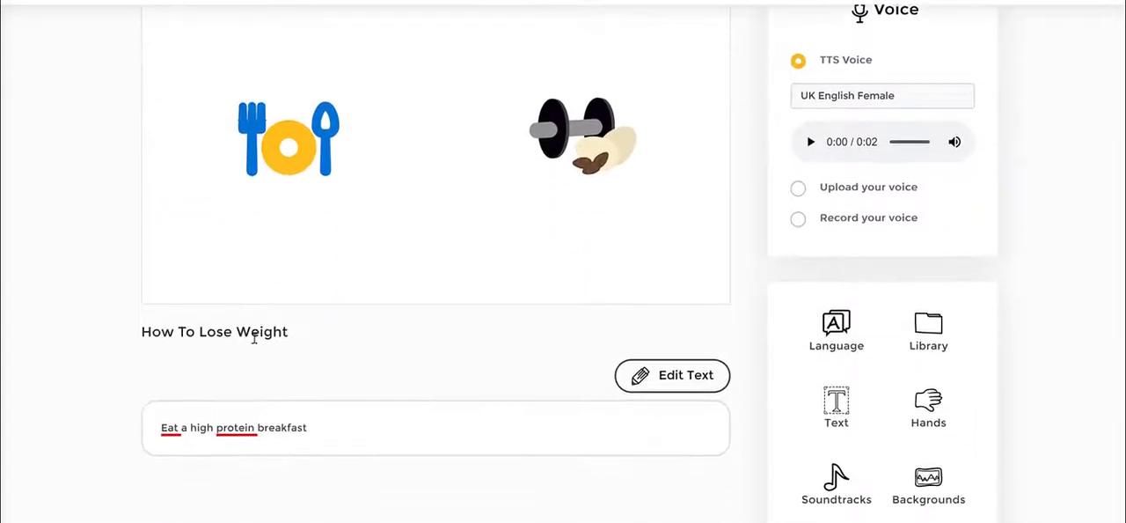
{"action": "left_click_drag", "start_coordinate": [161, 430], "coordinate": [207, 433]}
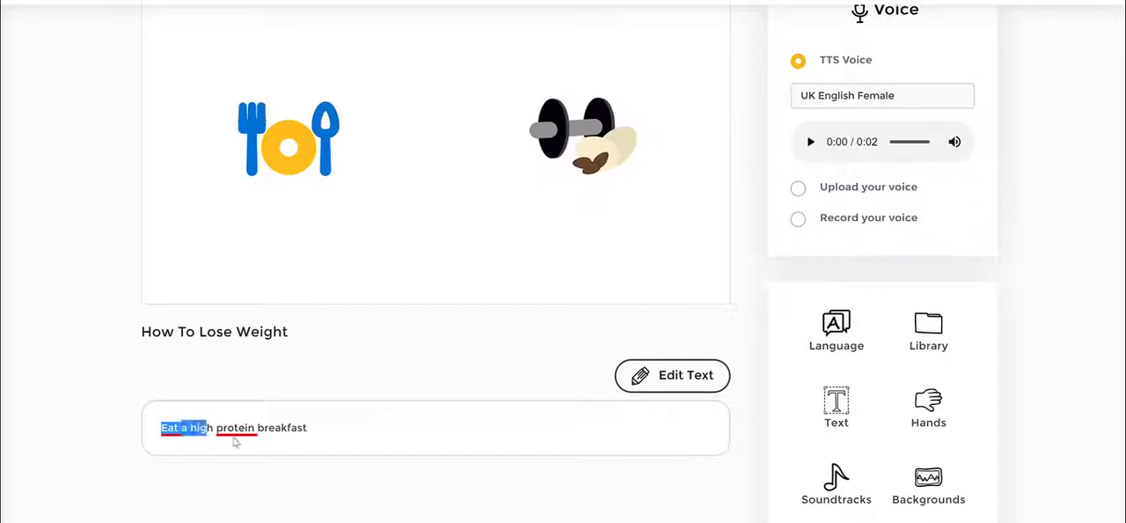
{"action": "left_click", "coordinate": [425, 340]}
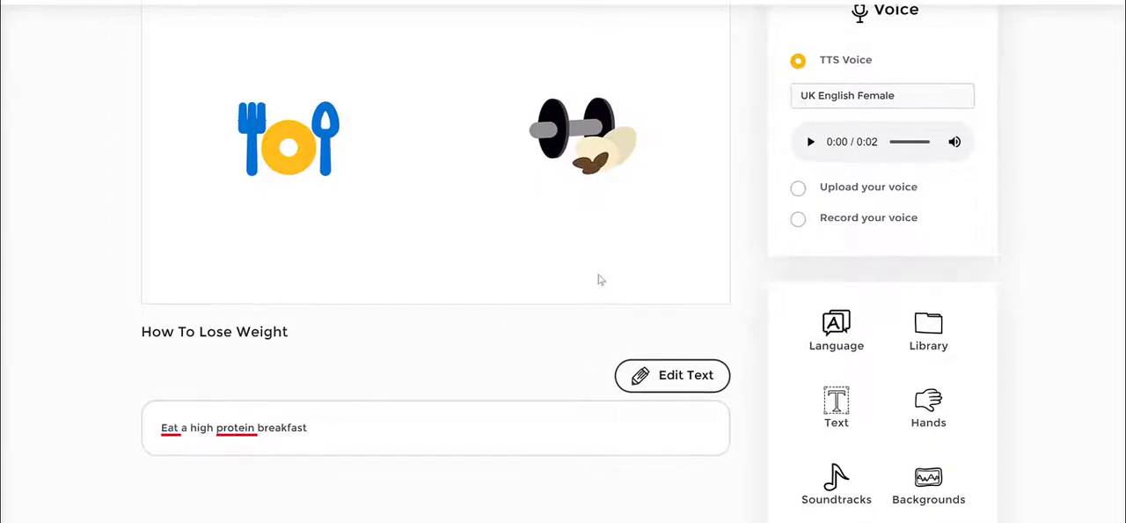
{"action": "scroll", "coordinate": [260, 225], "scroll_direction": "up", "scroll_amount": 1}
{"action": "scroll", "coordinate": [774, 283], "scroll_direction": "up", "scroll_amount": 1}
{"action": "scroll", "coordinate": [761, 284], "scroll_direction": "down", "scroll_amount": 1}
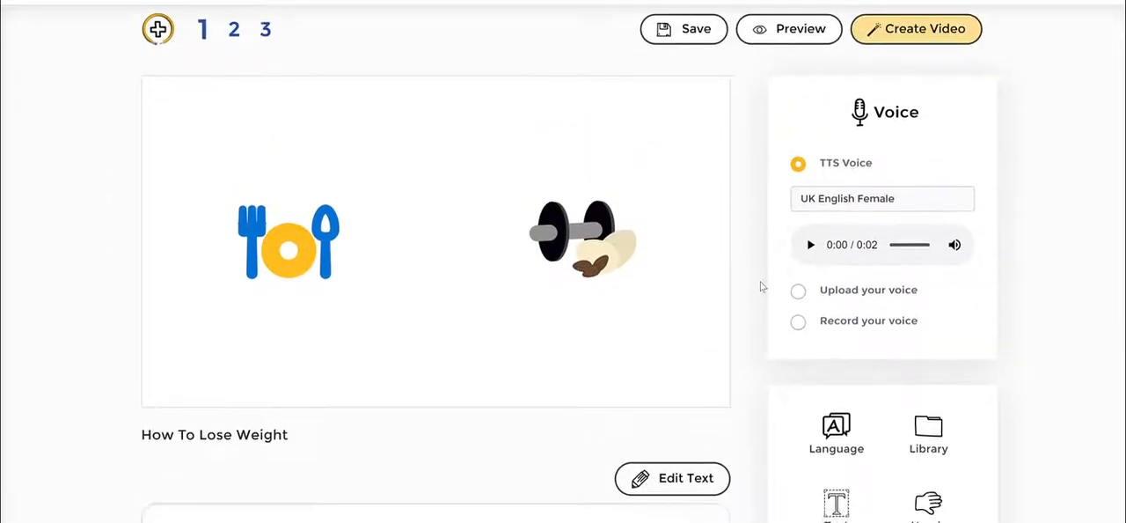
{"action": "left_click", "coordinate": [576, 193]}
{"action": "left_click", "coordinate": [668, 207]}
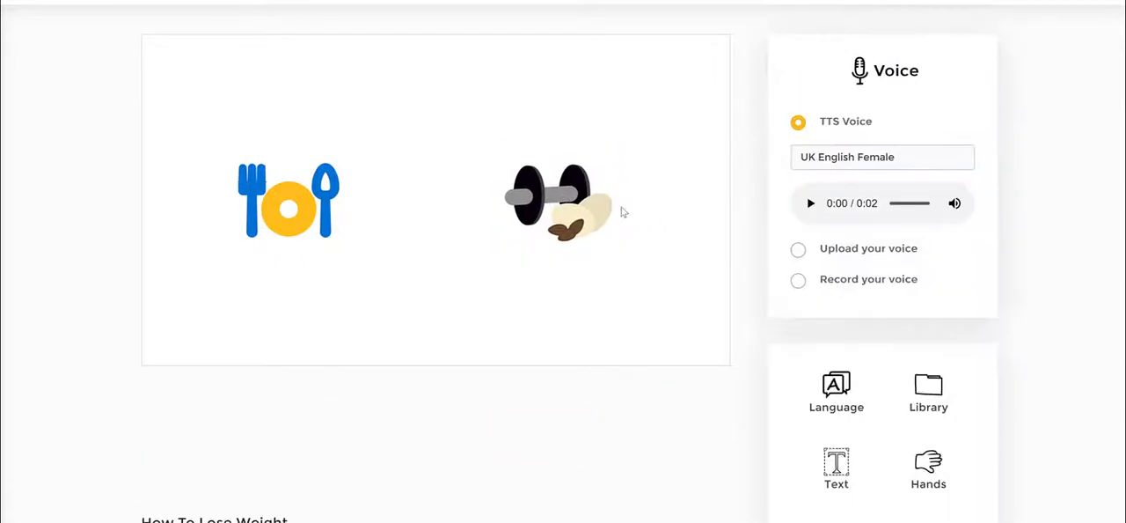
{"action": "left_click", "coordinate": [575, 205]}
{"action": "left_click", "coordinate": [281, 206]}
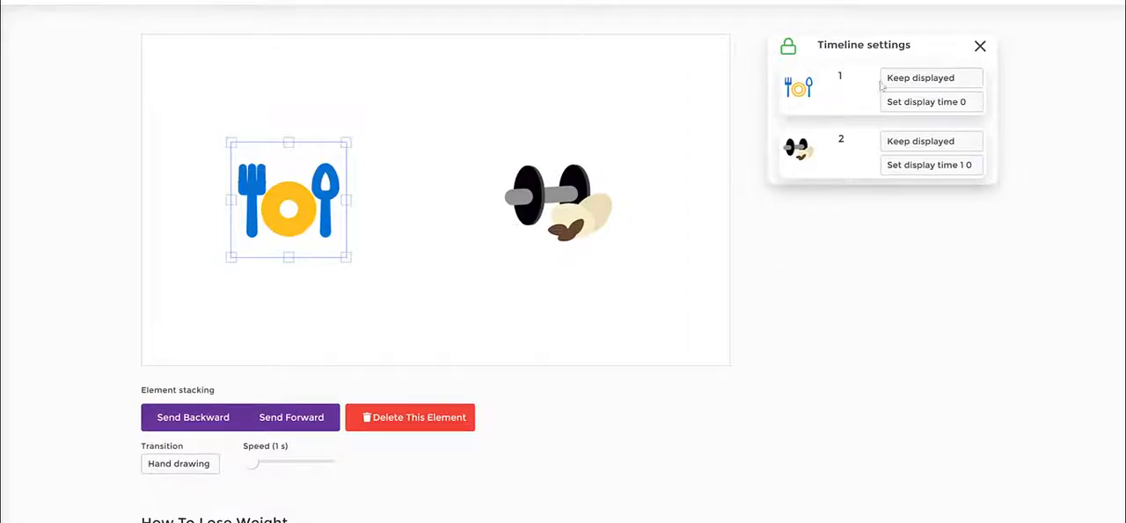
{"action": "left_click", "coordinate": [580, 291]}
{"action": "scroll", "coordinate": [872, 268], "scroll_direction": "down", "scroll_amount": 2}
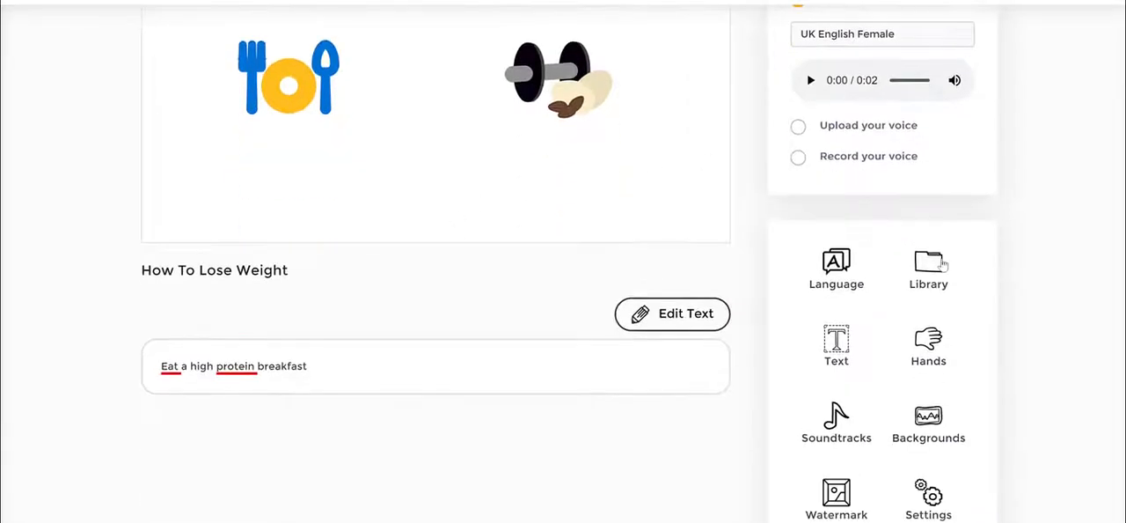
- Search the JumpStory library for "gym" and add the gym building icon to the slide
{"action": "left_click", "coordinate": [932, 261]}
{"action": "scroll", "coordinate": [889, 267], "scroll_direction": "down", "scroll_amount": 5}
{"action": "scroll", "coordinate": [889, 267], "scroll_direction": "up", "scroll_amount": 6}
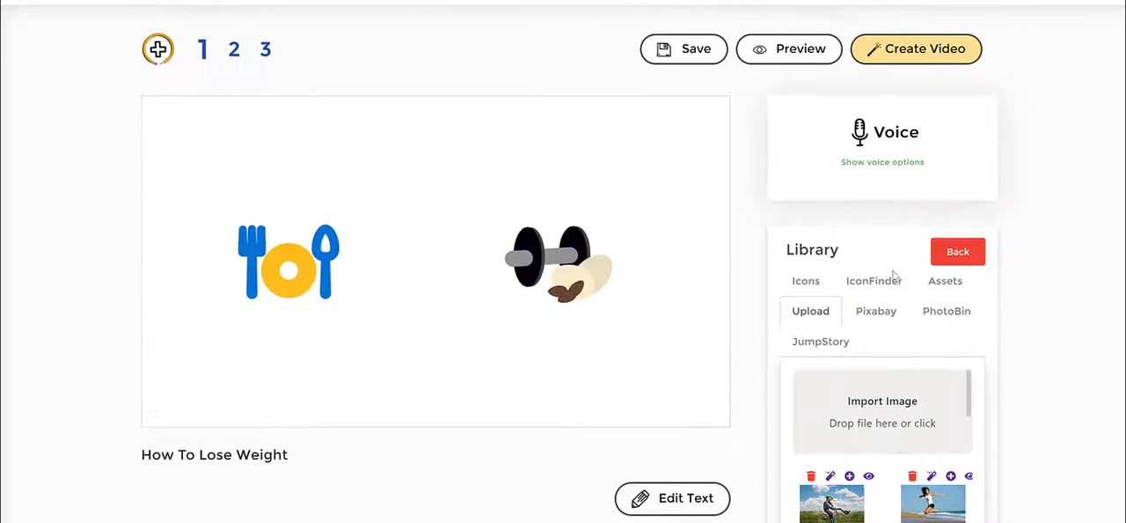
{"action": "left_click", "coordinate": [821, 341]}
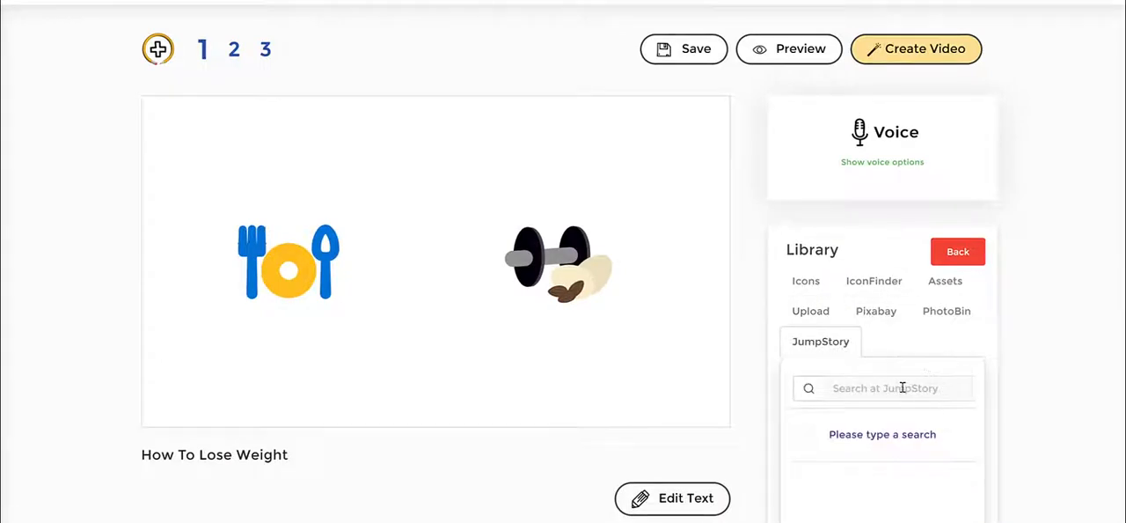
{"action": "left_click", "coordinate": [902, 387]}
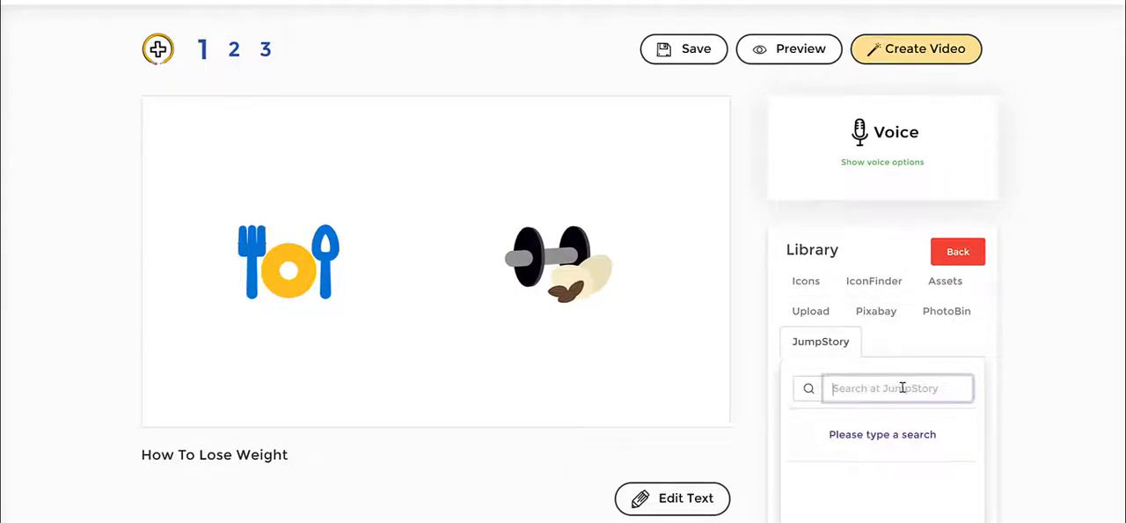
{"action": "type", "text": "gym"}
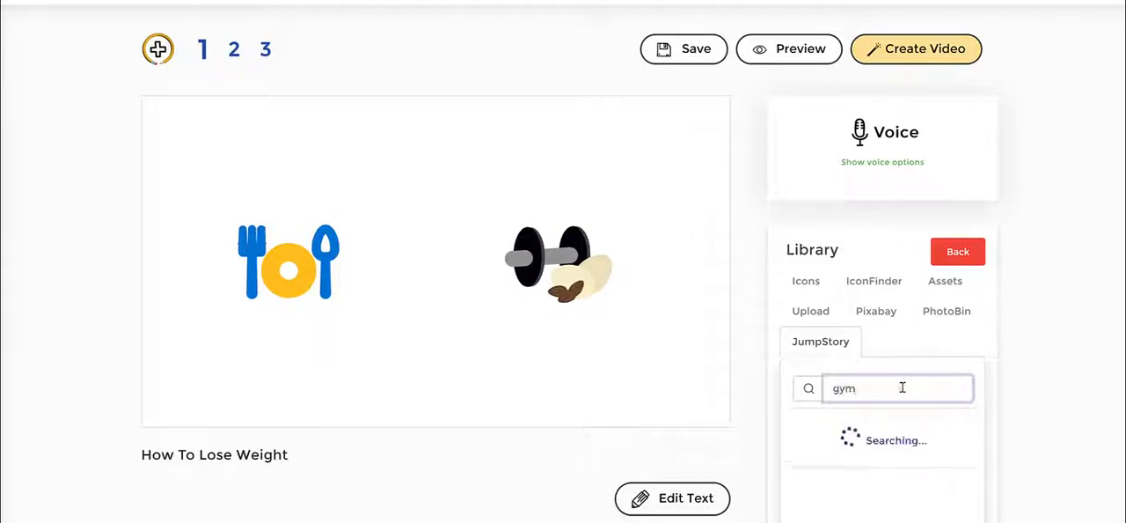
{"action": "scroll", "coordinate": [933, 350], "scroll_direction": "down", "scroll_amount": 3}
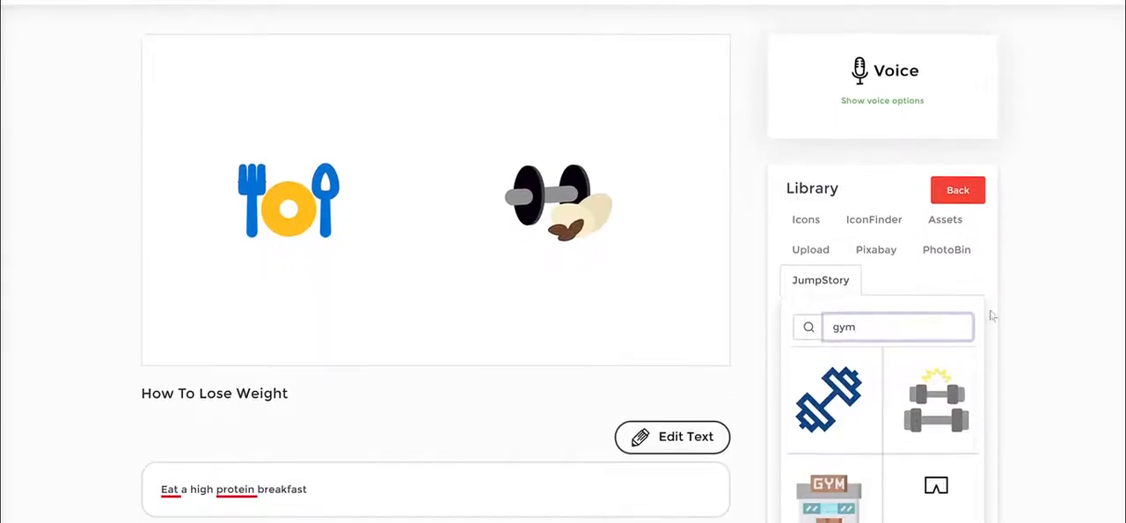
{"action": "scroll", "coordinate": [920, 399], "scroll_direction": "down", "scroll_amount": 3}
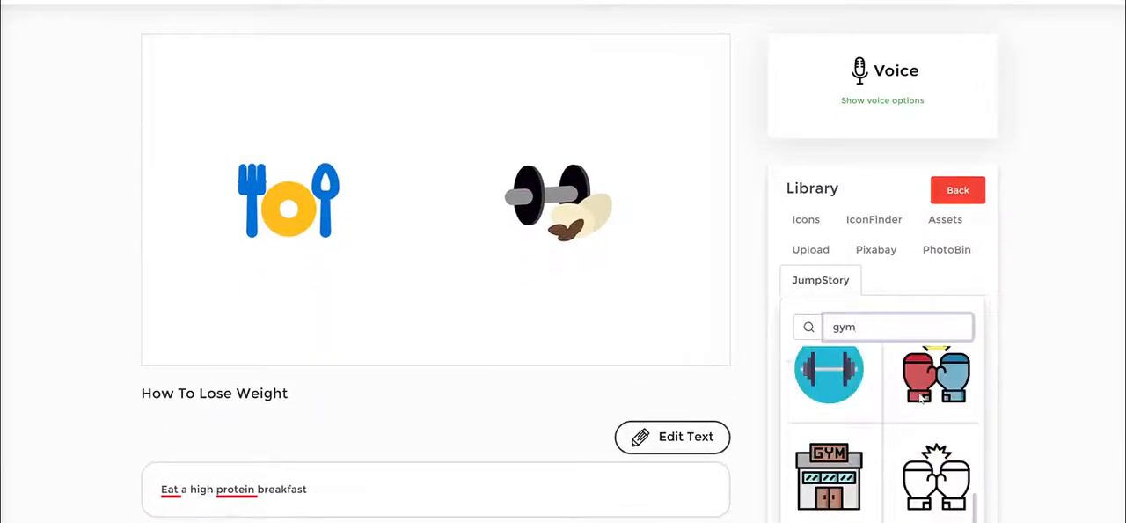
{"action": "left_click", "coordinate": [842, 473]}
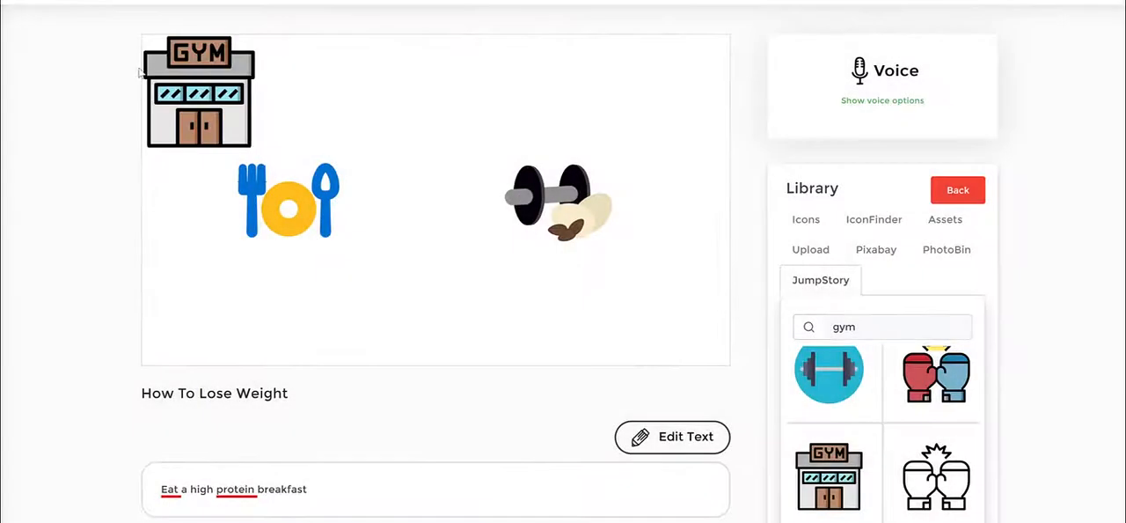
- Place the gym icon between the cutlery and dumbbell icons, shifting the dumbbell to the right
{"action": "left_click_drag", "start_coordinate": [199, 93], "coordinate": [423, 199]}
{"action": "left_click_drag", "start_coordinate": [543, 197], "coordinate": [589, 192]}
{"action": "left_click_drag", "start_coordinate": [421, 199], "coordinate": [451, 199]}
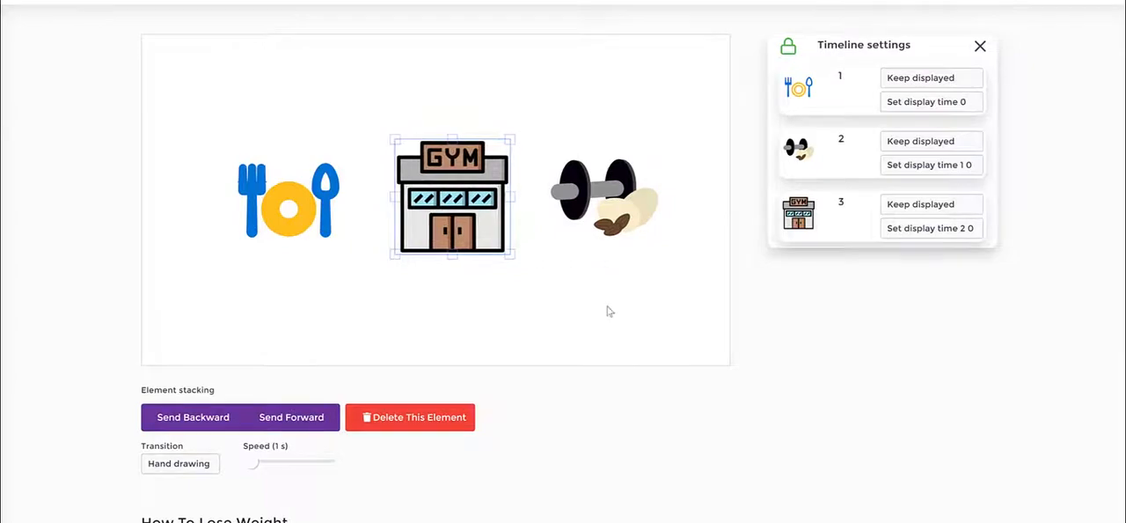
{"action": "left_click", "coordinate": [607, 307]}
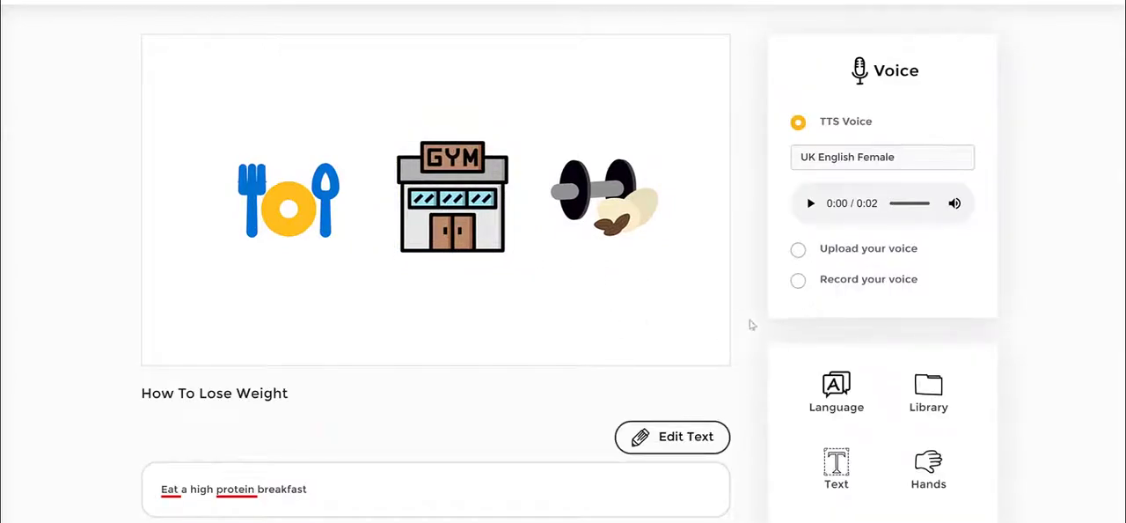
- Insert the text "How To Lose Weight" onto the scene and place it below the icons
{"action": "left_click", "coordinate": [836, 469]}
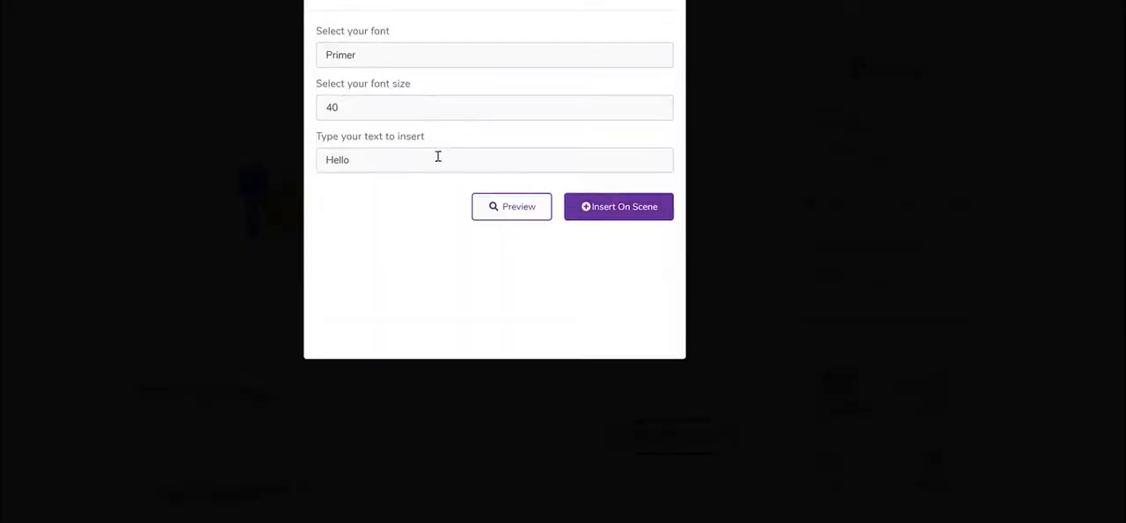
{"action": "double_click", "coordinate": [446, 160]}
{"action": "type", "text": "How OT"}
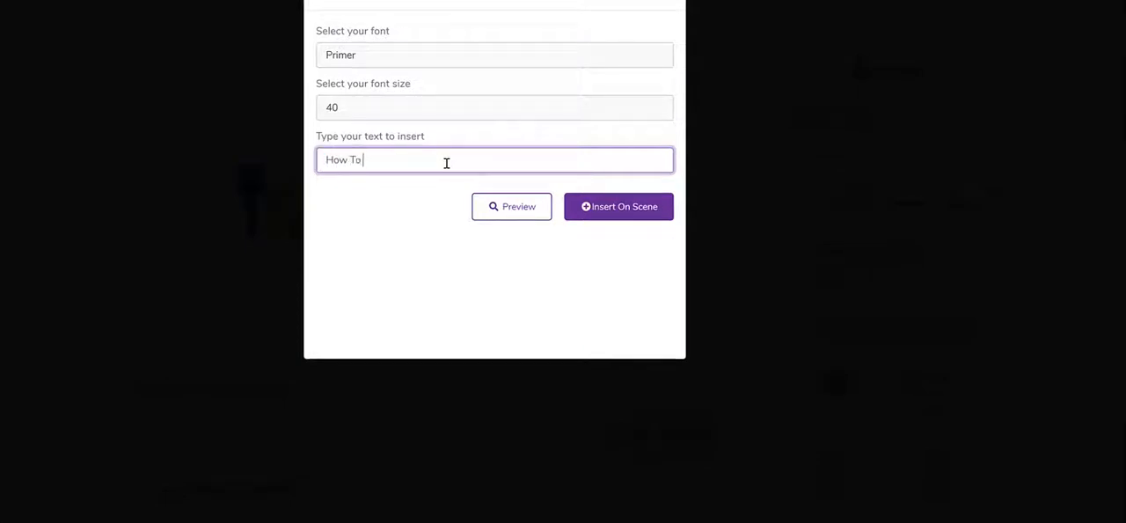
{"action": "type", "text": " Lose Weight"}
{"action": "left_click", "coordinate": [649, 212]}
{"action": "left_click_drag", "start_coordinate": [363, 204], "coordinate": [366, 299]}
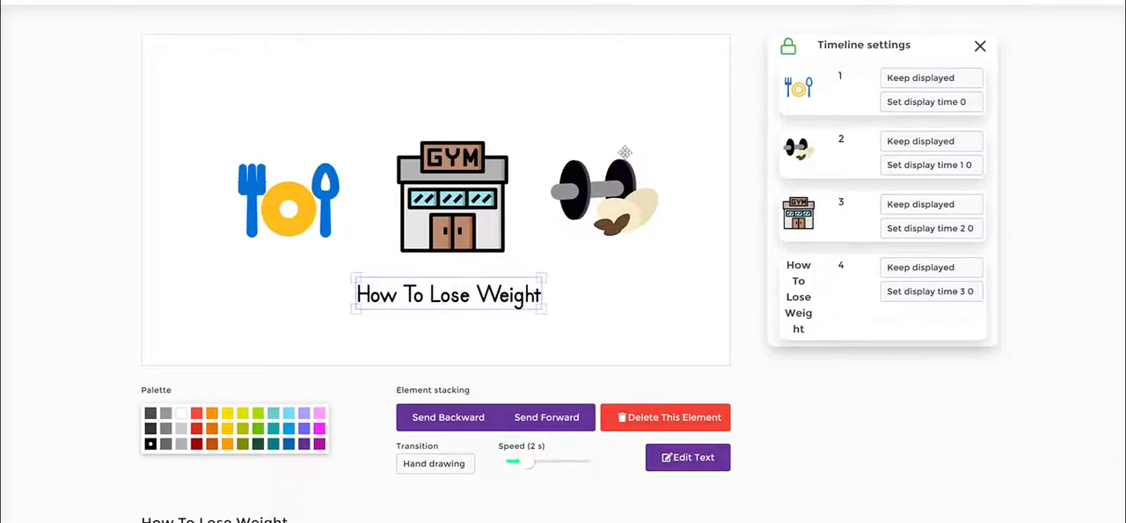
- Start a new project with the AI Video Translation Engine
{"action": "scroll", "coordinate": [618, 134], "scroll_direction": "up", "scroll_amount": 2}
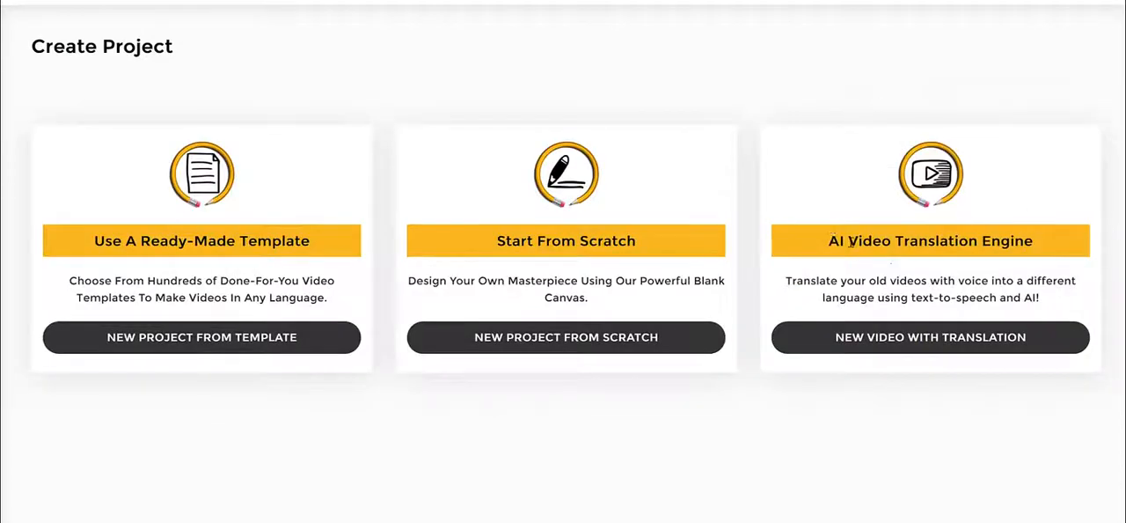
{"action": "left_click_drag", "start_coordinate": [842, 240], "coordinate": [1100, 247]}
{"action": "left_click", "coordinate": [945, 335]}
{"action": "left_click_drag", "start_coordinate": [829, 240], "coordinate": [1034, 245]}
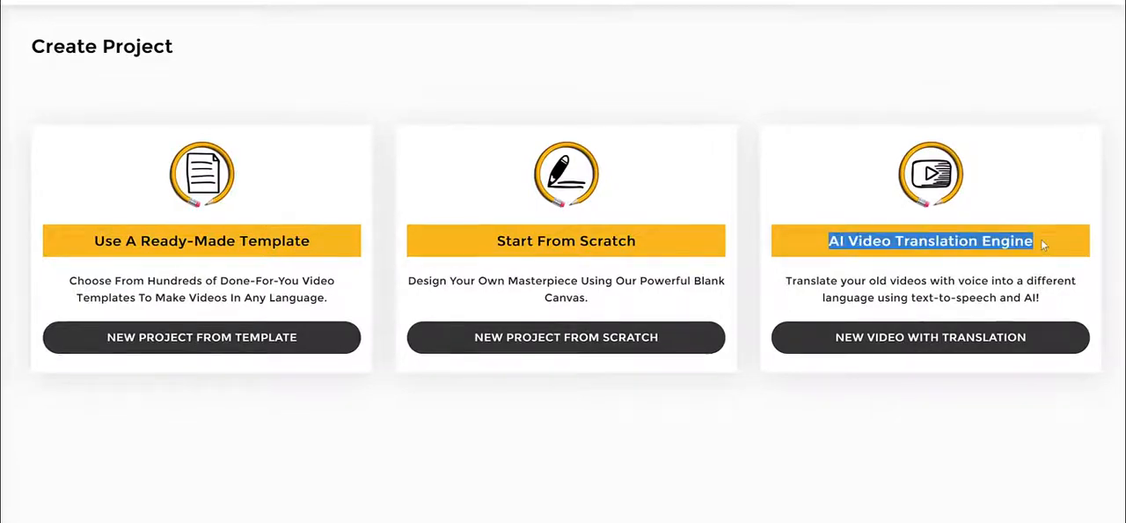
{"action": "left_click", "coordinate": [827, 359]}
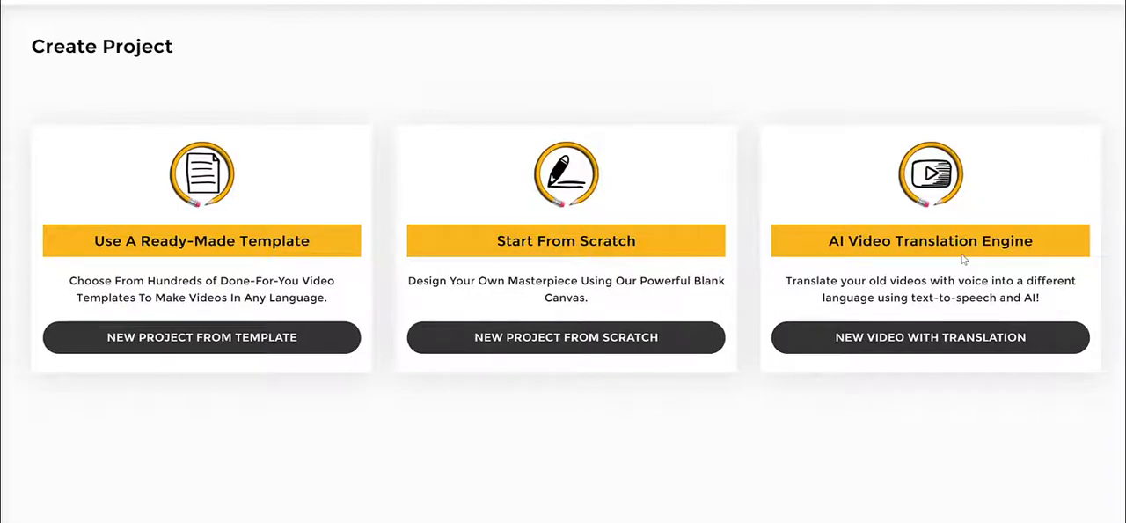
{"action": "left_click", "coordinate": [953, 348]}
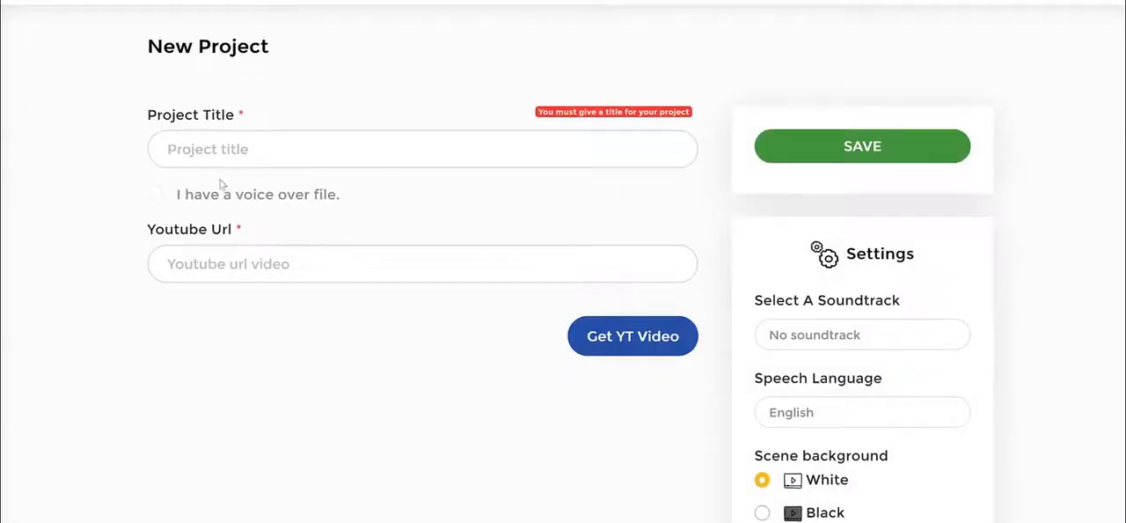
- Enter the project title "How To Eat Healthy On A Budget"
{"action": "left_click", "coordinate": [265, 150]}
{"action": "type", "text": "How To Eay"}
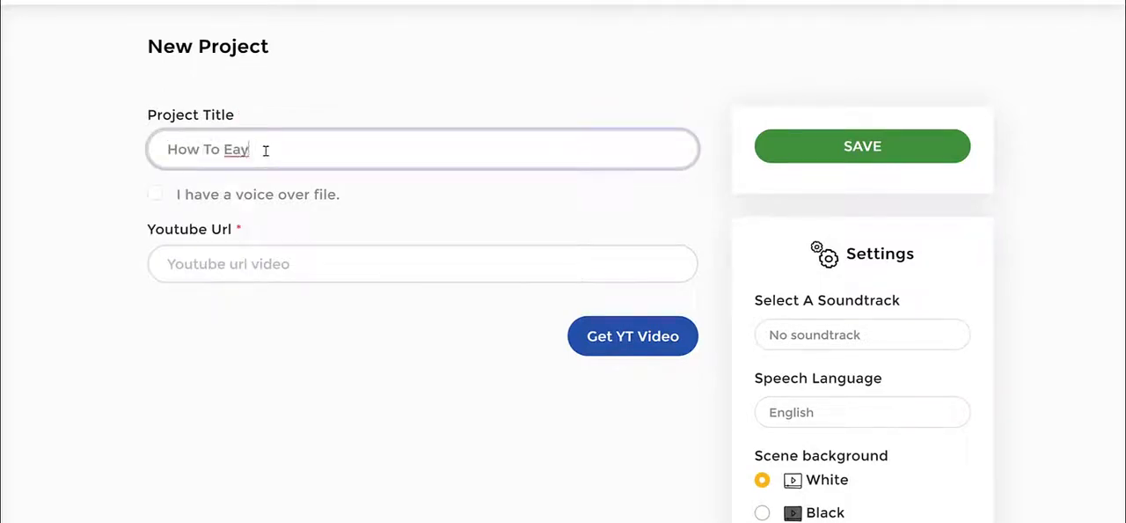
{"action": "key", "text": "BackSpace"}
{"action": "type", "text": "T"}
{"action": "type", "text": " Healthy"}
{"action": "type", "text": " Foo"}
{"action": "key", "text": "BackSpace"}
{"action": "key", "text": "BackSpace"}
{"action": "key", "text": "BackSpace"}
{"action": "type", "text": "On A Budget"}
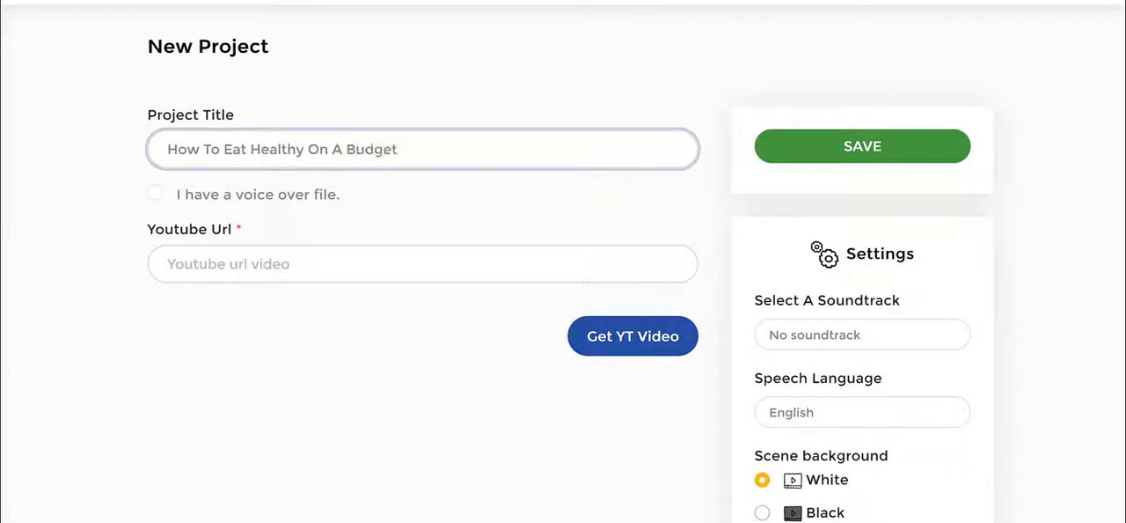
- Paste the source video's YouTube URL into the YouTube Url field
{"action": "key", "text": "Tab"}
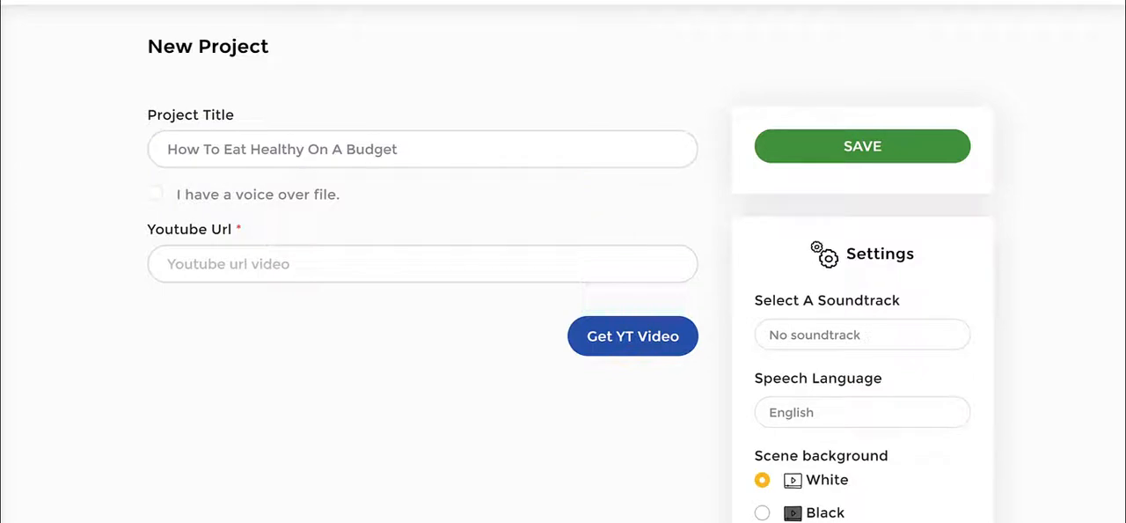
{"action": "left_click", "coordinate": [363, 262]}
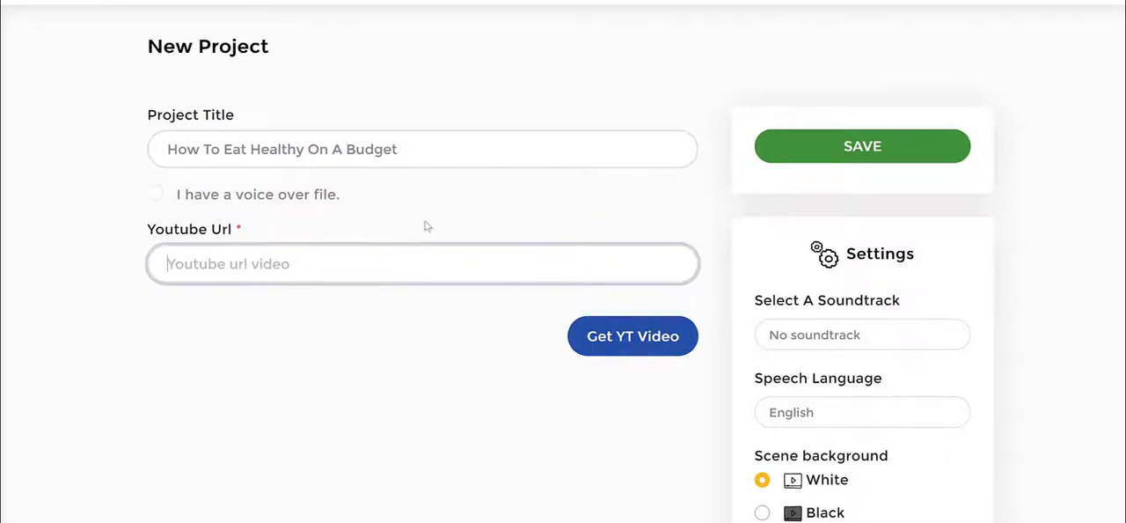
{"action": "type", "text": "https://www.youtube.com/watch?v=A0aICSsollw"}
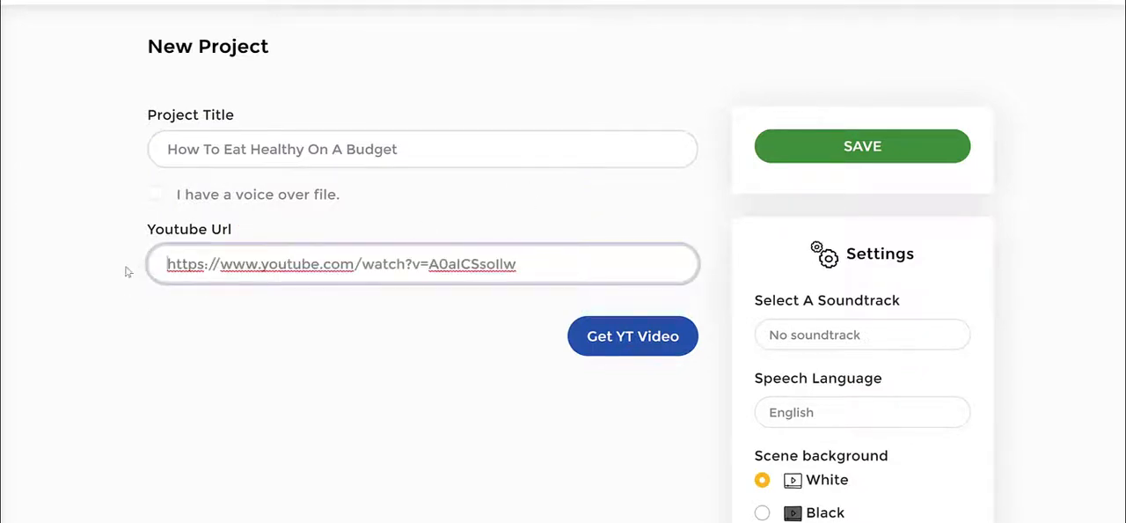
{"action": "left_click", "coordinate": [445, 159]}
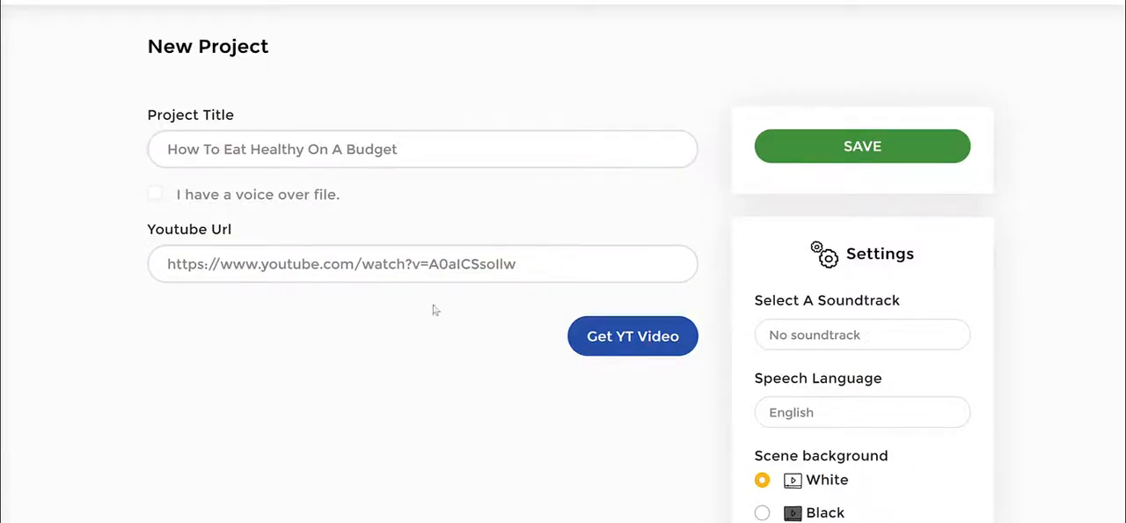
- Set the scene background to Black in the project settings
{"action": "scroll", "coordinate": [1004, 281], "scroll_direction": "down", "scroll_amount": 2}
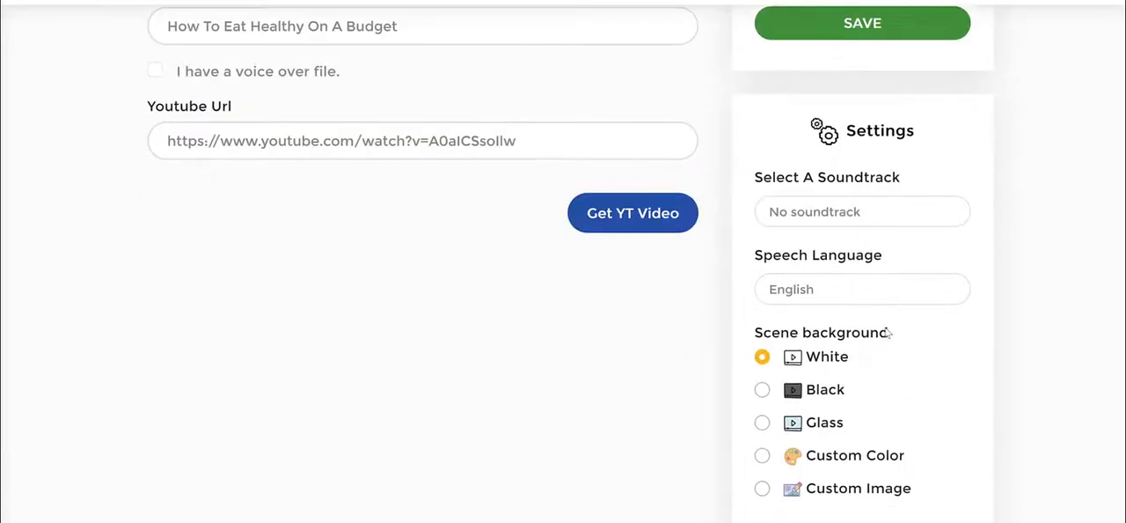
{"action": "scroll", "coordinate": [888, 334], "scroll_direction": "down", "scroll_amount": 2}
{"action": "scroll", "coordinate": [945, 209], "scroll_direction": "down", "scroll_amount": 3}
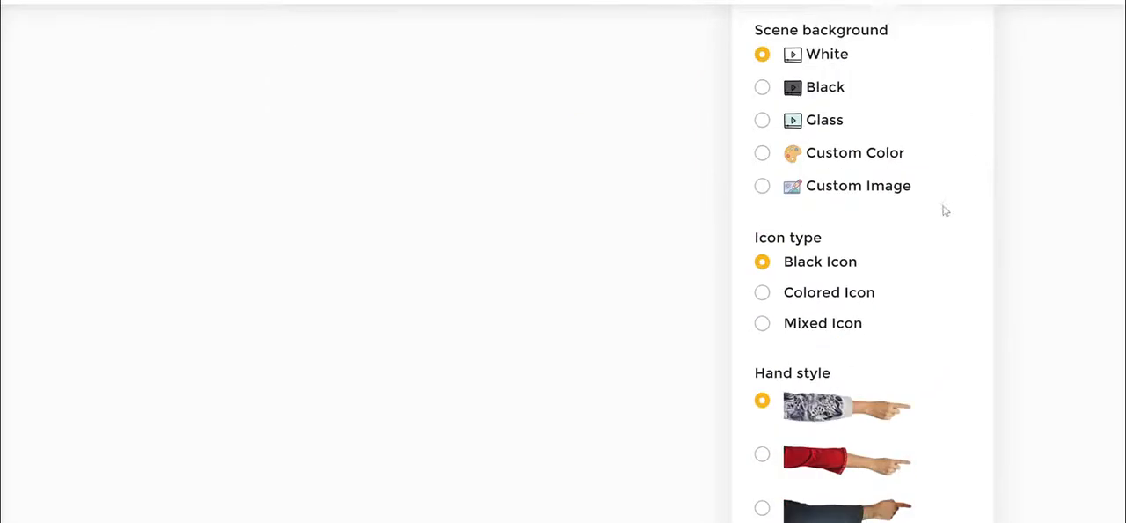
{"action": "left_click", "coordinate": [762, 256]}
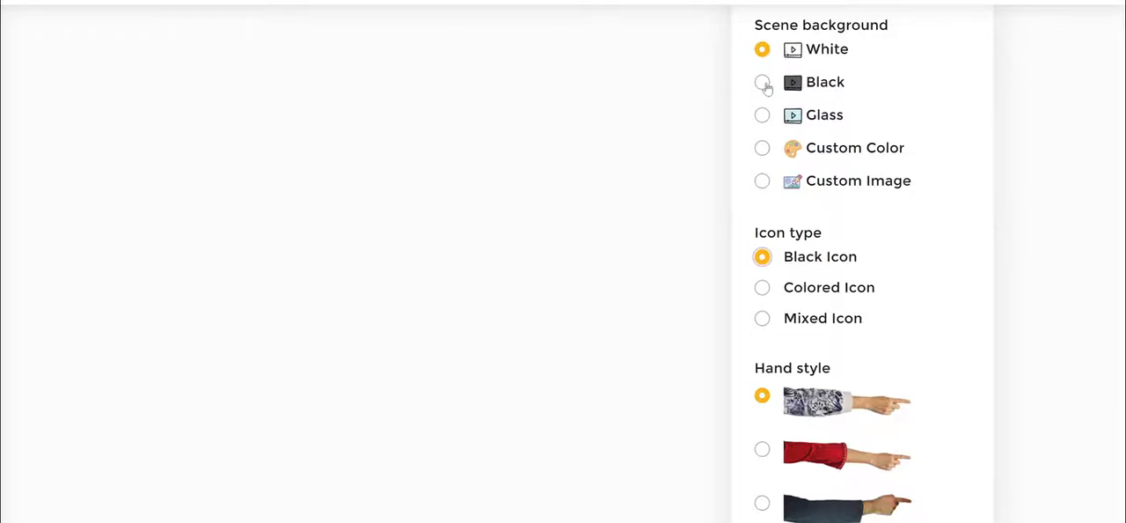
{"action": "left_click", "coordinate": [762, 82]}
{"action": "scroll", "coordinate": [1011, 143], "scroll_direction": "down", "scroll_amount": 5}
{"action": "scroll", "coordinate": [811, 223], "scroll_direction": "up", "scroll_amount": 3}
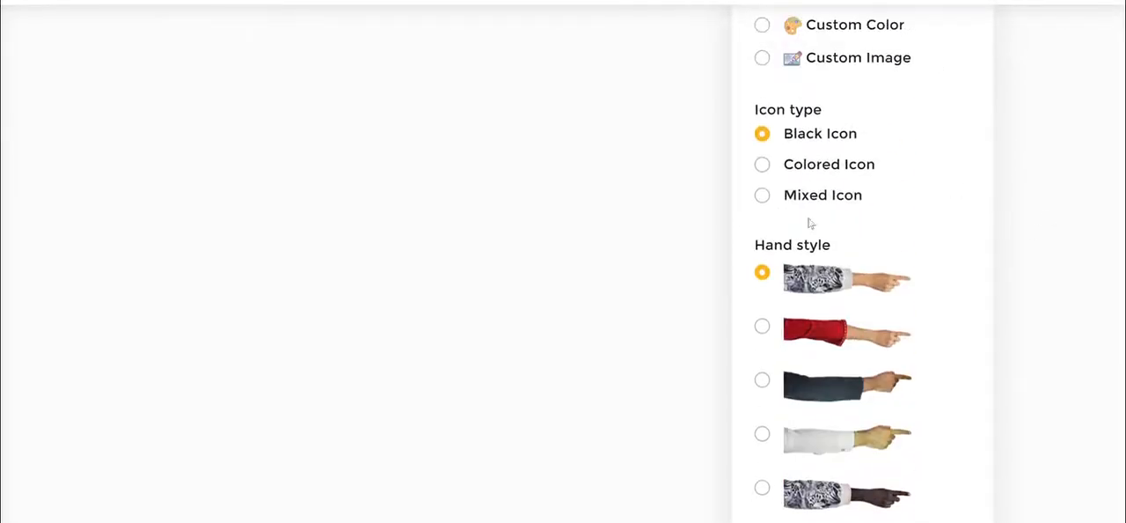
{"action": "scroll", "coordinate": [1011, 298], "scroll_direction": "up", "scroll_amount": 5}
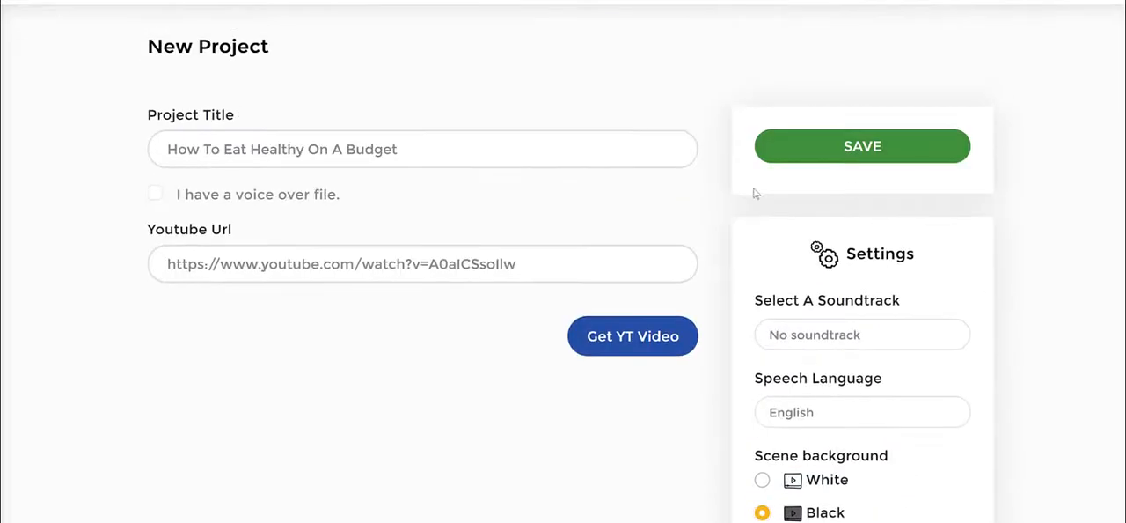
- Fetch the YouTube video's transcript into the project's slides
{"action": "left_click", "coordinate": [652, 343]}
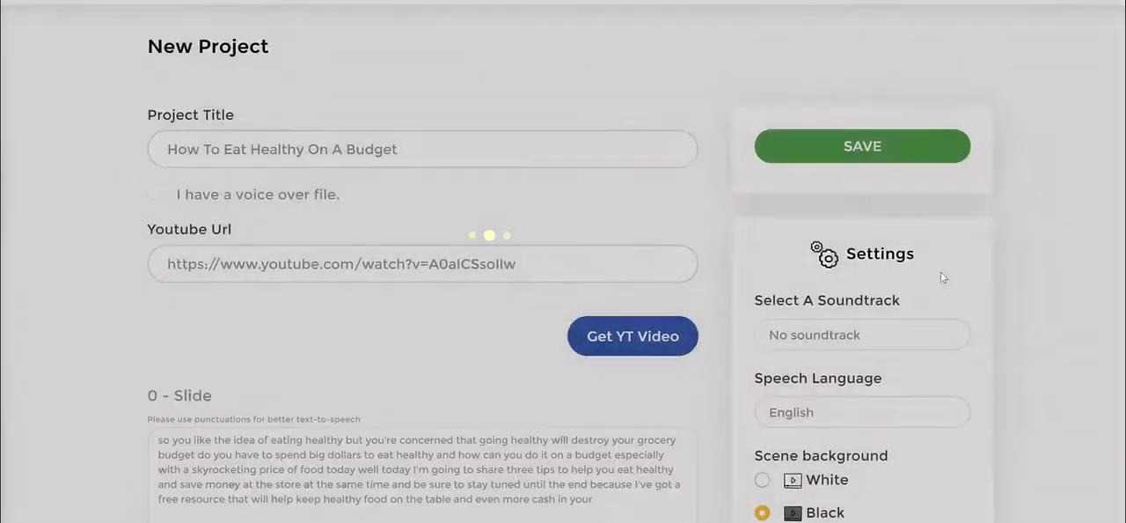
{"action": "scroll", "coordinate": [581, 217], "scroll_direction": "down", "scroll_amount": 2}
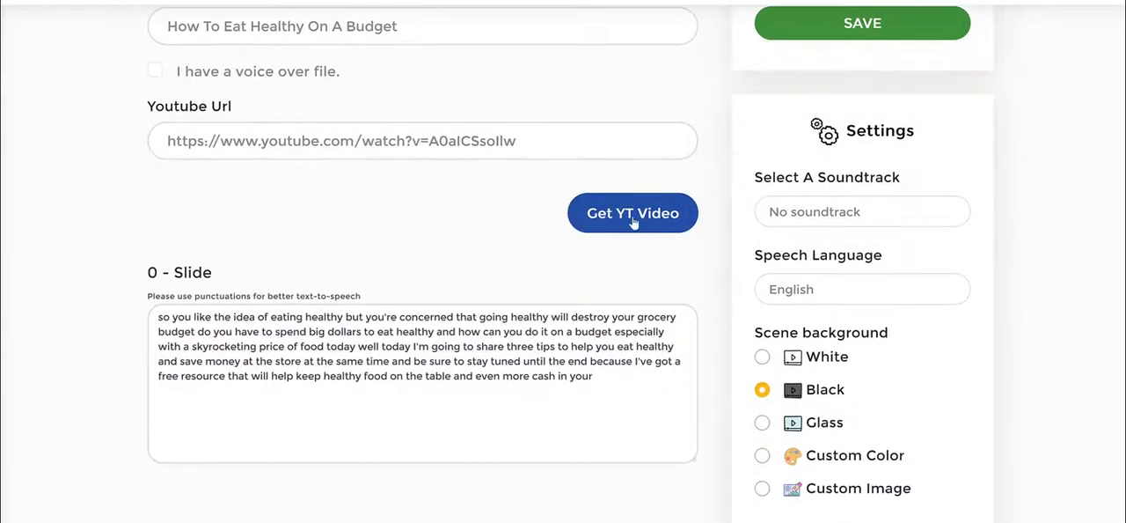
{"action": "scroll", "coordinate": [158, 308], "scroll_direction": "down", "scroll_amount": 2}
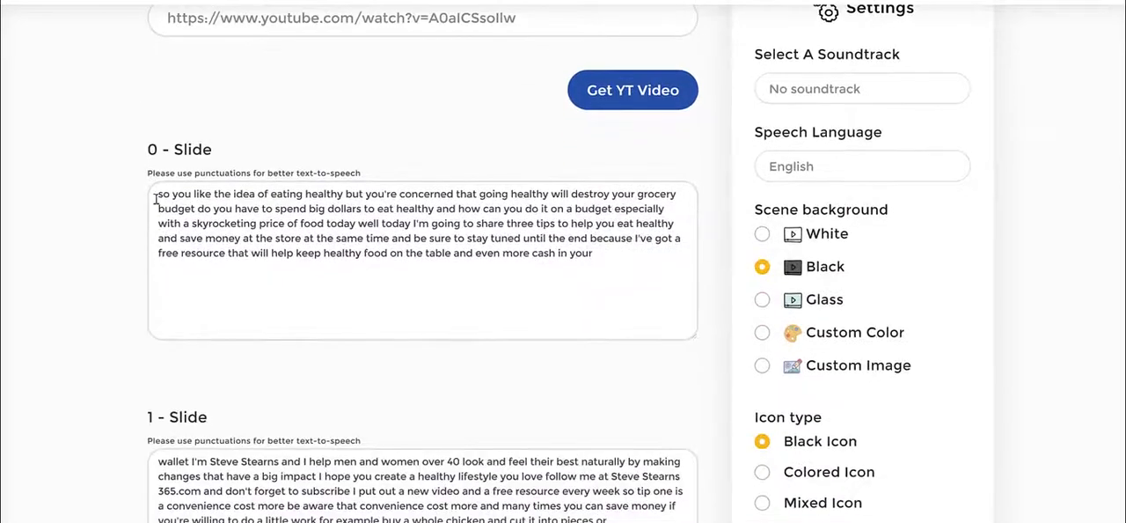
{"action": "left_click_drag", "start_coordinate": [159, 197], "coordinate": [662, 278]}
{"action": "left_click", "coordinate": [662, 278]}
{"action": "scroll", "coordinate": [476, 264], "scroll_direction": "down", "scroll_amount": 10}
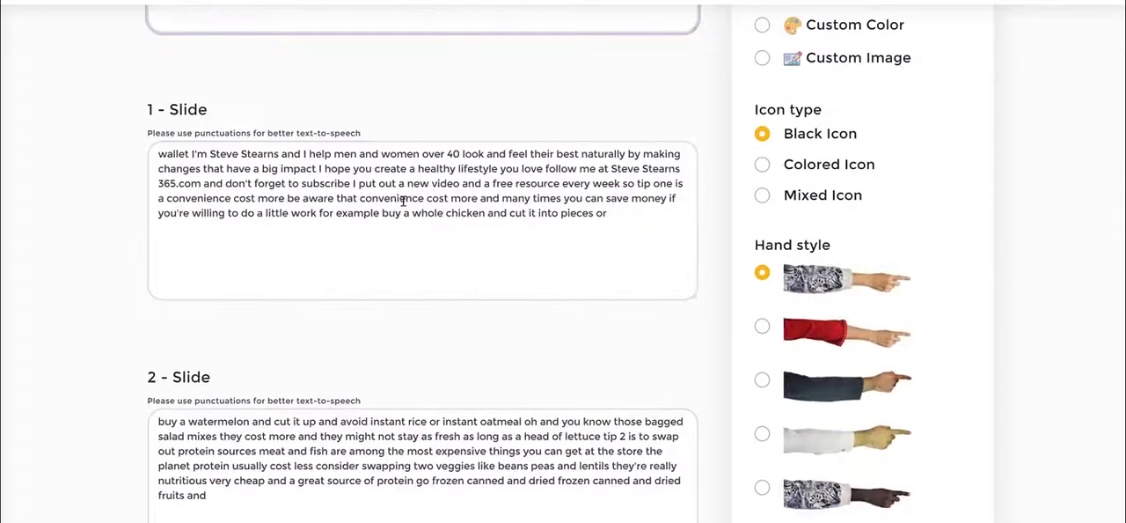
{"action": "scroll", "coordinate": [474, 214], "scroll_direction": "down", "scroll_amount": 6}
{"action": "scroll", "coordinate": [601, 234], "scroll_direction": "up", "scroll_amount": 5}
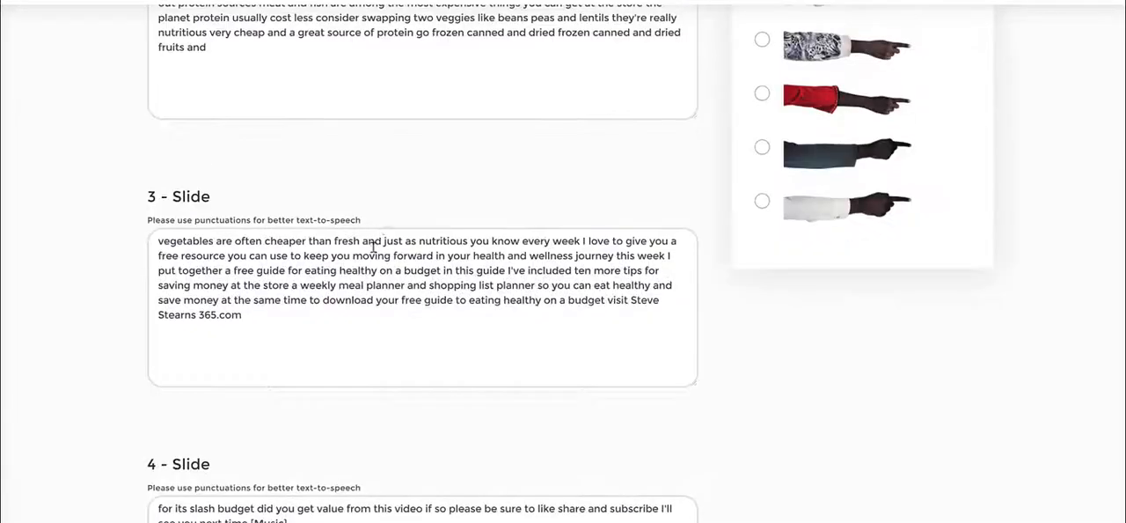
- Delete the closing website promotion from the end of slide 3's text
{"action": "left_click_drag", "start_coordinate": [370, 255], "coordinate": [315, 255]}
{"action": "left_click", "coordinate": [305, 328]}
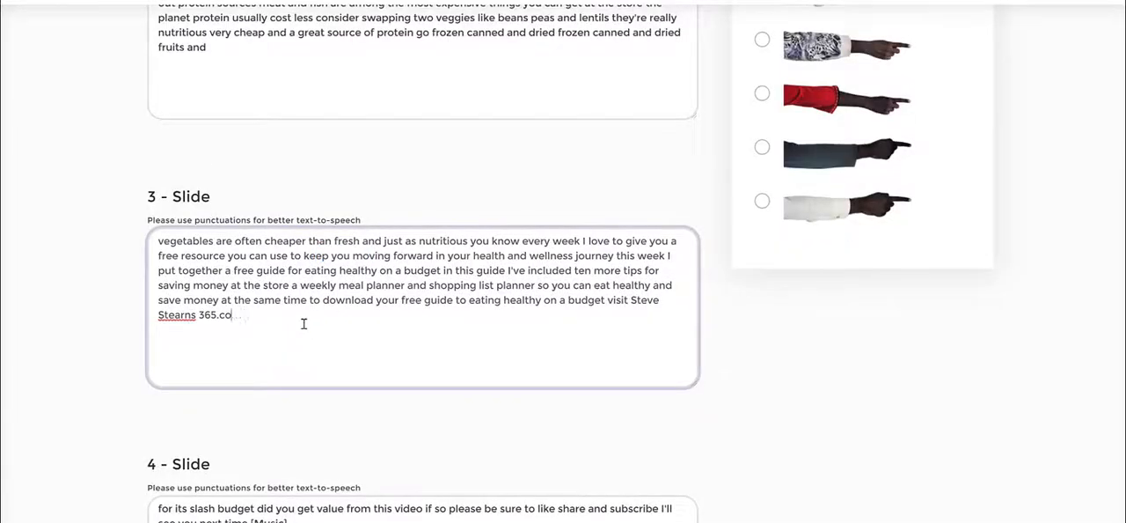
{"action": "left_click_drag", "start_coordinate": [267, 314], "coordinate": [63, 336]}
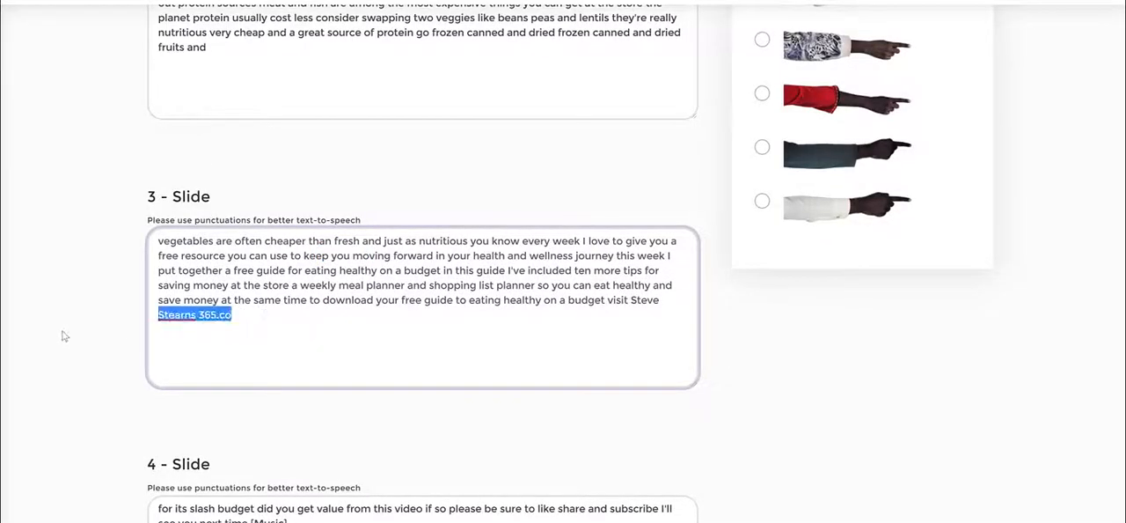
{"action": "key", "text": "BackSpace"}
{"action": "left_click_drag", "start_coordinate": [567, 300], "coordinate": [667, 331]}
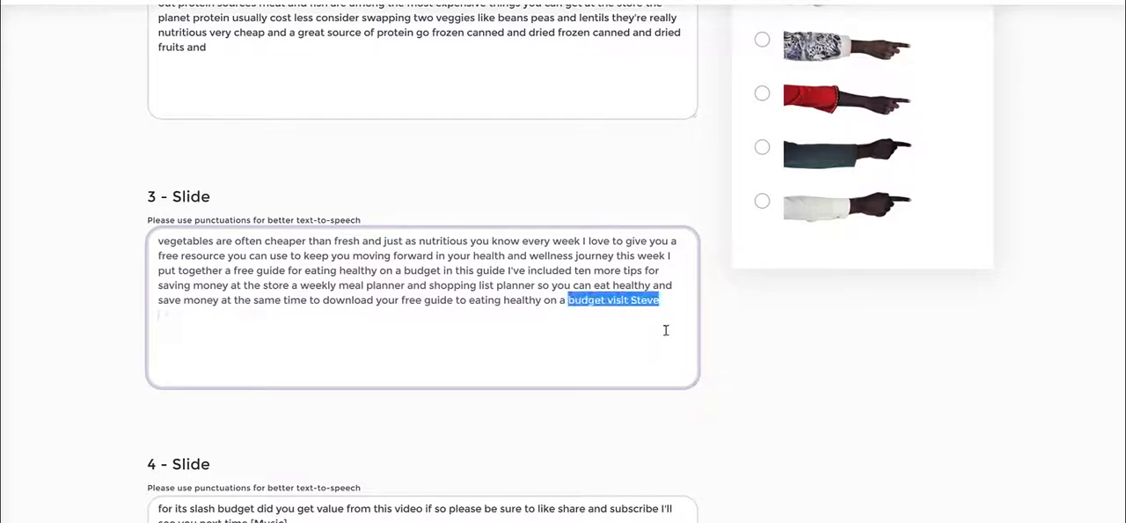
{"action": "key", "text": "BackSpace"}
- Save the project with its settings and edited slide texts
{"action": "scroll", "coordinate": [583, 303], "scroll_direction": "up", "scroll_amount": 2}
{"action": "scroll", "coordinate": [596, 307], "scroll_direction": "up", "scroll_amount": 3}
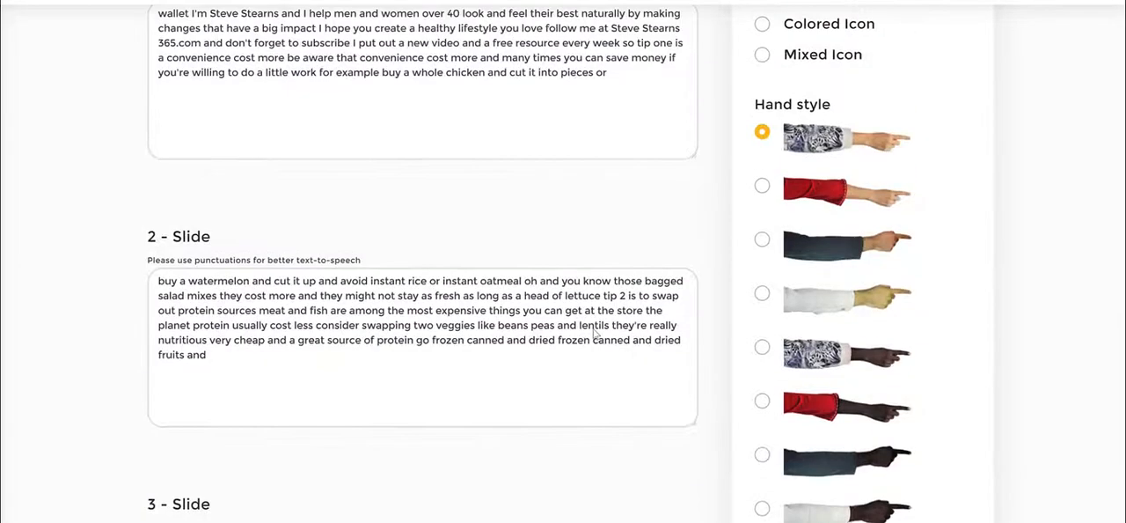
{"action": "scroll", "coordinate": [593, 327], "scroll_direction": "up", "scroll_amount": 9}
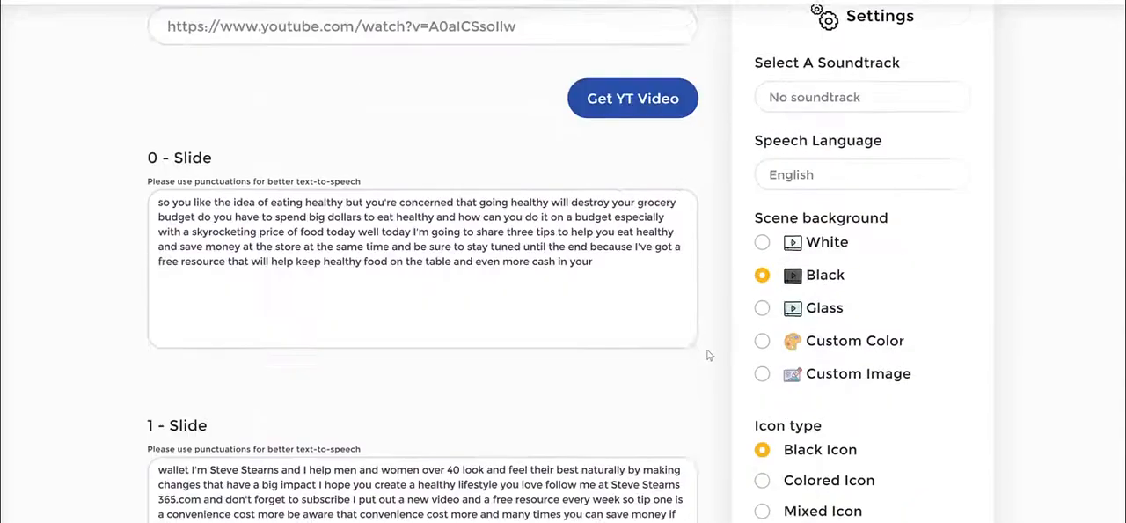
{"action": "scroll", "coordinate": [730, 328], "scroll_direction": "up", "scroll_amount": 2}
{"action": "scroll", "coordinate": [708, 240], "scroll_direction": "down", "scroll_amount": 16}
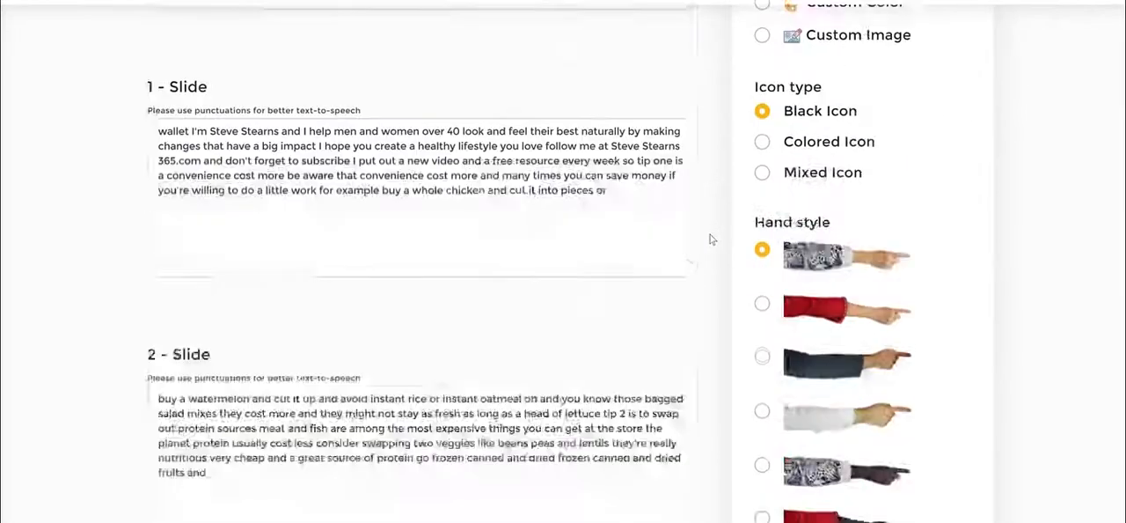
{"action": "scroll", "coordinate": [996, 327], "scroll_direction": "down", "scroll_amount": 2}
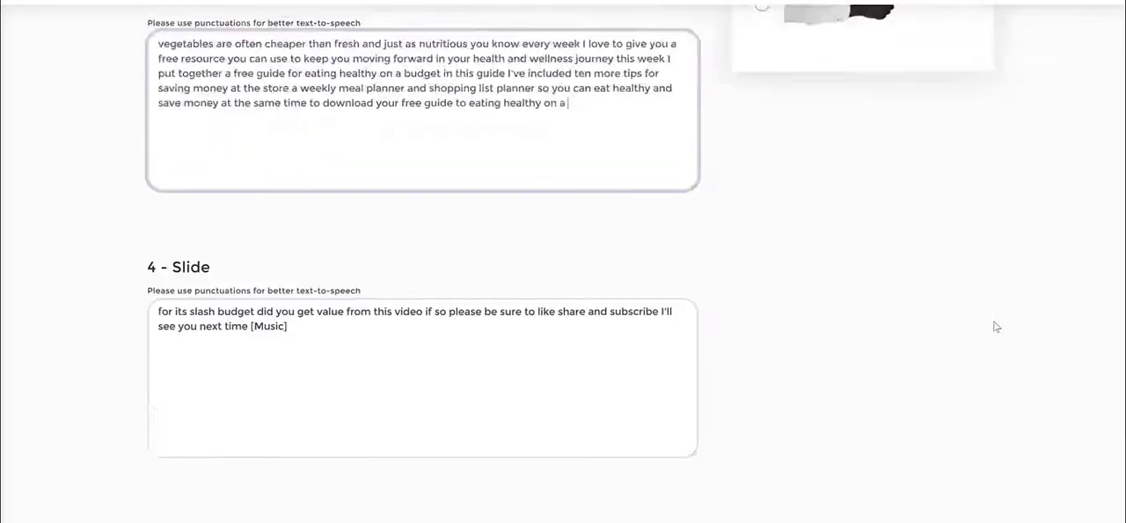
{"action": "scroll", "coordinate": [995, 324], "scroll_direction": "up", "scroll_amount": 14}
{"action": "scroll", "coordinate": [962, 77], "scroll_direction": "up", "scroll_amount": 2}
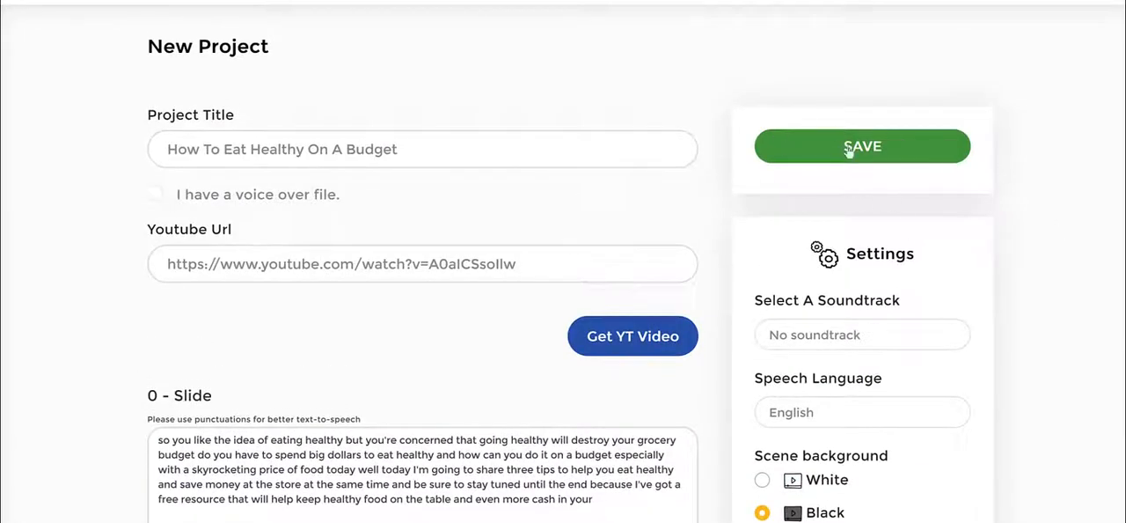
{"action": "scroll", "coordinate": [1042, 251], "scroll_direction": "down", "scroll_amount": 12}
{"action": "scroll", "coordinate": [1042, 251], "scroll_direction": "up", "scroll_amount": 10}
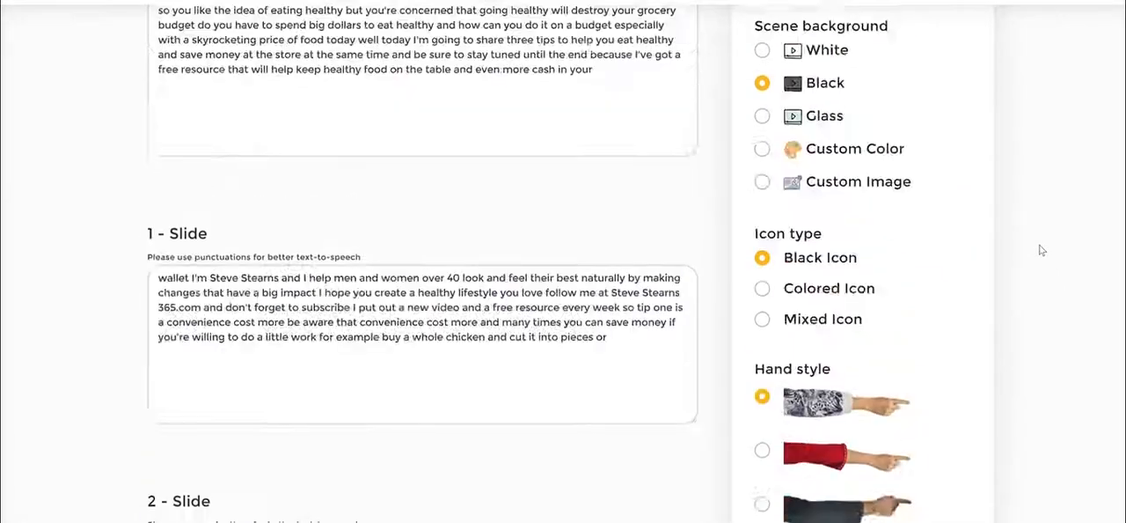
{"action": "scroll", "coordinate": [1041, 251], "scroll_direction": "up", "scroll_amount": 2}
{"action": "scroll", "coordinate": [1042, 251], "scroll_direction": "down", "scroll_amount": 10}
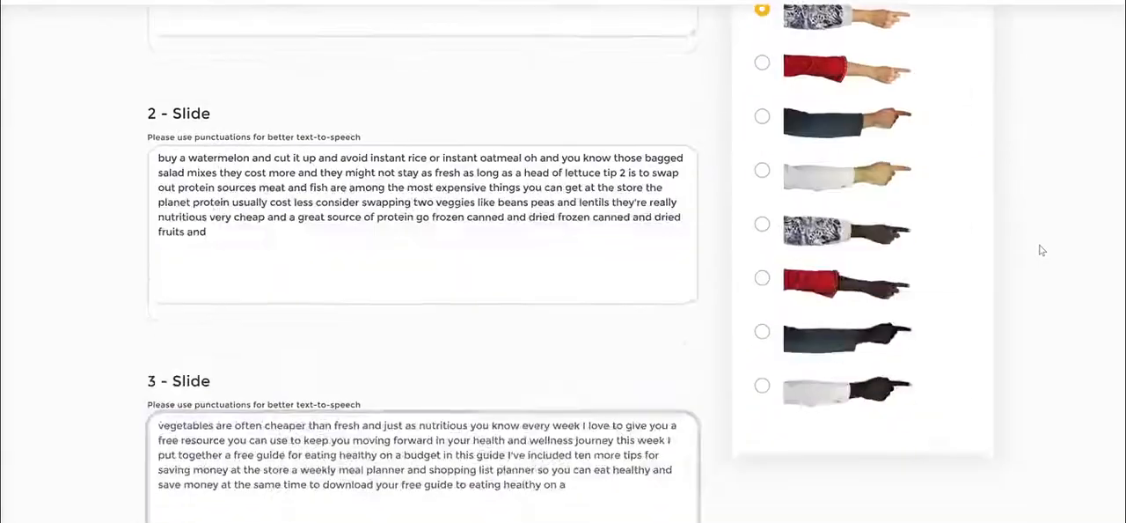
{"action": "scroll", "coordinate": [1042, 251], "scroll_direction": "up", "scroll_amount": 1}
{"action": "scroll", "coordinate": [1041, 251], "scroll_direction": "up", "scroll_amount": 10}
{"action": "left_click", "coordinate": [919, 162]}
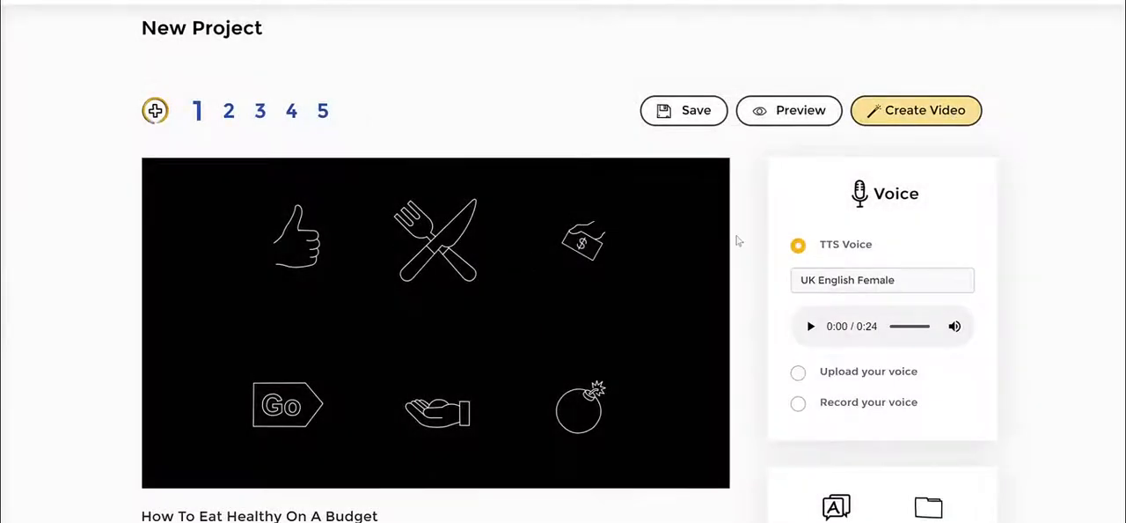
- Set the TTS voice to English UK - Harry (Male)
{"action": "scroll", "coordinate": [660, 271], "scroll_direction": "down", "scroll_amount": 2}
{"action": "scroll", "coordinate": [735, 272], "scroll_direction": "down", "scroll_amount": 2}
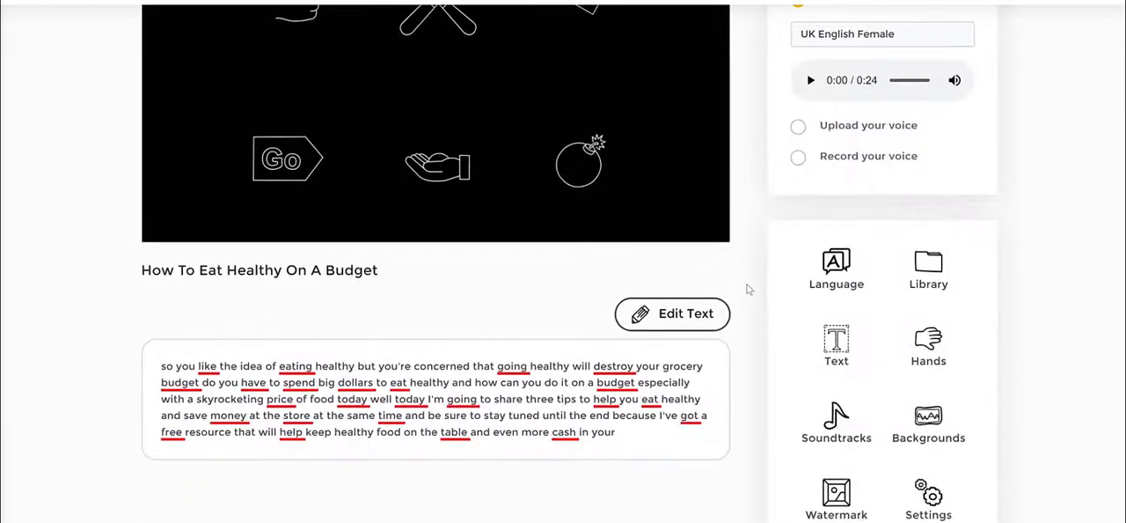
{"action": "scroll", "coordinate": [746, 286], "scroll_direction": "down", "scroll_amount": 3}
{"action": "scroll", "coordinate": [748, 281], "scroll_direction": "up", "scroll_amount": 5}
{"action": "scroll", "coordinate": [748, 281], "scroll_direction": "up", "scroll_amount": 2}
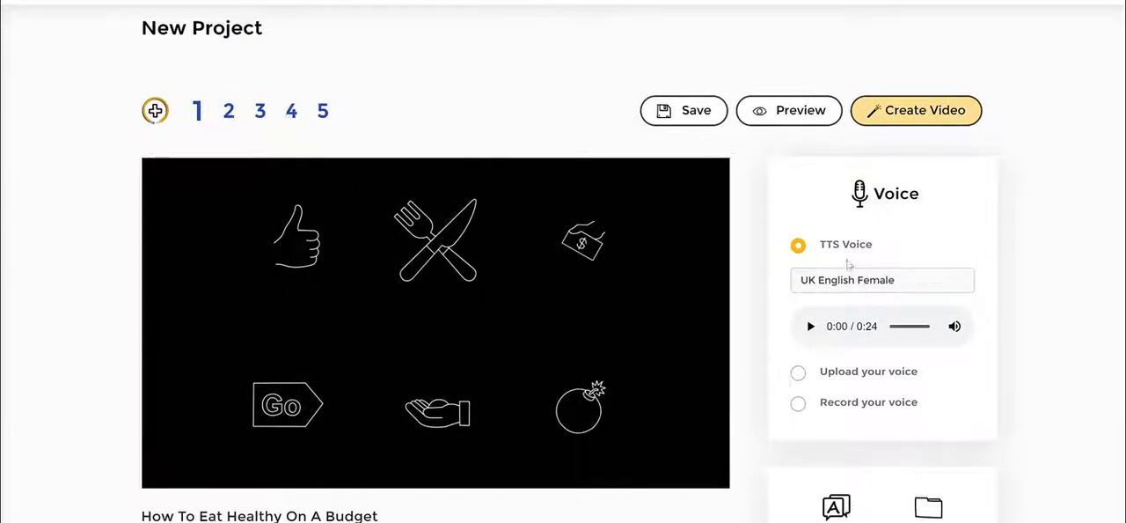
{"action": "left_click", "coordinate": [840, 287]}
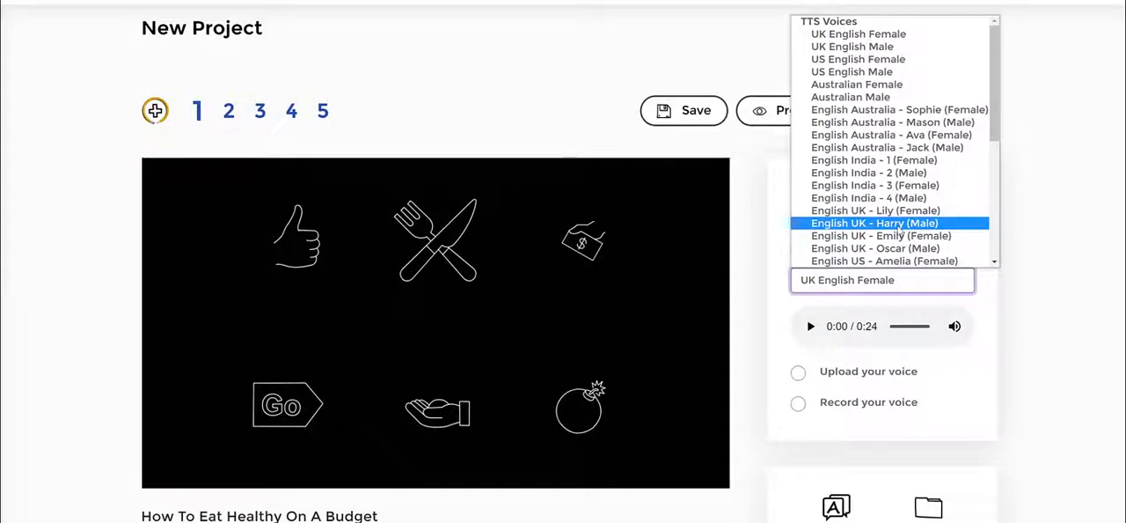
{"action": "left_click", "coordinate": [901, 231]}
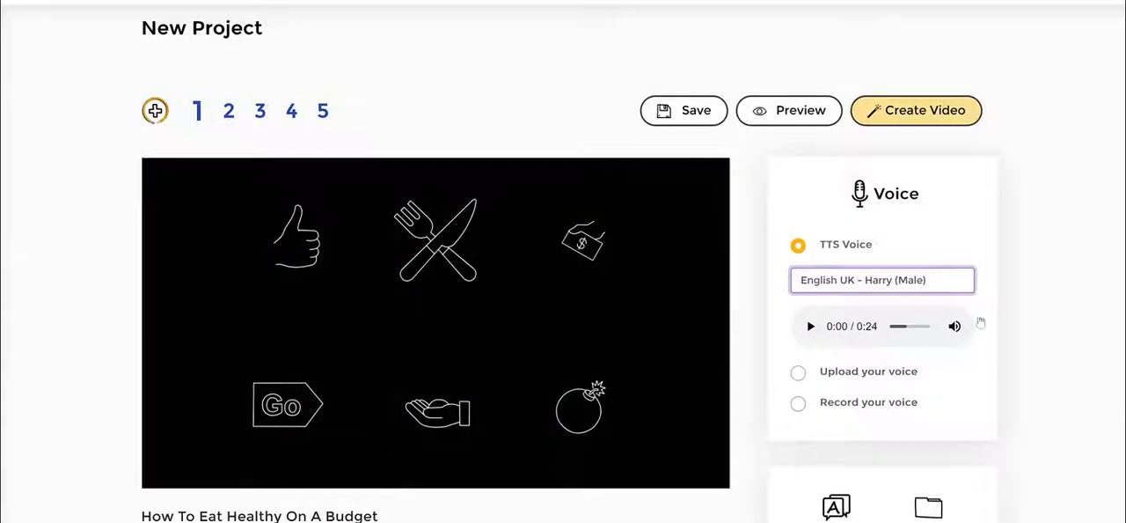
{"action": "scroll", "coordinate": [1051, 257], "scroll_direction": "down", "scroll_amount": 2}
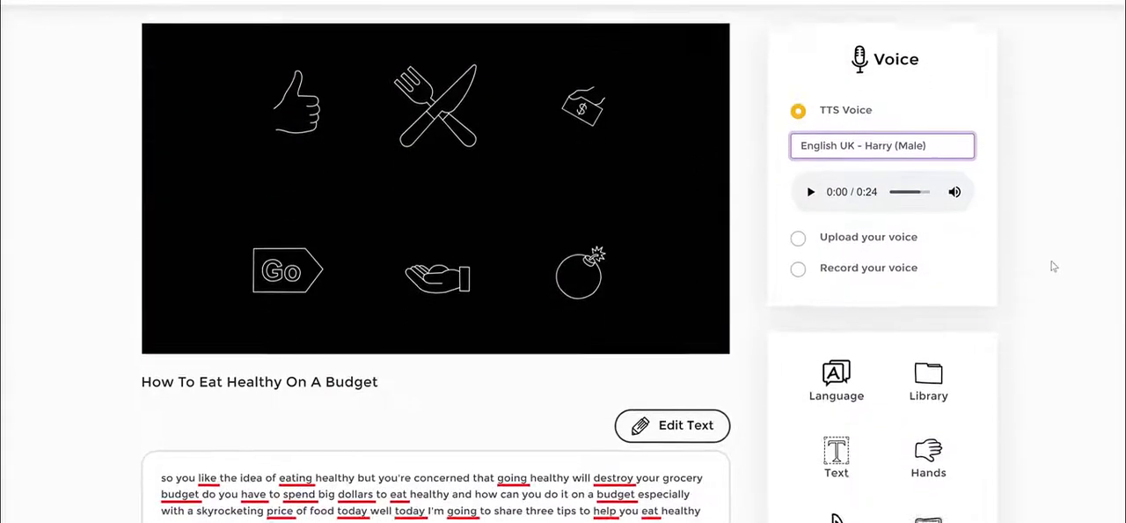
{"action": "scroll", "coordinate": [1010, 349], "scroll_direction": "down", "scroll_amount": 2}
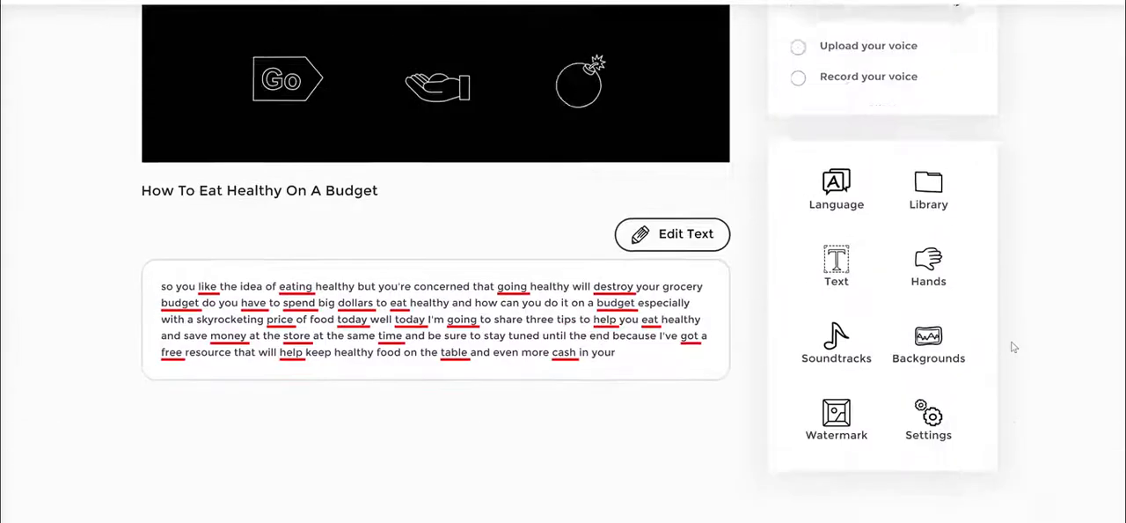
{"action": "scroll", "coordinate": [1014, 347], "scroll_direction": "up", "scroll_amount": 2}
{"action": "scroll", "coordinate": [1011, 346], "scroll_direction": "up", "scroll_amount": 1}
{"action": "scroll", "coordinate": [1012, 347], "scroll_direction": "down", "scroll_amount": 3}
{"action": "left_click", "coordinate": [840, 354]}
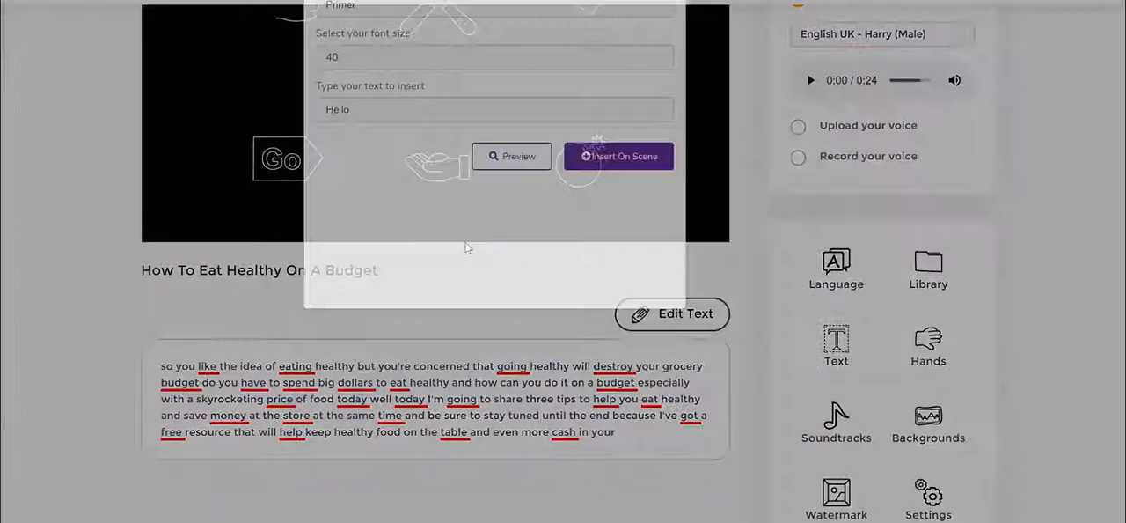
{"action": "left_click", "coordinate": [667, 3]}
{"action": "scroll", "coordinate": [1033, 165], "scroll_direction": "up", "scroll_amount": 3}
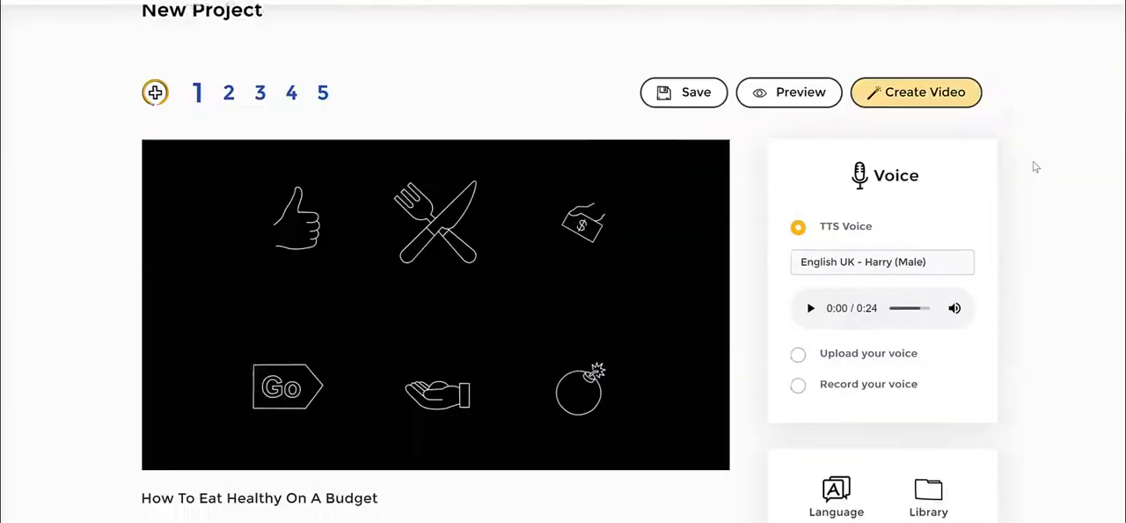